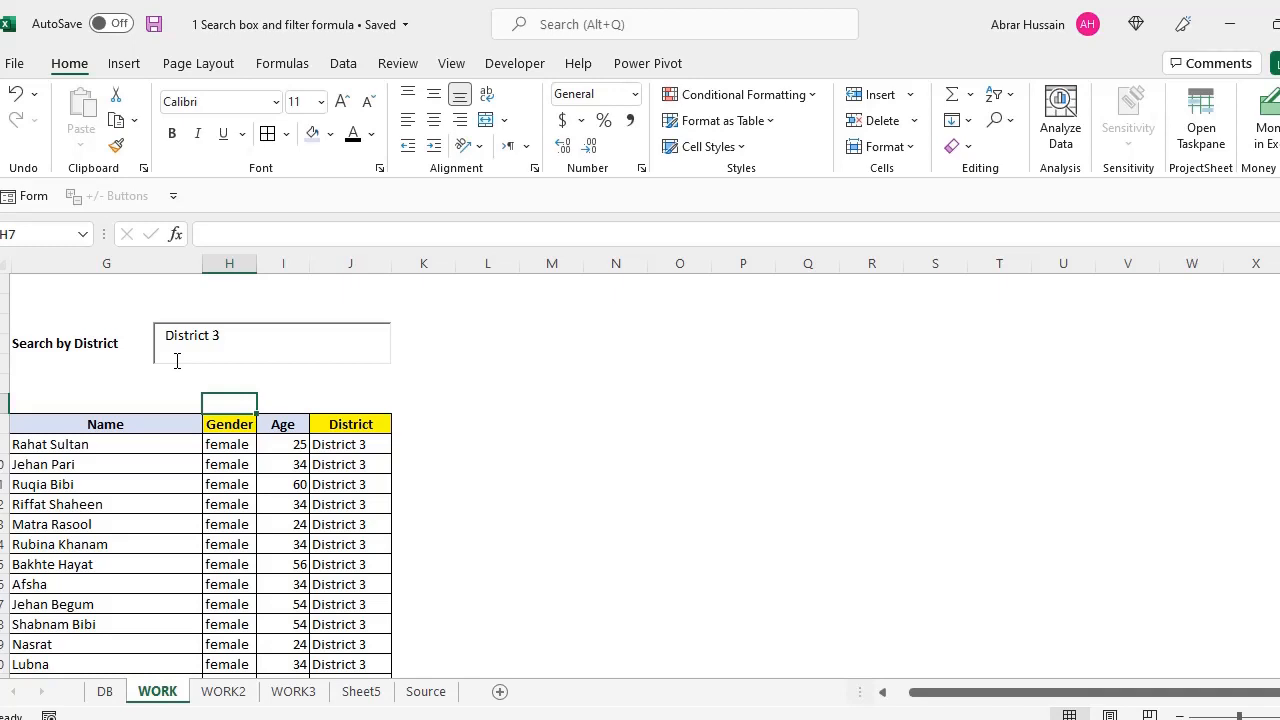
Search District 1 in the WORK sheet's district box and scroll through the filtered teachers
left_click(200, 449)
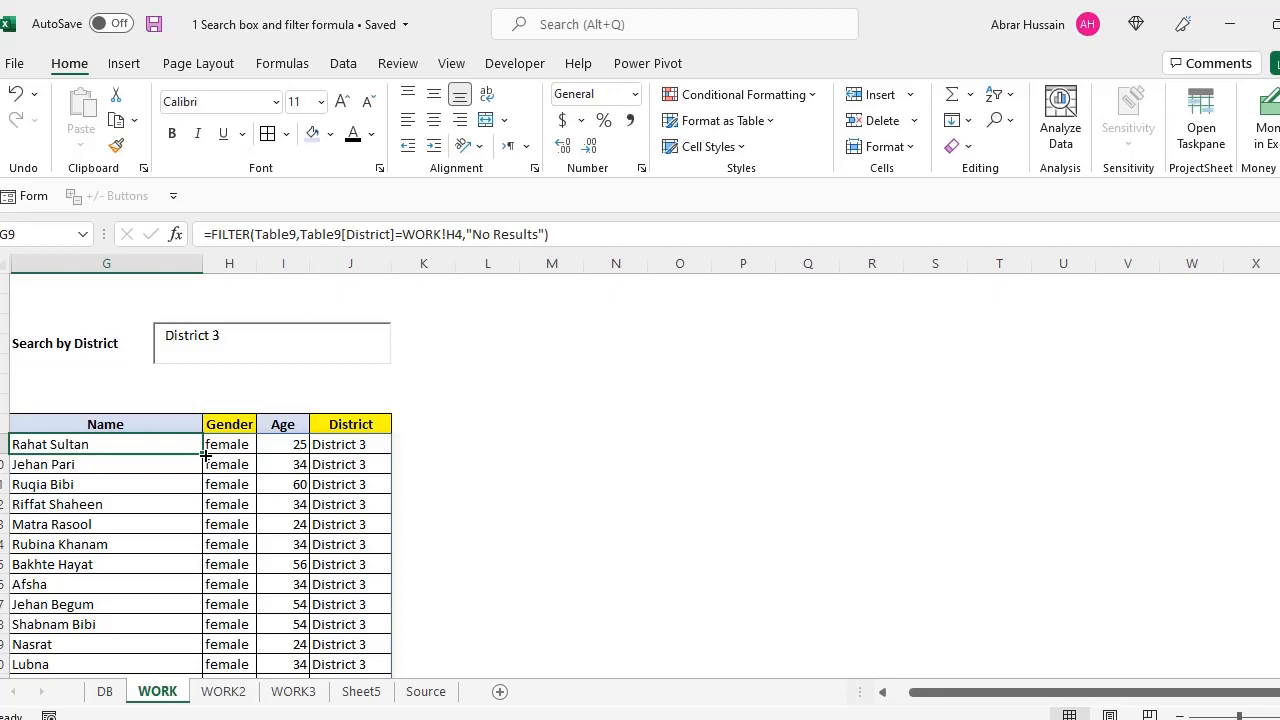
left_click(38, 344)
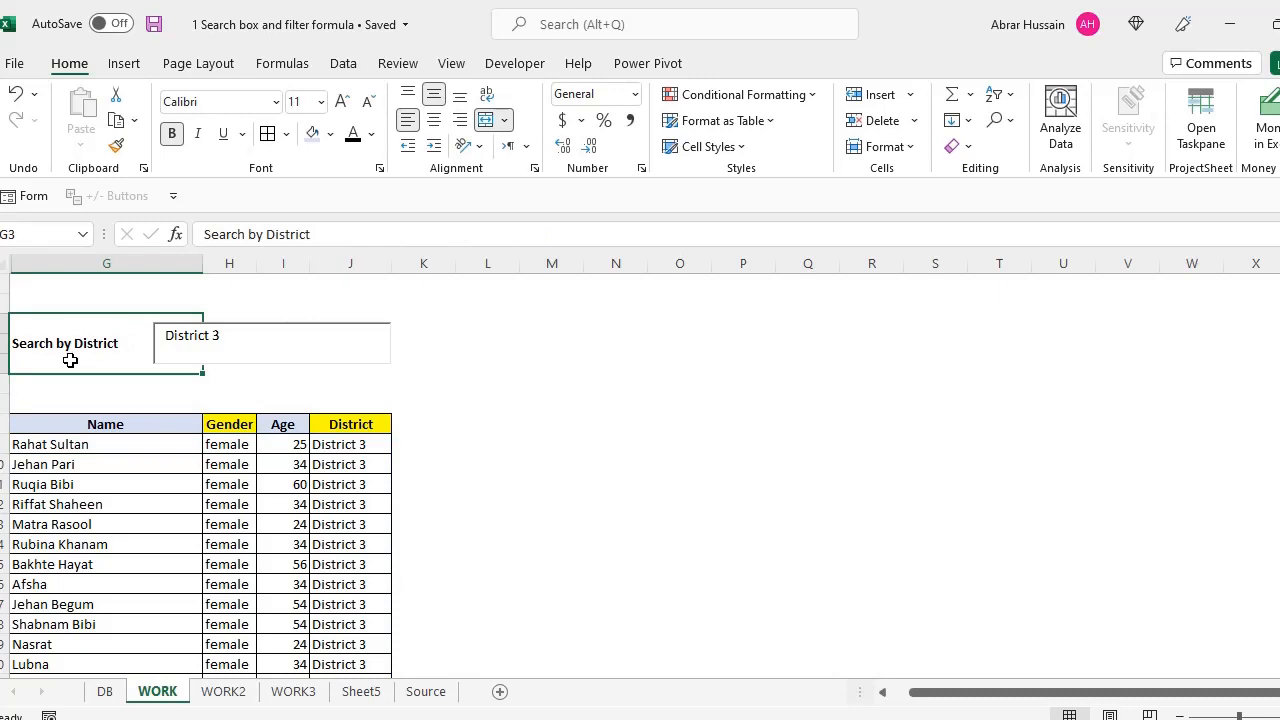
left_click(224, 336)
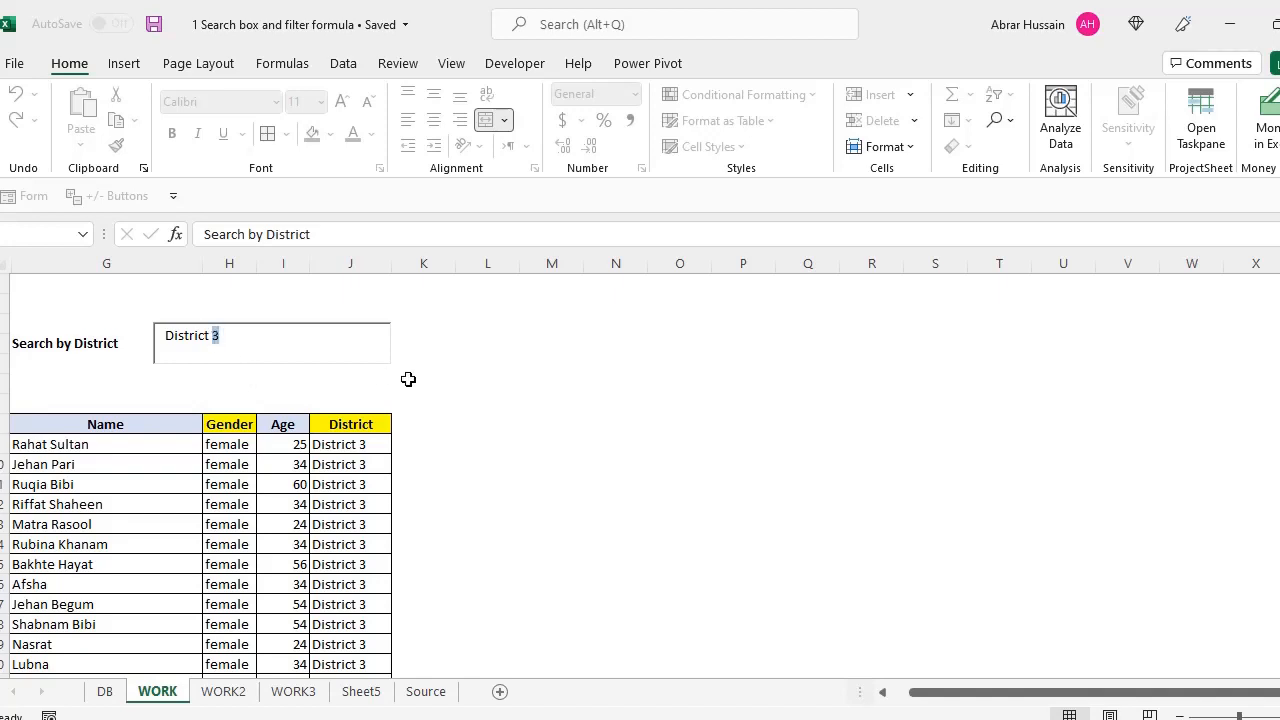
type("1")
scroll(92, 470, "down", 2)
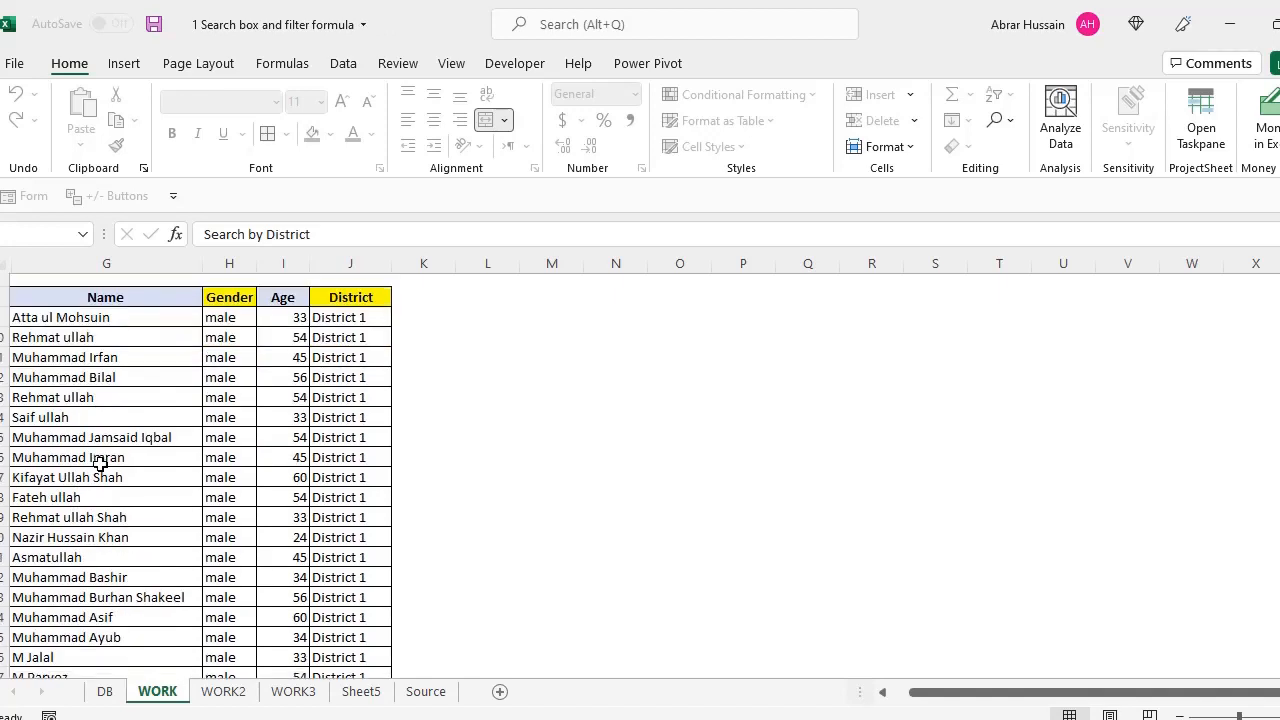
scroll(100, 463, "down", 3)
scroll(94, 486, "up", 5)
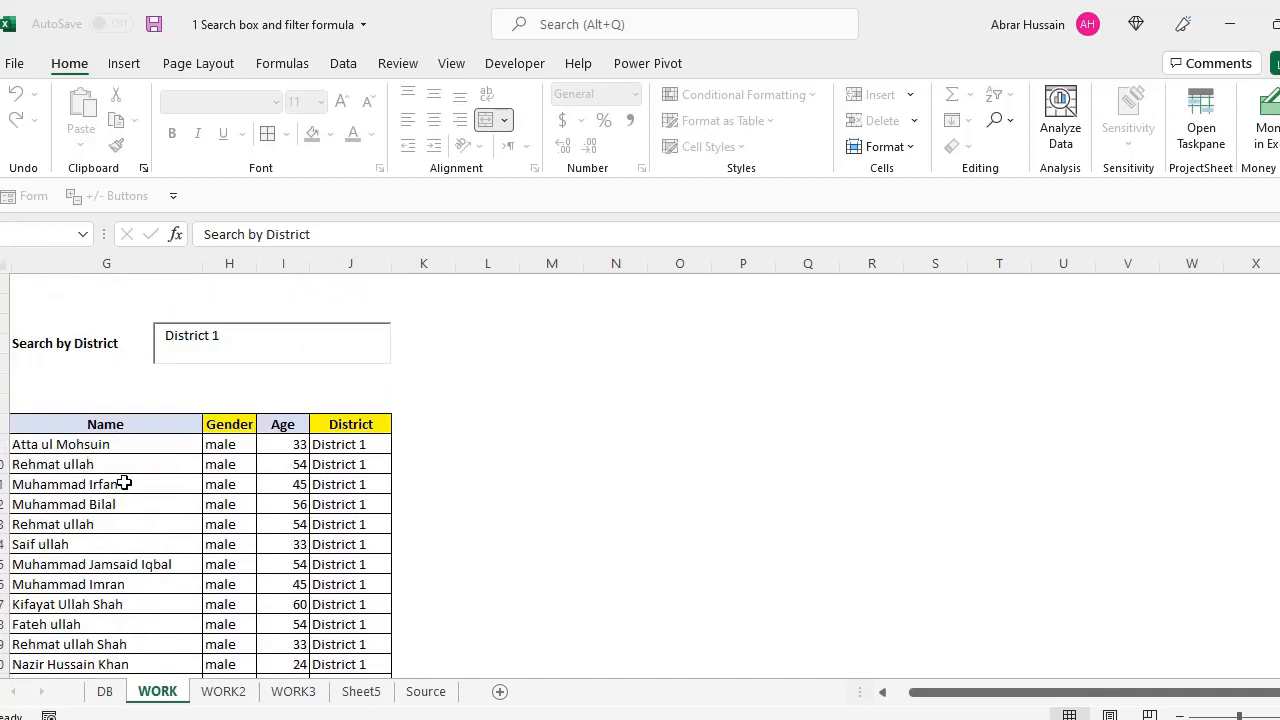
scroll(124, 483, "down", 12)
scroll(126, 483, "up", 12)
Change the district search to 2, then to 3, and review the results
type("2")
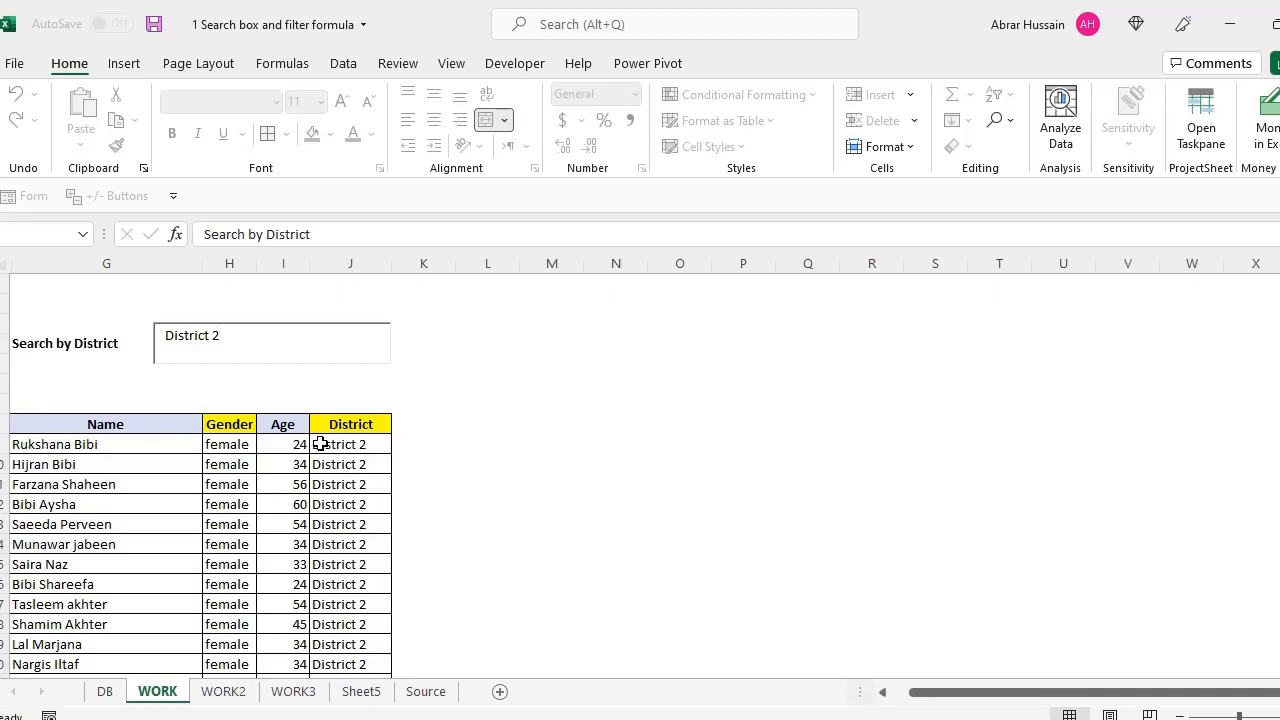
key("BackSpace")
type("3")
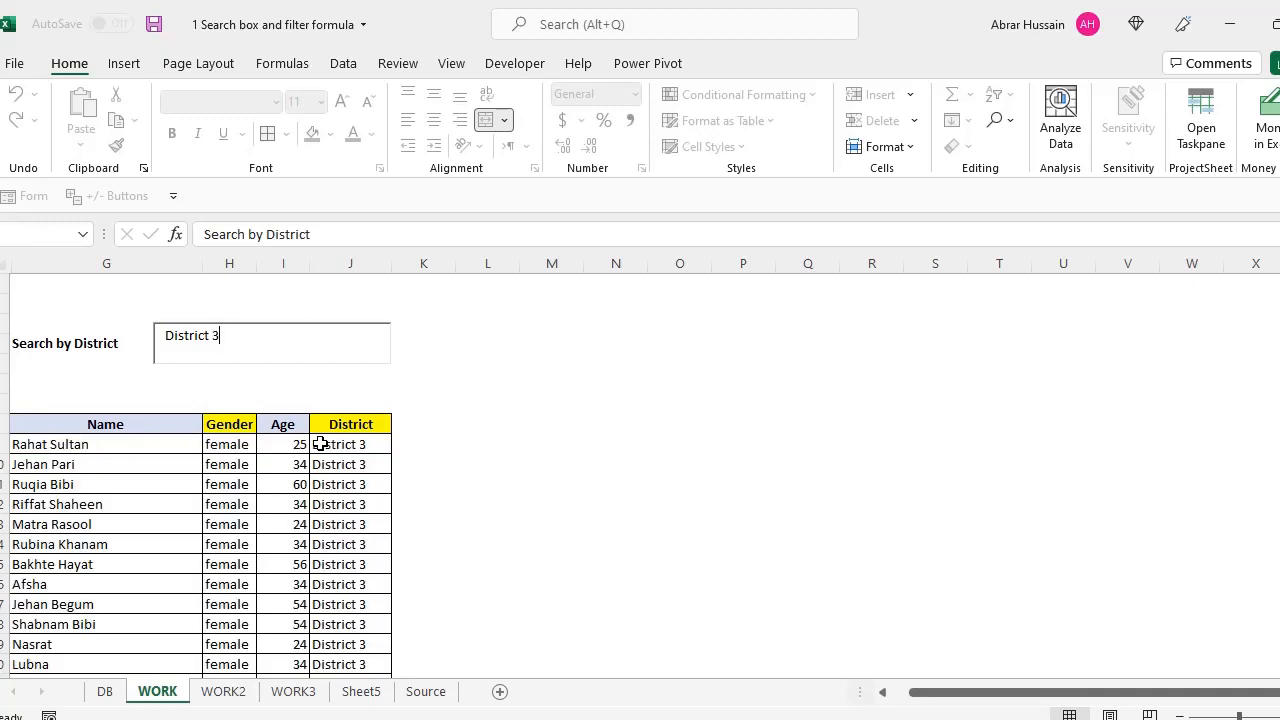
scroll(366, 480, "down", 12)
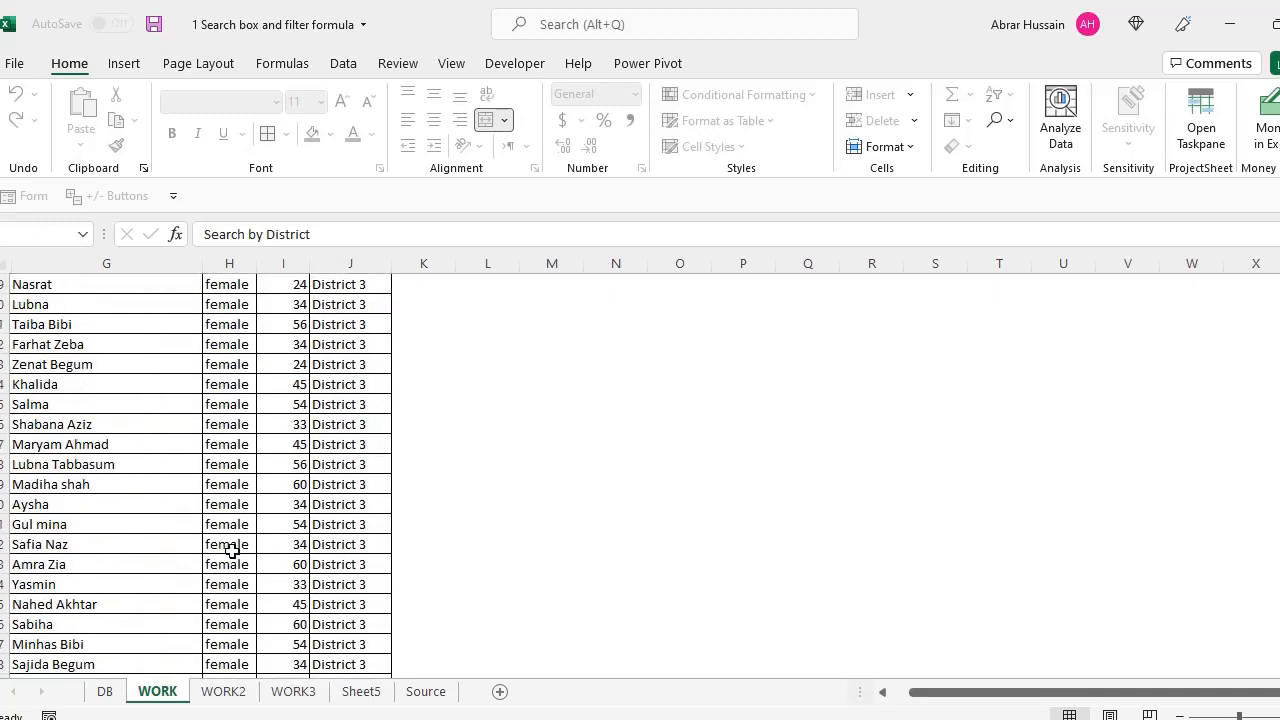
scroll(228, 548, "up", 12)
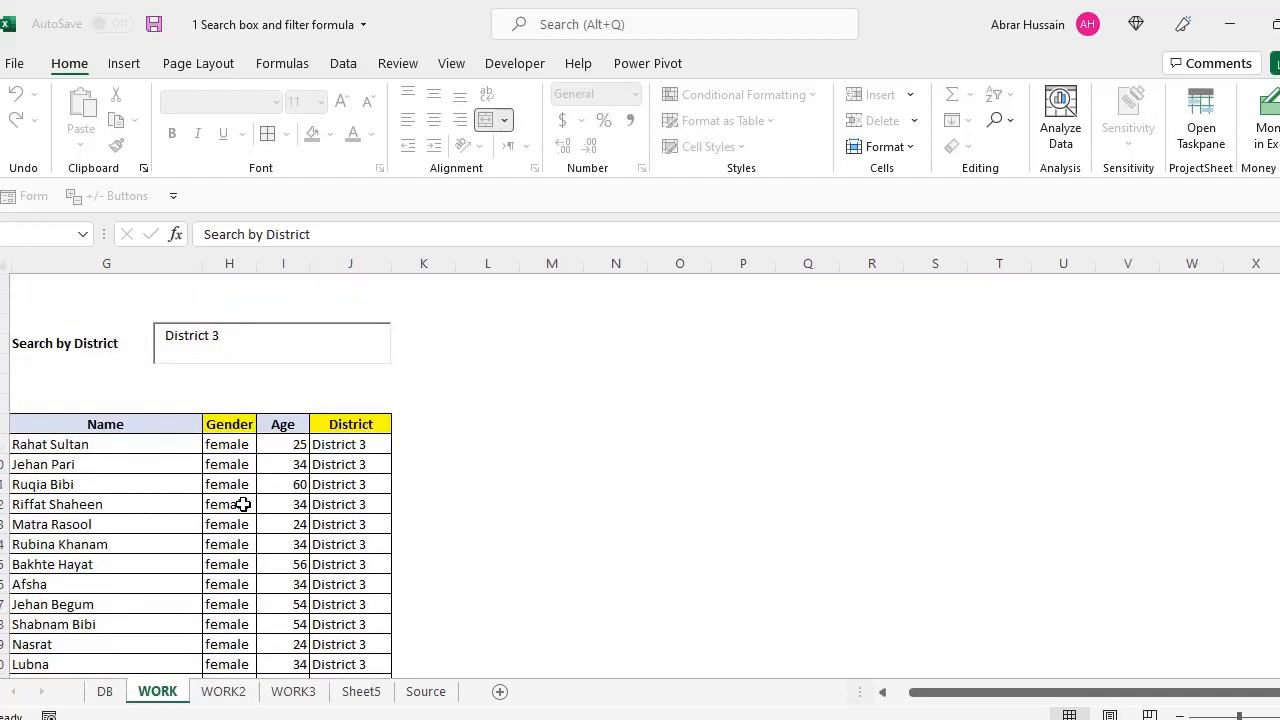
Review the Name, Gender and Age headers and the DB sheet's teacher rows, then return to WORK
left_click(62, 345)
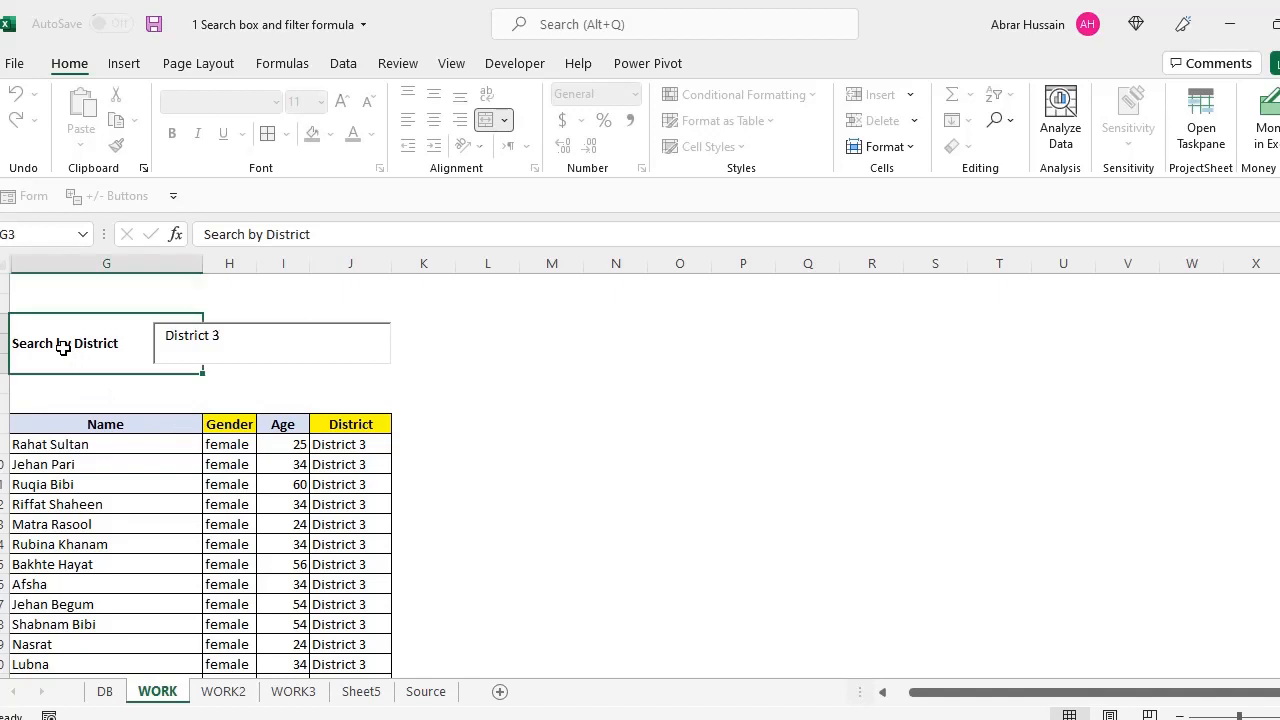
left_click(89, 424)
left_click(216, 424)
left_click(306, 422)
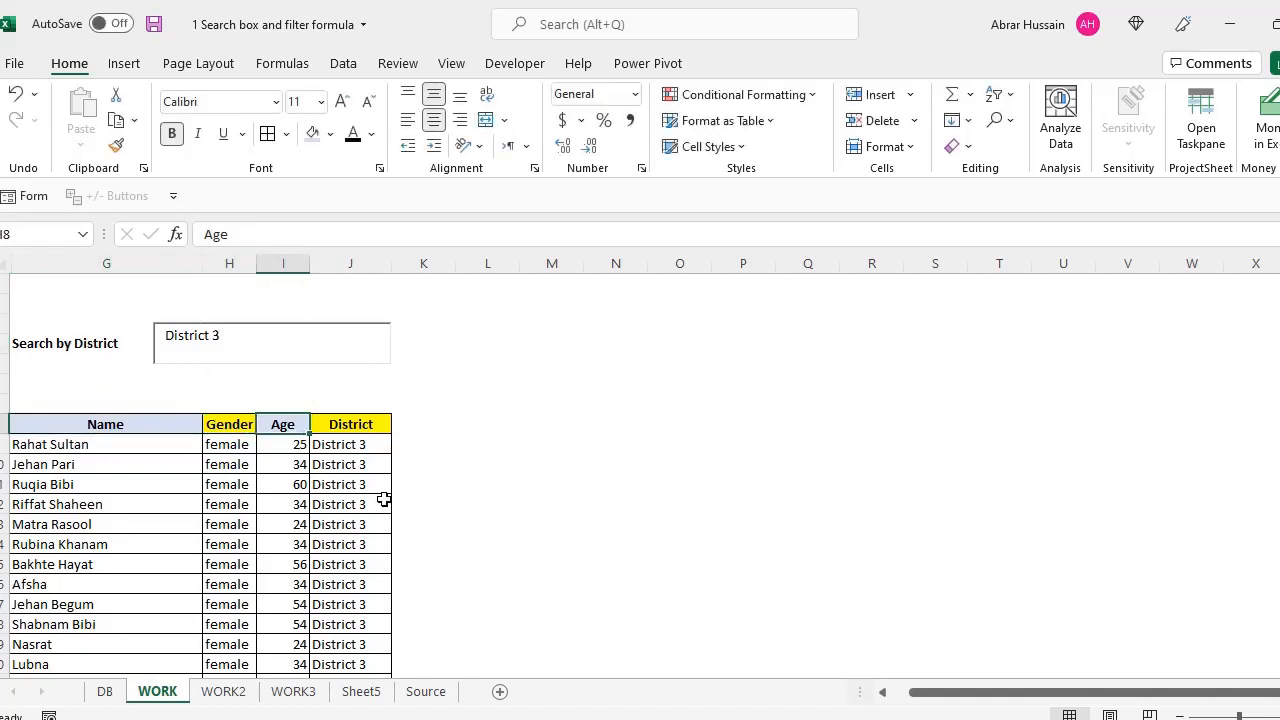
left_click(105, 691)
left_click_drag(57, 343, 780, 617)
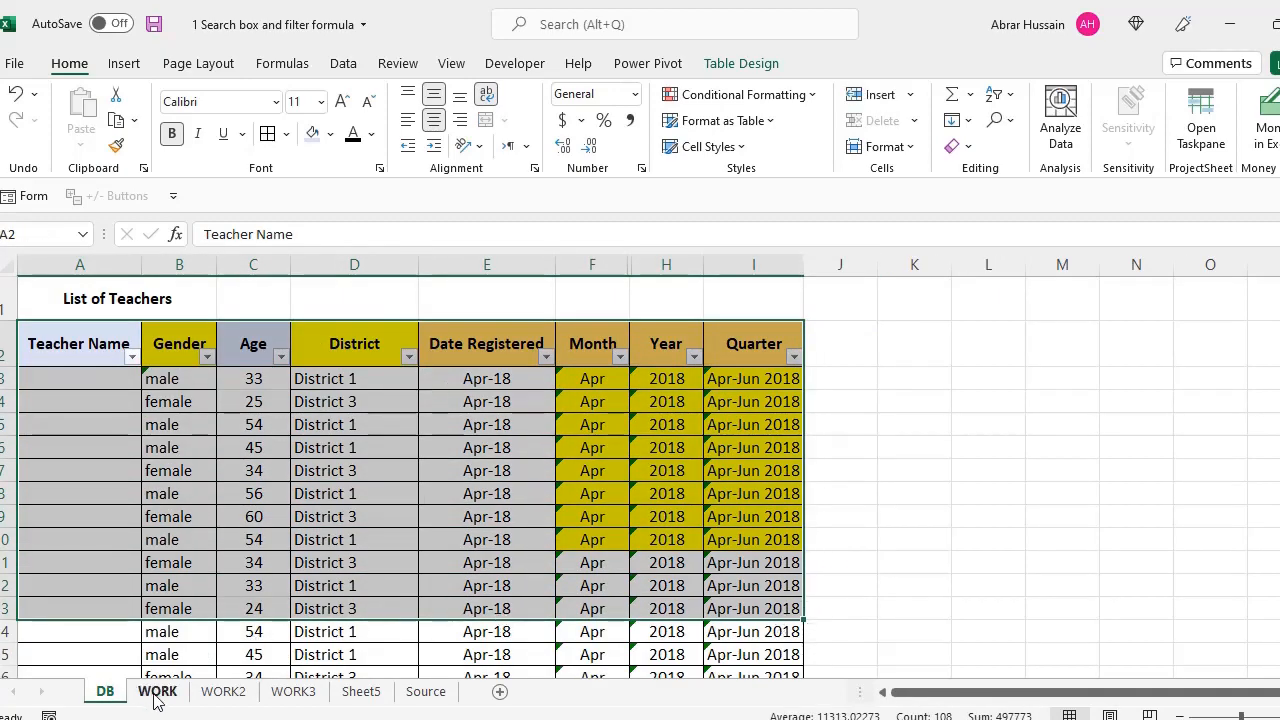
left_click(157, 691)
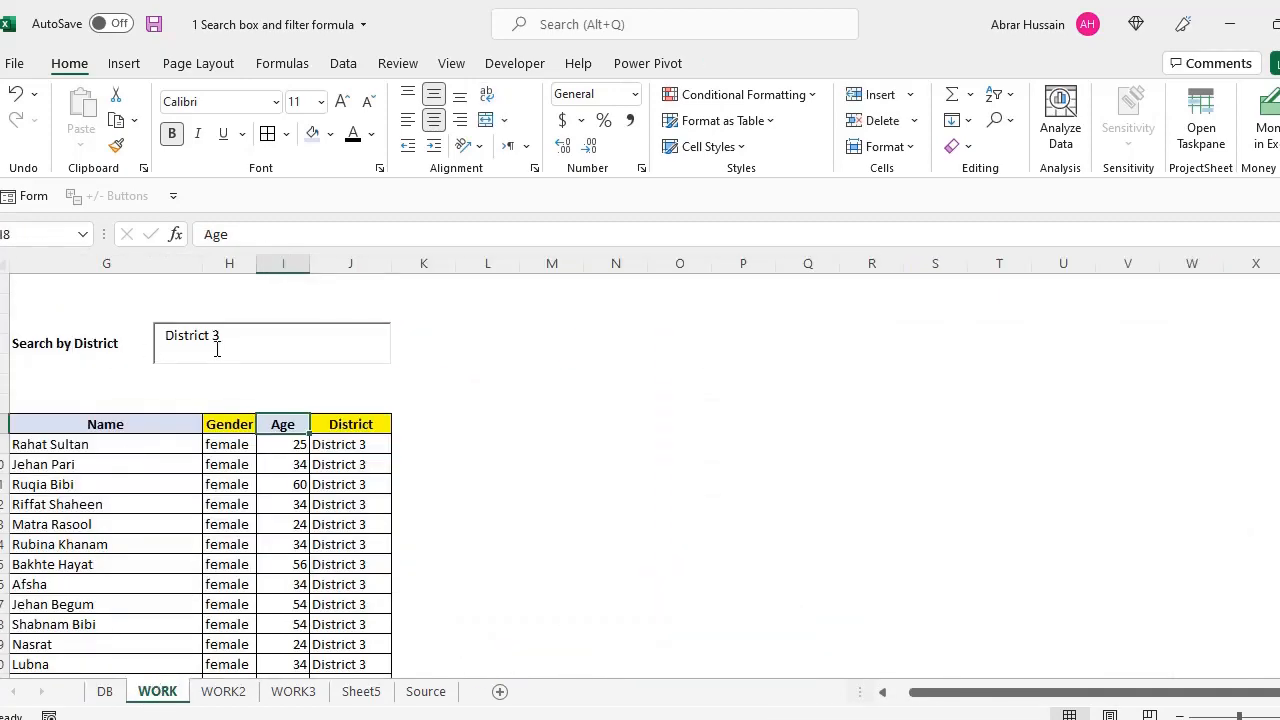
Move to the WORK2 sheet and select its Search by Name label
left_click(109, 348)
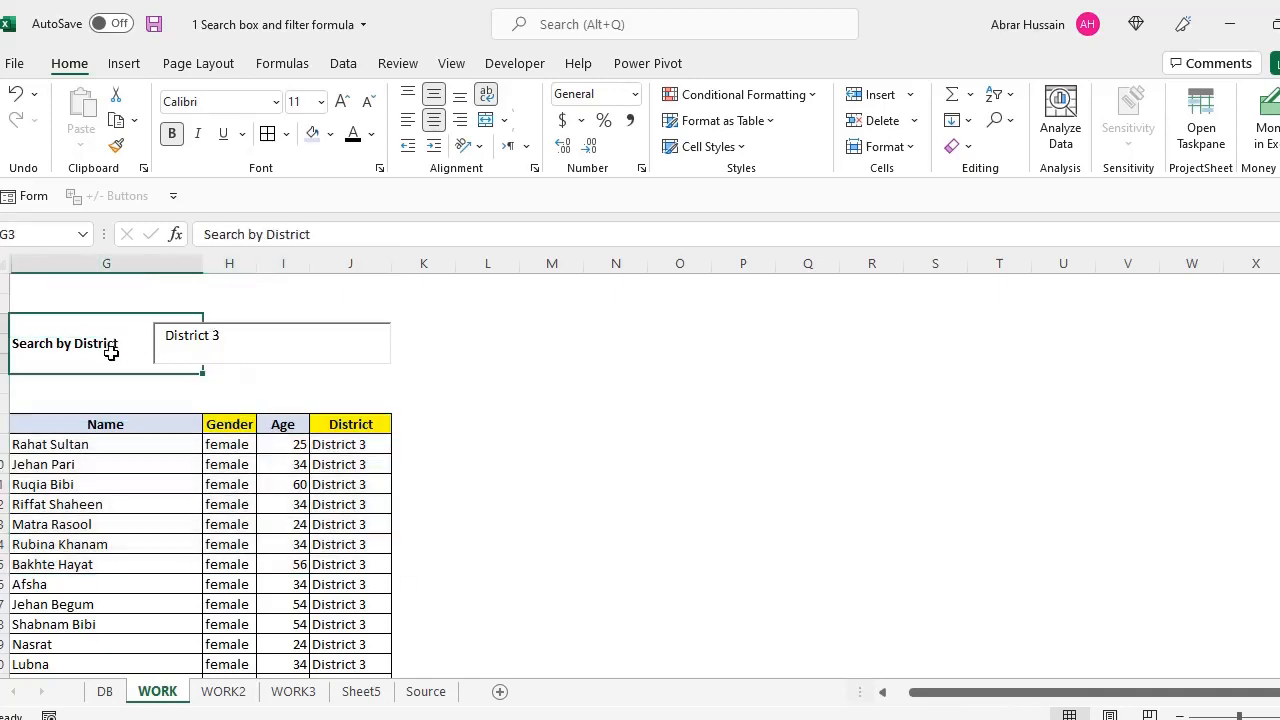
left_click(224, 692)
left_click(77, 343)
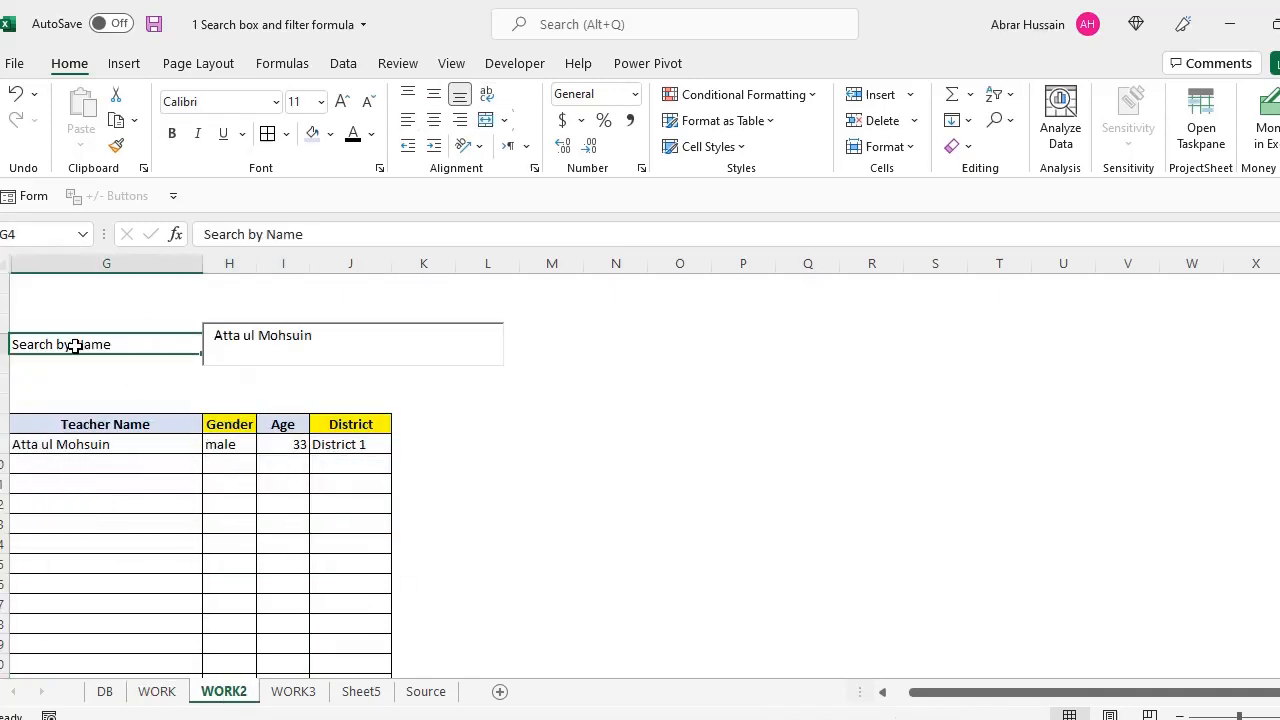
In WORK2's name box paste a full teacher name, then replace it with 'A' to get No Results
left_click(292, 336)
left_click_drag(329, 335, 190, 330)
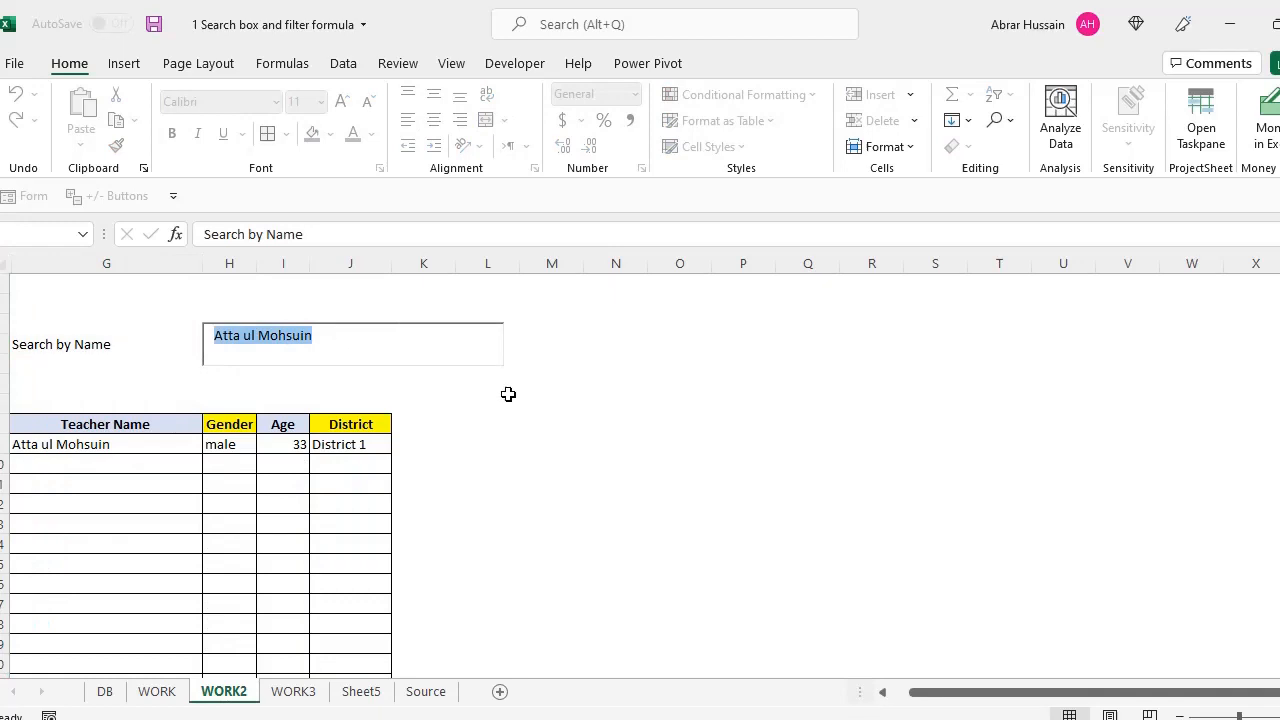
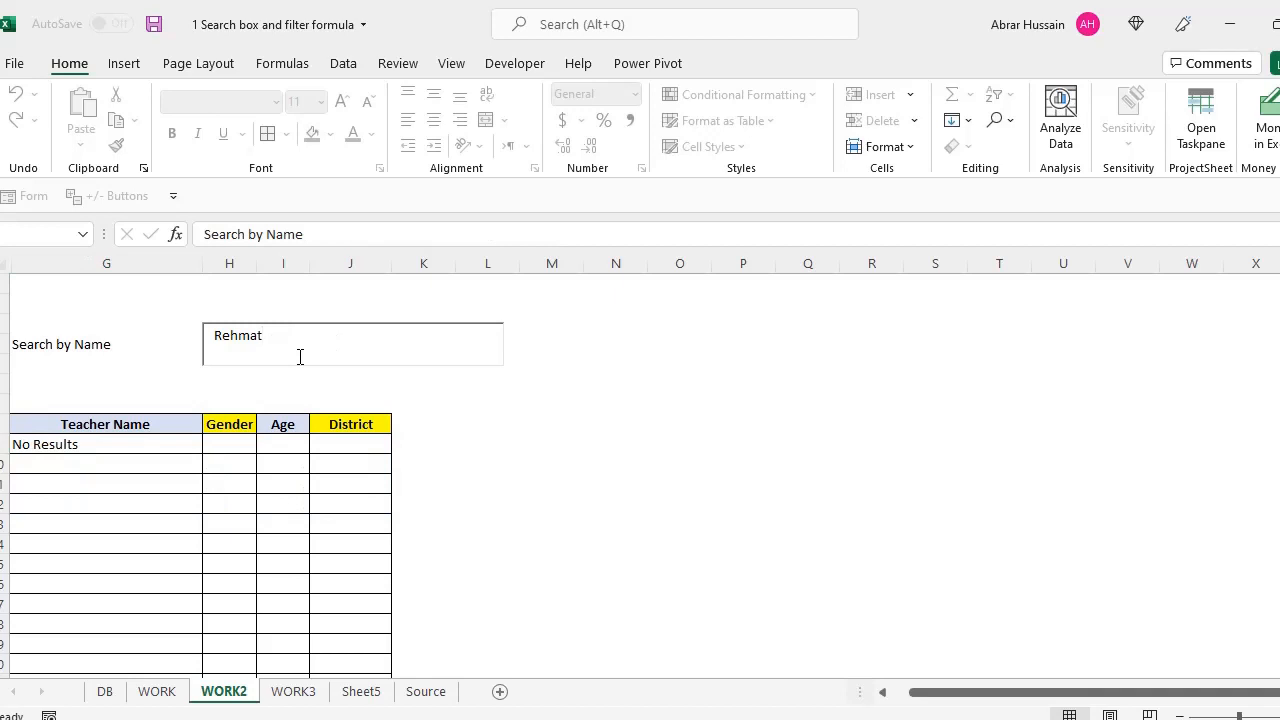
key("ctrl+a")
type("A")
key("ctrl+a")
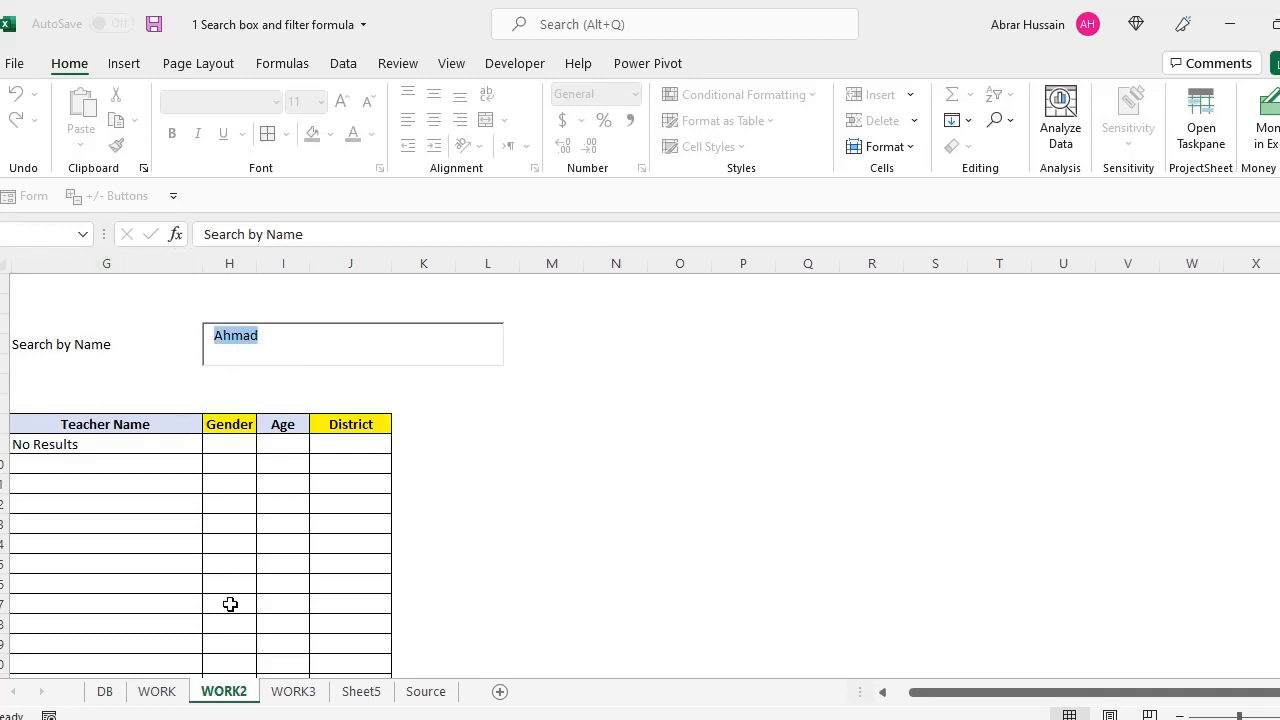
Back on WORK, inspect the District 3 FILTER formula in H9 and its result cells
left_click(155, 691)
left_click(240, 331)
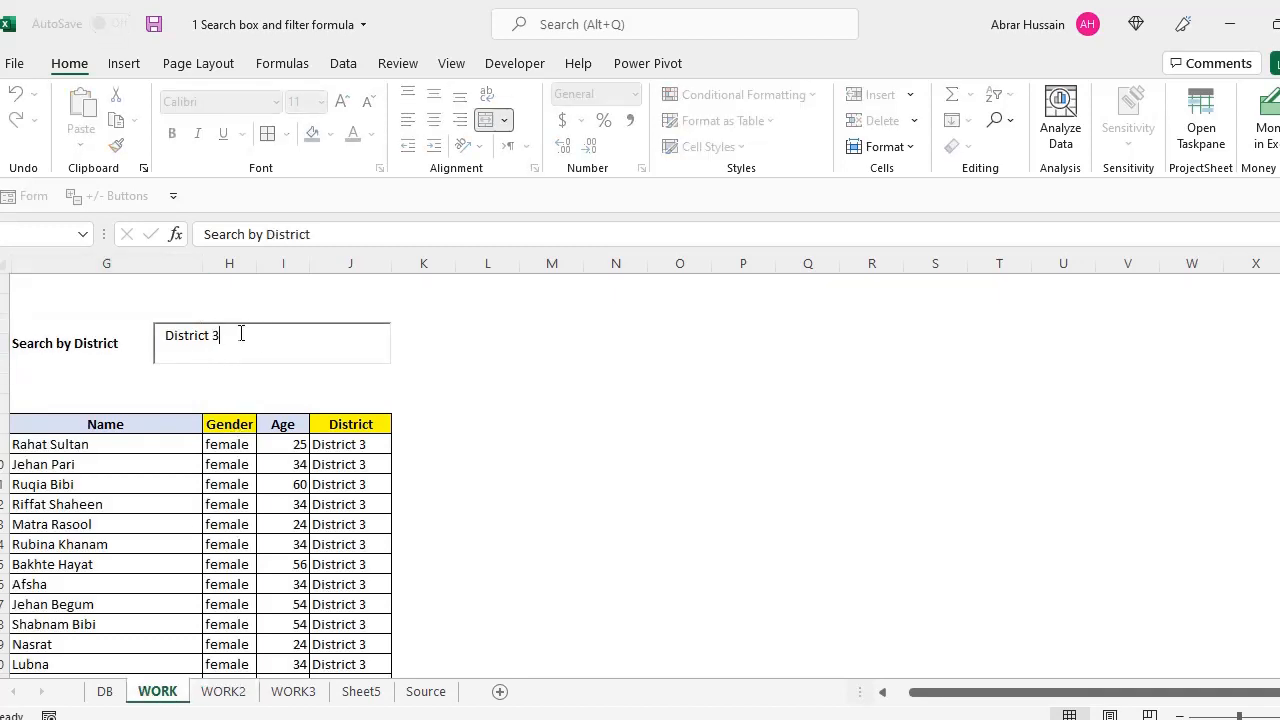
left_click_drag(240, 331, 129, 339)
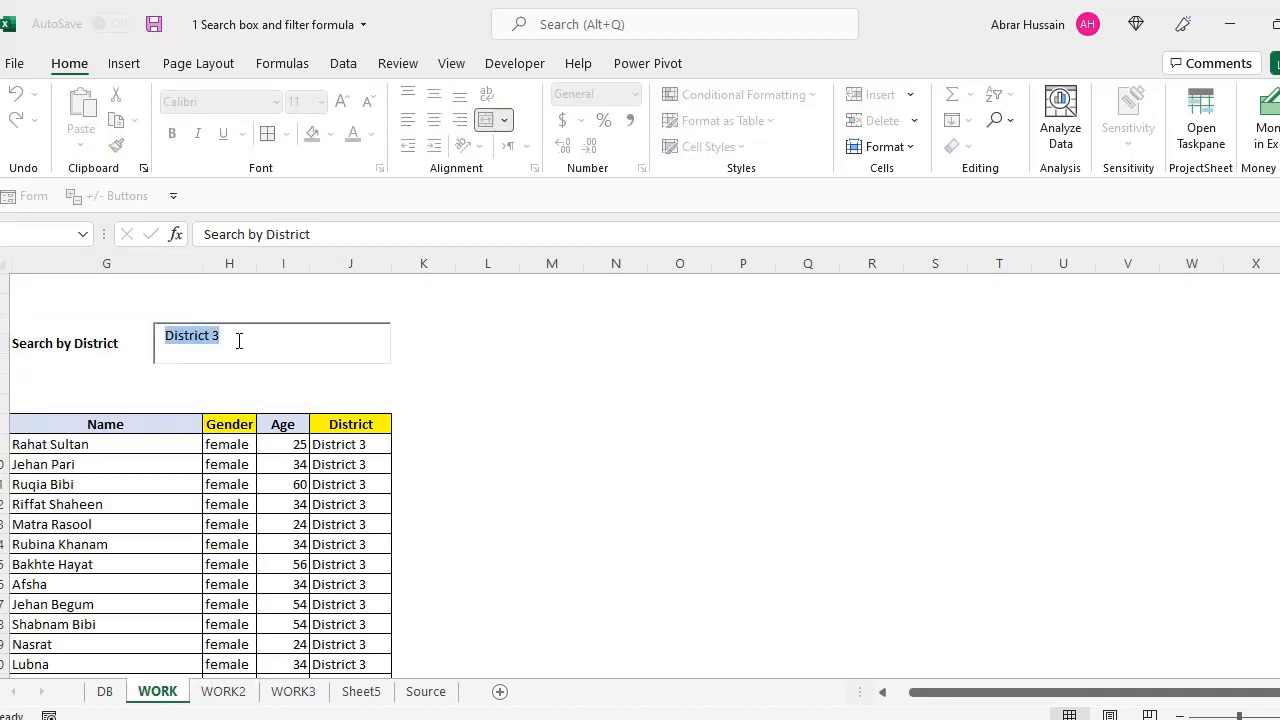
left_click(234, 424)
left_click(226, 446)
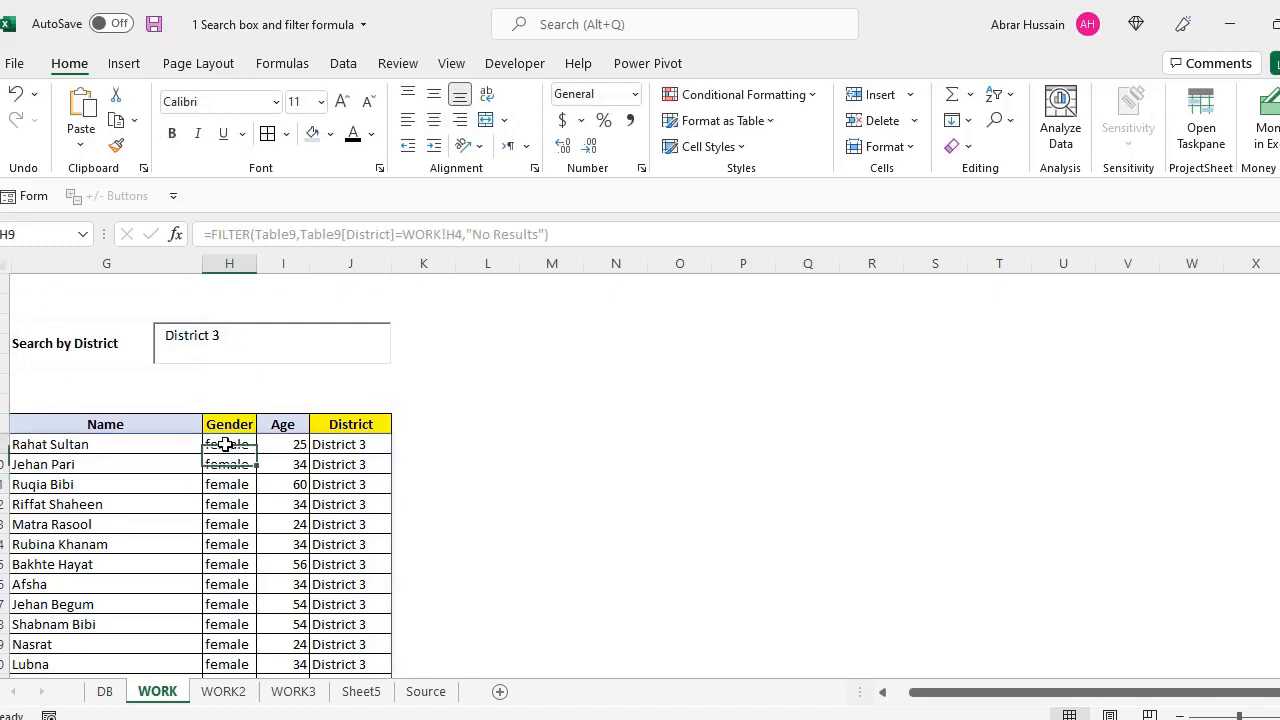
left_click(238, 424)
left_click(288, 421)
left_click(288, 444)
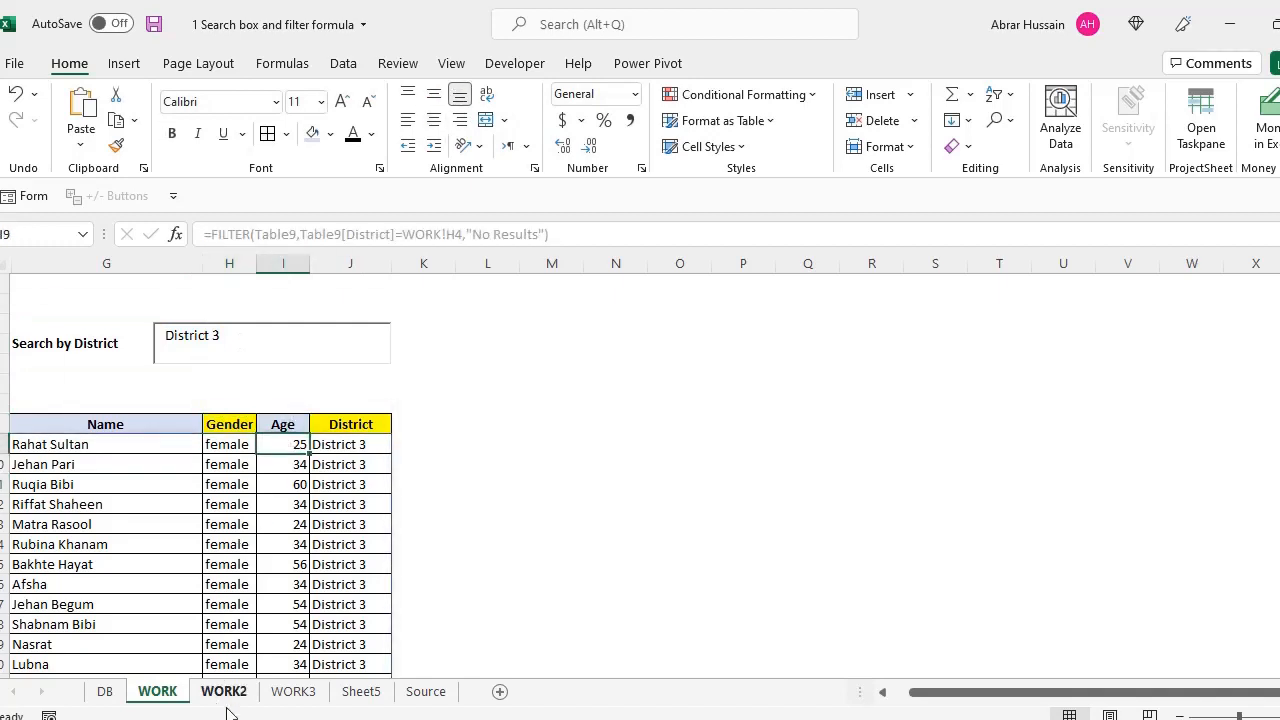
left_click(293, 691)
On WORK3, select the searched first name and the four matching names in column G
left_click(254, 337)
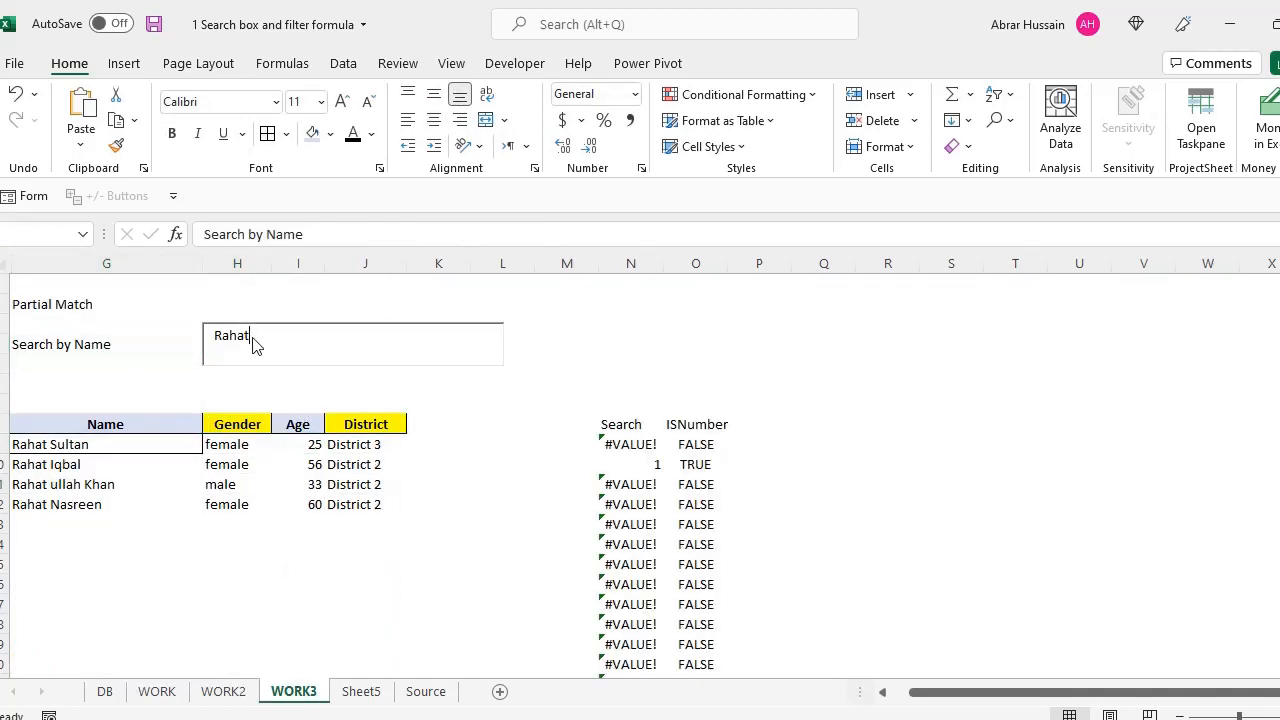
double_click(252, 337)
left_click_drag(61, 441, 63, 500)
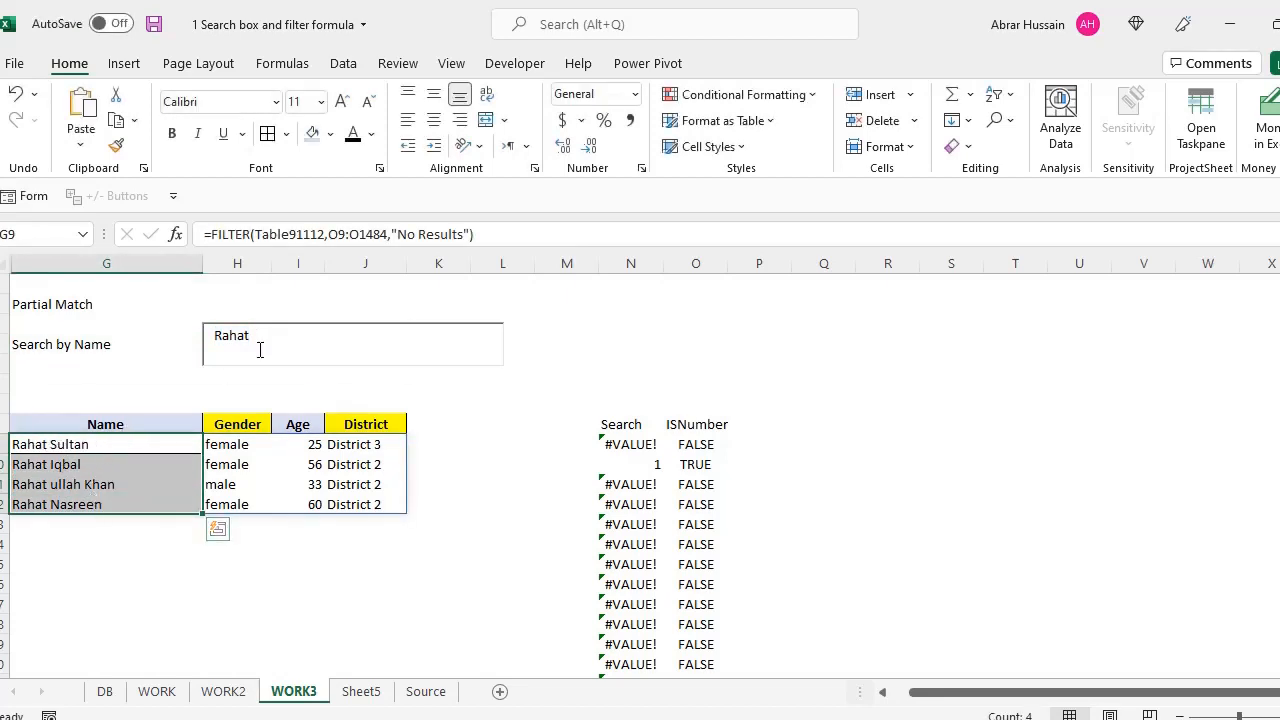
left_click_drag(257, 336, 191, 334)
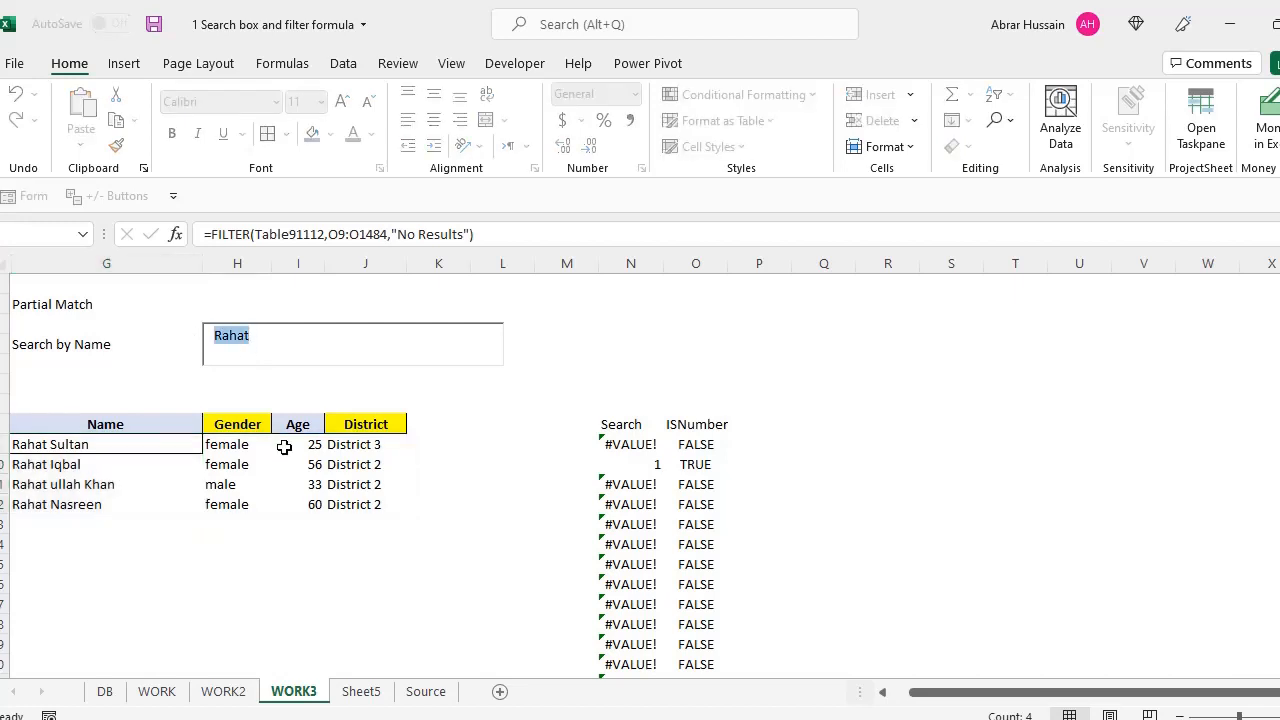
left_click(60, 446)
left_click(61, 483)
left_click(66, 502)
Select the gender results and the whole results table from Name through Age
left_click(252, 460)
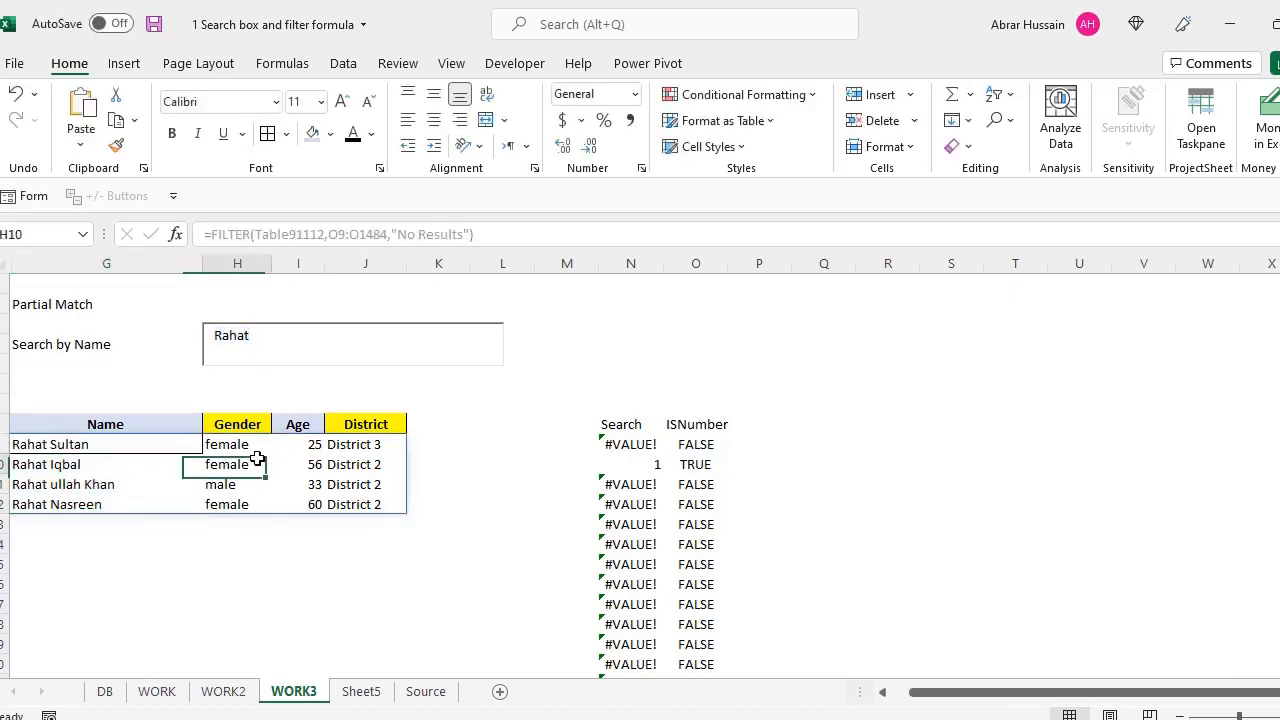
left_click(243, 429)
left_click(248, 461)
left_click_drag(298, 424, 88, 505)
left_click(92, 485)
left_click_drag(101, 426, 349, 511)
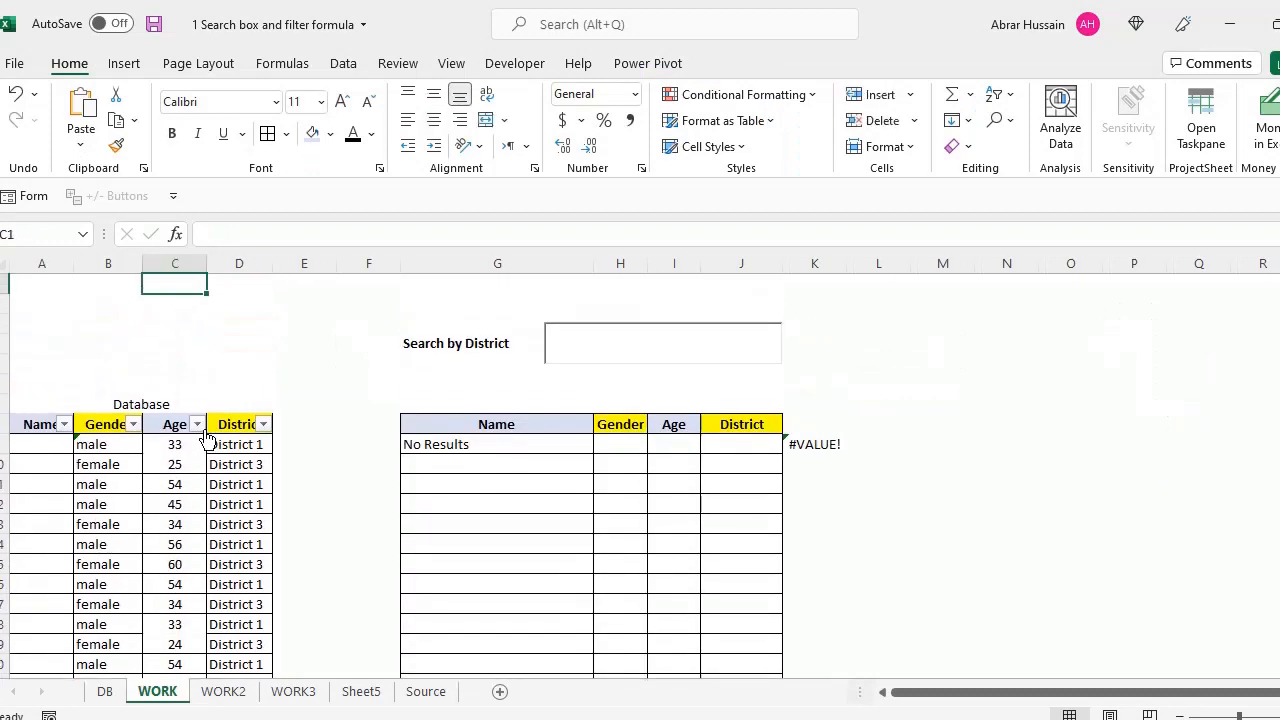
Move the selection to the Search by District label in G3 and show the Developer ribbon
key("Down")
key("Down")
key("Down")
key("Down")
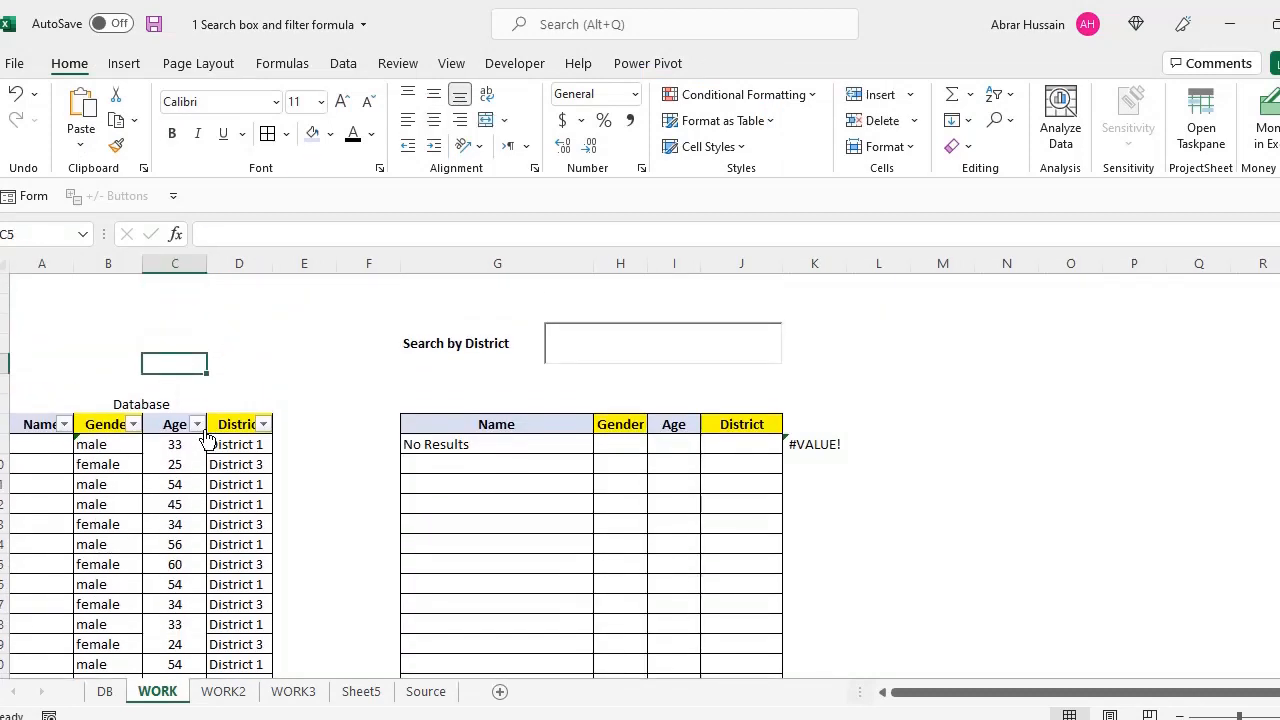
key("Right")
key("Right")
key("Right")
key("Right")
key("Up")
key("Down")
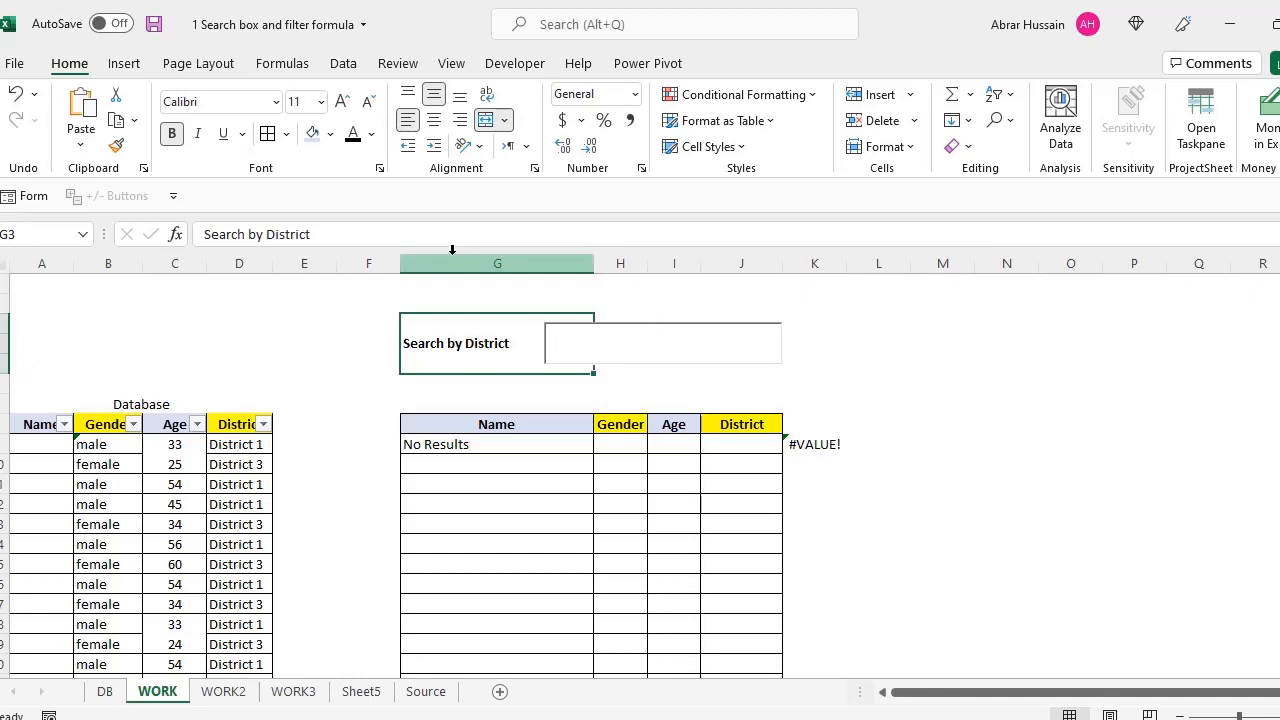
left_click(514, 63)
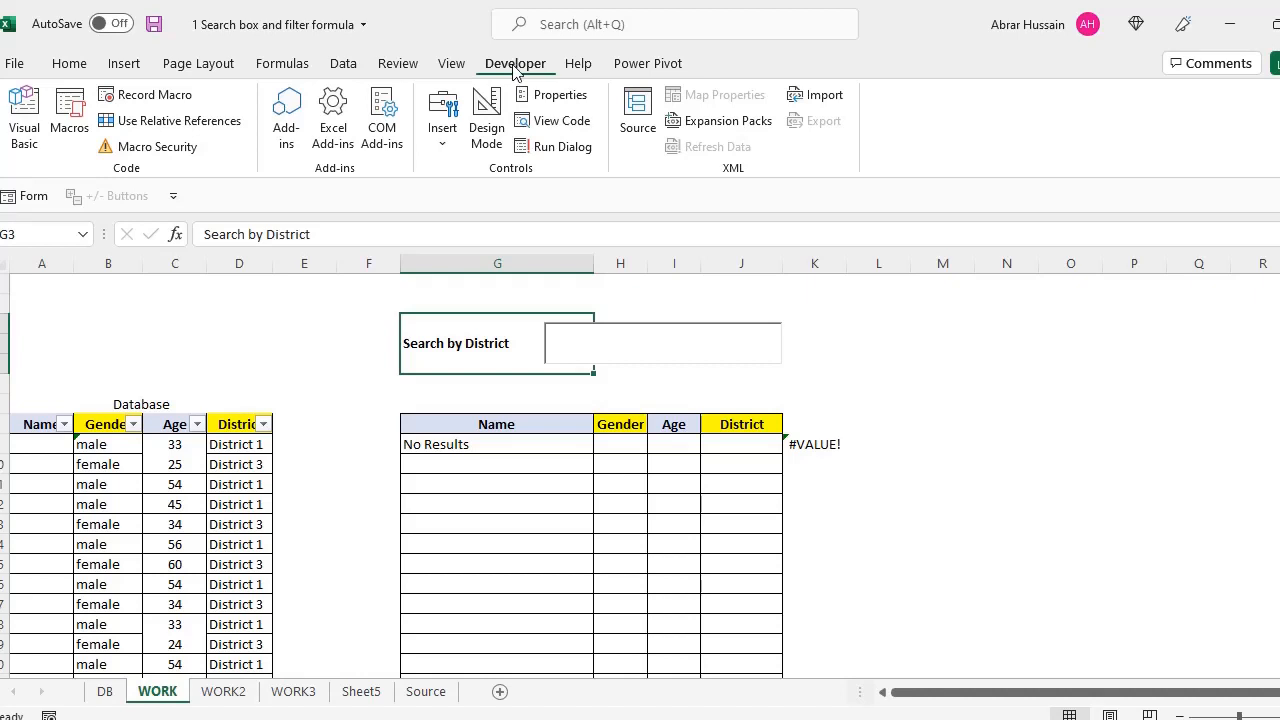
right_click(927, 137)
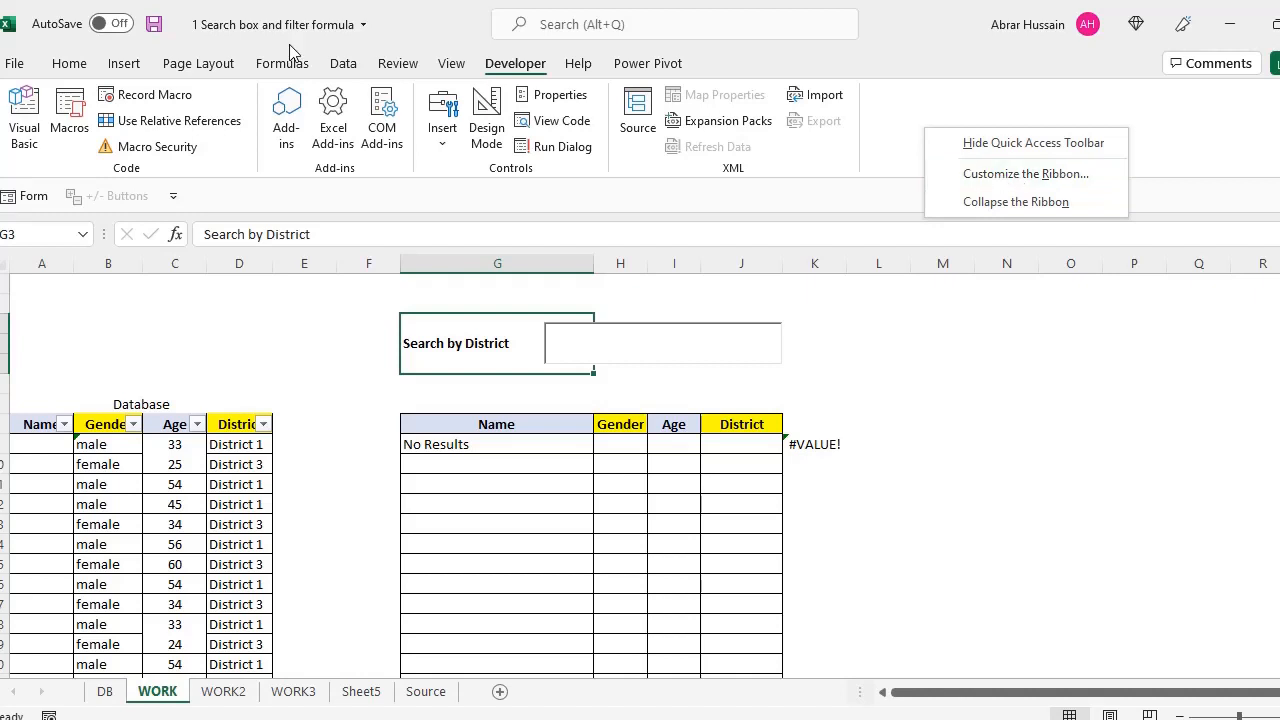
left_click(14, 63)
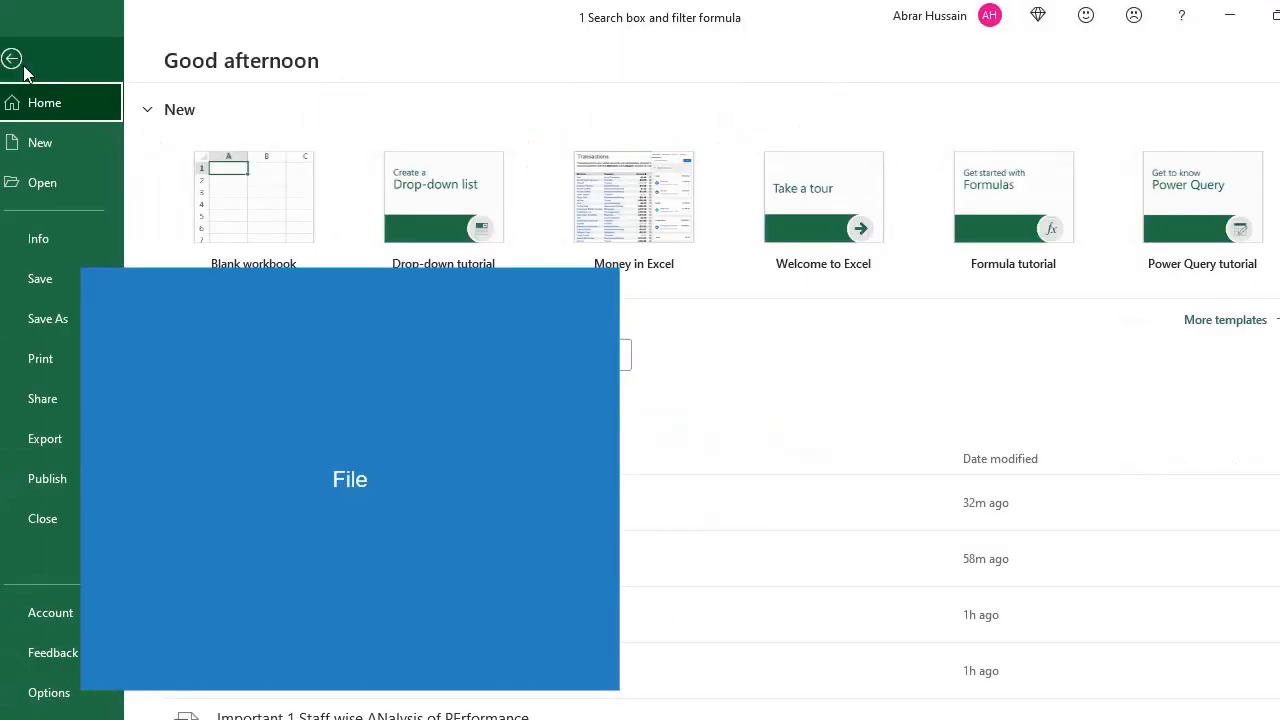
left_click(45, 694)
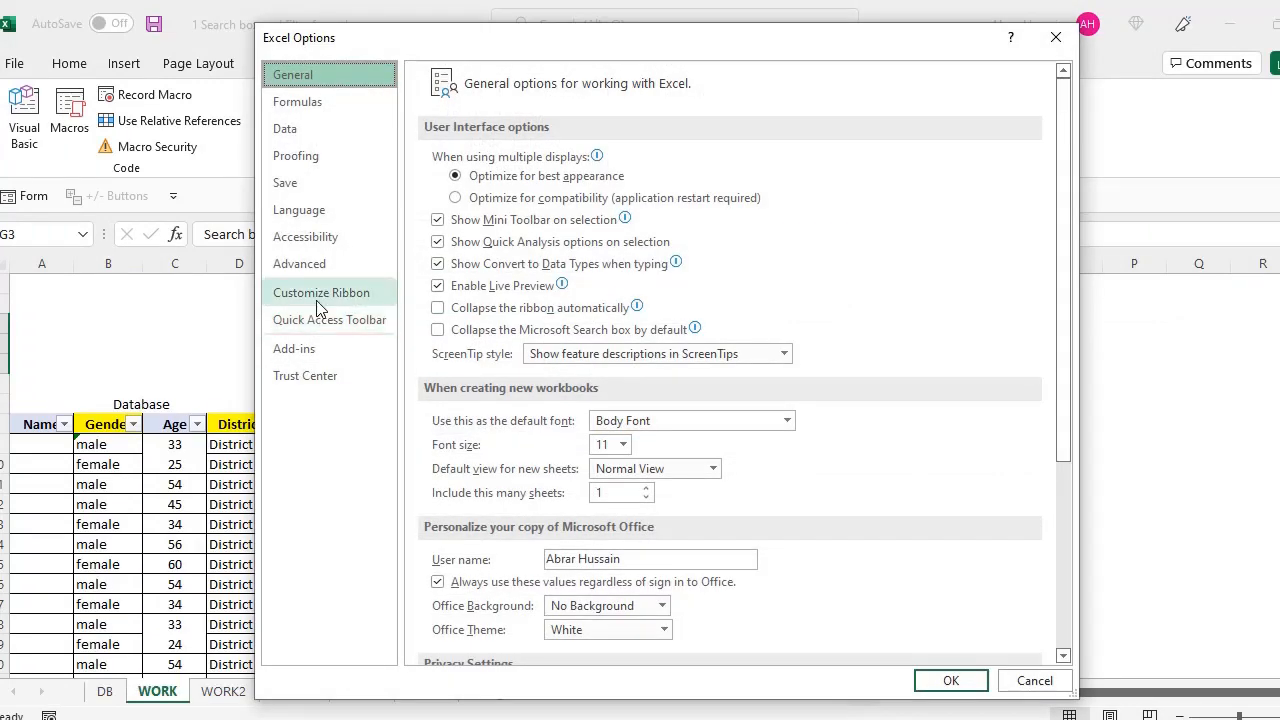
left_click(320, 293)
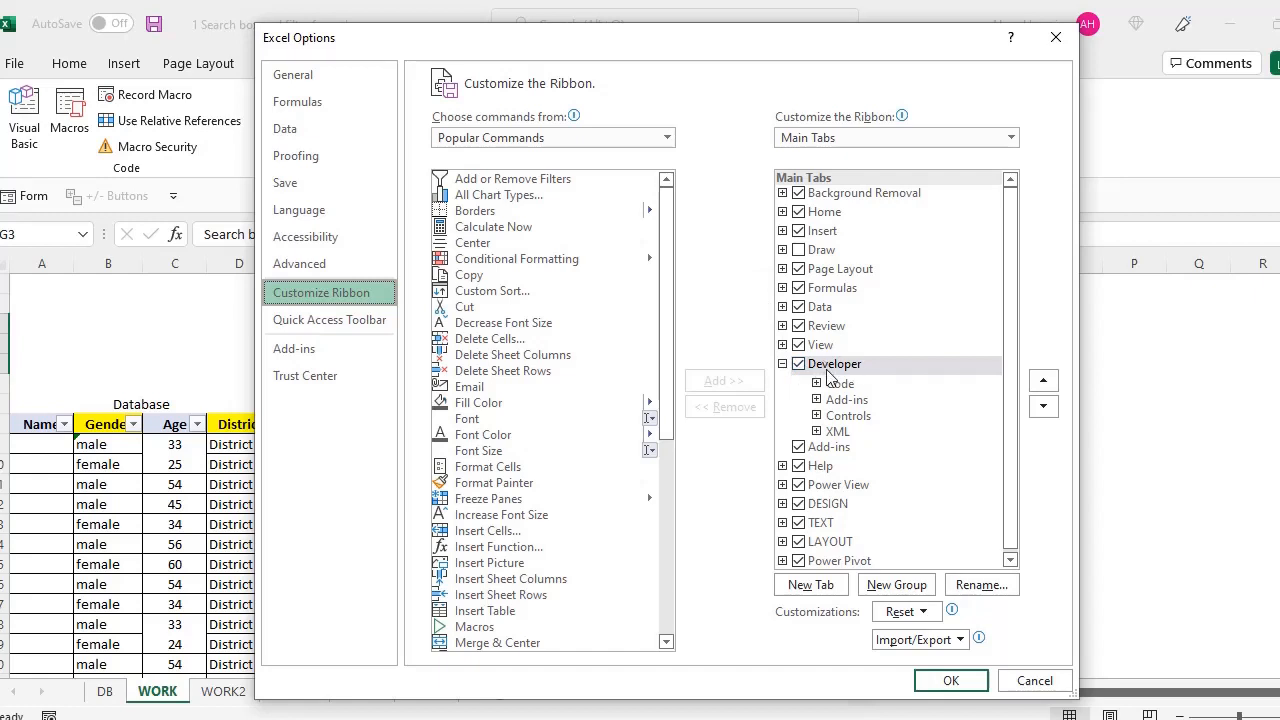
left_click(800, 366)
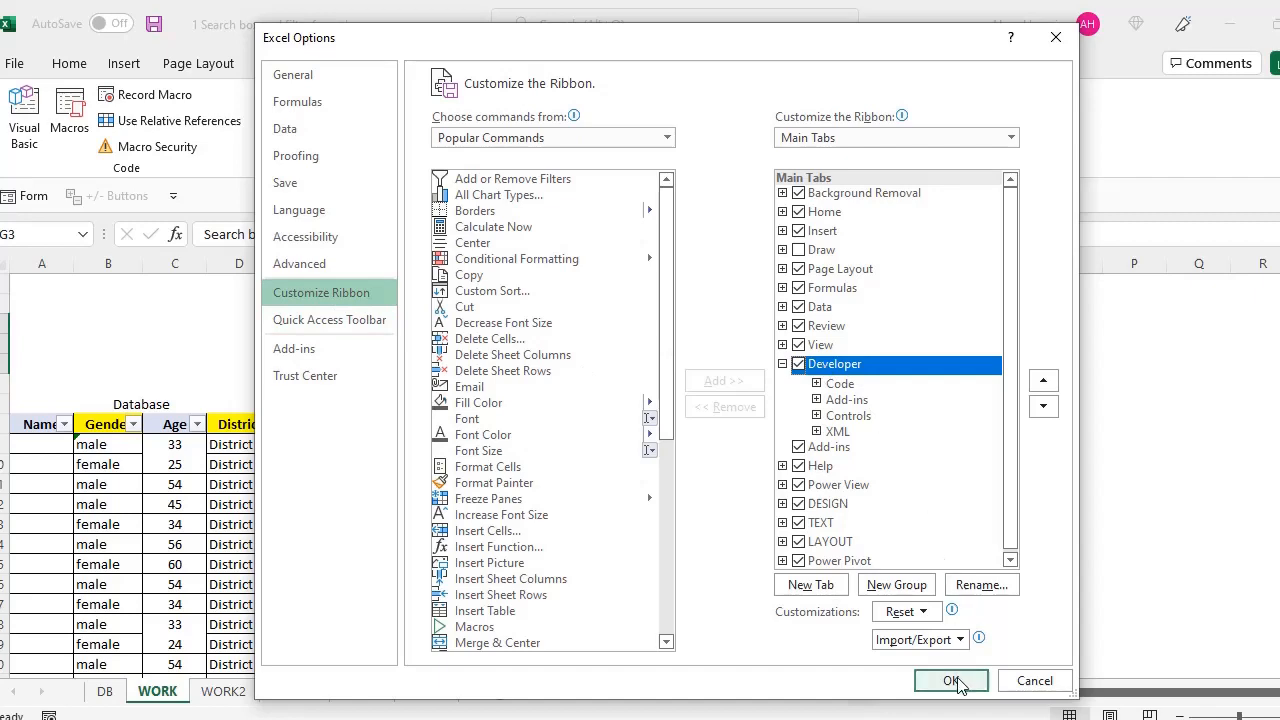
left_click(1022, 684)
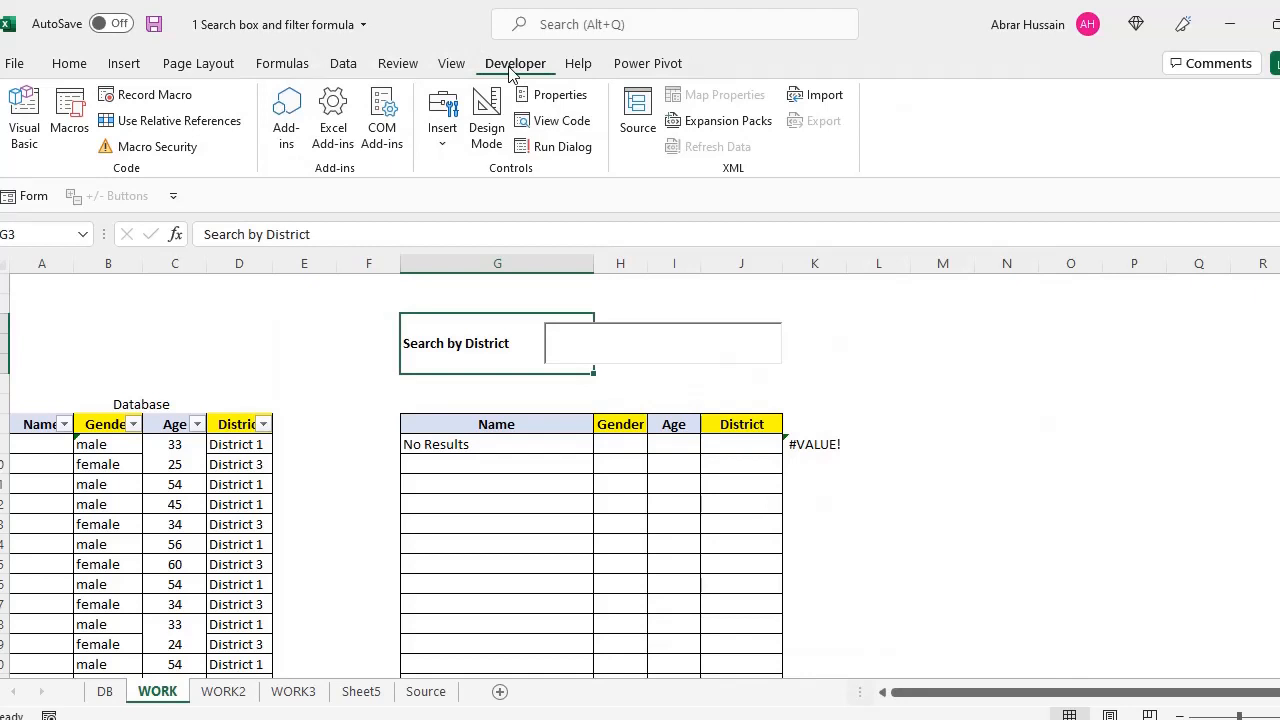
Draw an ActiveX text box right of the results table, then delete it
left_click(445, 148)
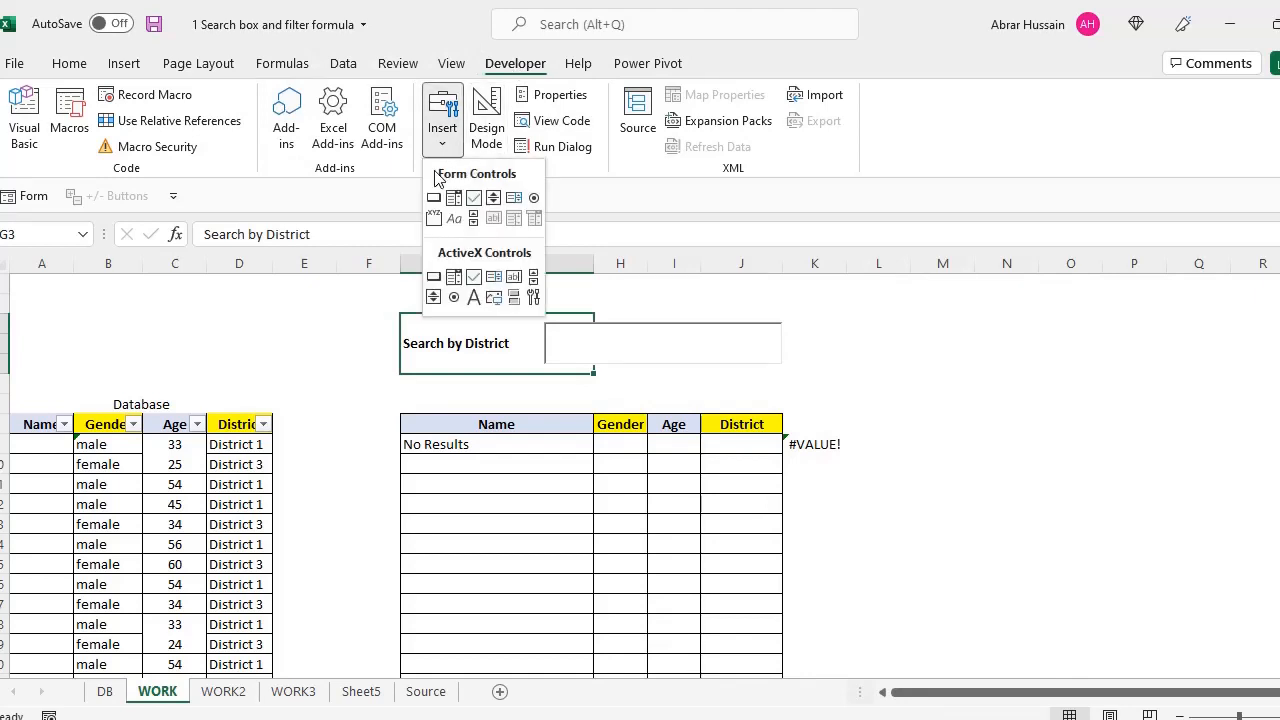
left_click(512, 283)
left_click_drag(819, 320, 1096, 362)
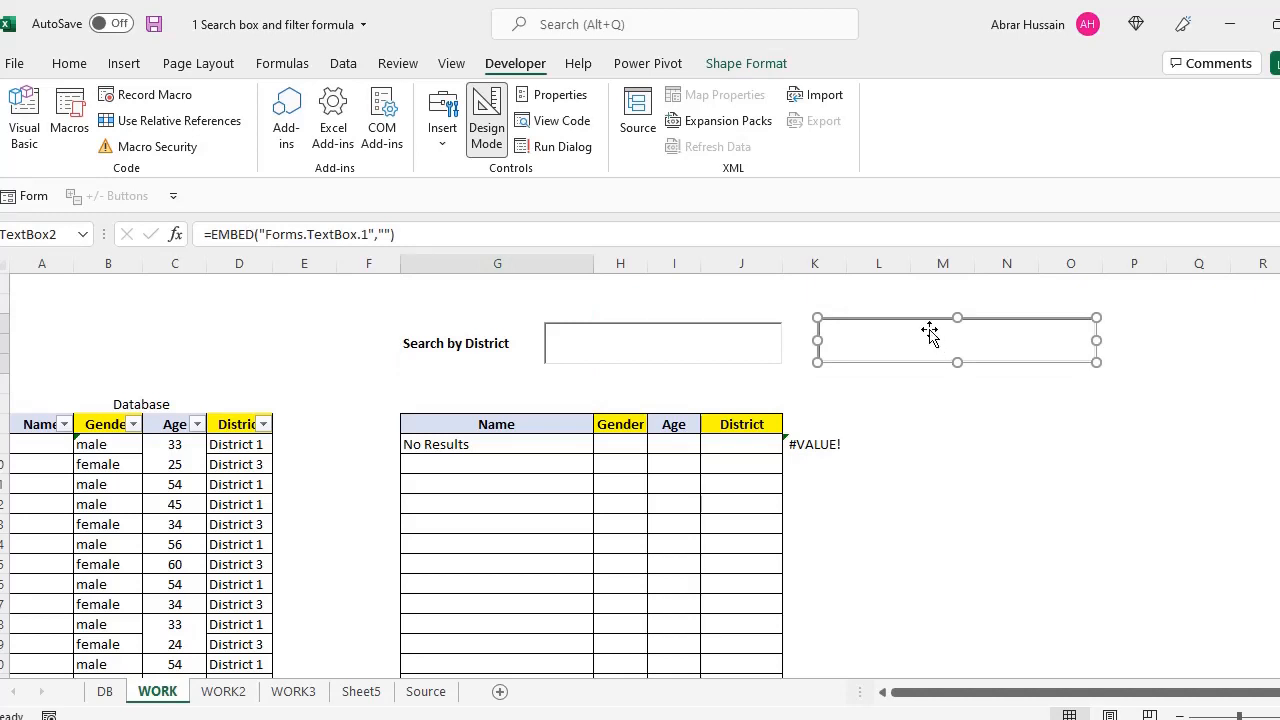
key("Delete")
Leave design mode to try the existing district search box, then turn design mode back on
left_click(751, 331)
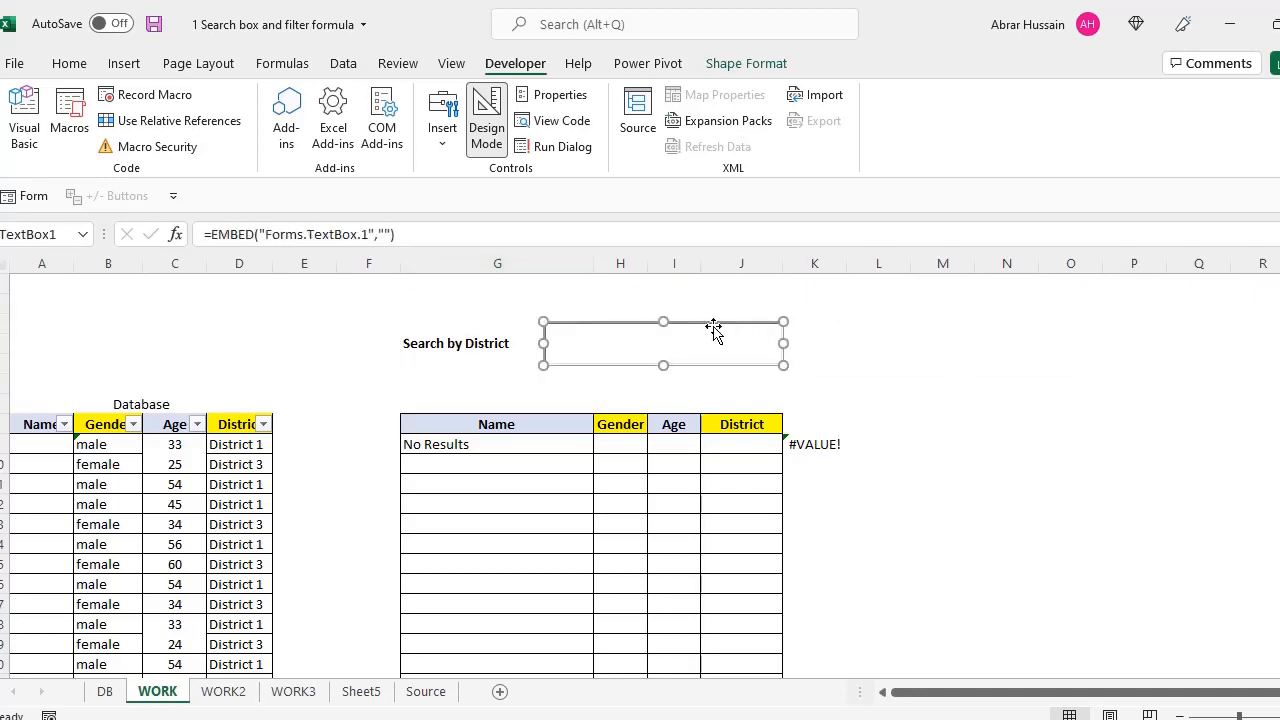
right_click(718, 330)
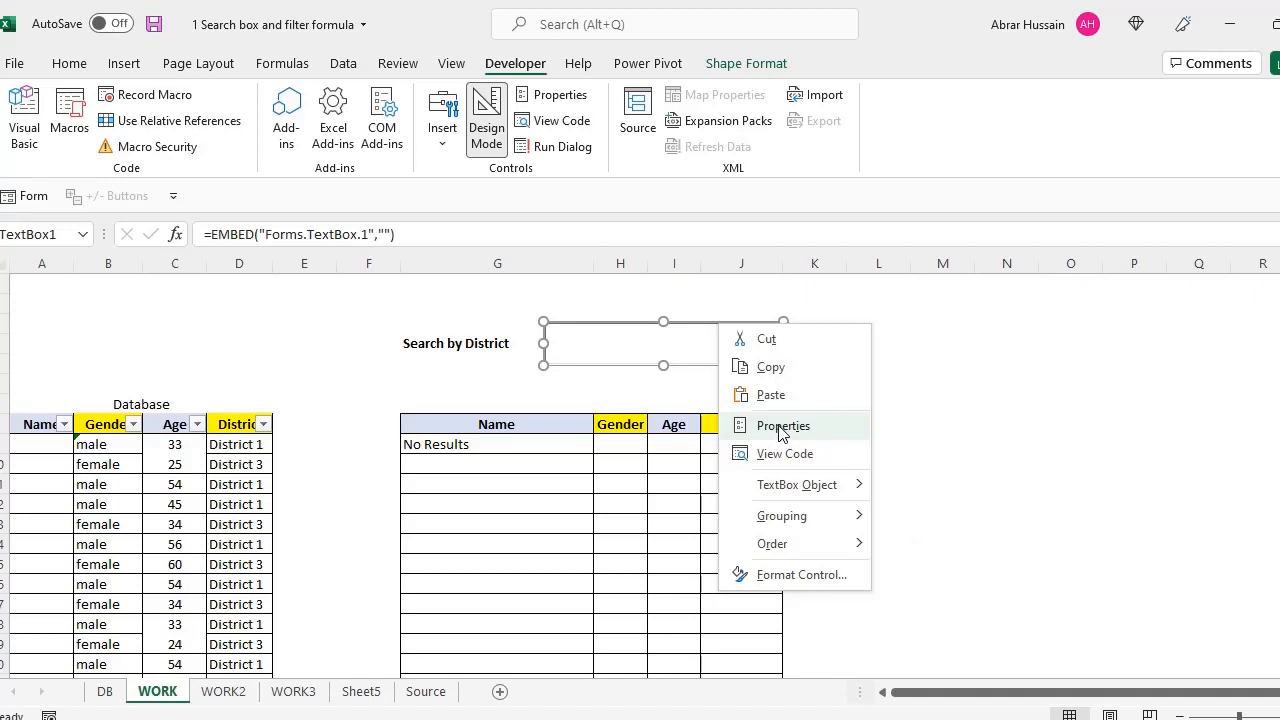
left_click(926, 330)
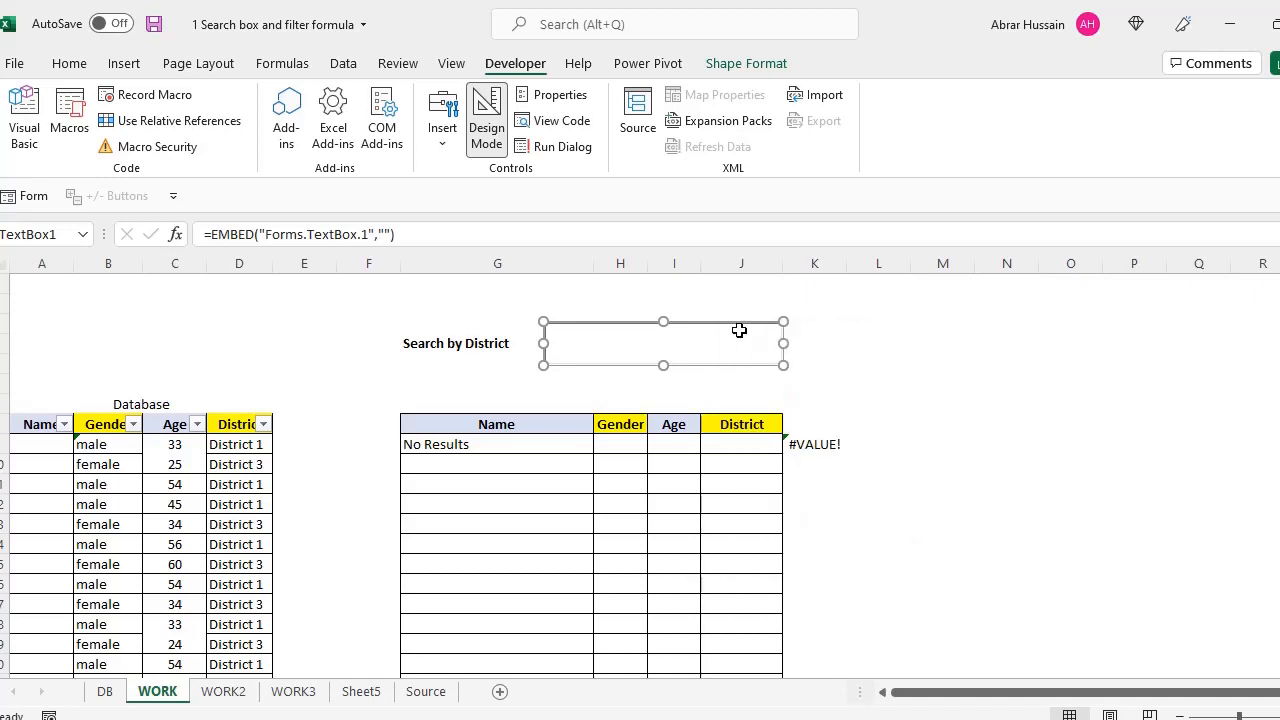
left_click(484, 133)
left_click(883, 383)
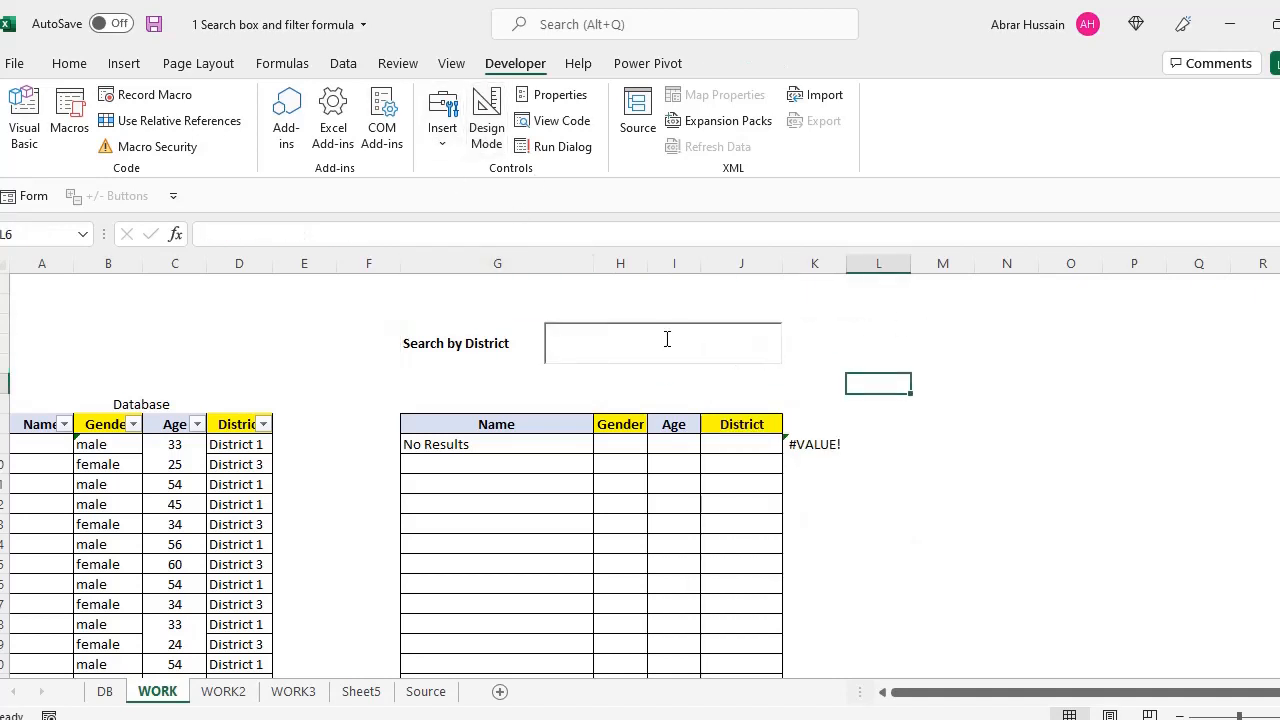
left_click(666, 337)
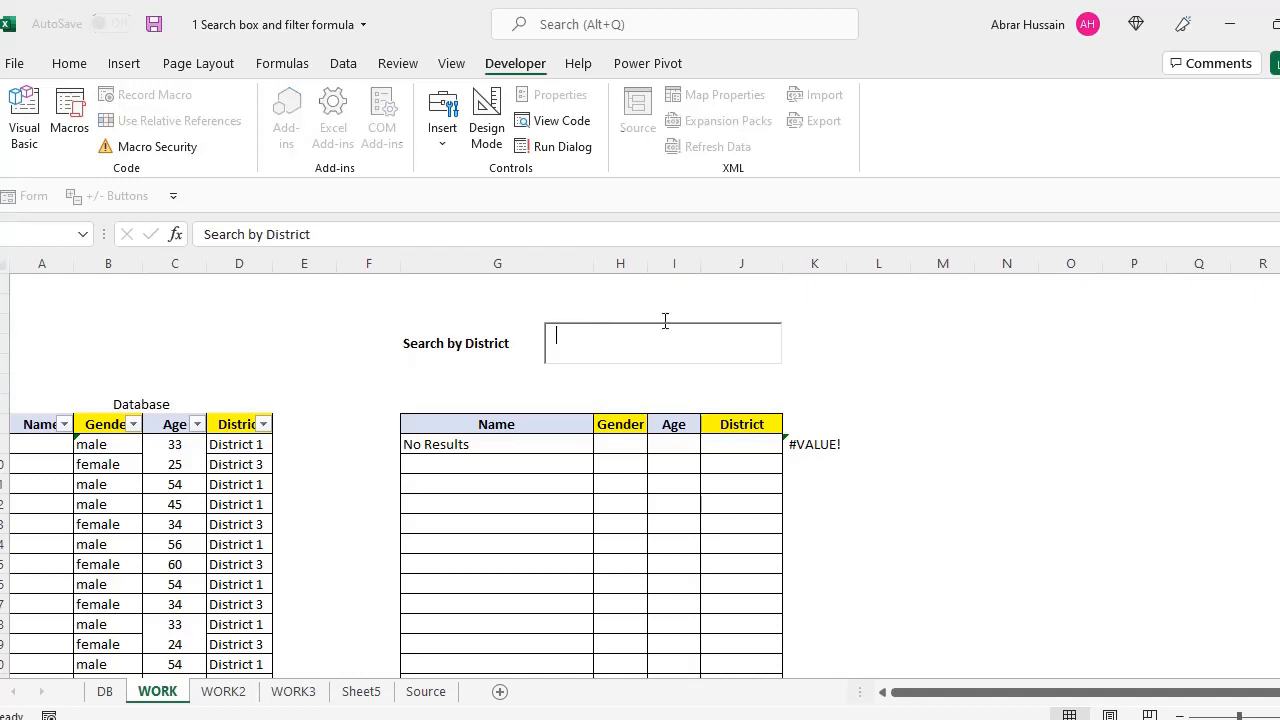
left_click(664, 305)
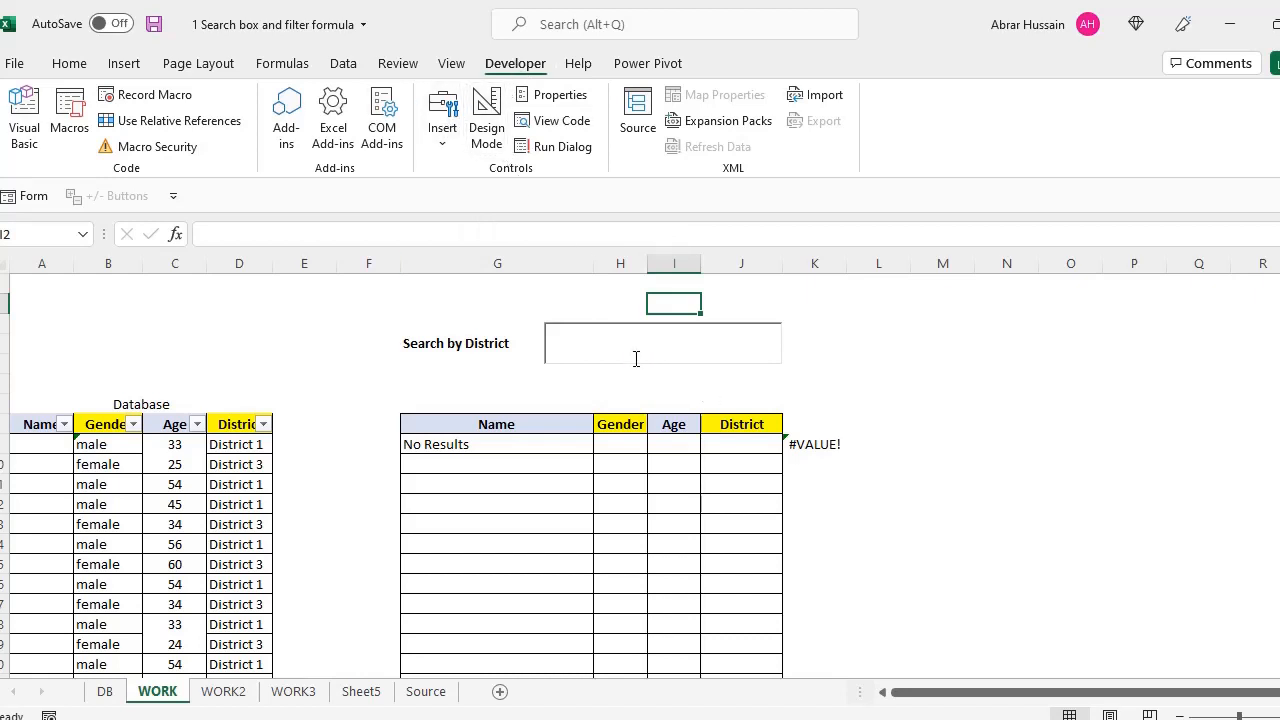
left_click(489, 129)
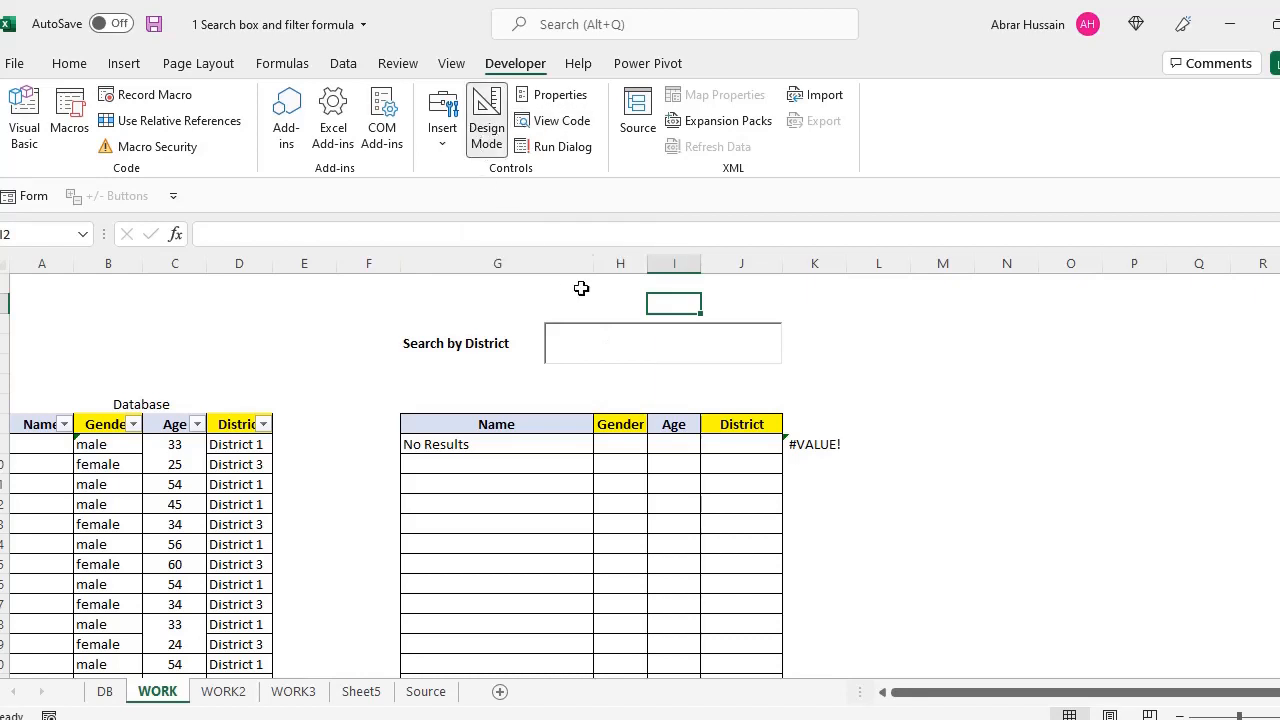
left_click(631, 326)
right_click(631, 326)
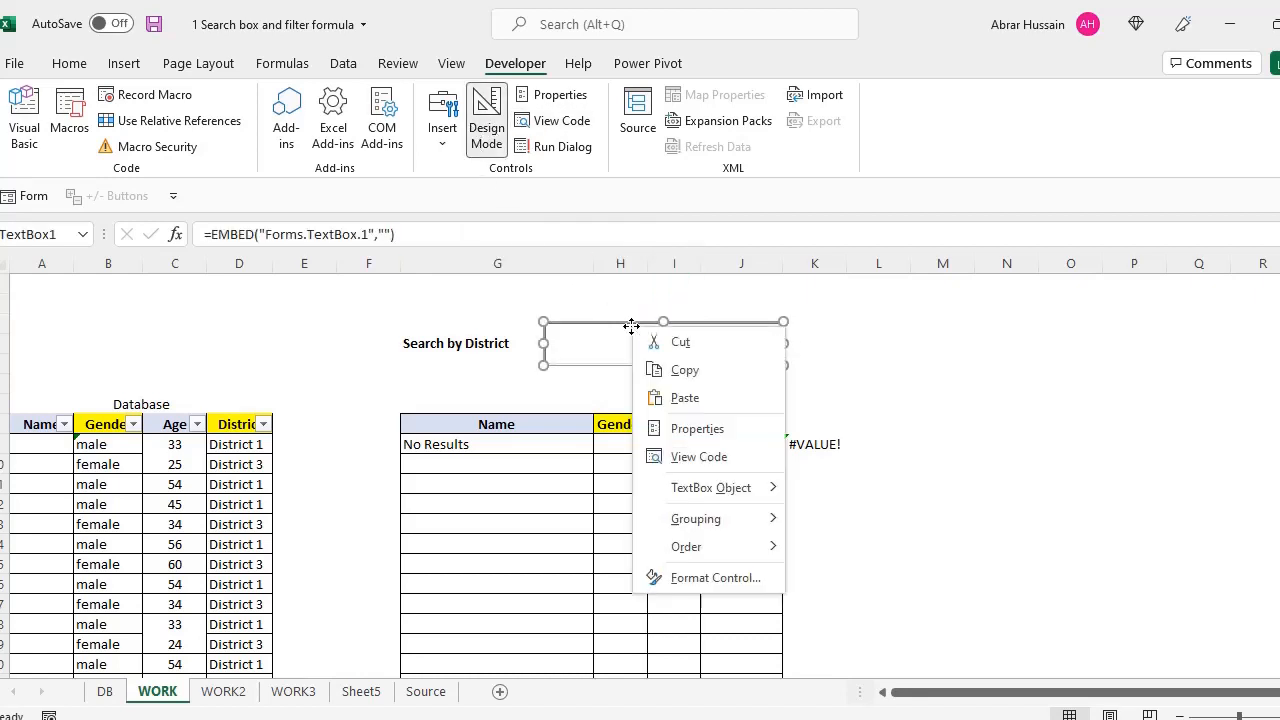
left_click(697, 429)
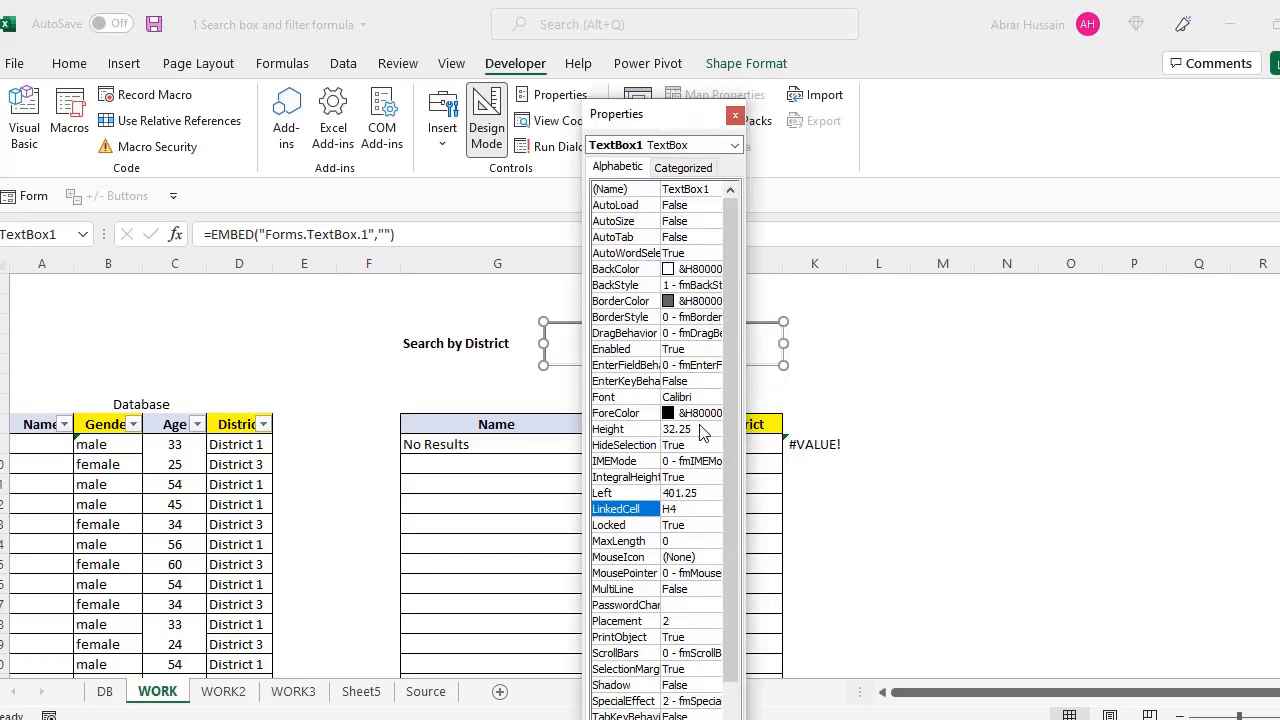
left_click_drag(743, 456, 886, 456)
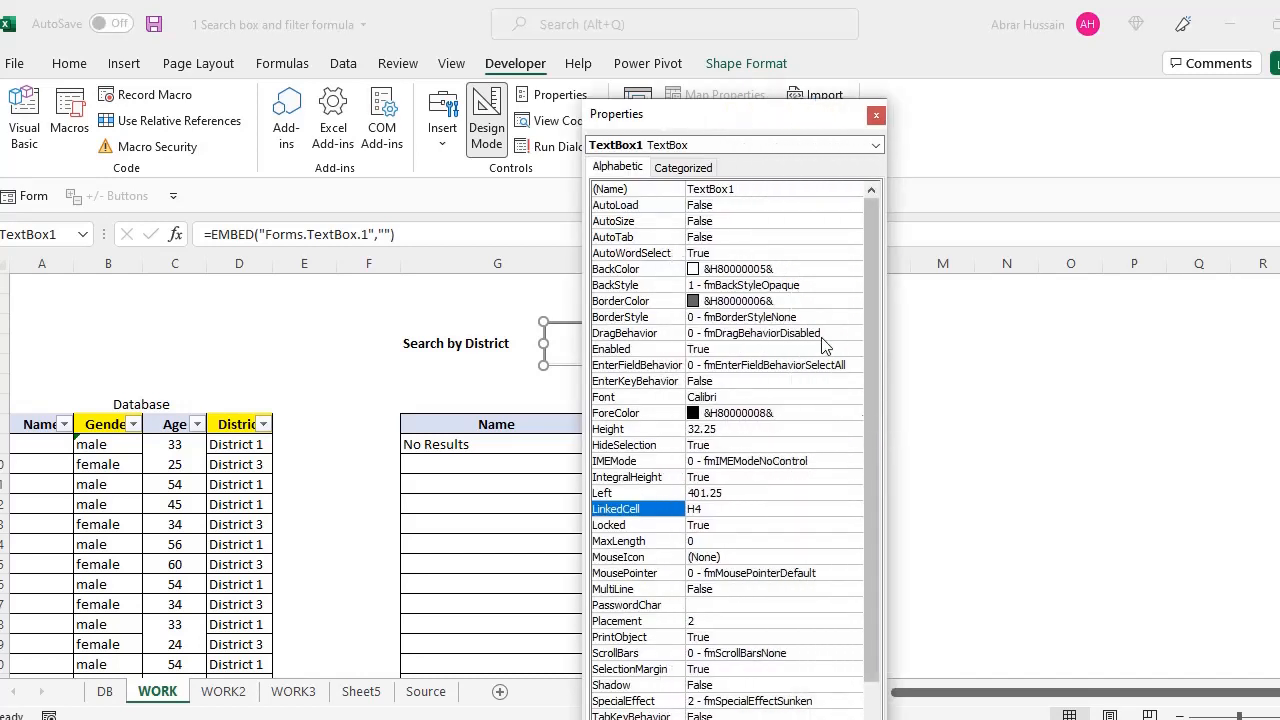
left_click_drag(719, 116, 1049, 106)
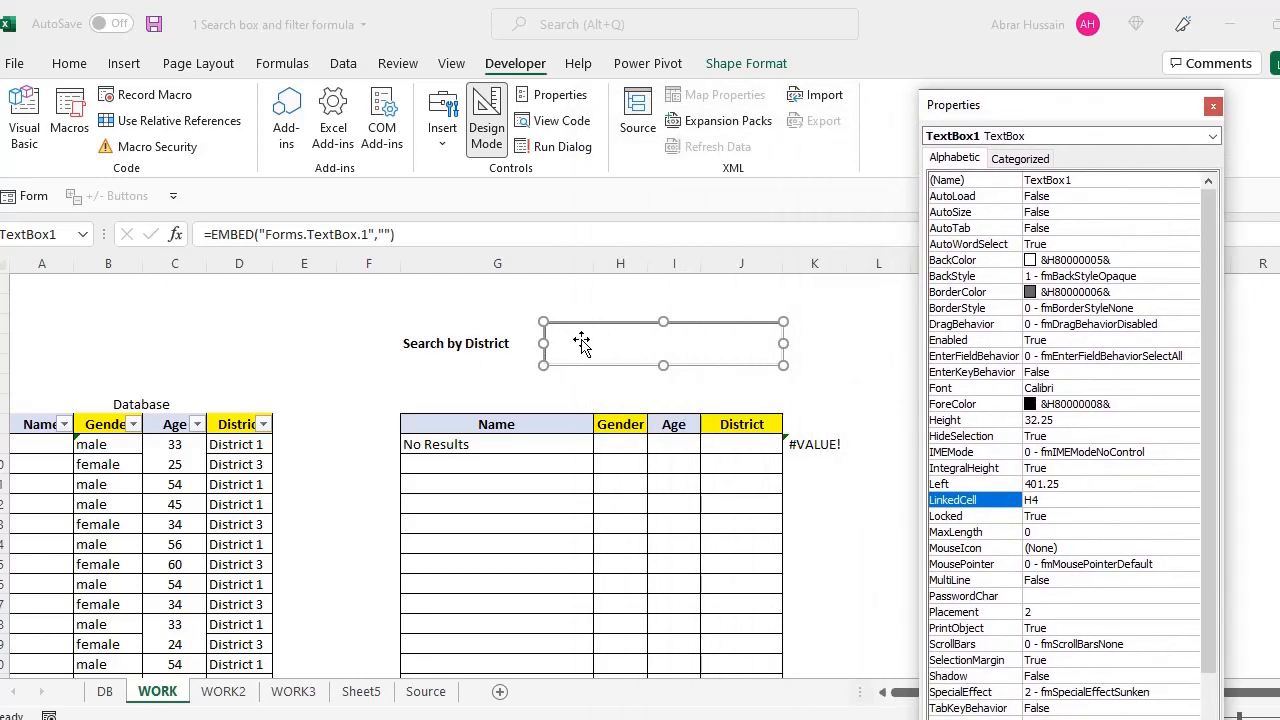
left_click(1043, 499)
double_click(1031, 500)
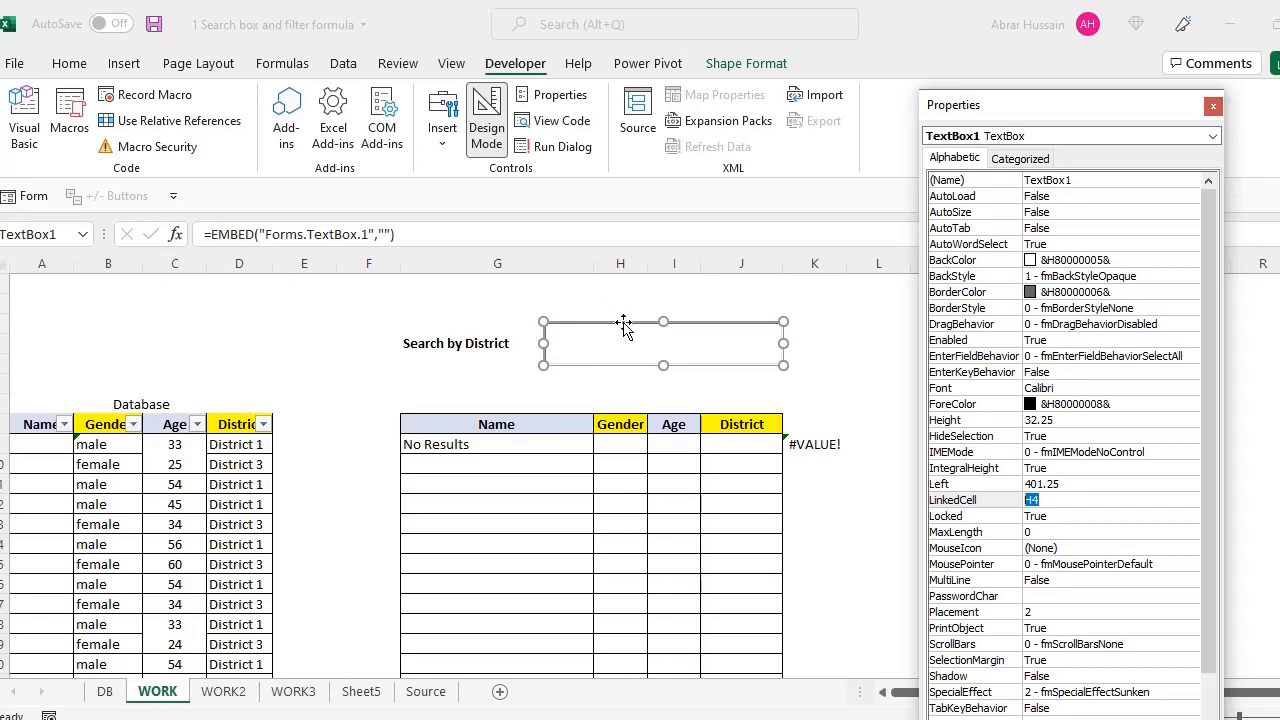
left_click(1049, 501)
double_click(1040, 498)
left_click(1058, 503)
left_click_drag(1050, 497, 1022, 500)
left_click(1213, 106)
left_click(992, 508)
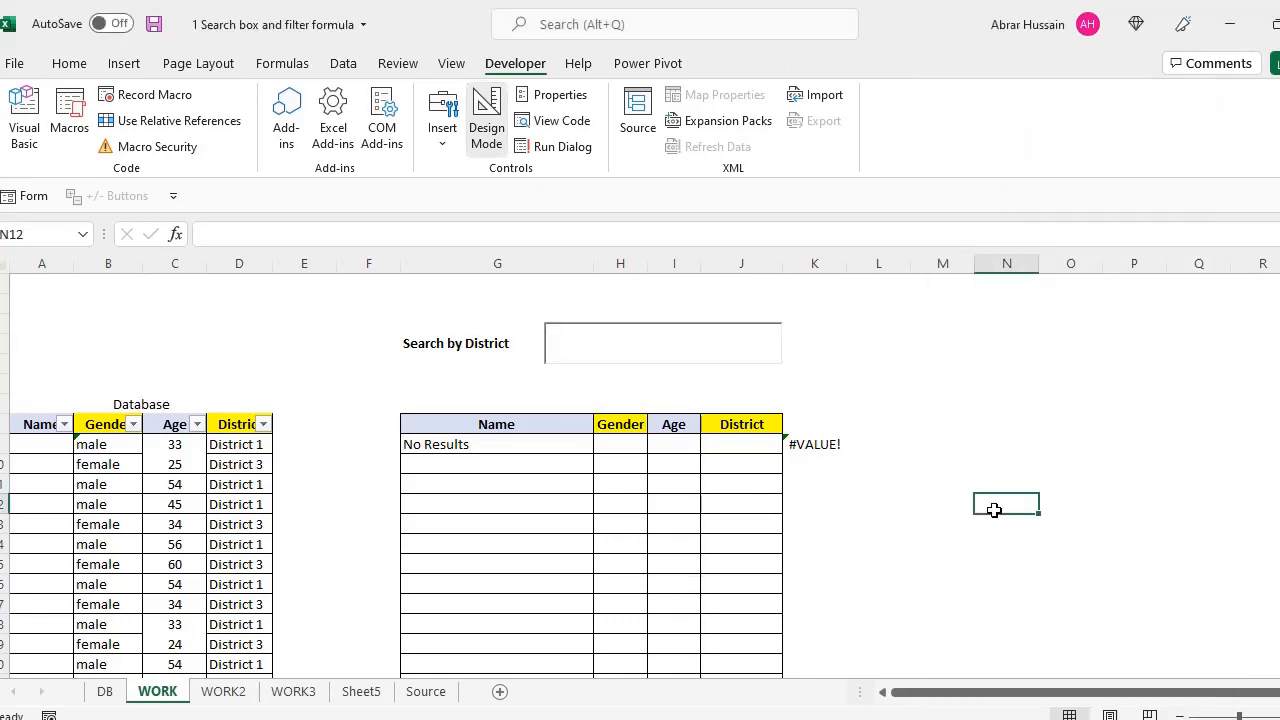
Inspect the G3, K9 and G9 formulas, then select the top rows of the Database and DB teacher tables
left_click(438, 337)
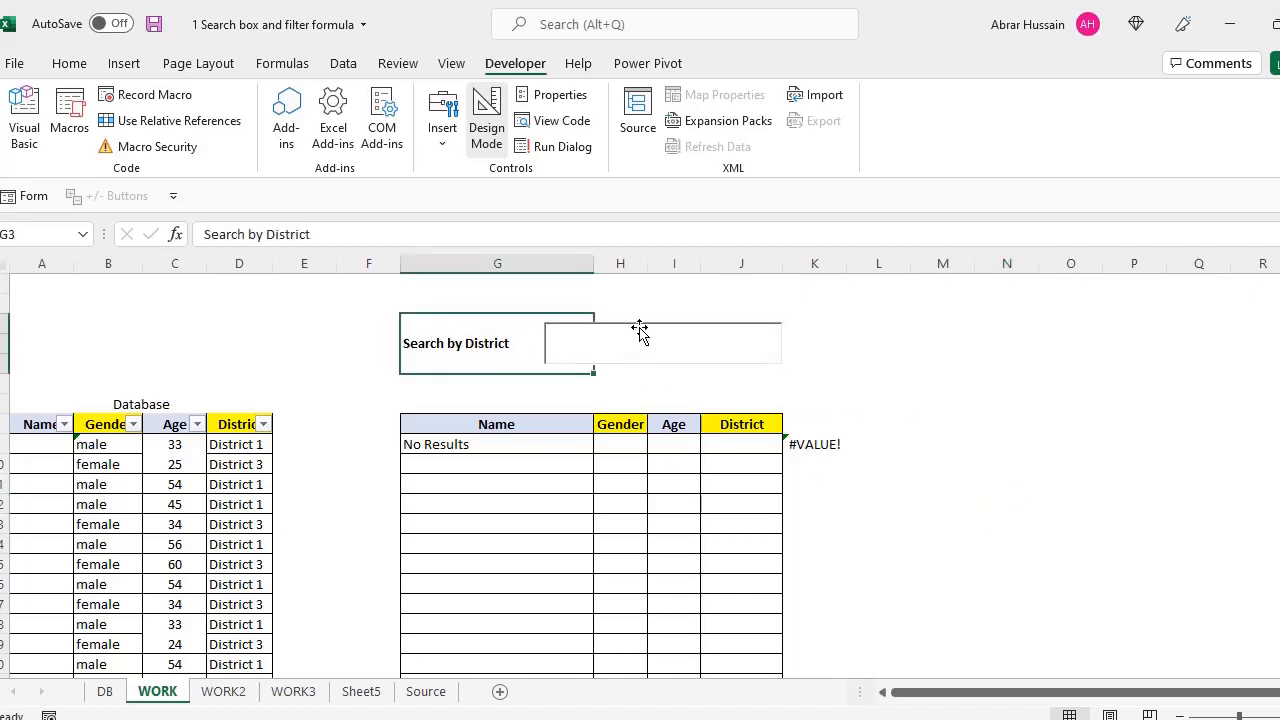
left_click(821, 446)
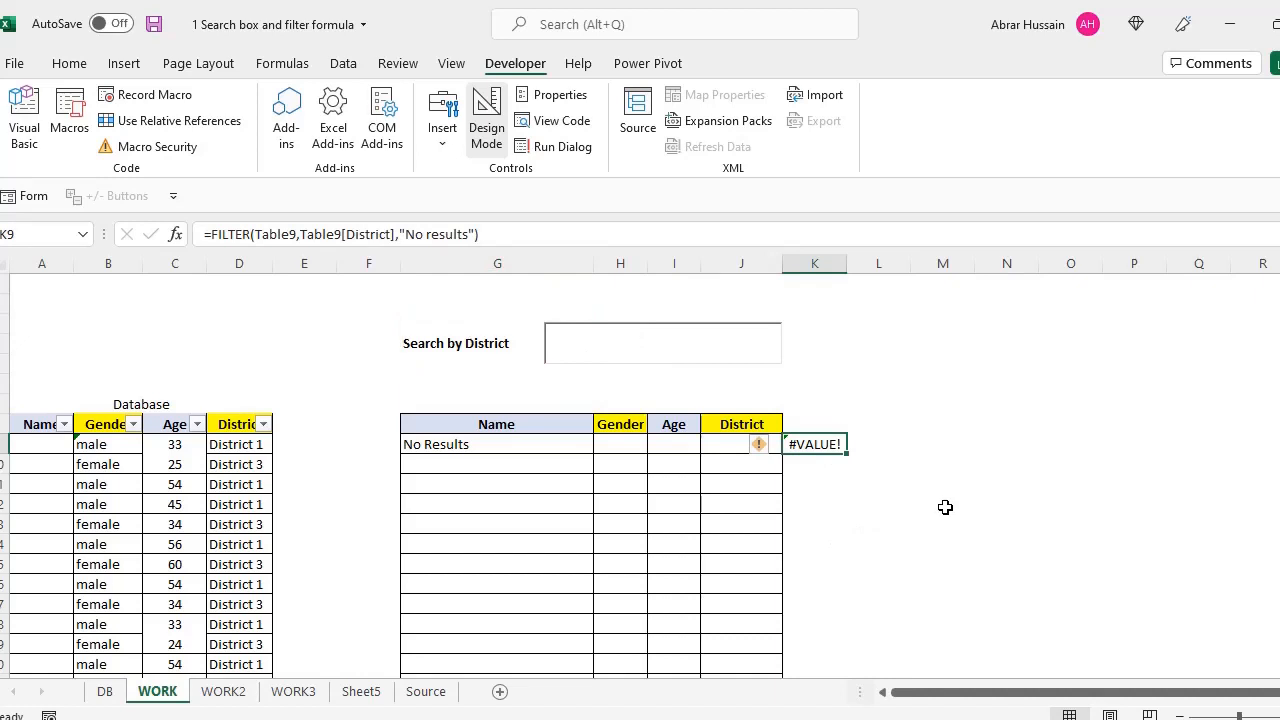
left_click(441, 447)
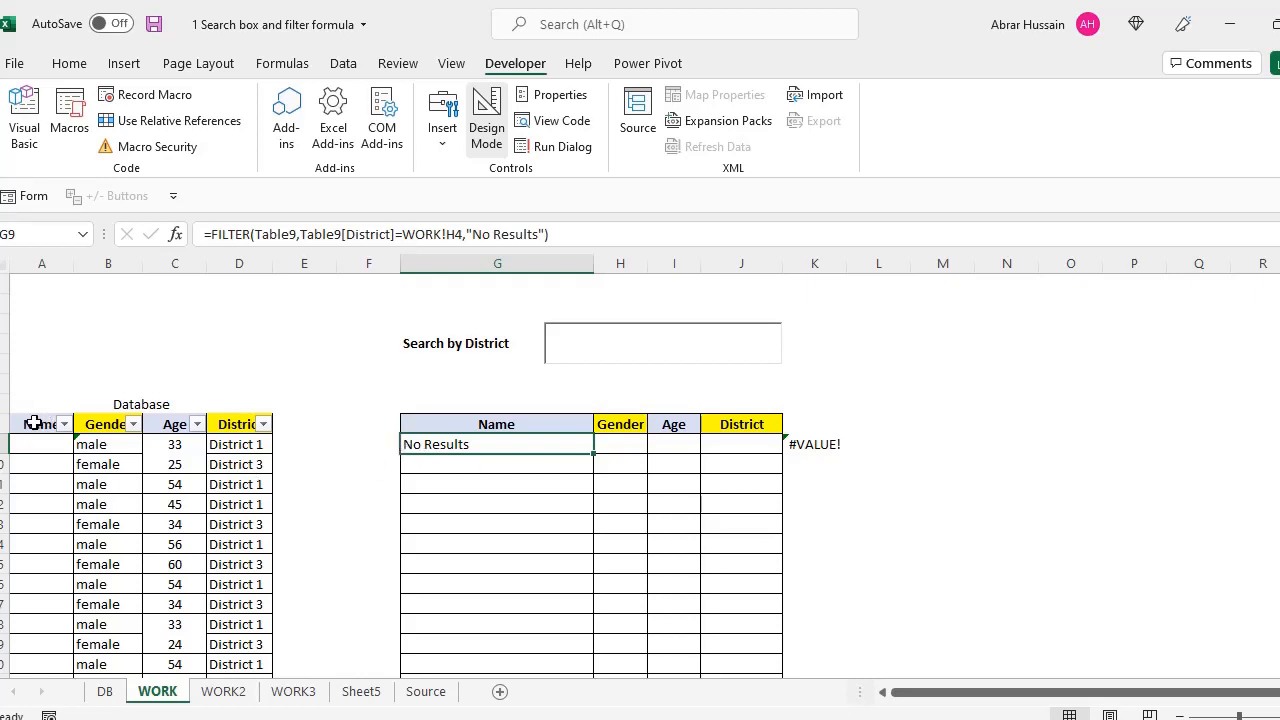
left_click_drag(34, 423, 247, 504)
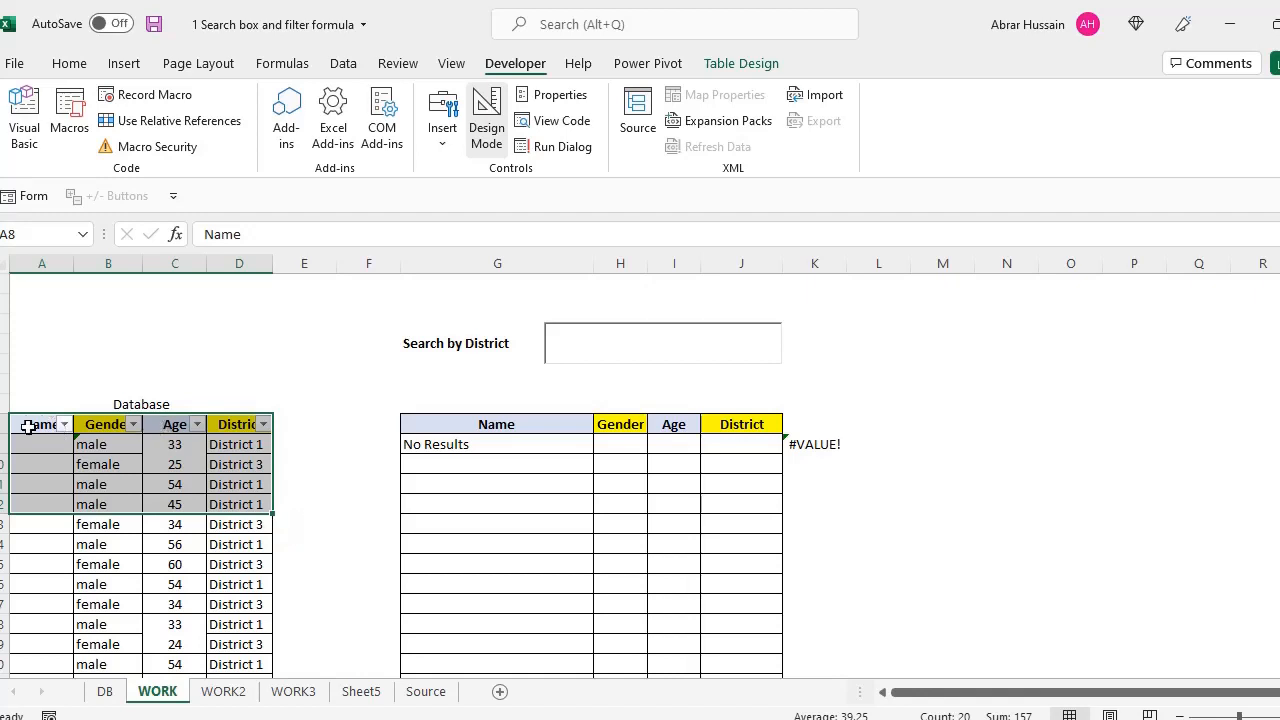
left_click_drag(31, 427, 235, 524)
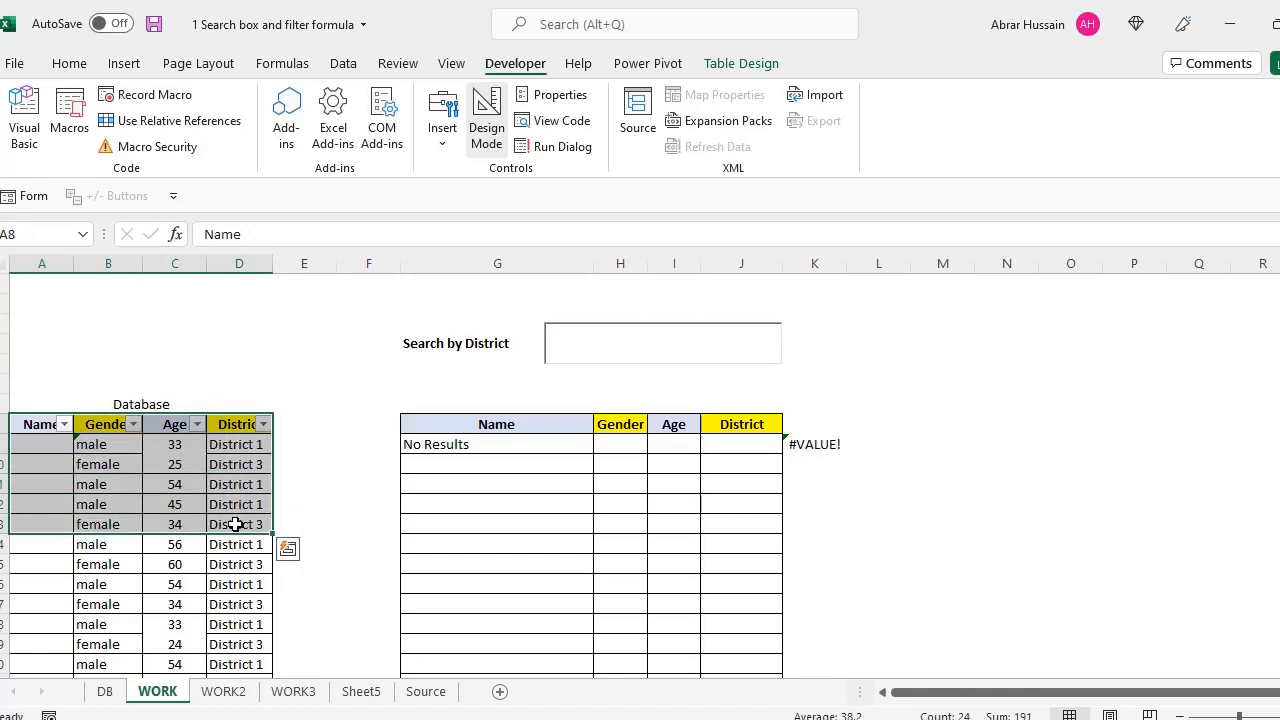
left_click(104, 693)
left_click_drag(56, 344, 736, 468)
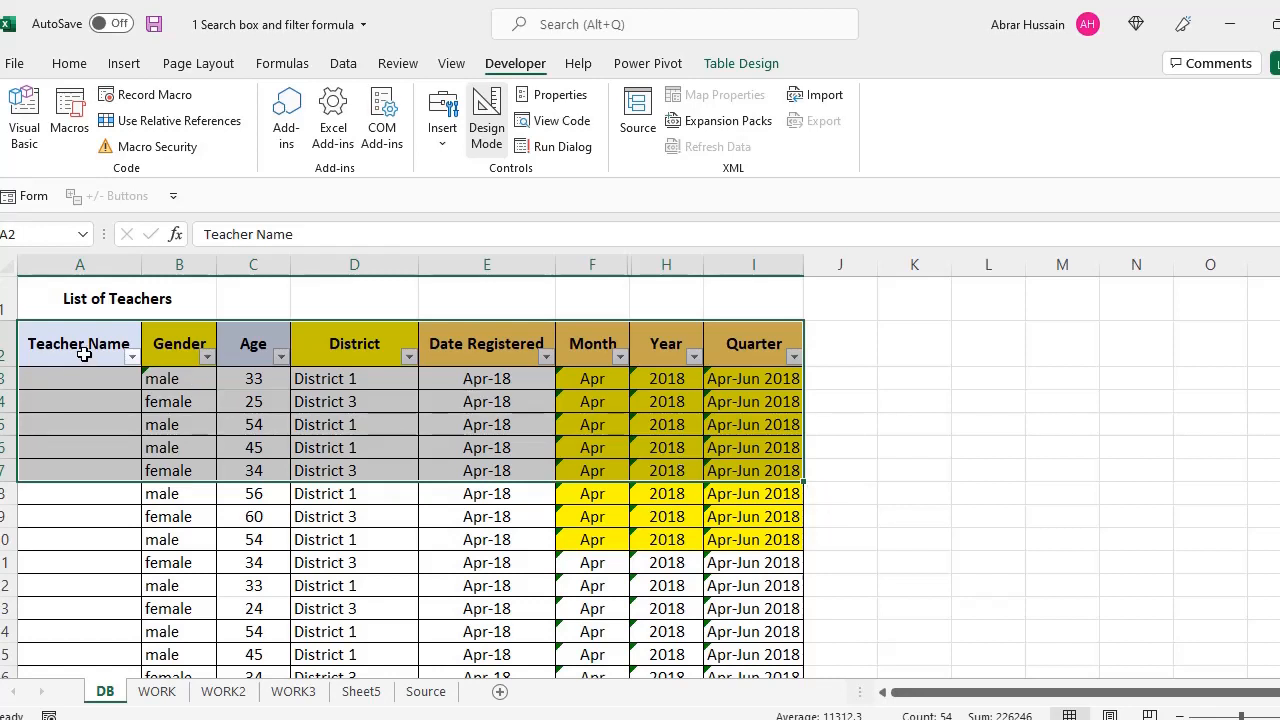
View and select the Source sheet's Name-to-District teacher table, then return to WORK
left_click(124, 64)
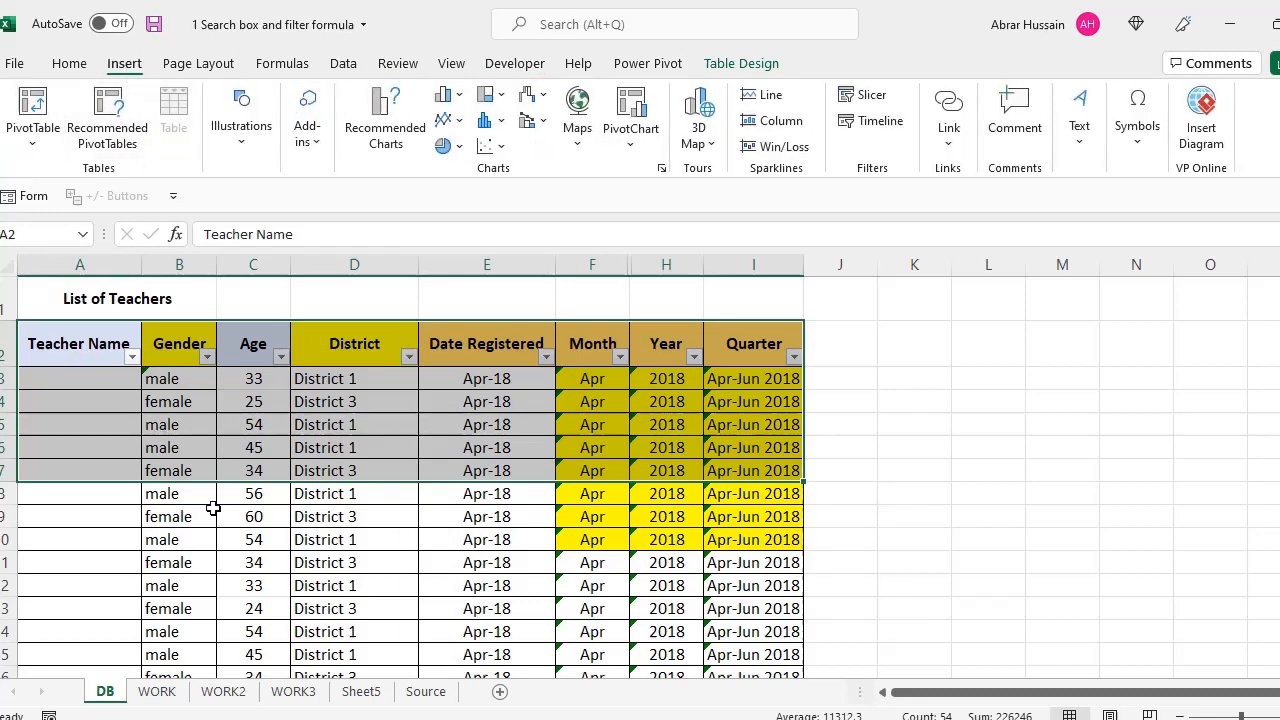
left_click(426, 691)
left_click_drag(677, 281, 960, 279)
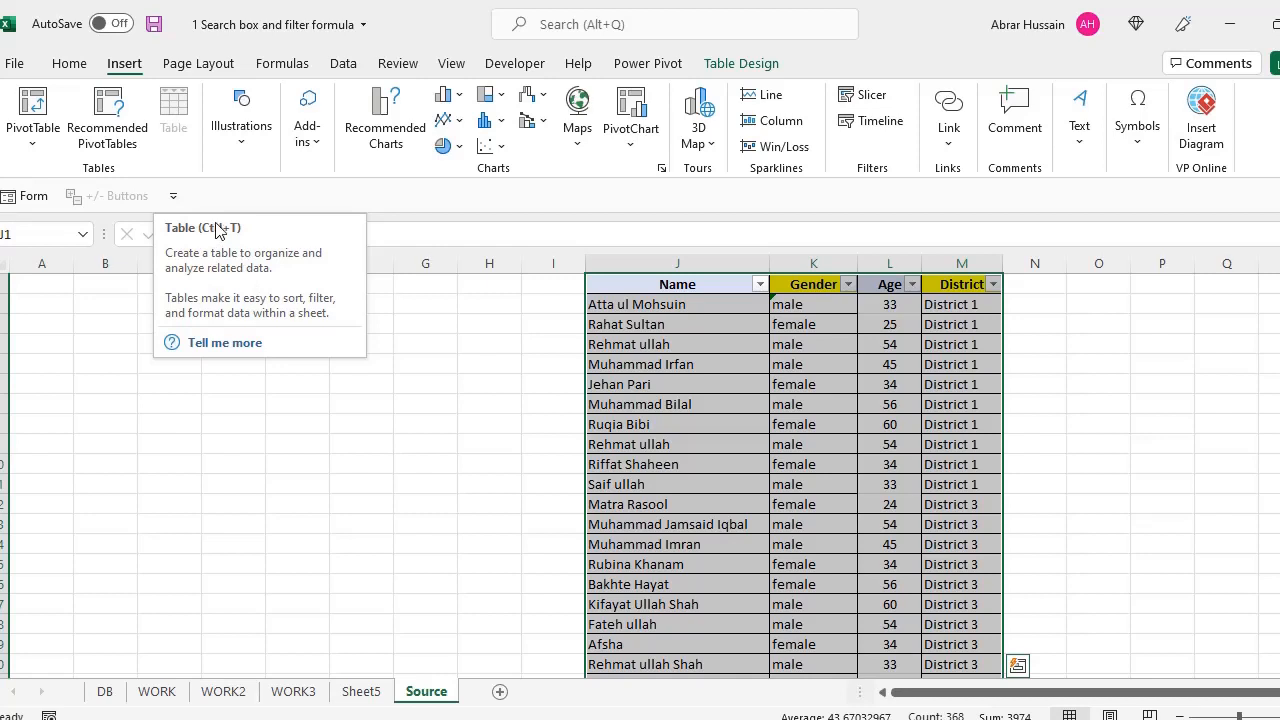
left_click(726, 466)
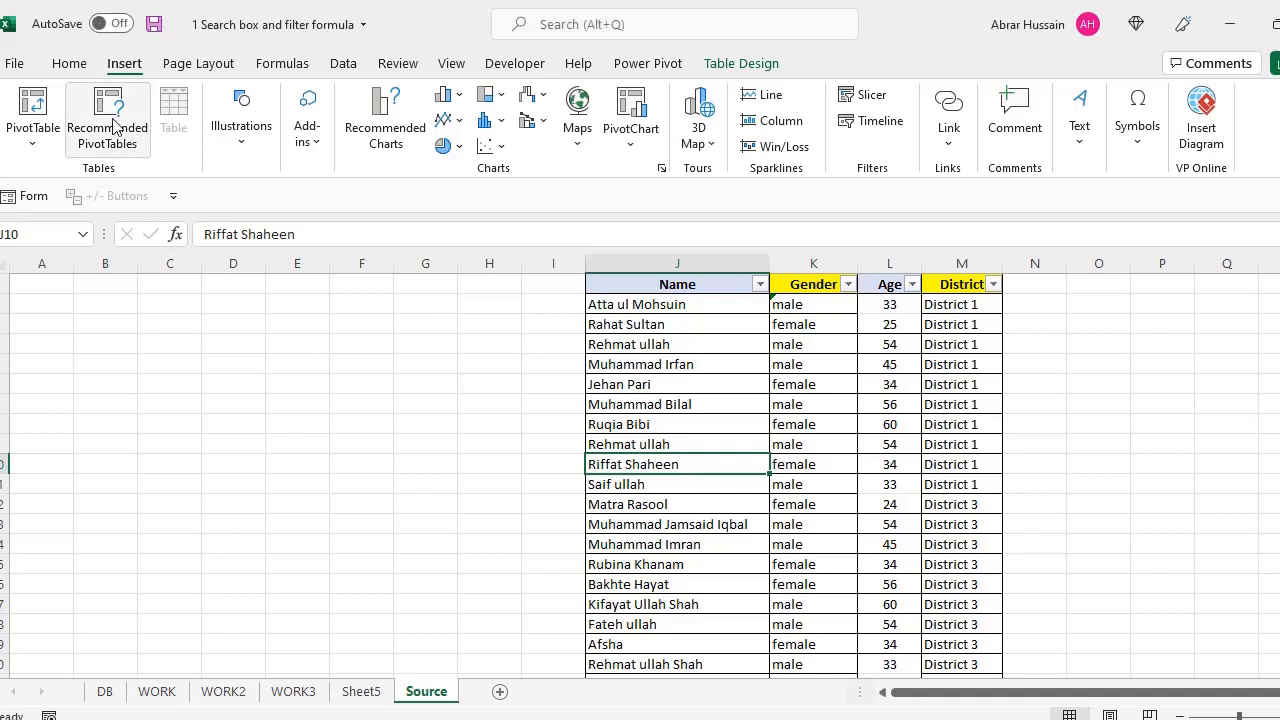
left_click_drag(714, 286, 970, 523)
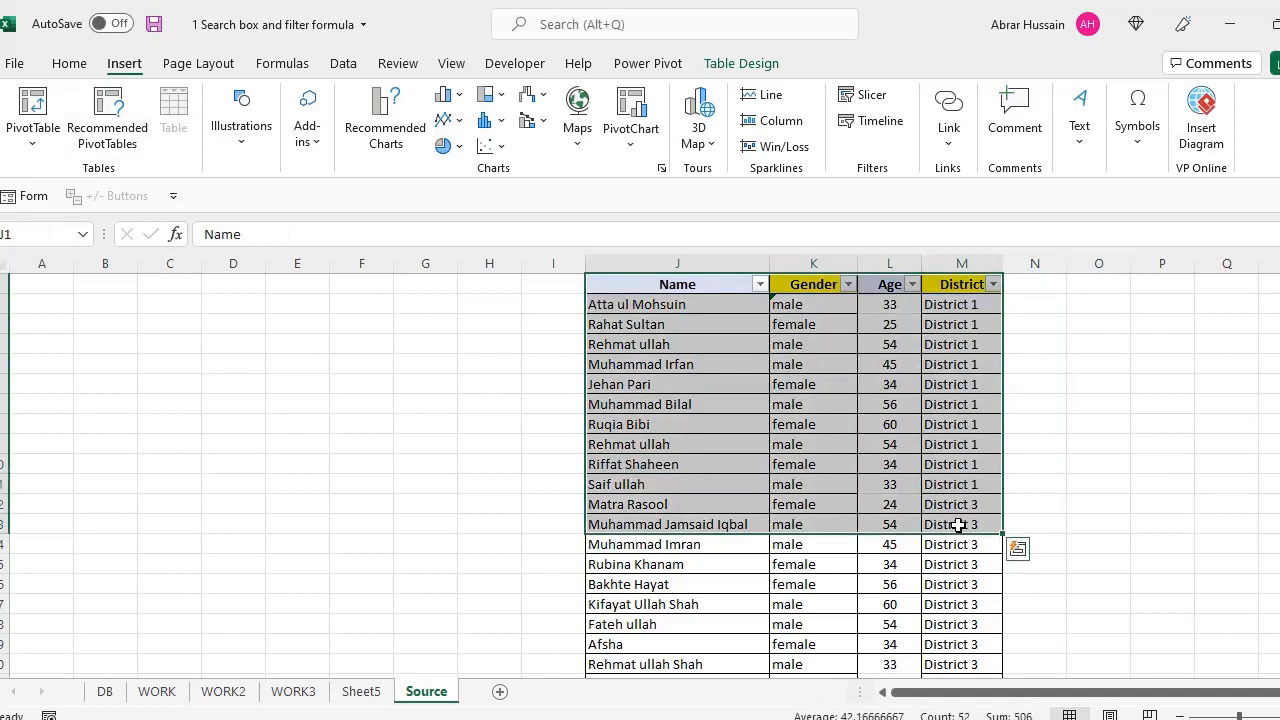
left_click(158, 692)
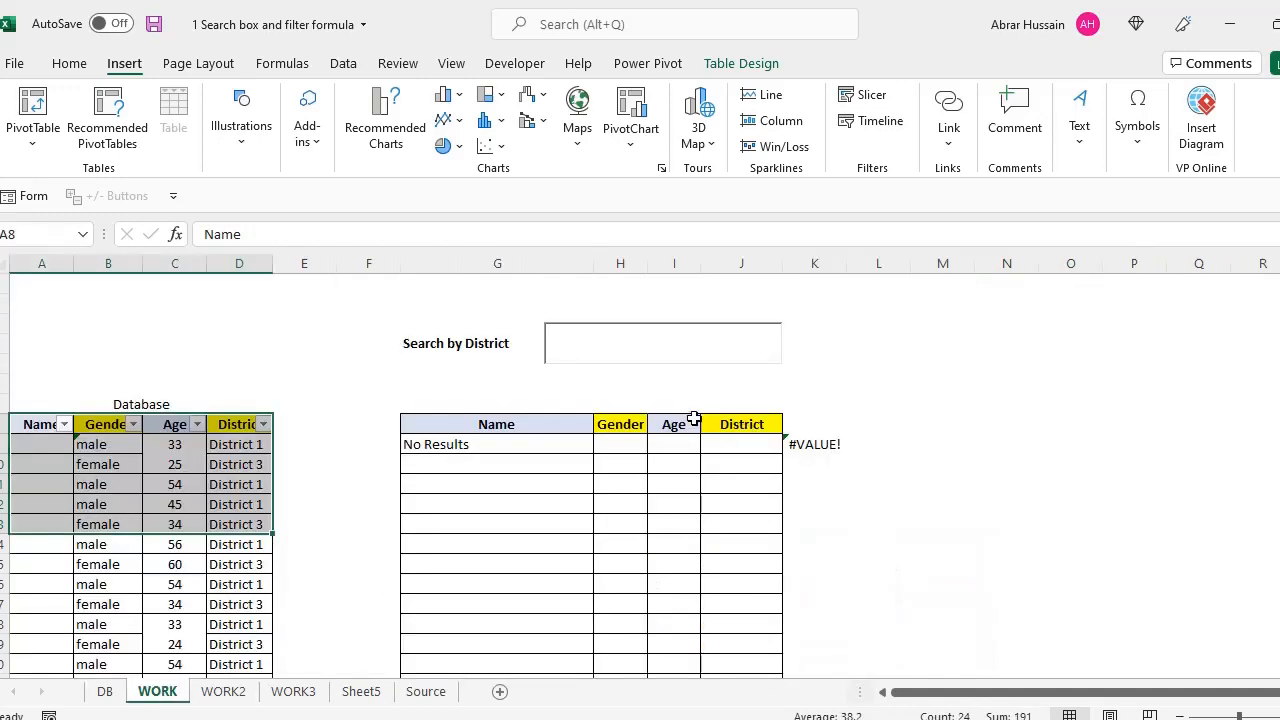
Select the Name header and several cells inside the WORK sheet's Database table
left_click(35, 426)
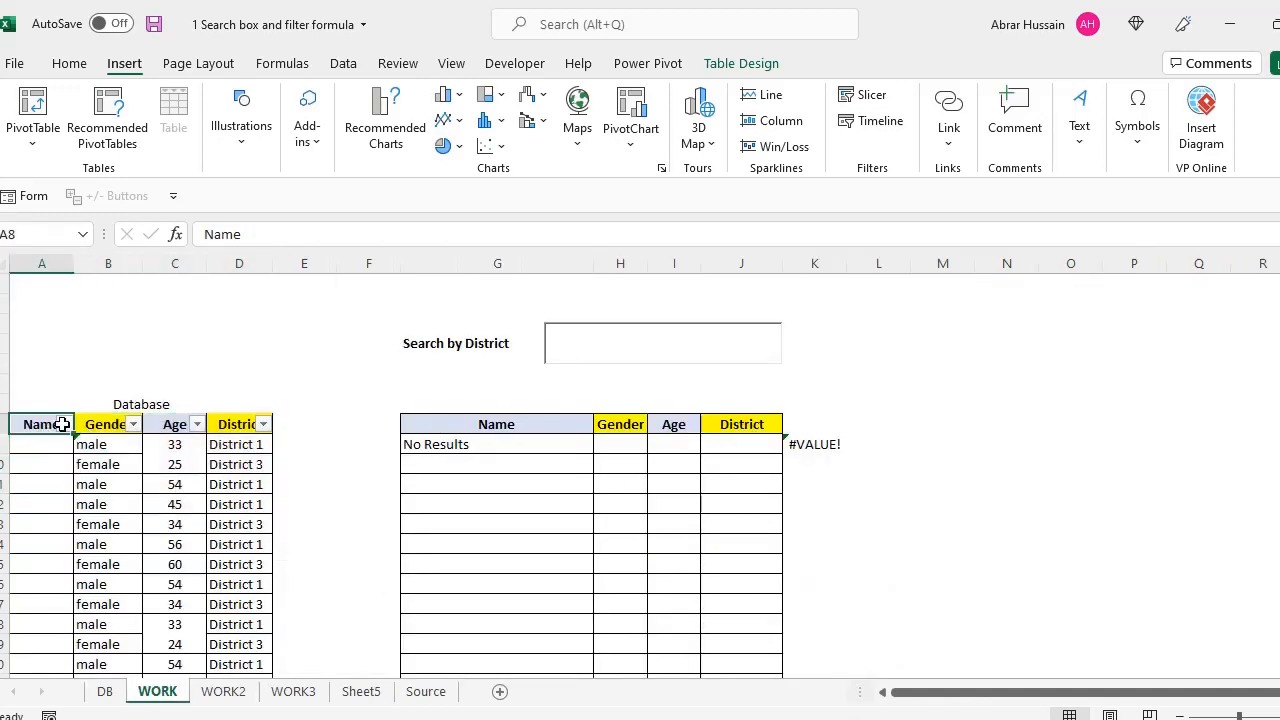
left_click(155, 464)
left_click(90, 464)
left_click(90, 446)
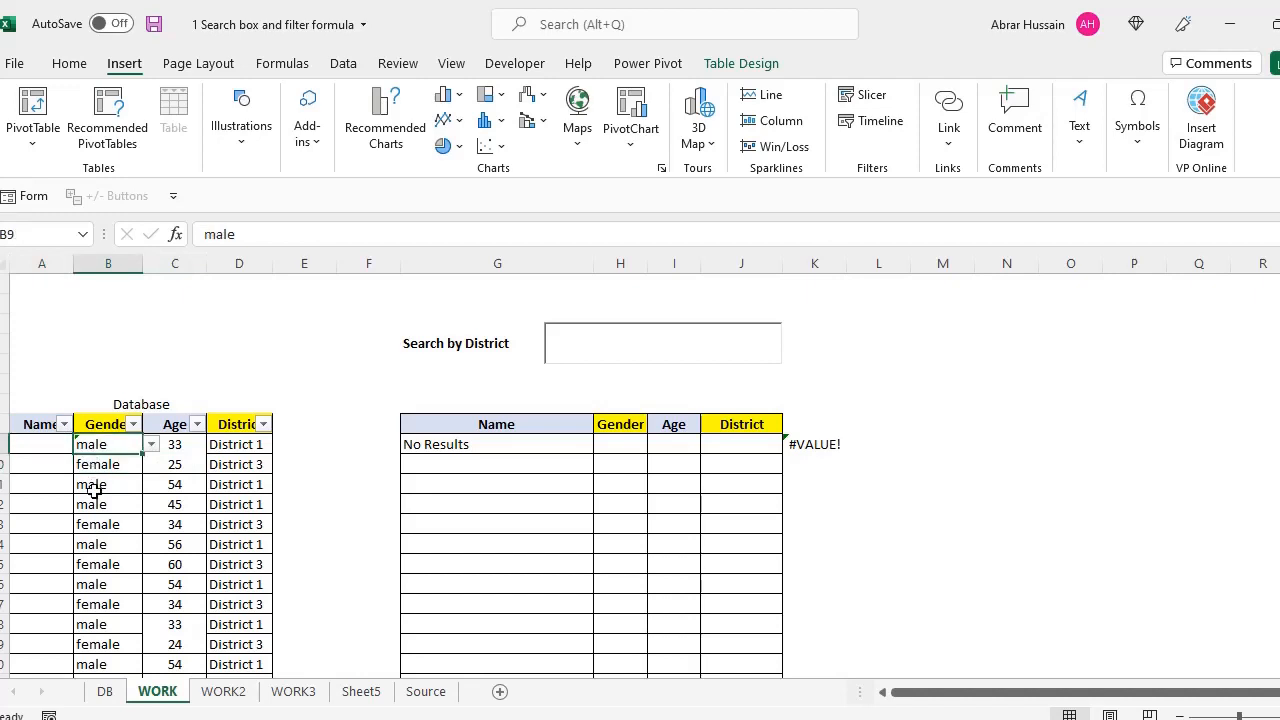
left_click(92, 485)
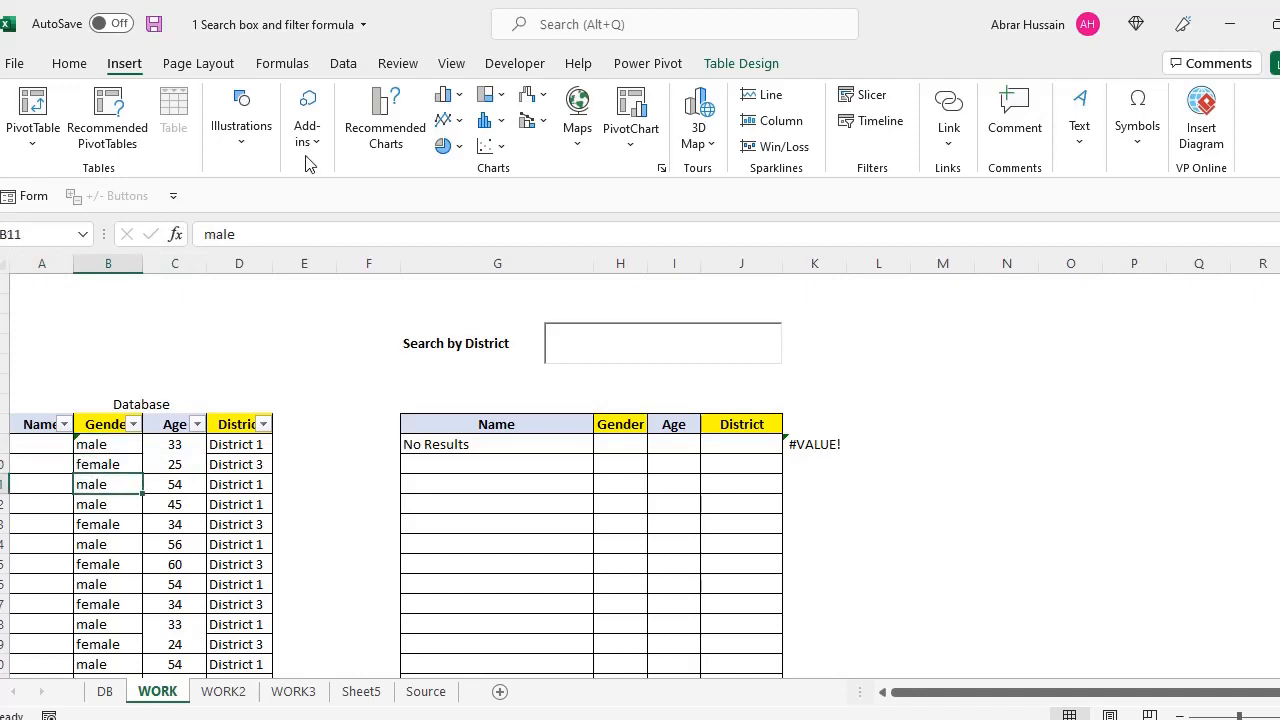
Confirm on Table Design that the database table is named Table9
left_click(744, 66)
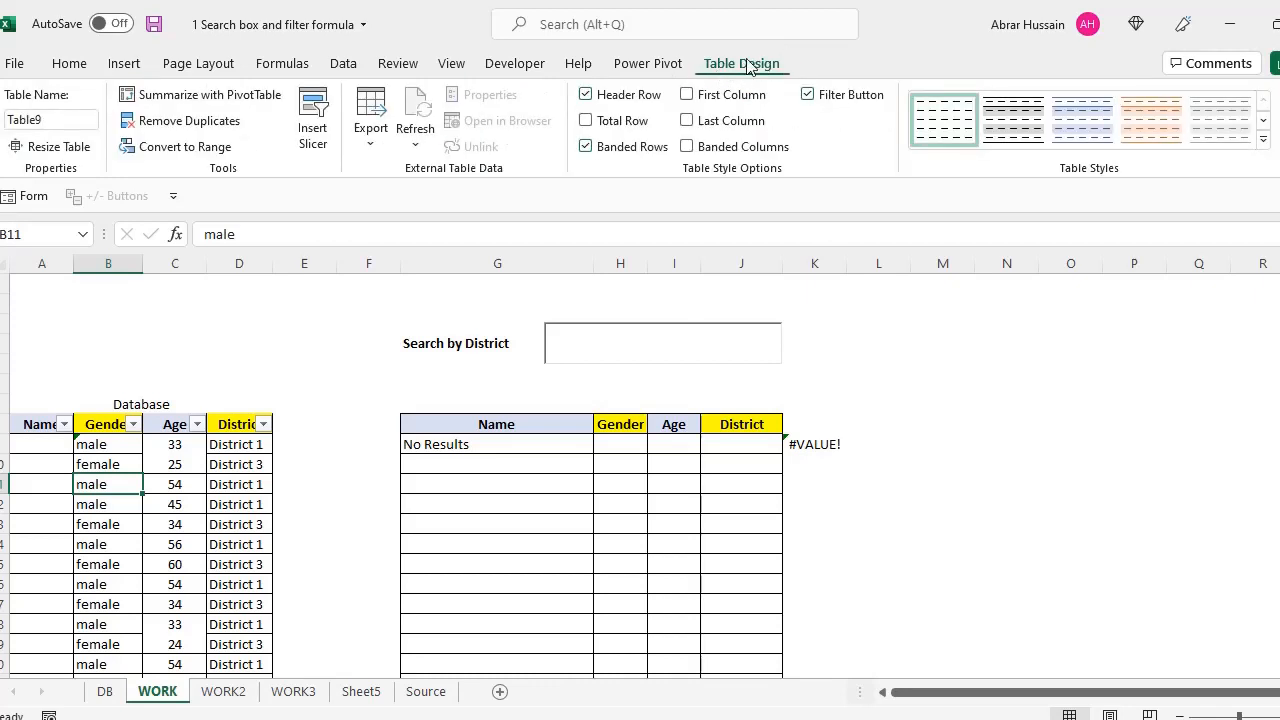
left_click(42, 118)
double_click(70, 120)
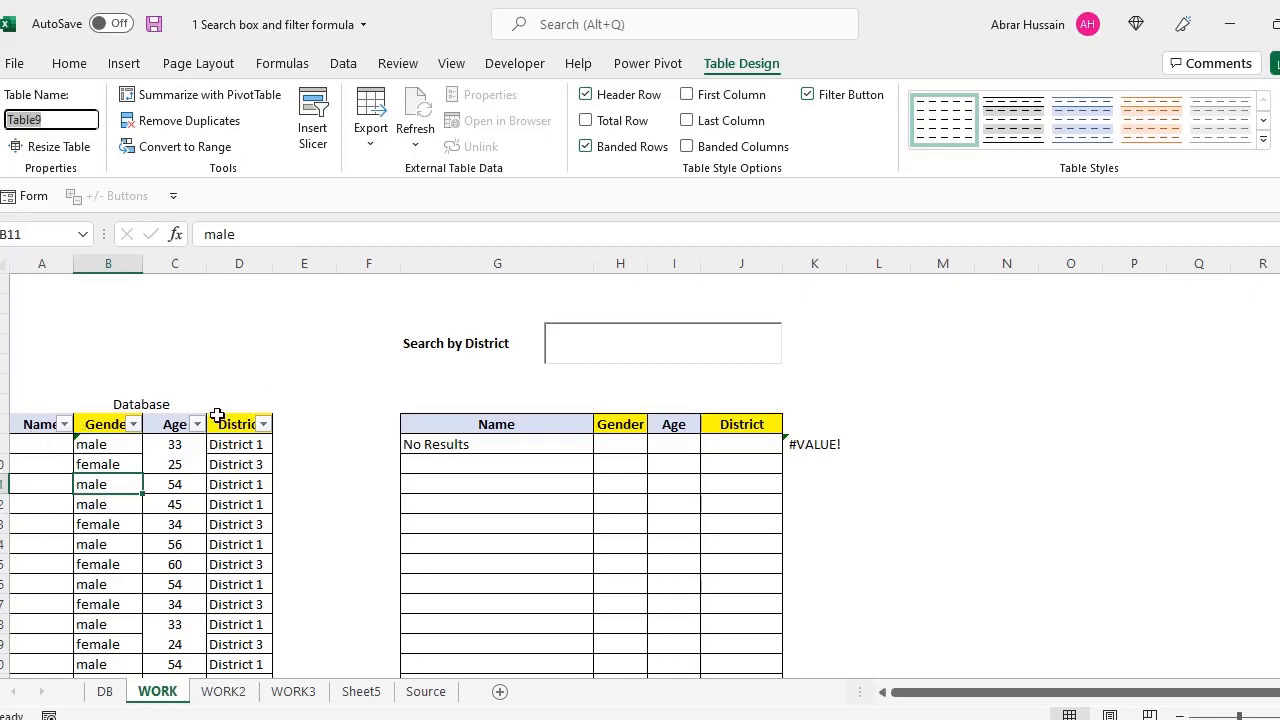
left_click(56, 121)
key("ctrl+a")
left_click(528, 451)
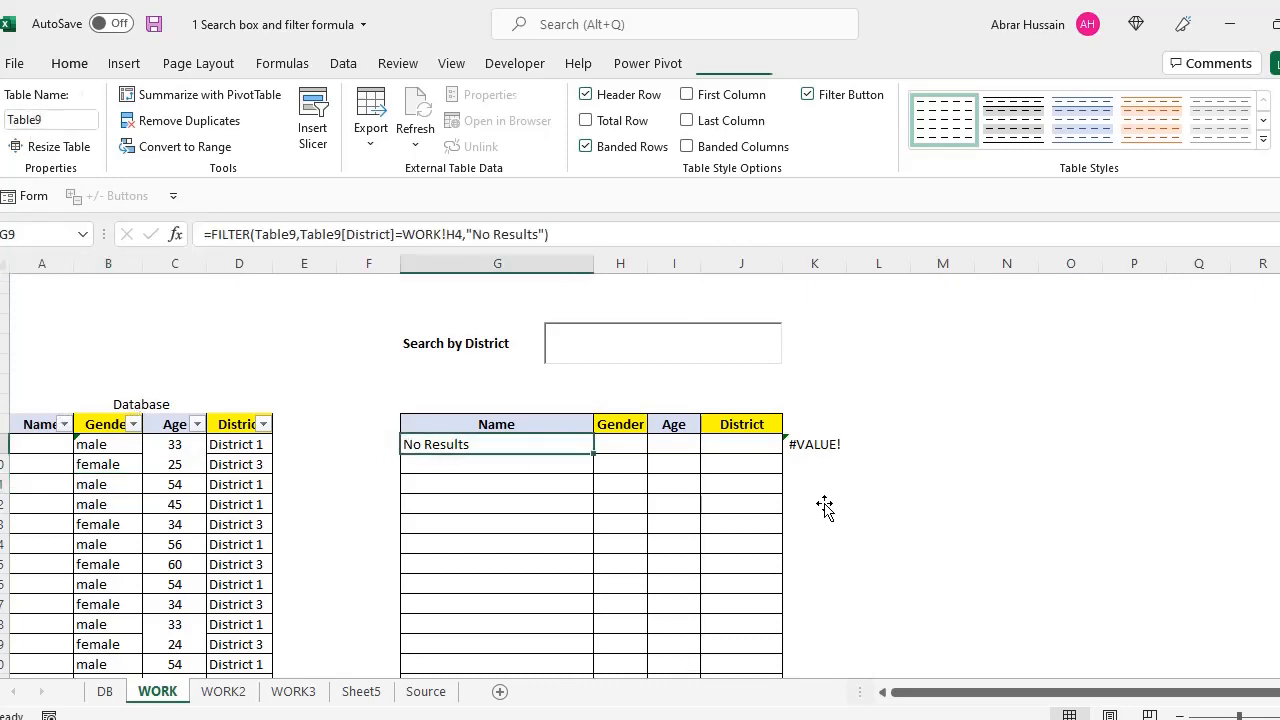
Start G9's formula as =FILTER(table9, after trying and removing mouse-selected range references
type("=")
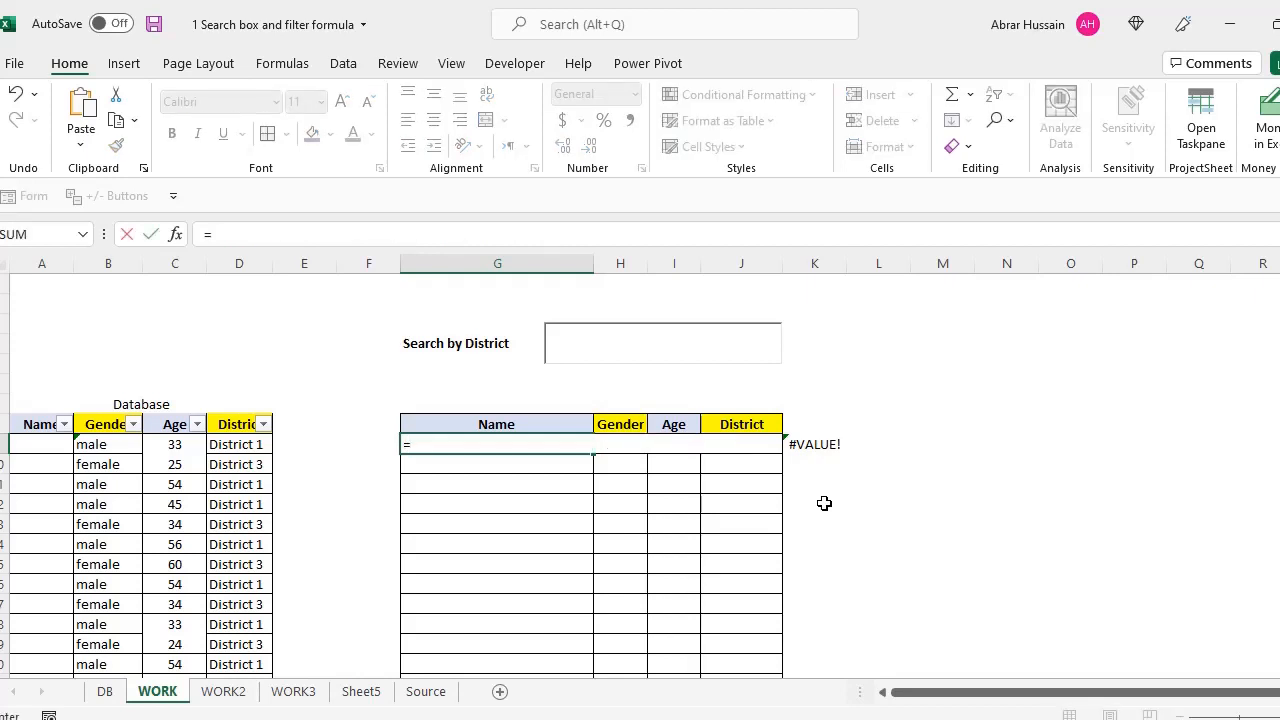
type("FILTER")
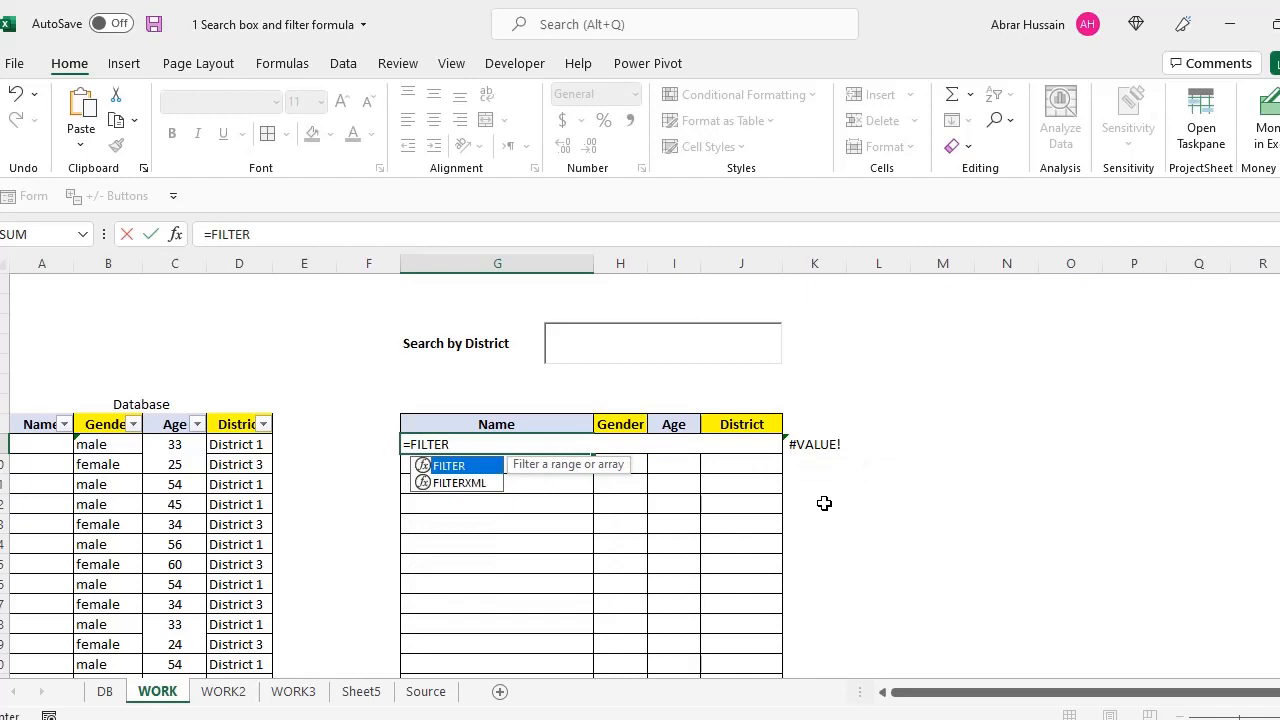
type("(")
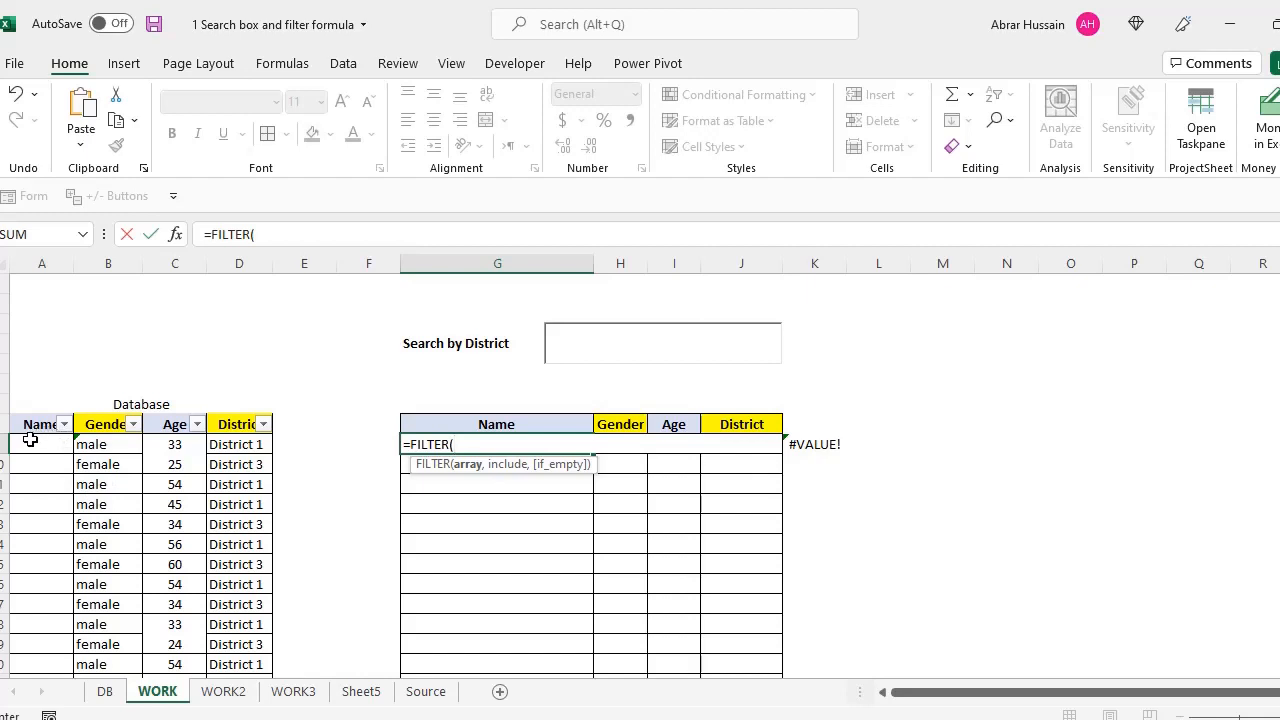
left_click_drag(30, 444, 220, 566)
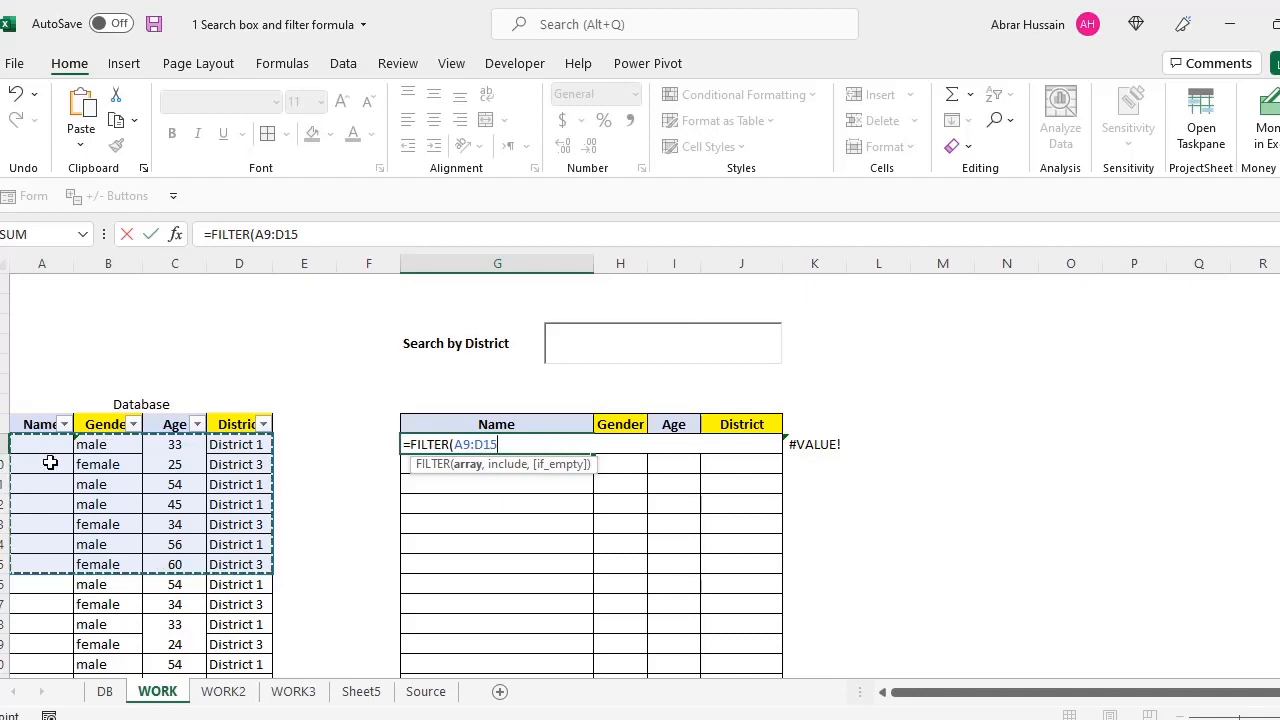
left_click_drag(40, 443, 221, 440)
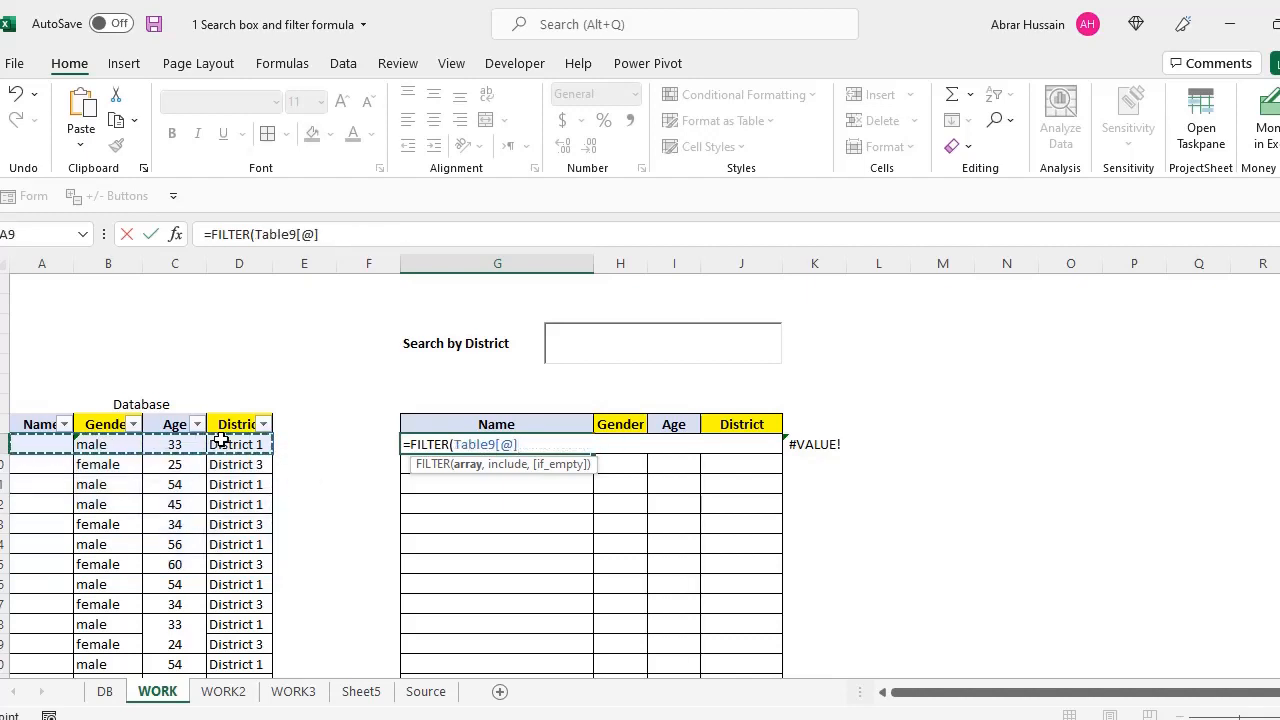
key("ctrl+shift+Down")
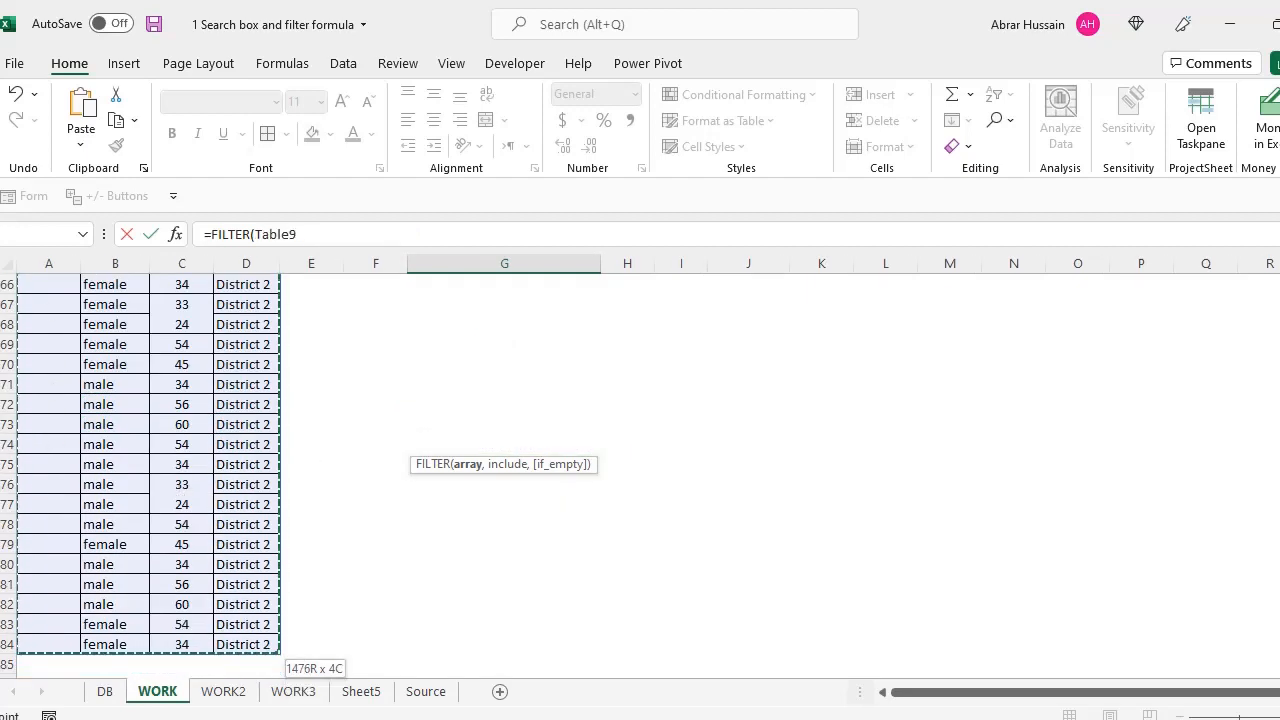
left_click_drag(1279, 657, 1279, 285)
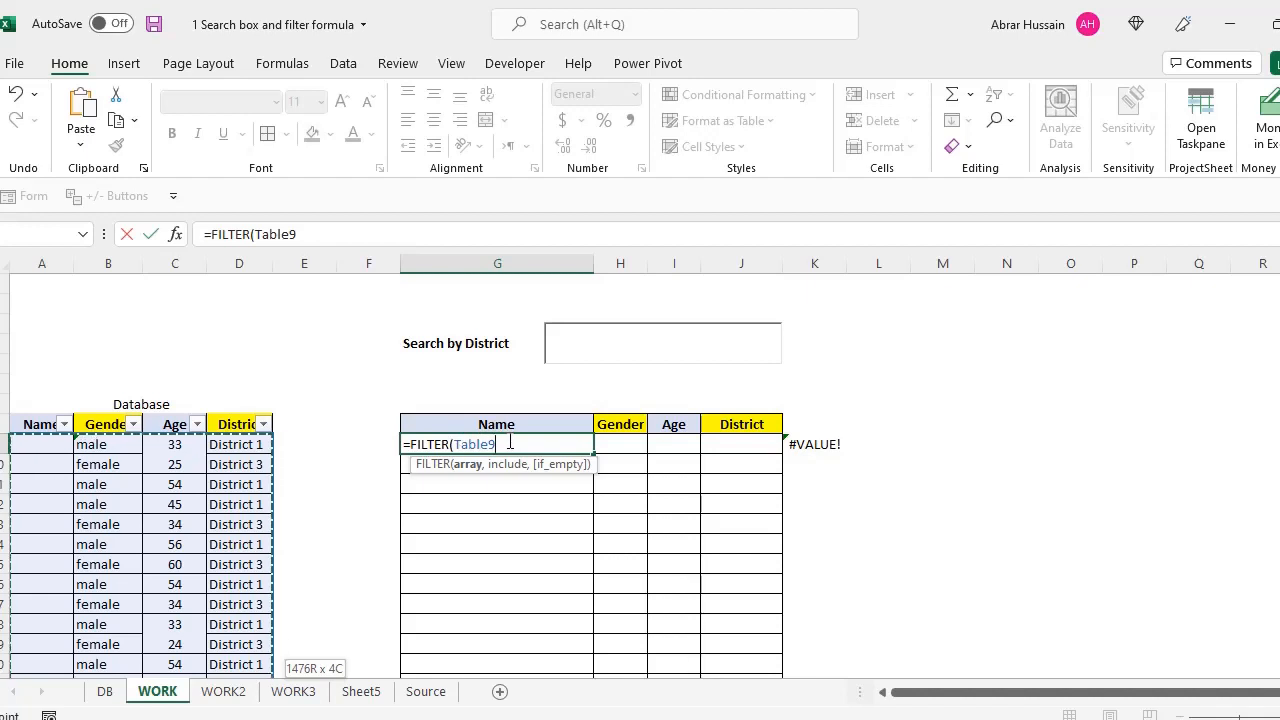
key("BackSpace")
key("BackSpace")
key("BackSpace")
key("BackSpace")
key("BackSpace")
key("BackSpace")
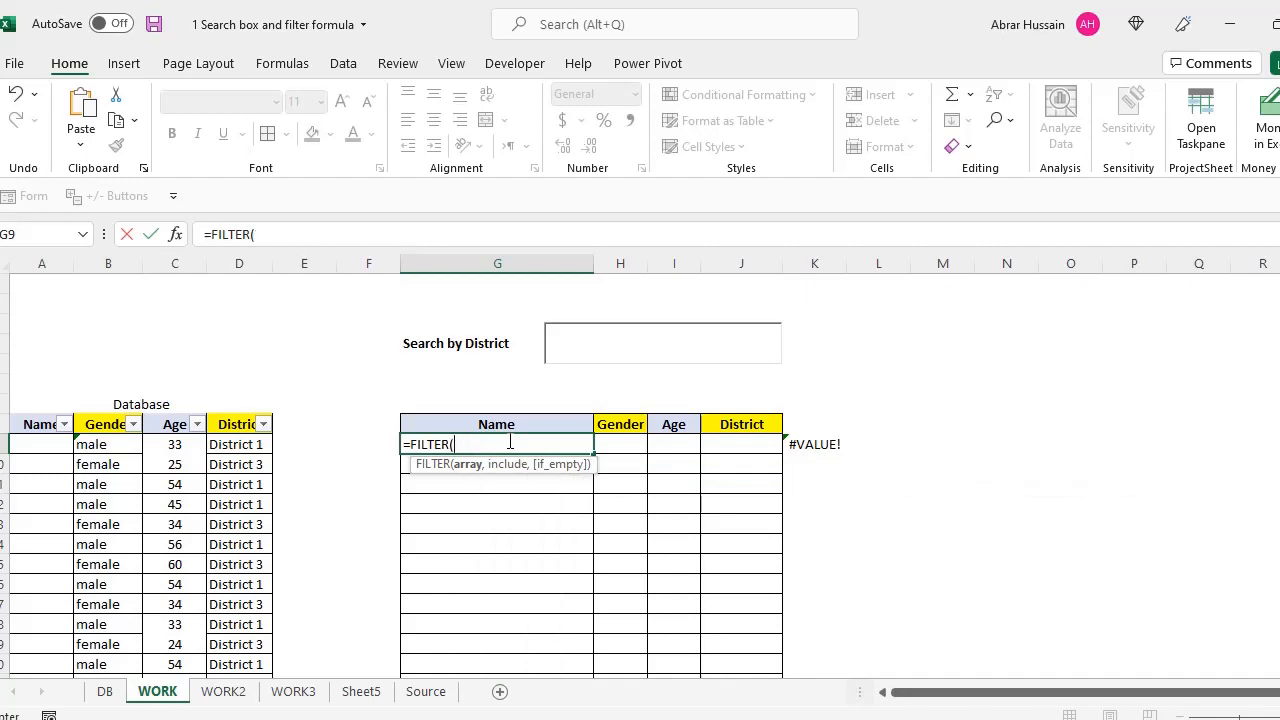
type("table9")
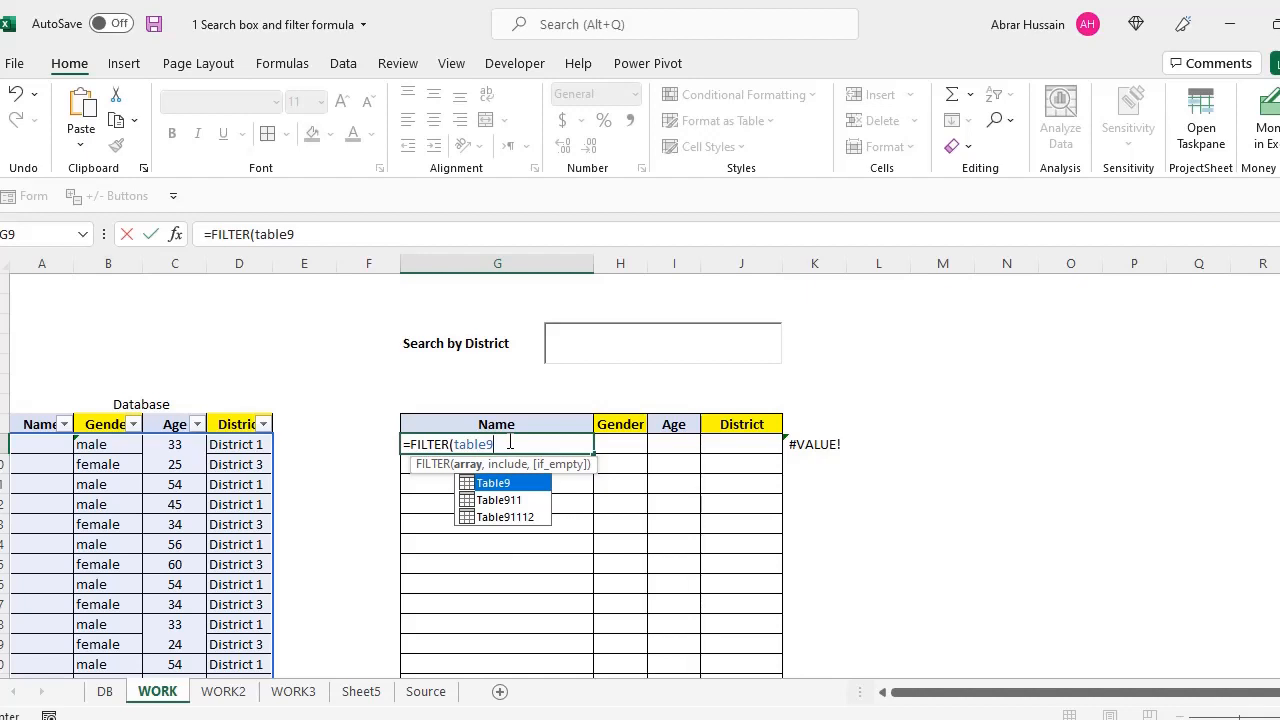
type(",")
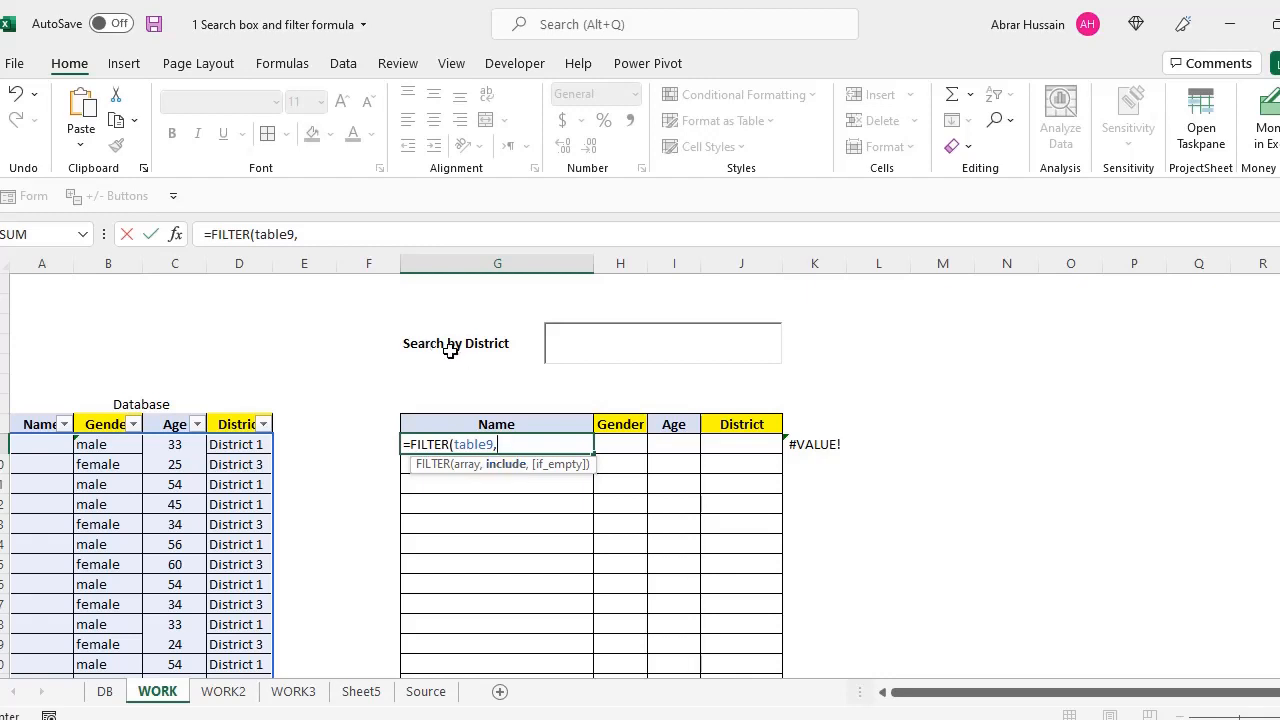
Add Table9's whole District column as the FILTER condition
left_click(226, 444)
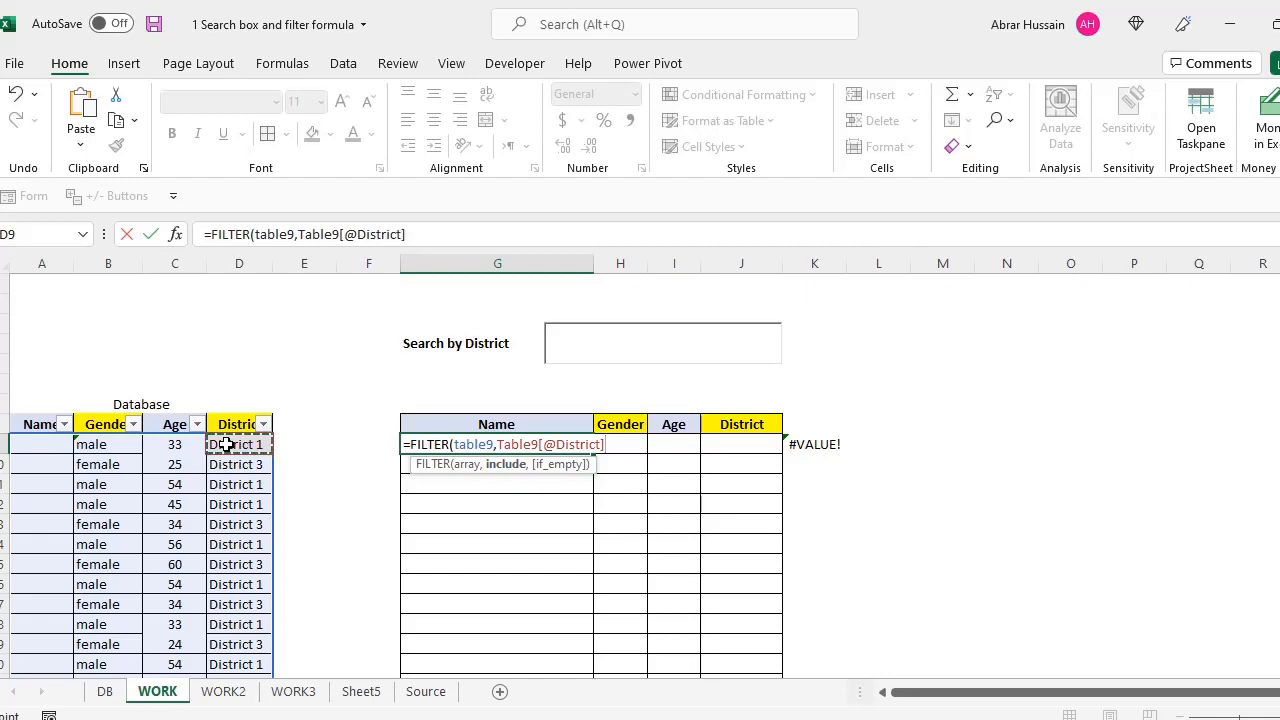
key("ctrl+shift+Down")
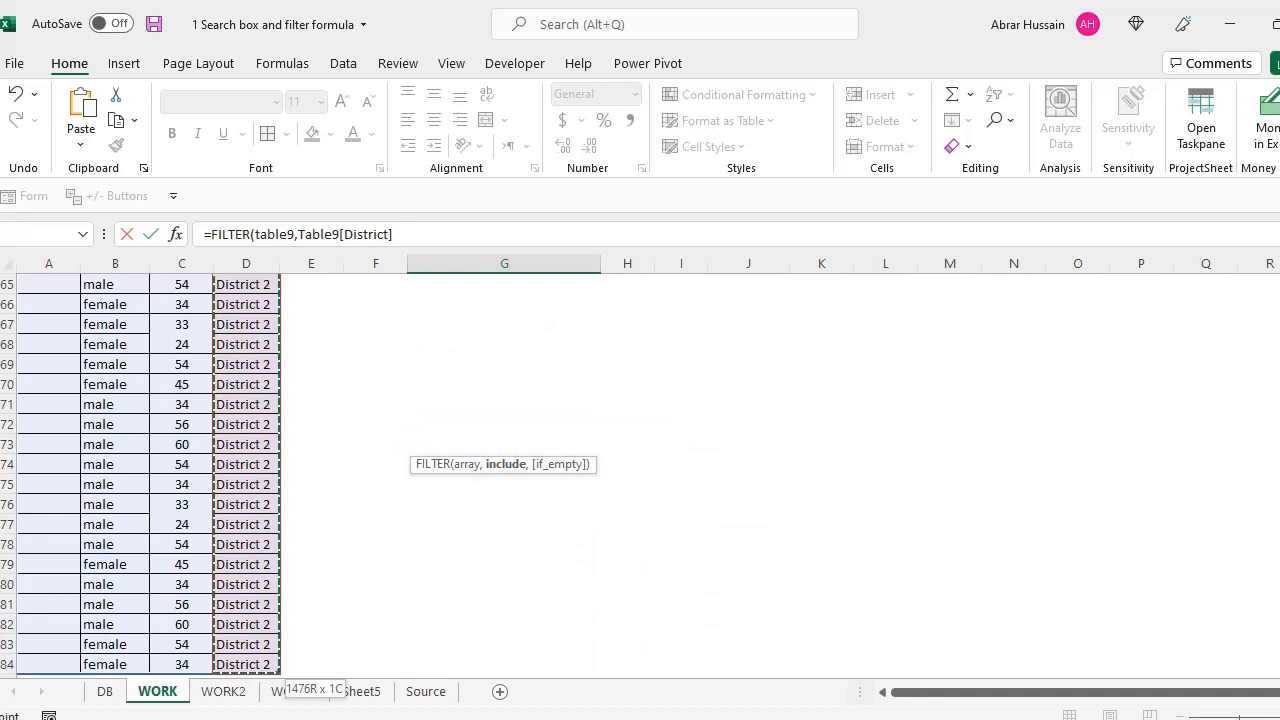
scroll(400, 470, "up", 20)
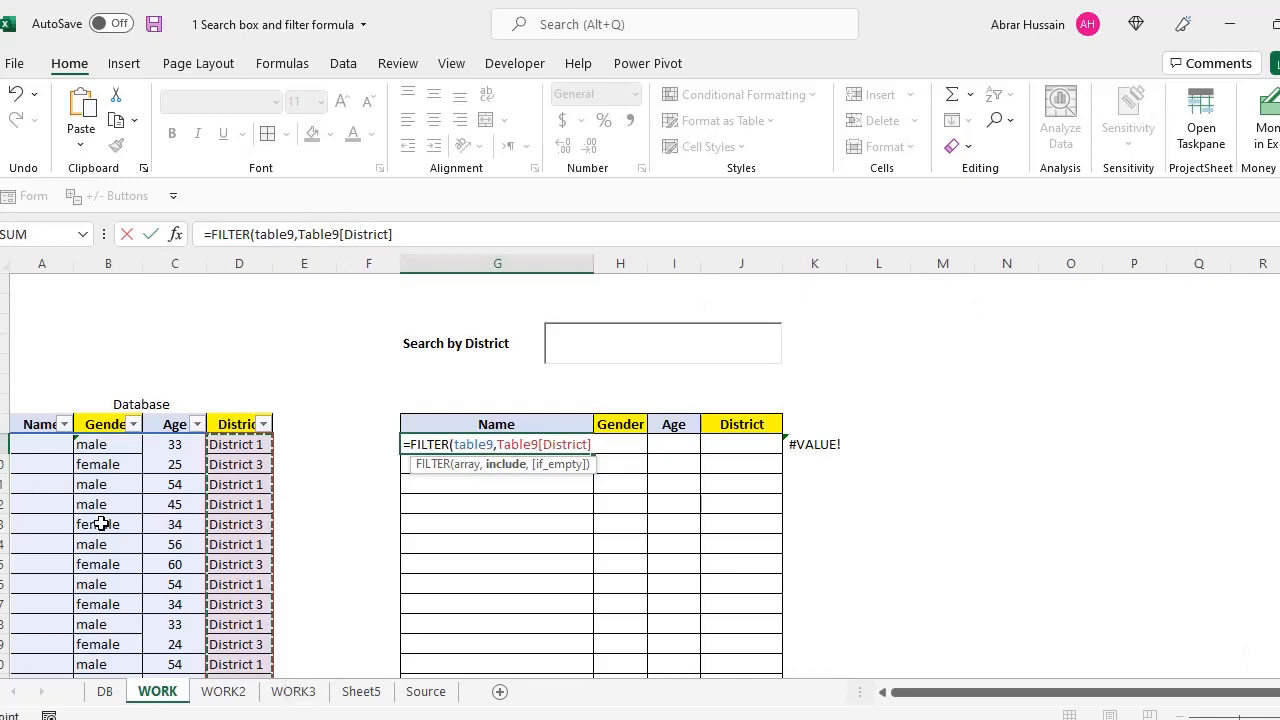
left_click(426, 227)
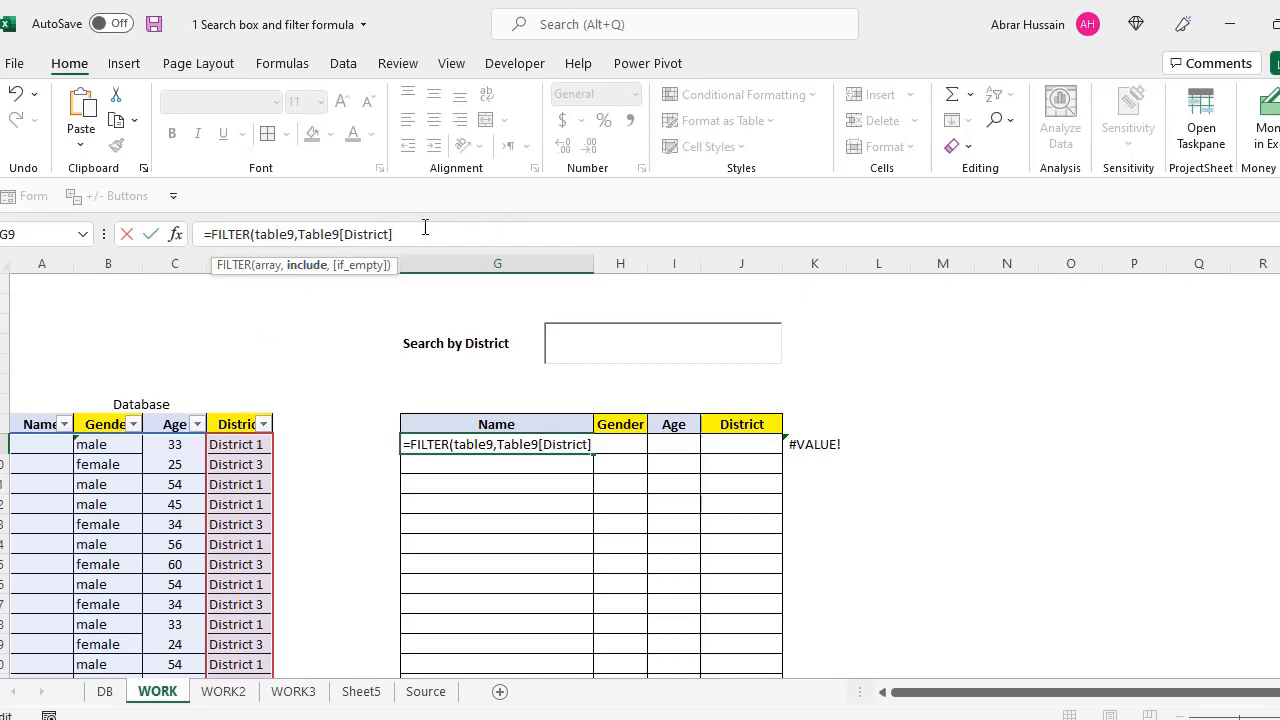
Finish the condition as =H4 with fallback "No Reslut Found" and commit the G9 formula
type("=")
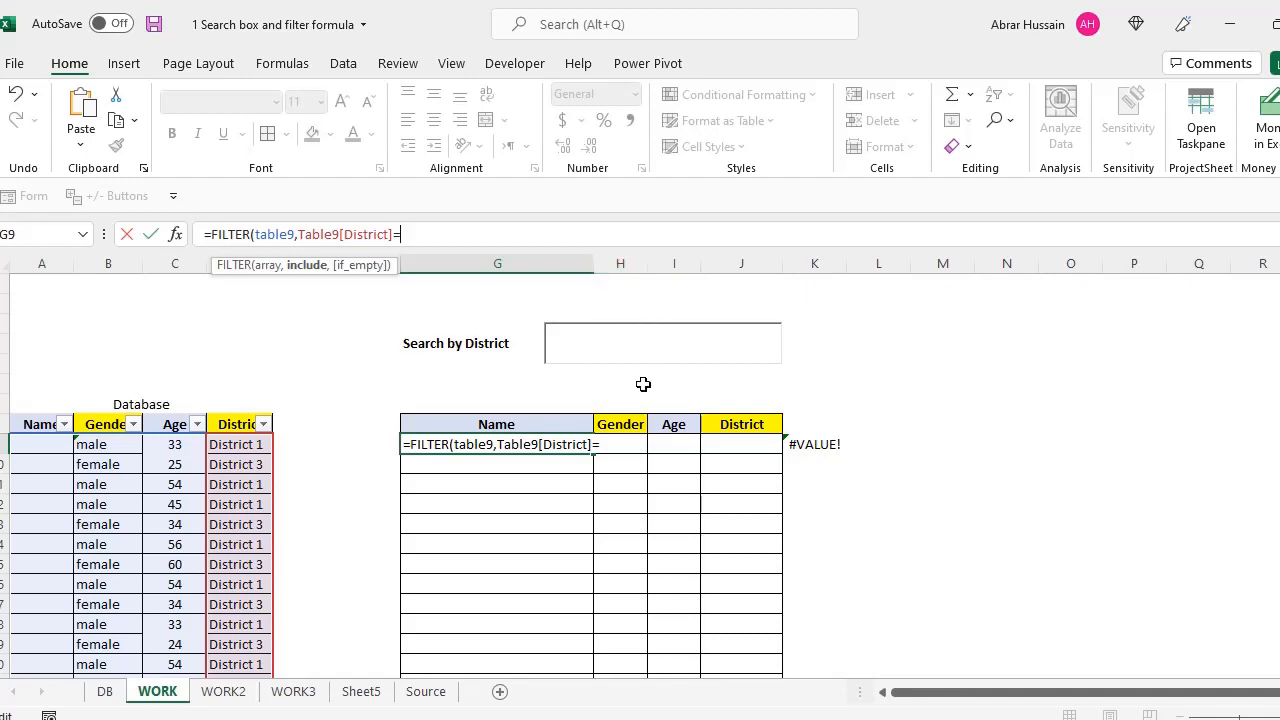
left_click(619, 444)
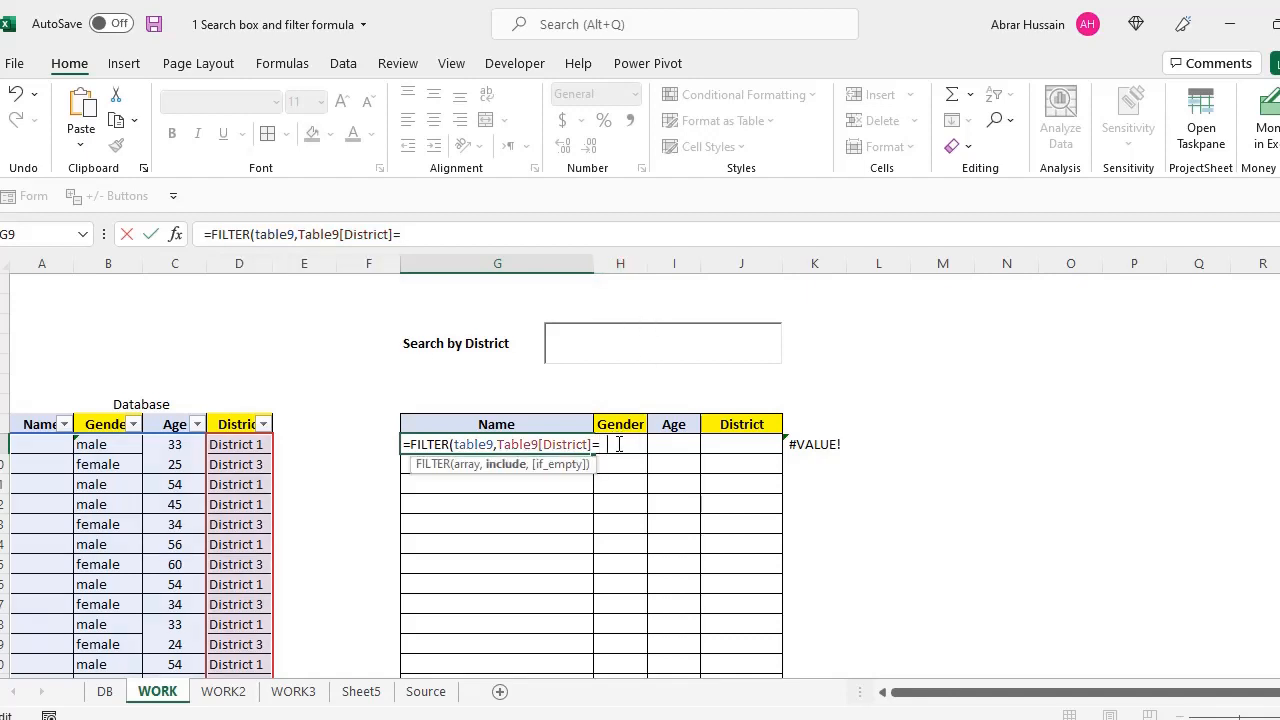
type("h4")
type(",")
type("\"NO")
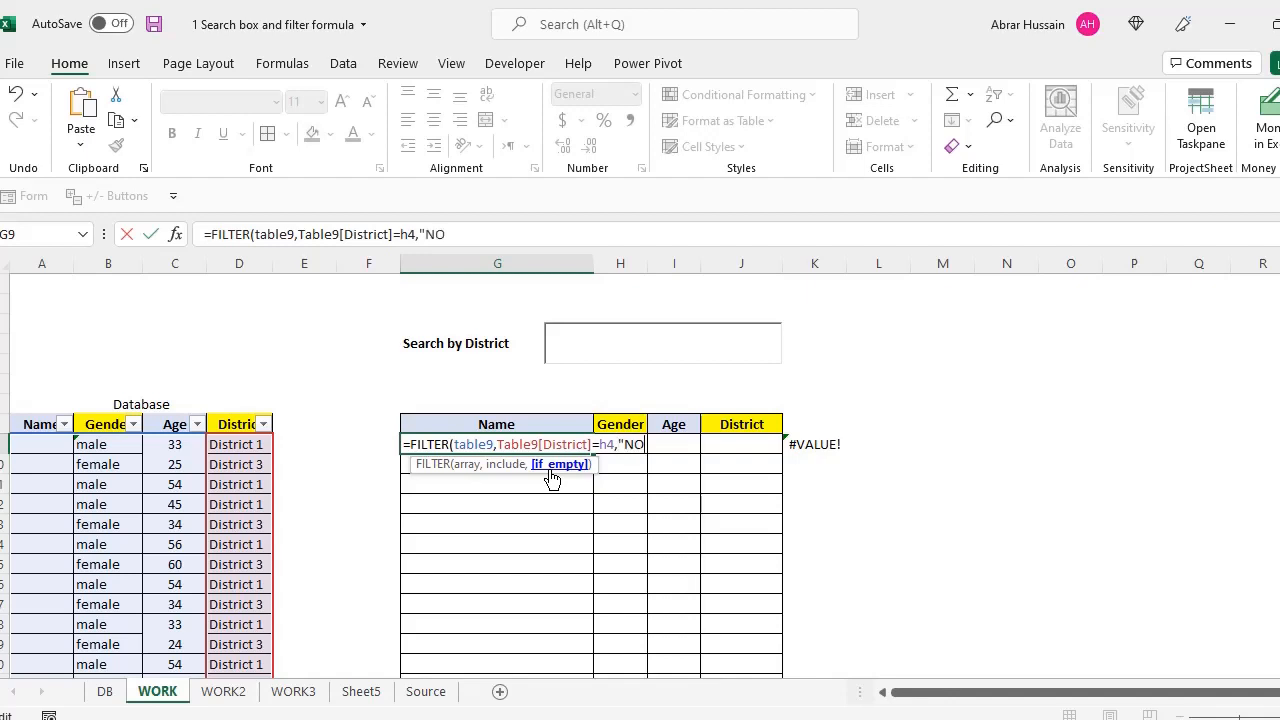
type(" Reslut Fou")
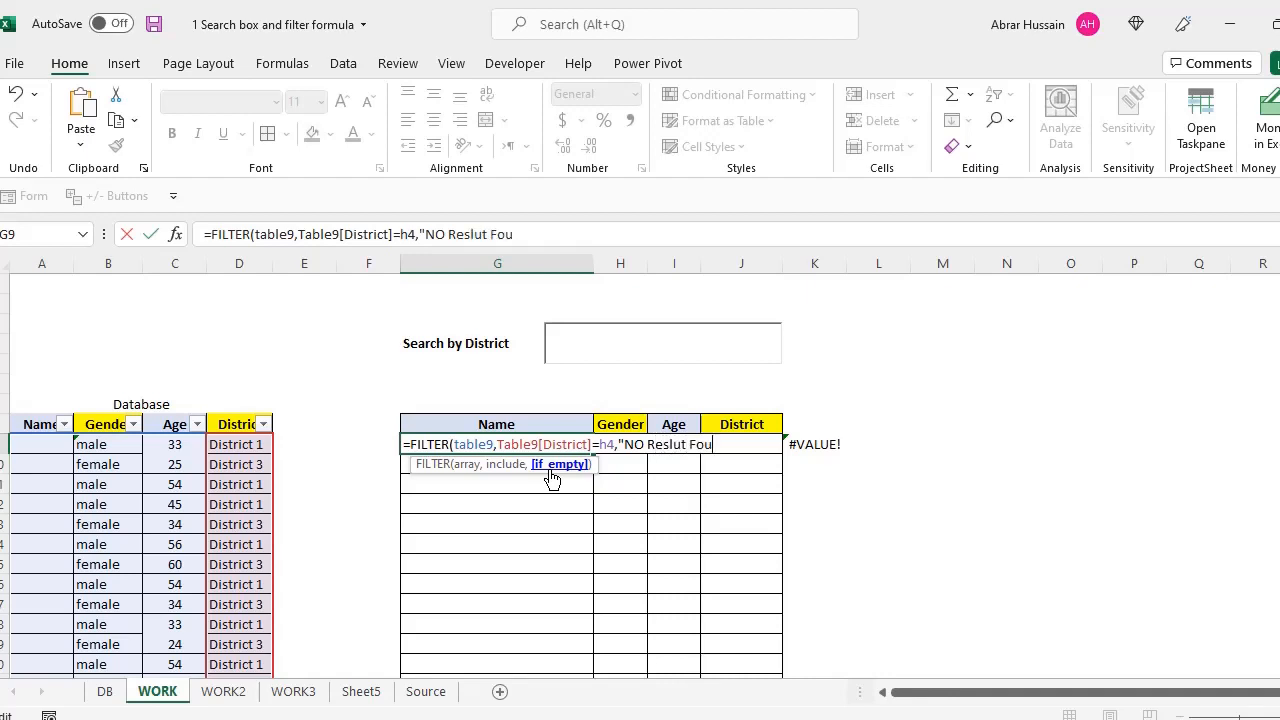
type("nd\"")
left_click(638, 444)
key("Delete")
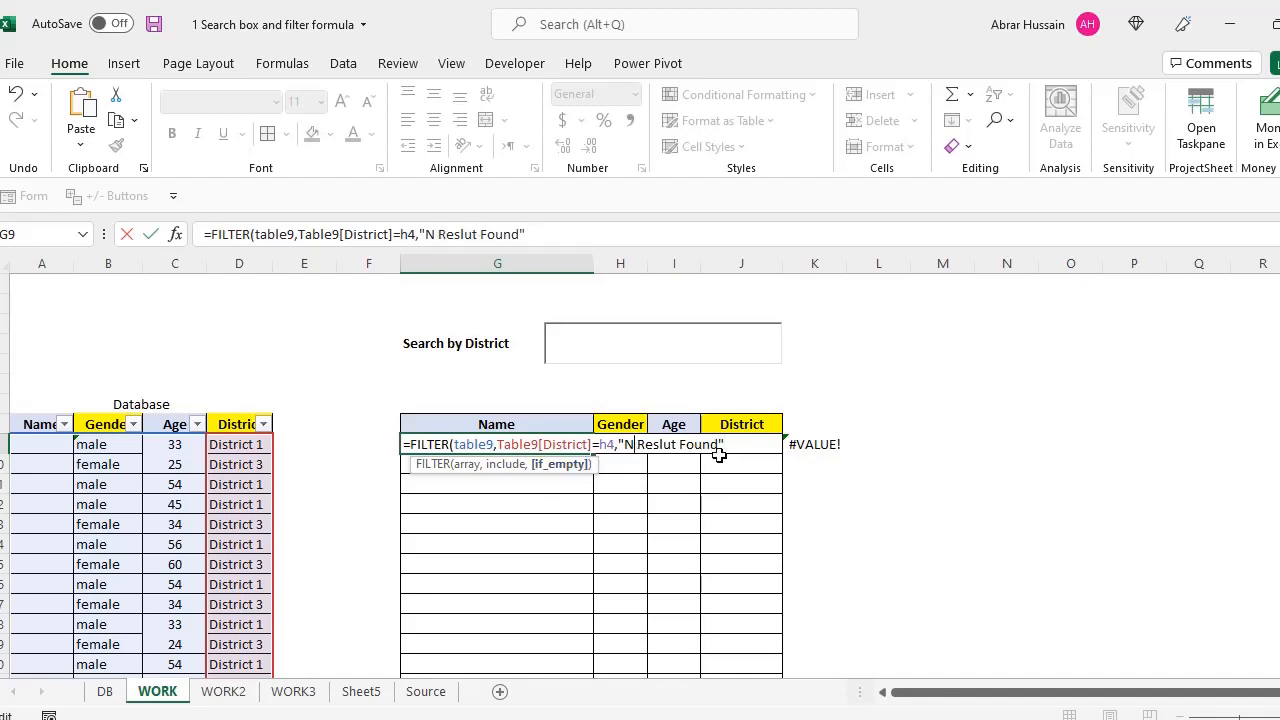
type("o")
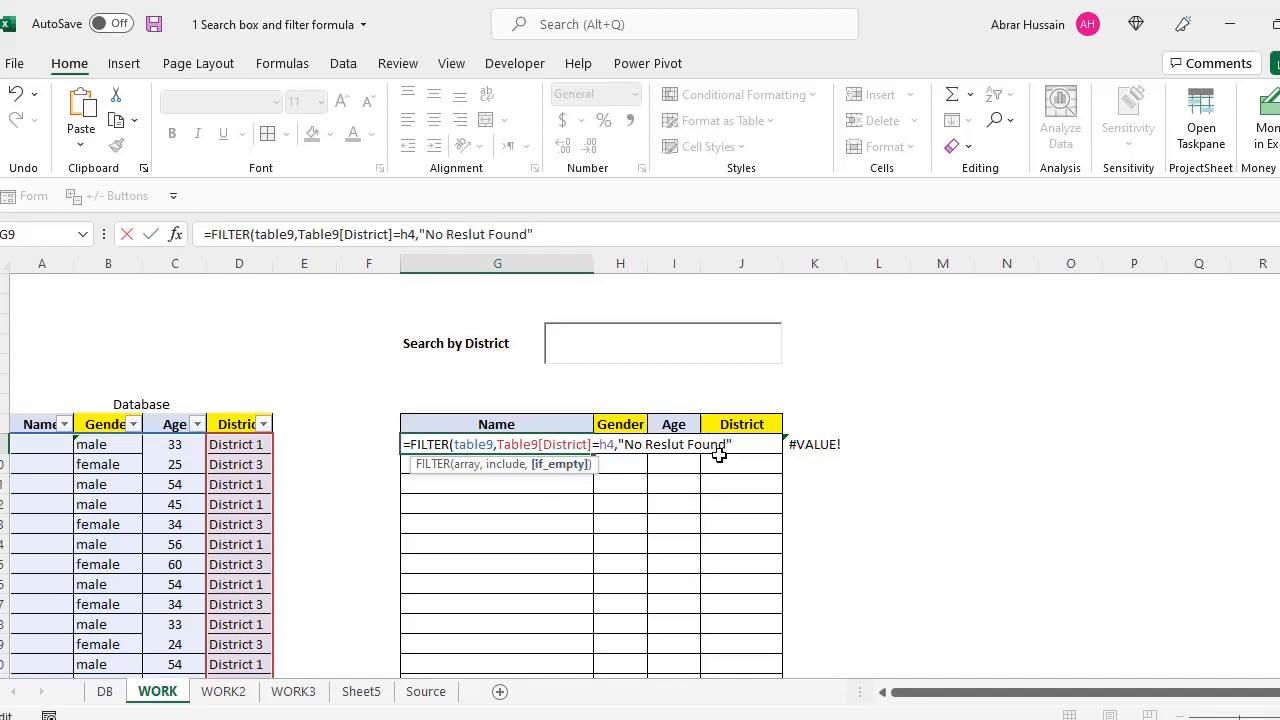
key("ctrl+Return")
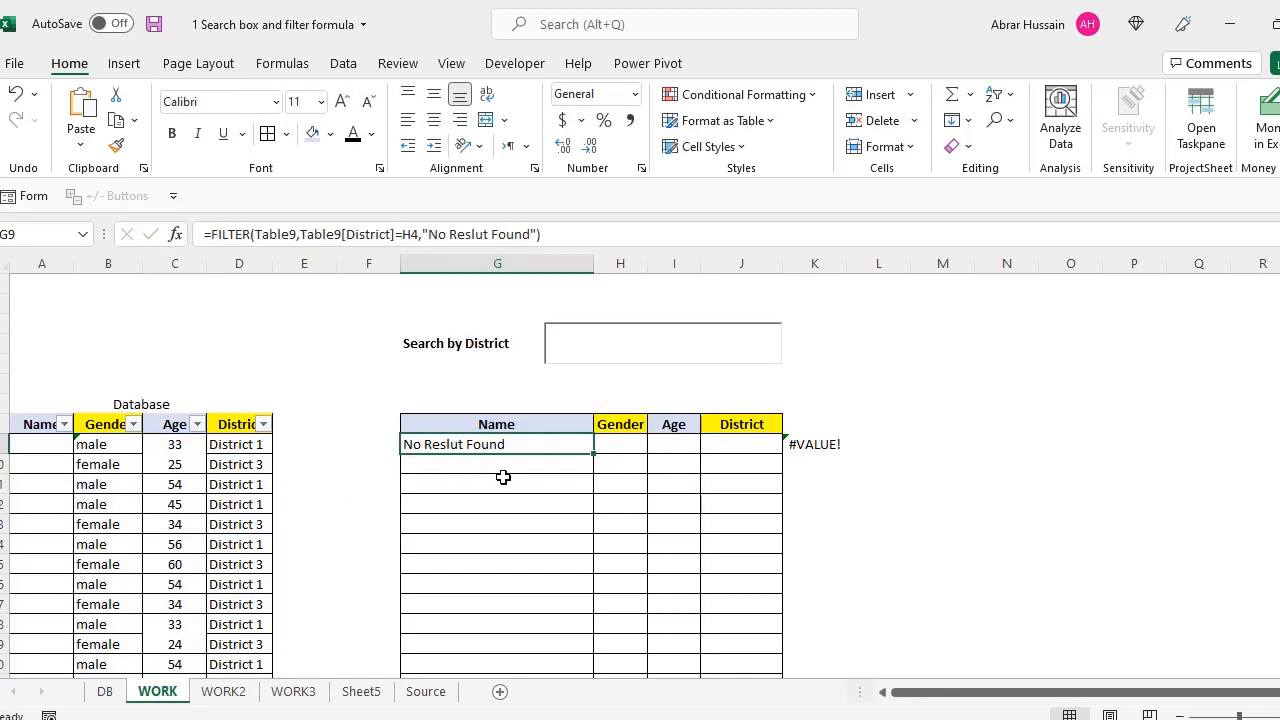
left_click(572, 345)
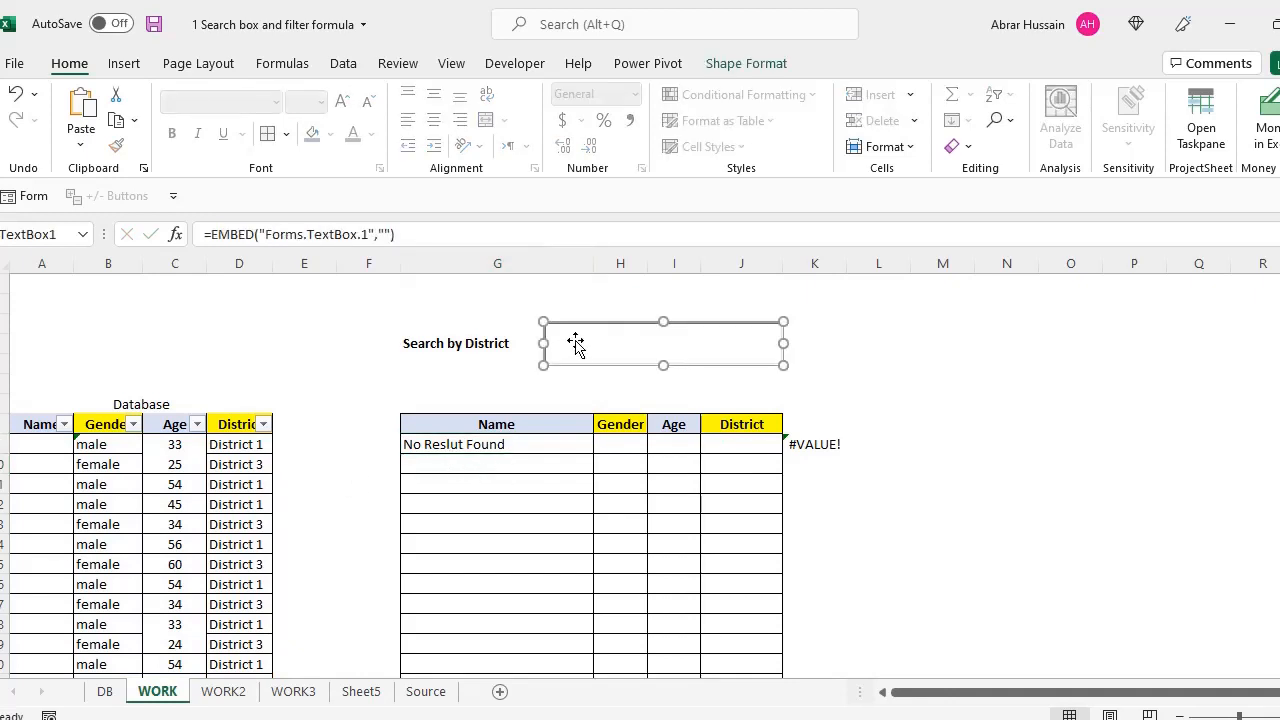
Switch Design Mode off from the Developer tab and place the cursor in the Search by District box
left_click(473, 444)
left_click(605, 358)
left_click(514, 65)
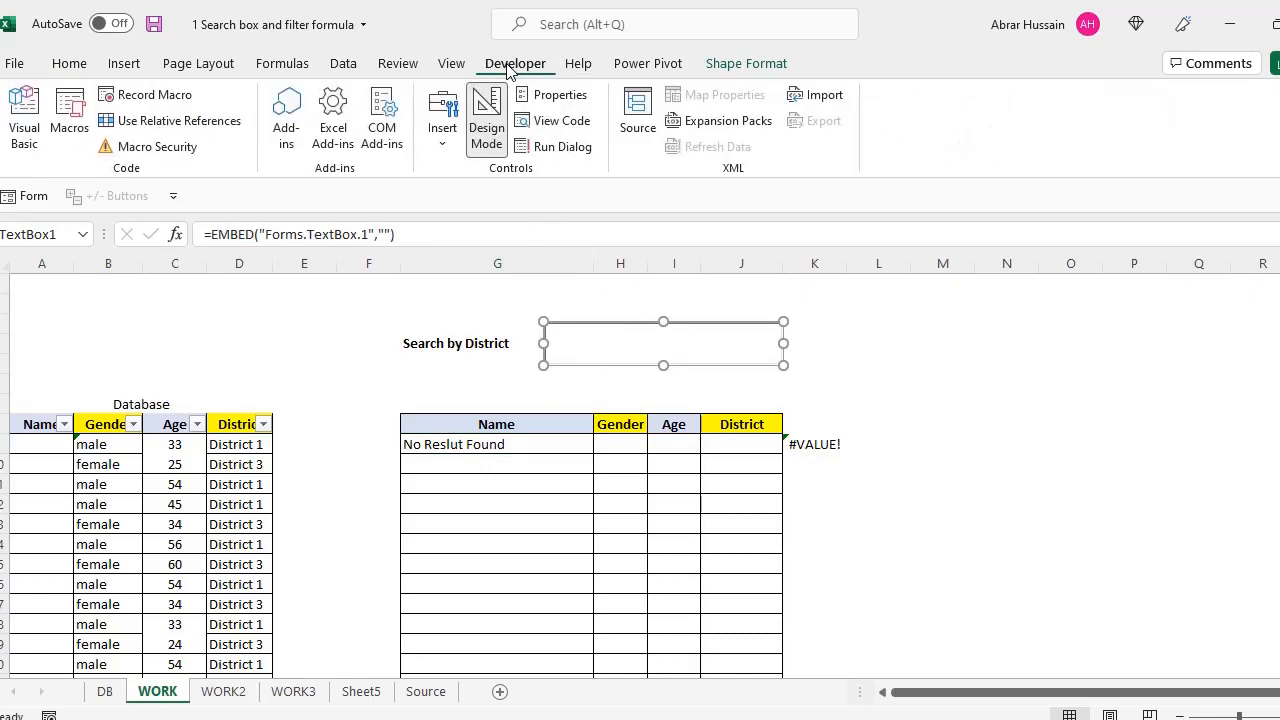
left_click(486, 118)
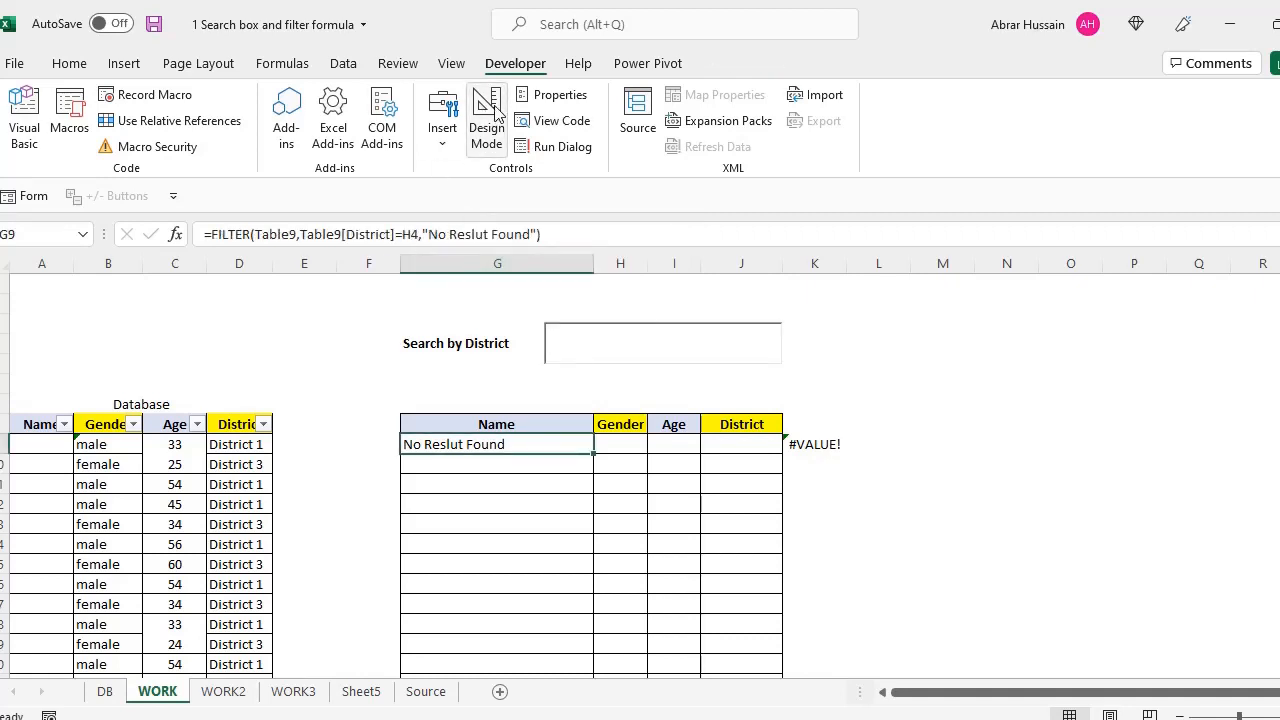
left_click(613, 341)
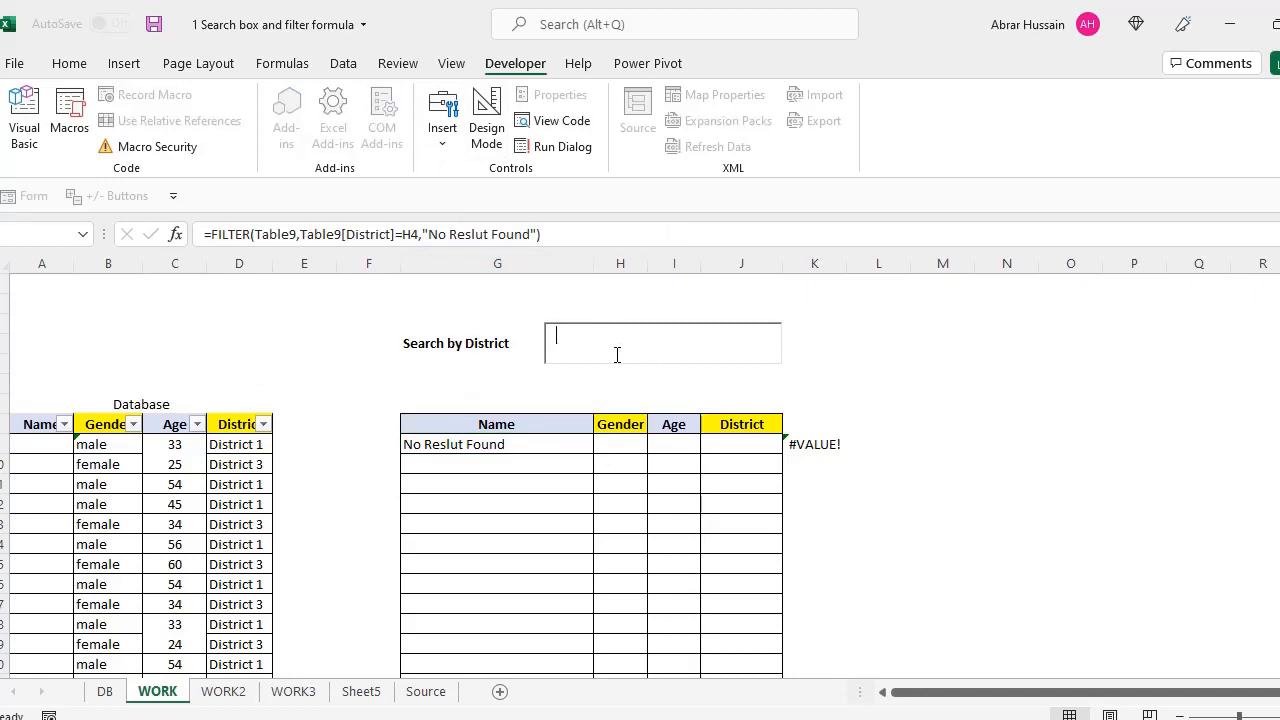
Search for 'District 1' and review the filtered results
type("District 1")
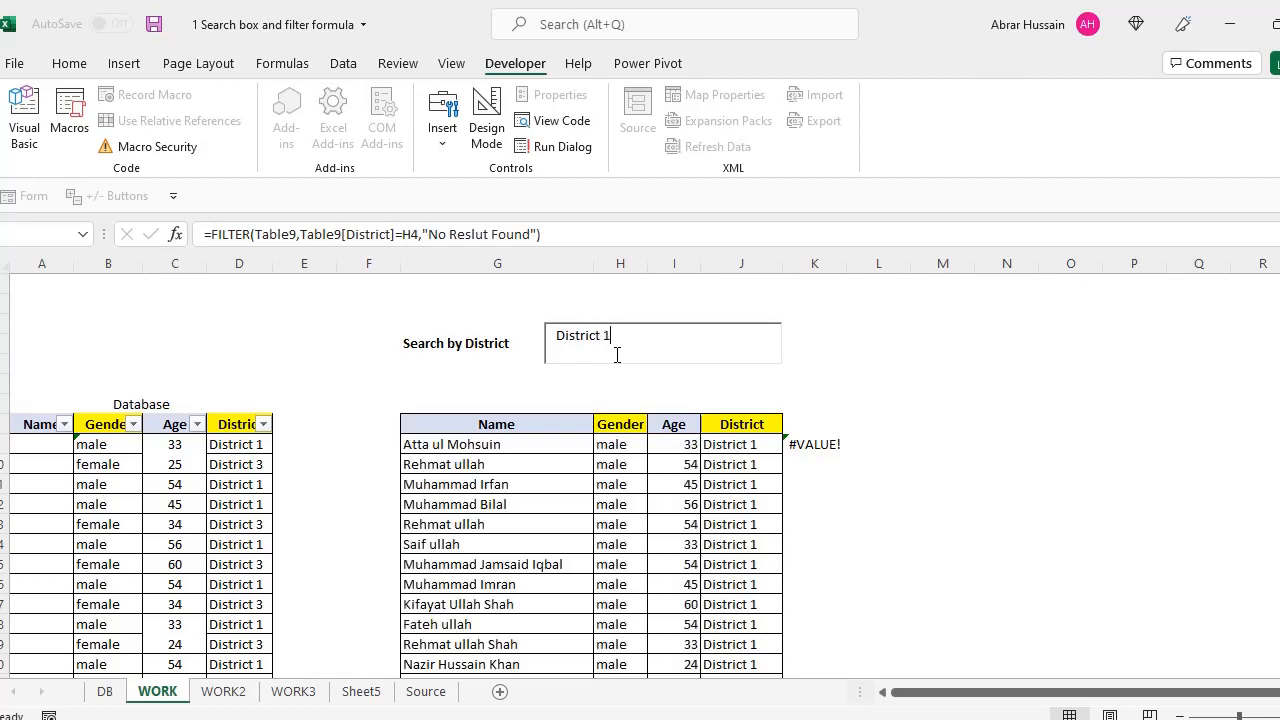
scroll(529, 464, "down", 15)
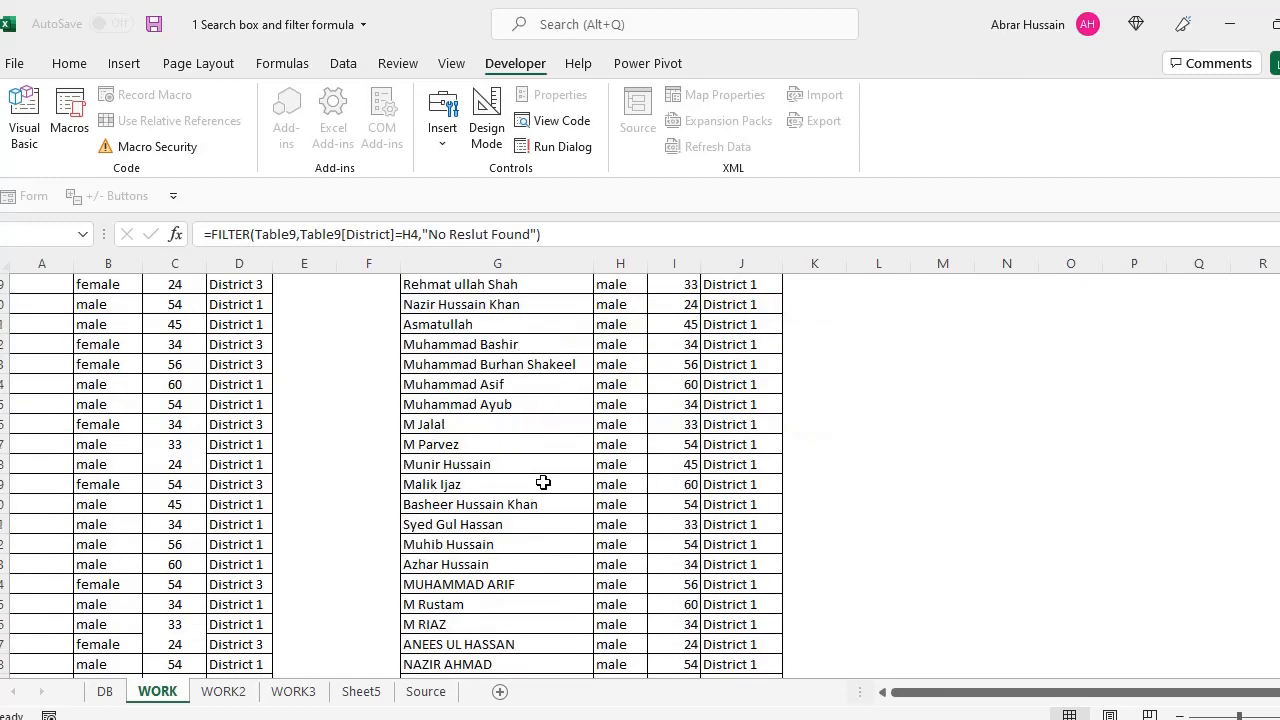
scroll(562, 513, "up", 15)
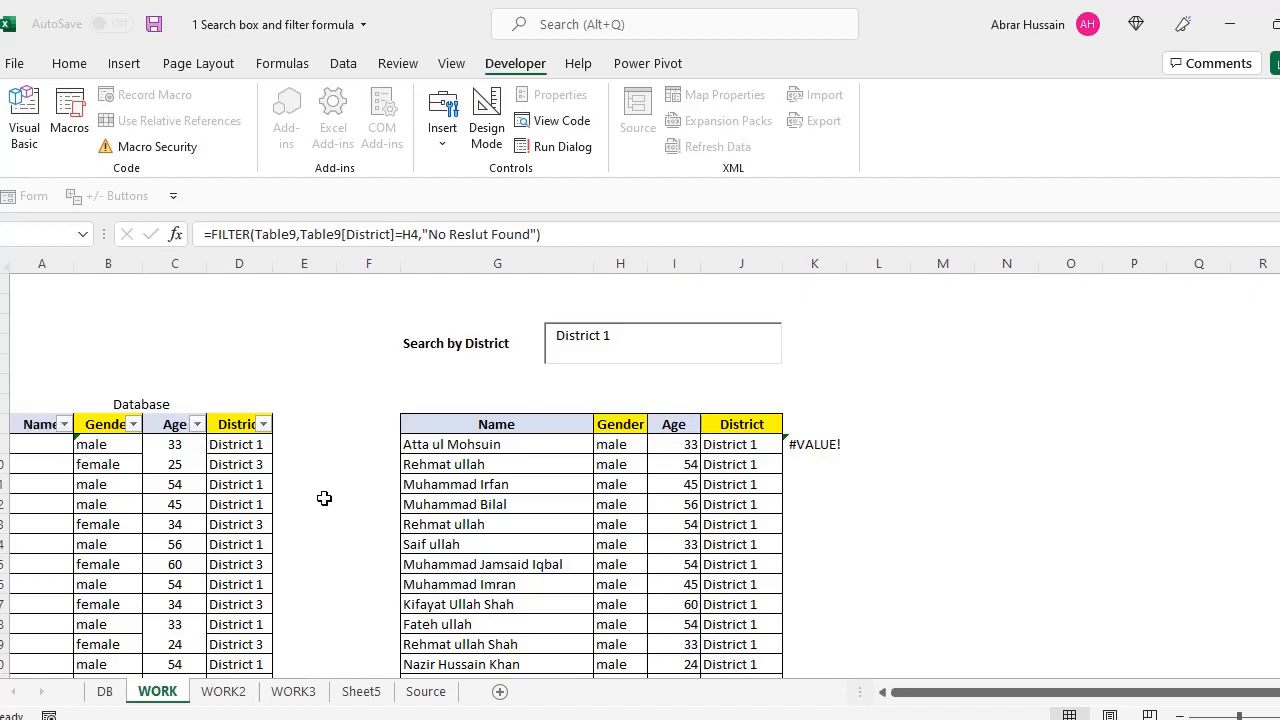
Change the search text to 'District 2', then to 'District 3'
left_click(631, 343)
key("BackSpace")
type("2")
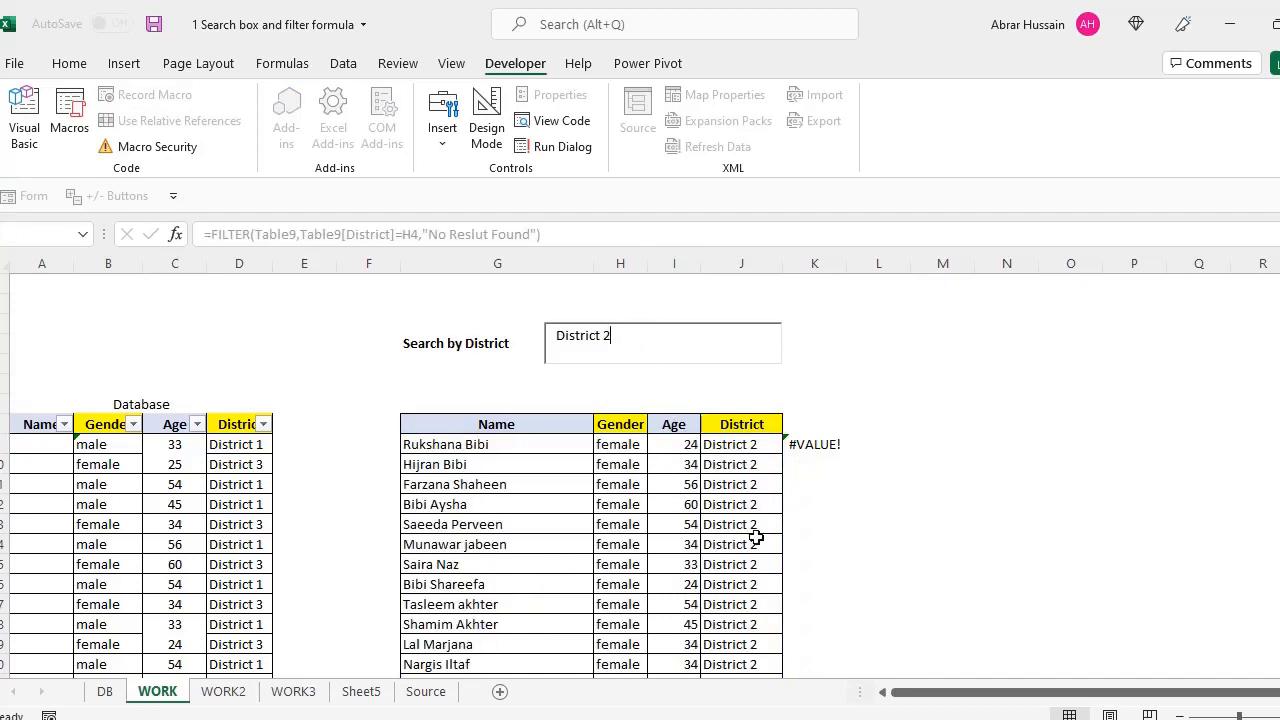
key("BackSpace")
type("3")
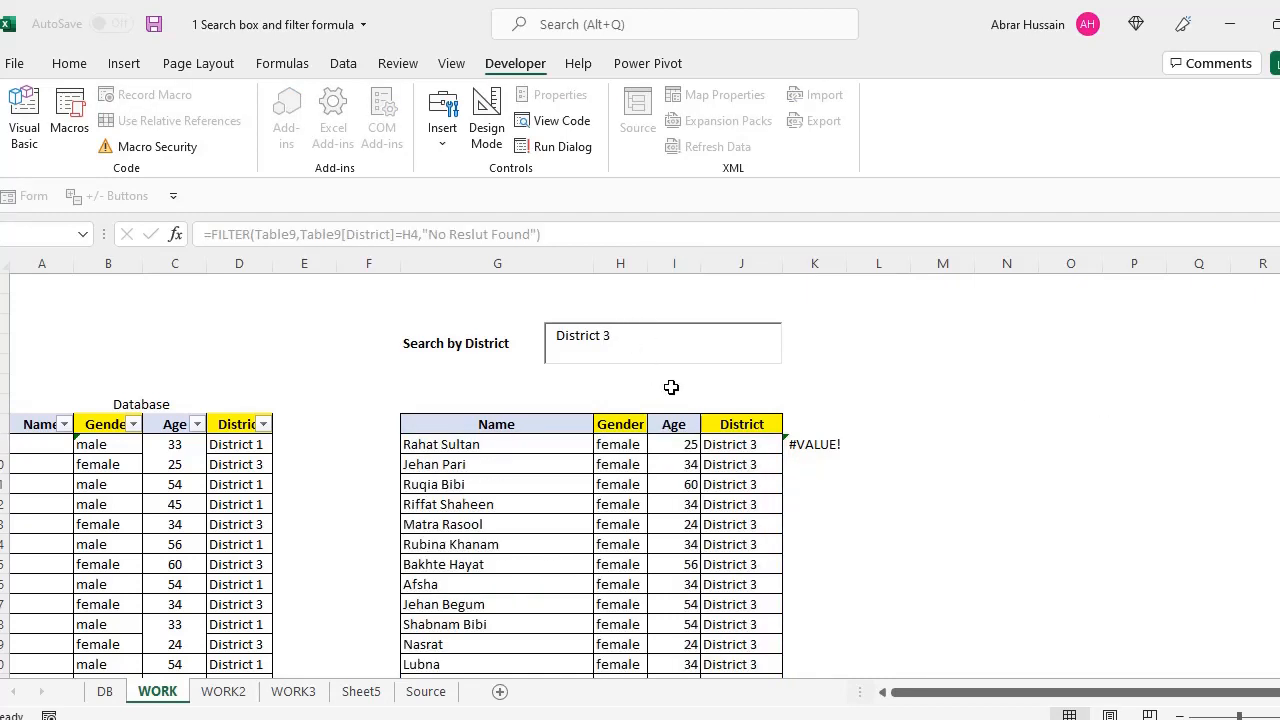
Check that the results table now lists only District 3 records
left_click(890, 404)
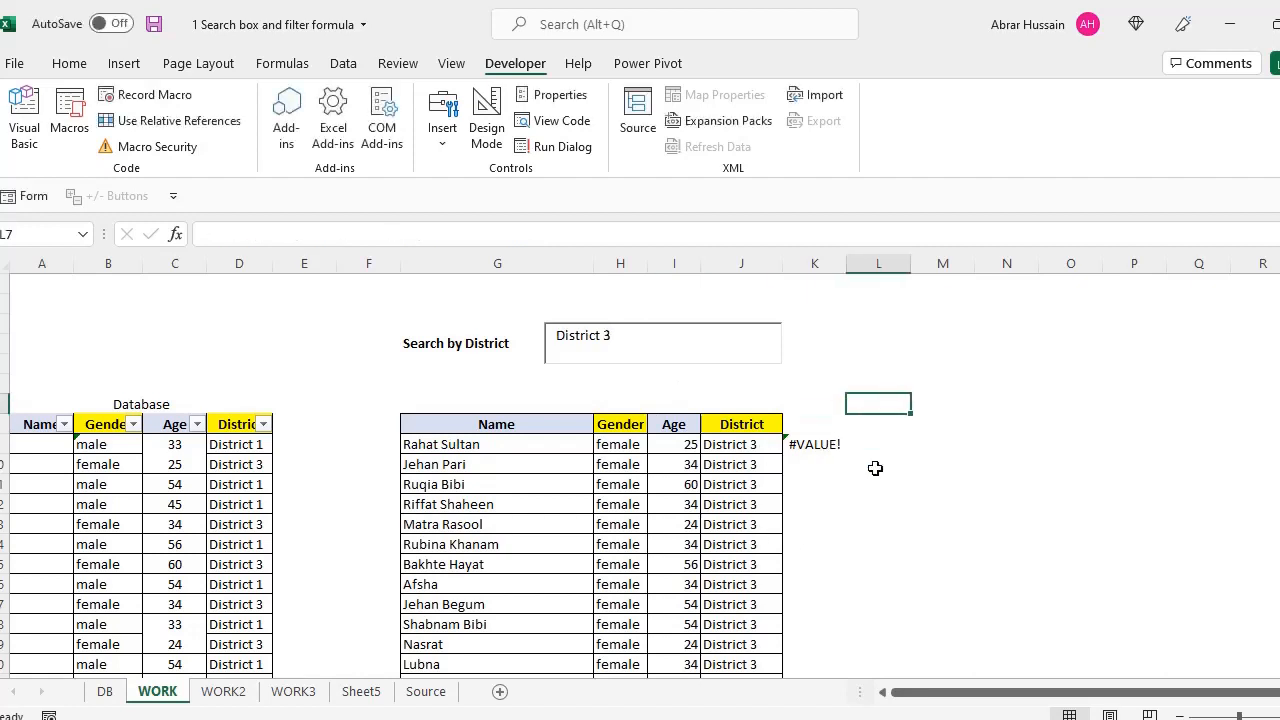
left_click(628, 347)
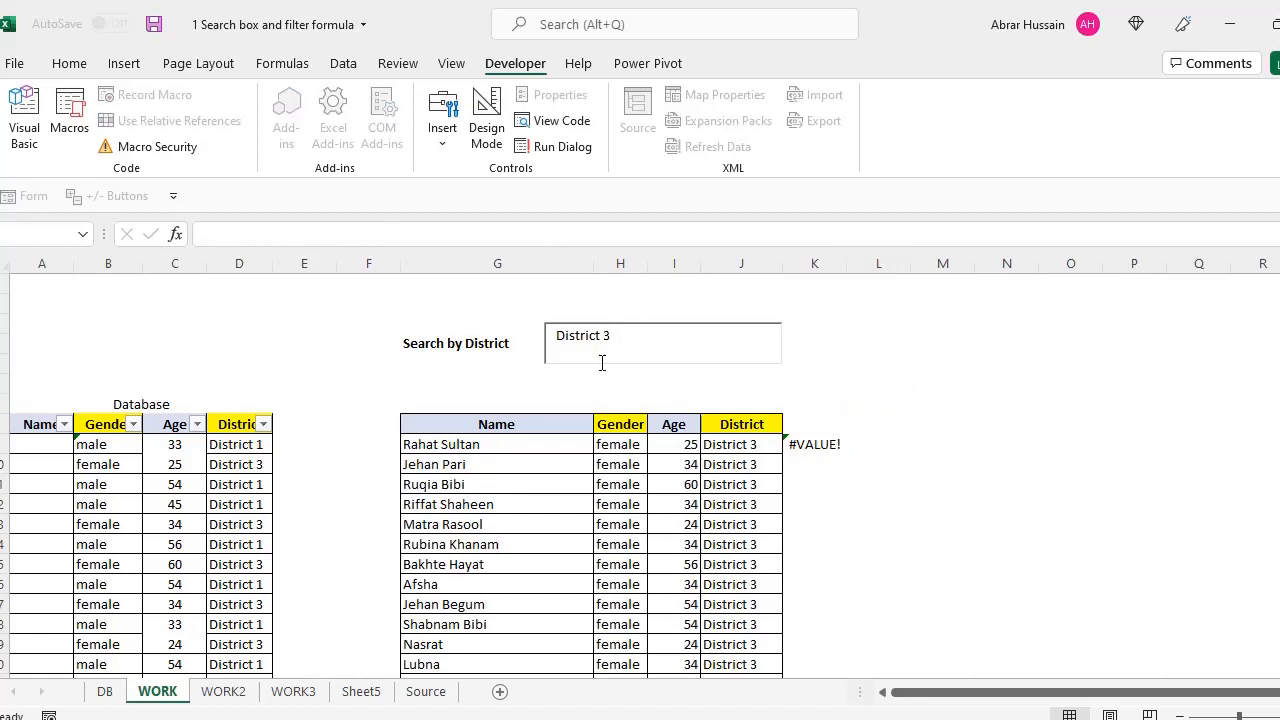
left_click(460, 446)
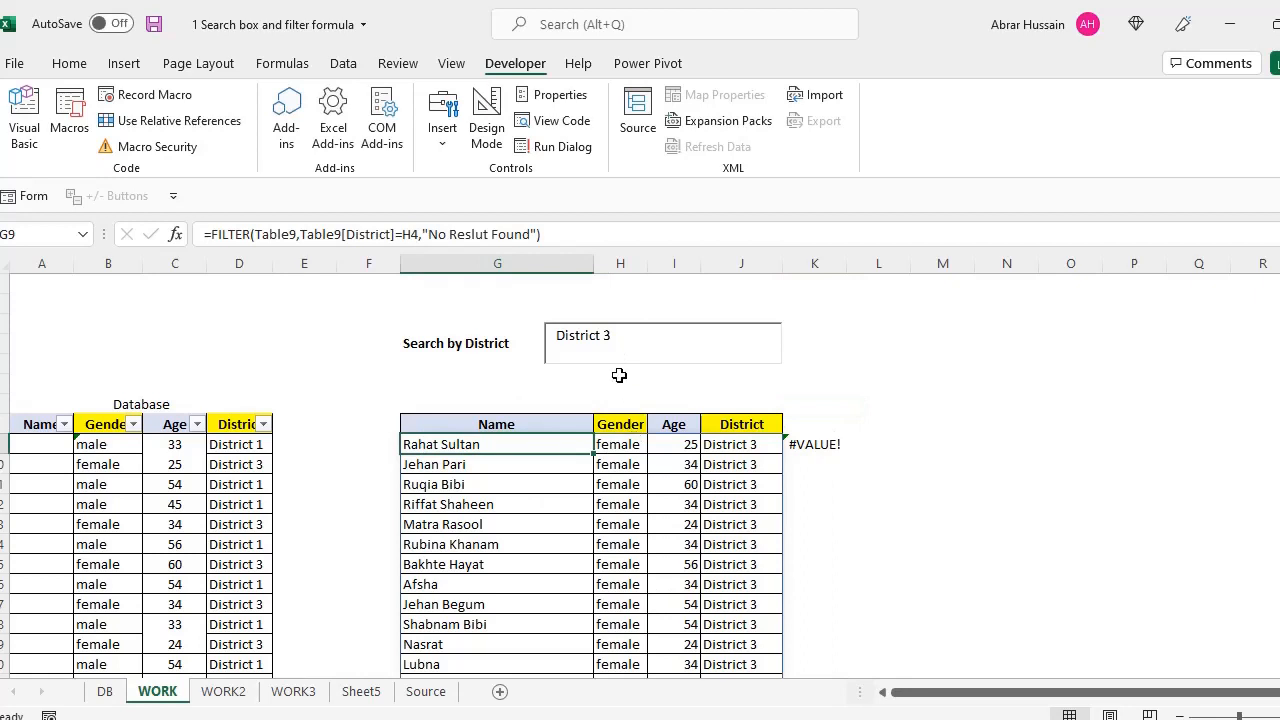
left_click_drag(628, 337, 524, 329)
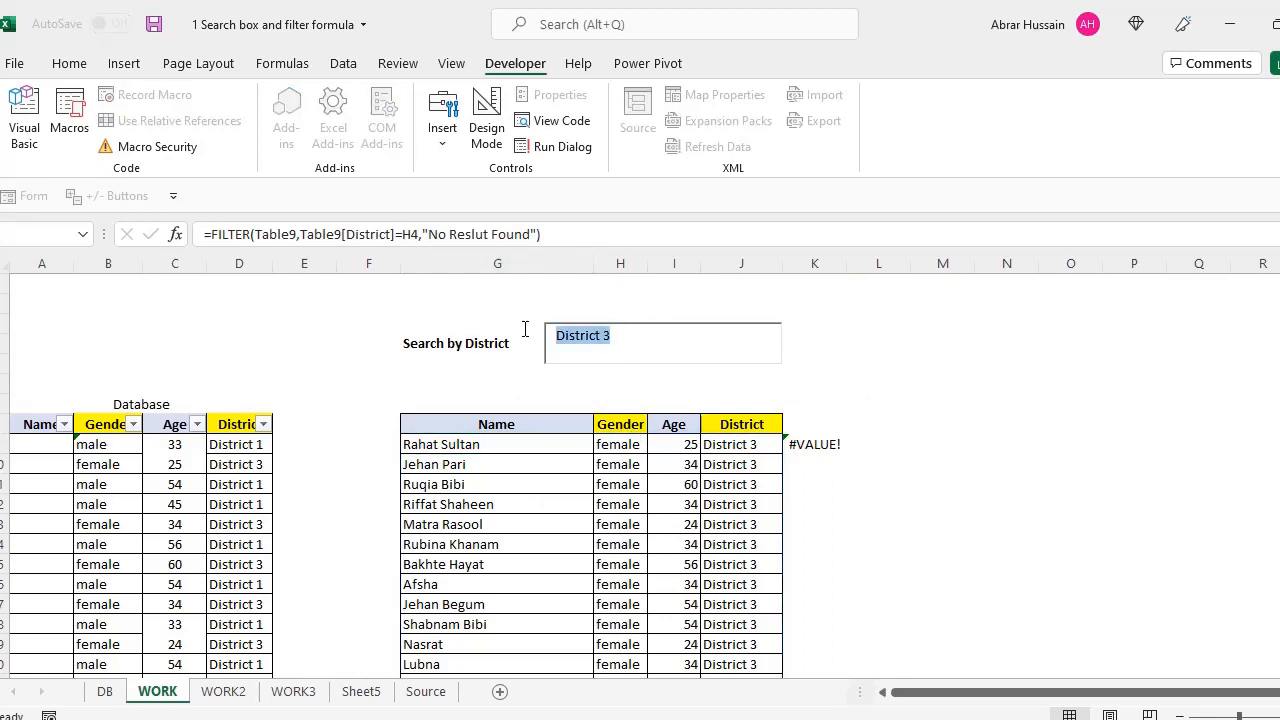
left_click(451, 447)
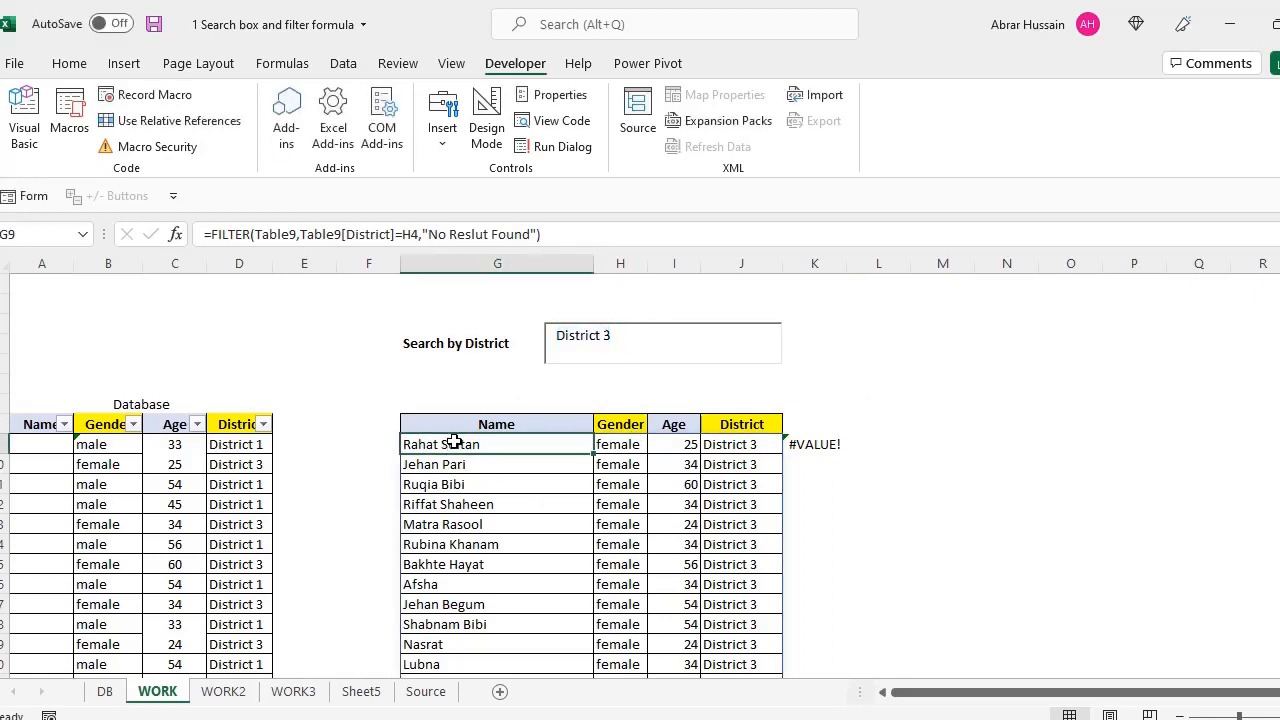
left_click(741, 443)
Look at the WORK2 sheet, then review the criterion in G9's FILTER formula on WORK
left_click(222, 692)
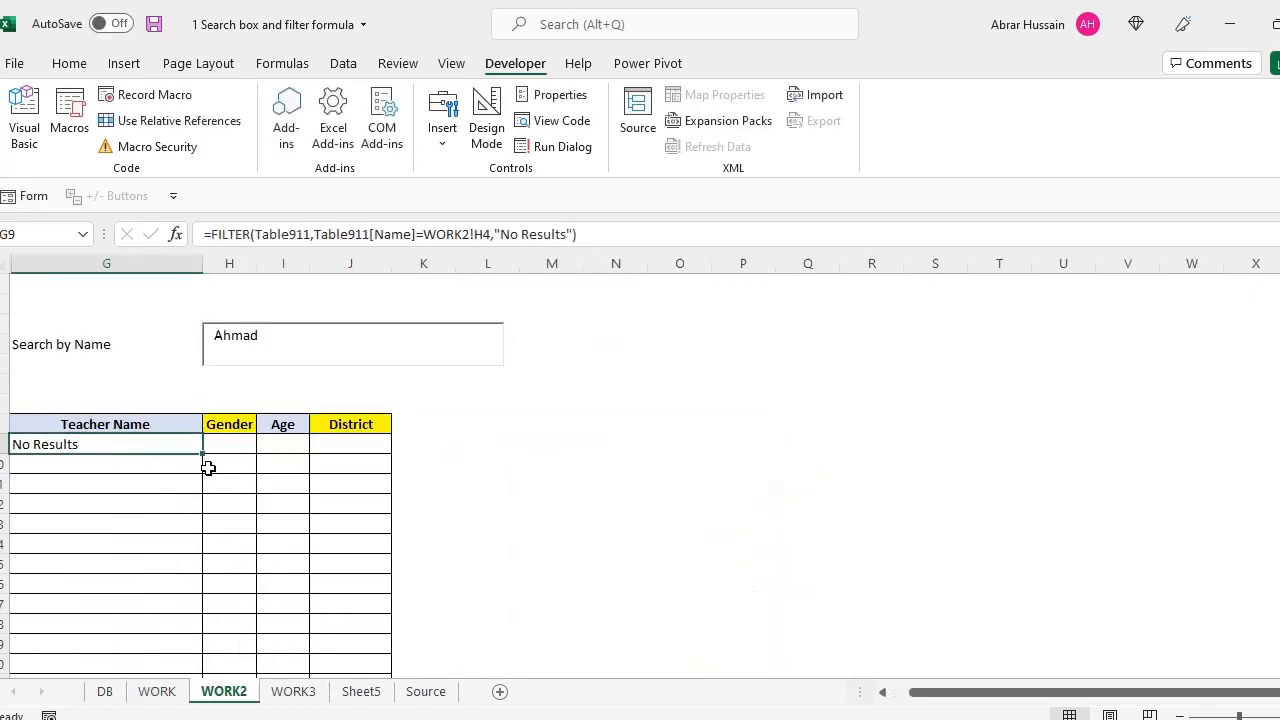
left_click(157, 691)
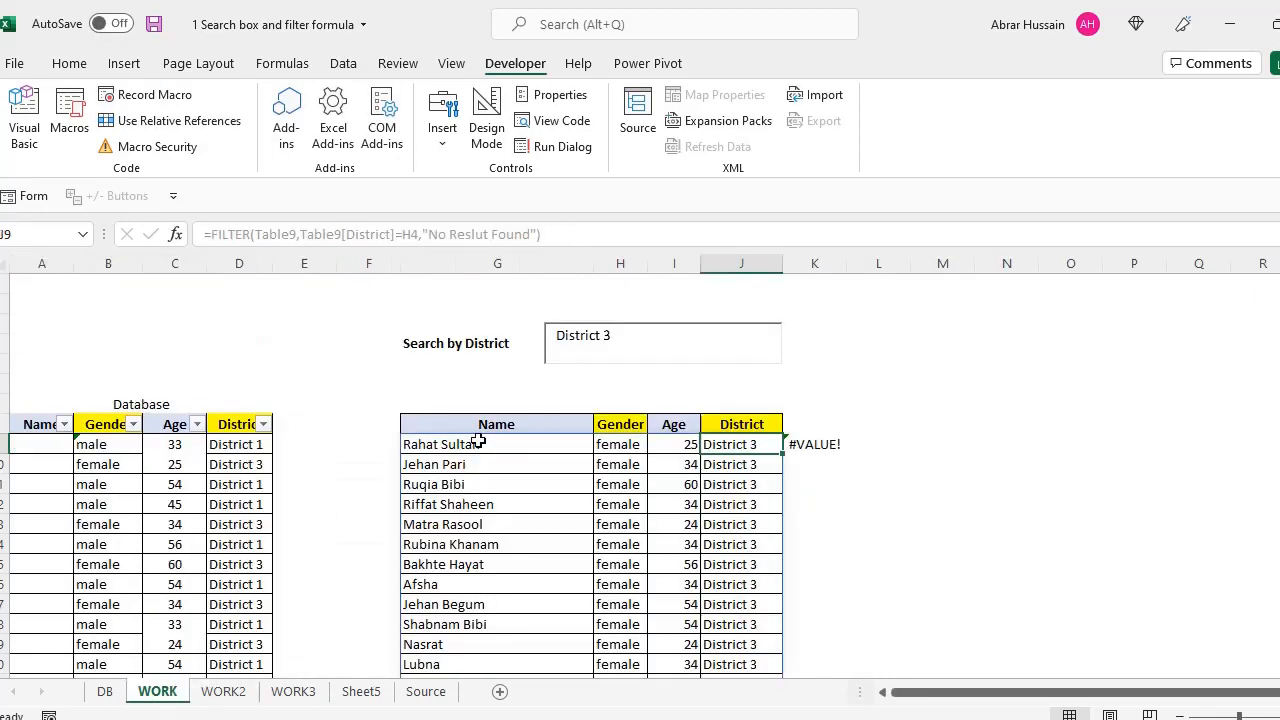
double_click(481, 441)
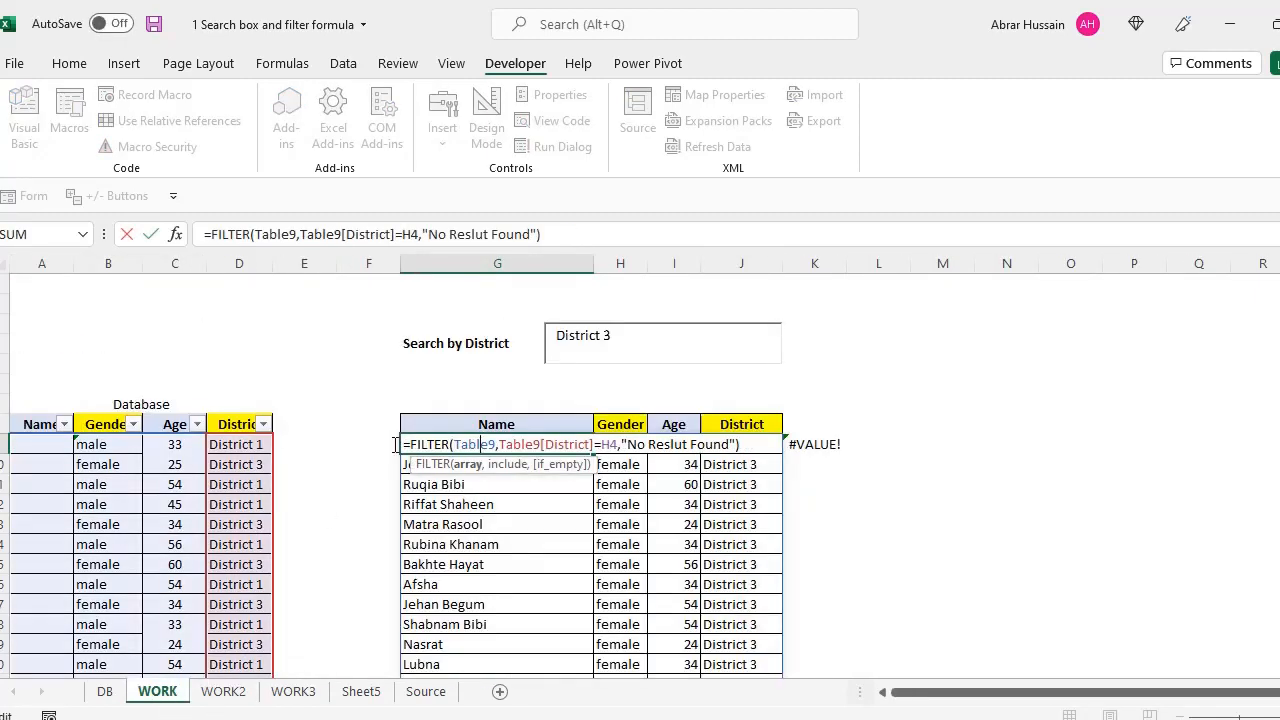
left_click(529, 444)
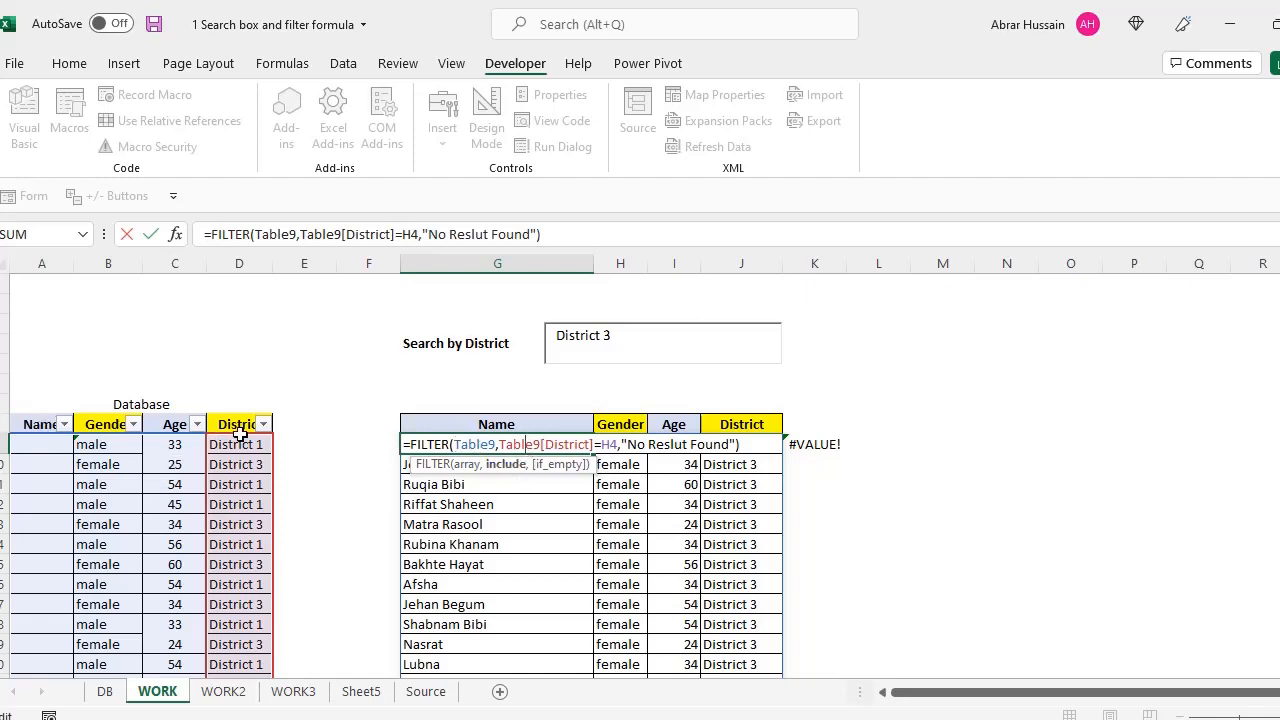
left_click_drag(499, 444, 622, 441)
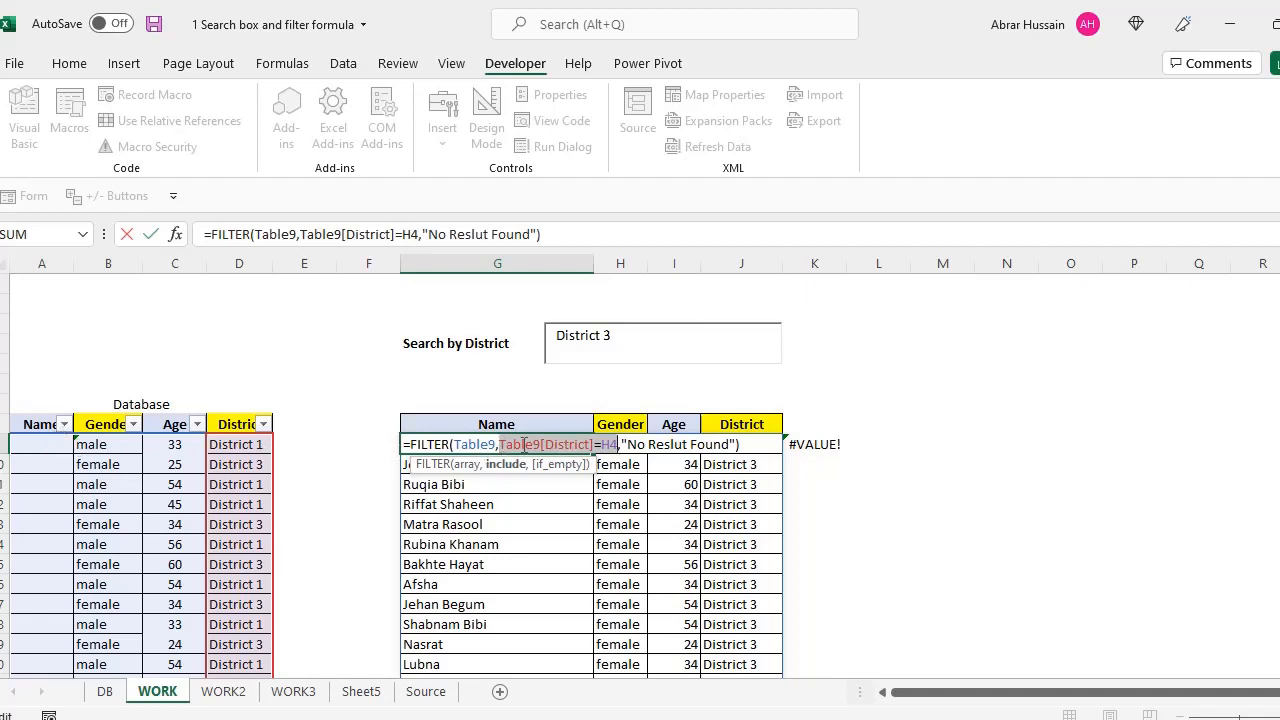
key("Escape")
Change the G3 label from 'Search by District' to 'Search by Name'
left_click(457, 346)
key("F2")
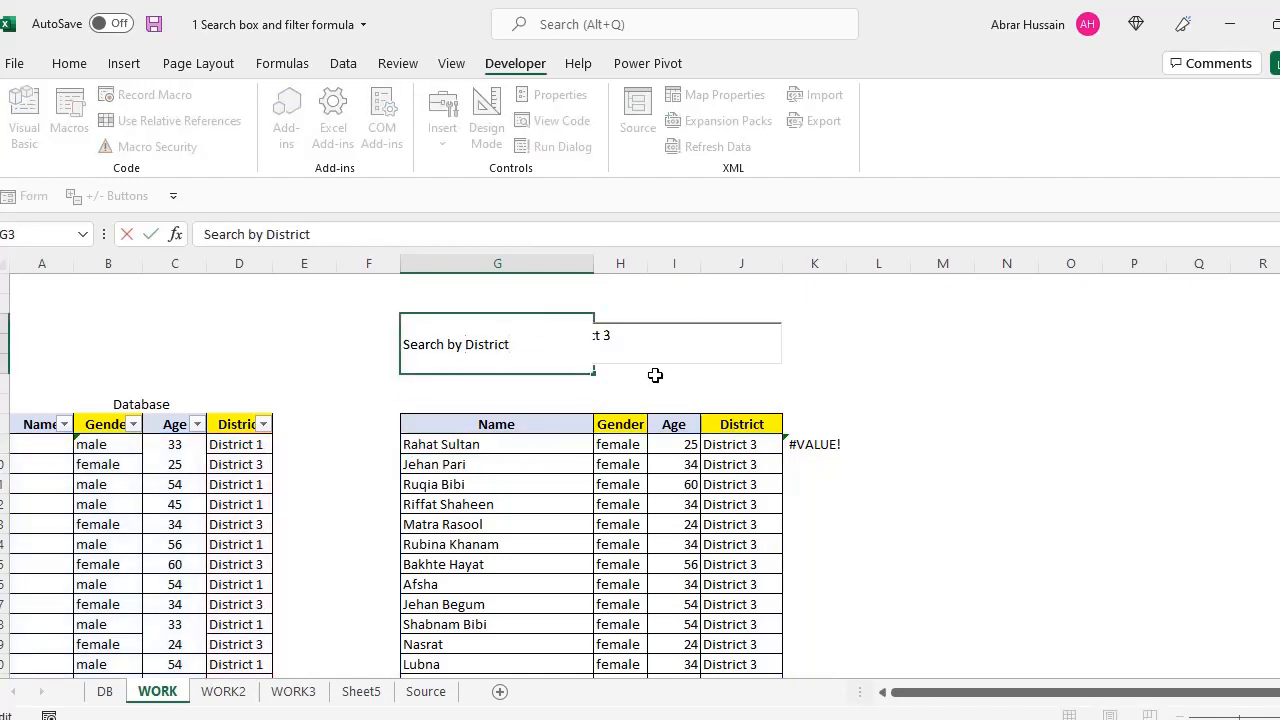
key("ctrl+shift+Left")
type("Name")
left_click(608, 464)
left_click(615, 340)
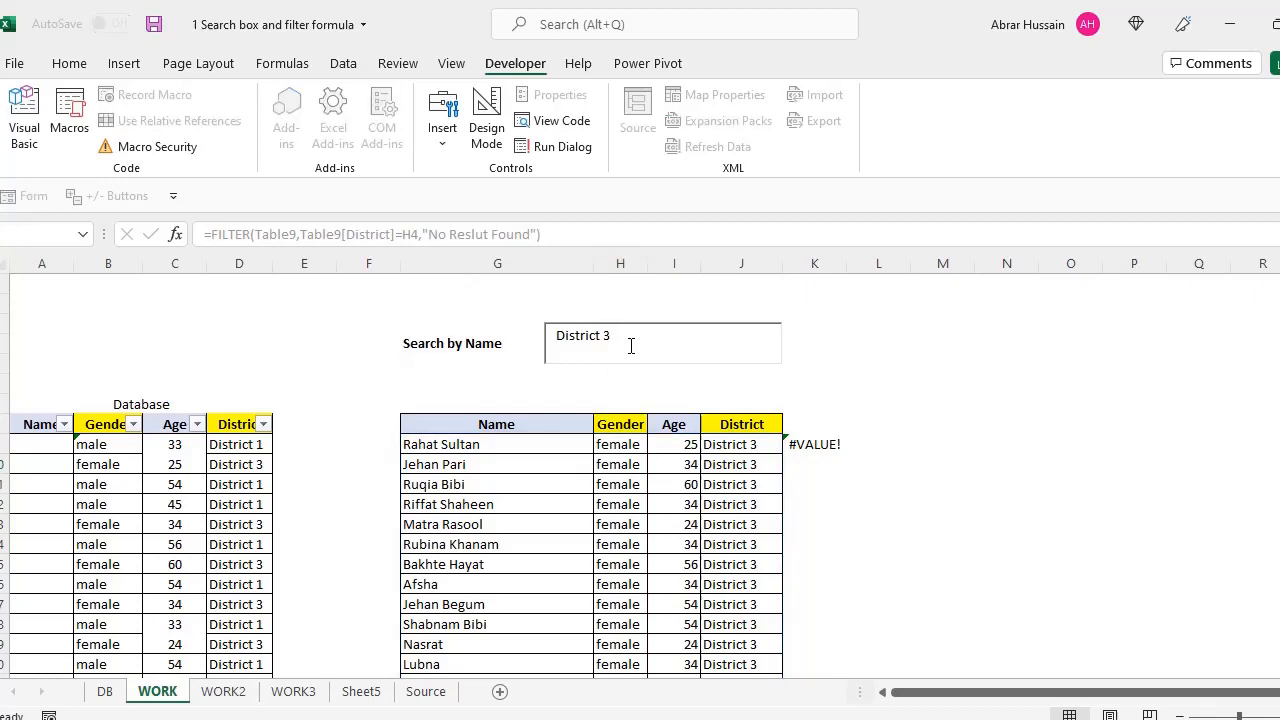
Widen column A so the Name header of the source table shows
double_click(508, 450)
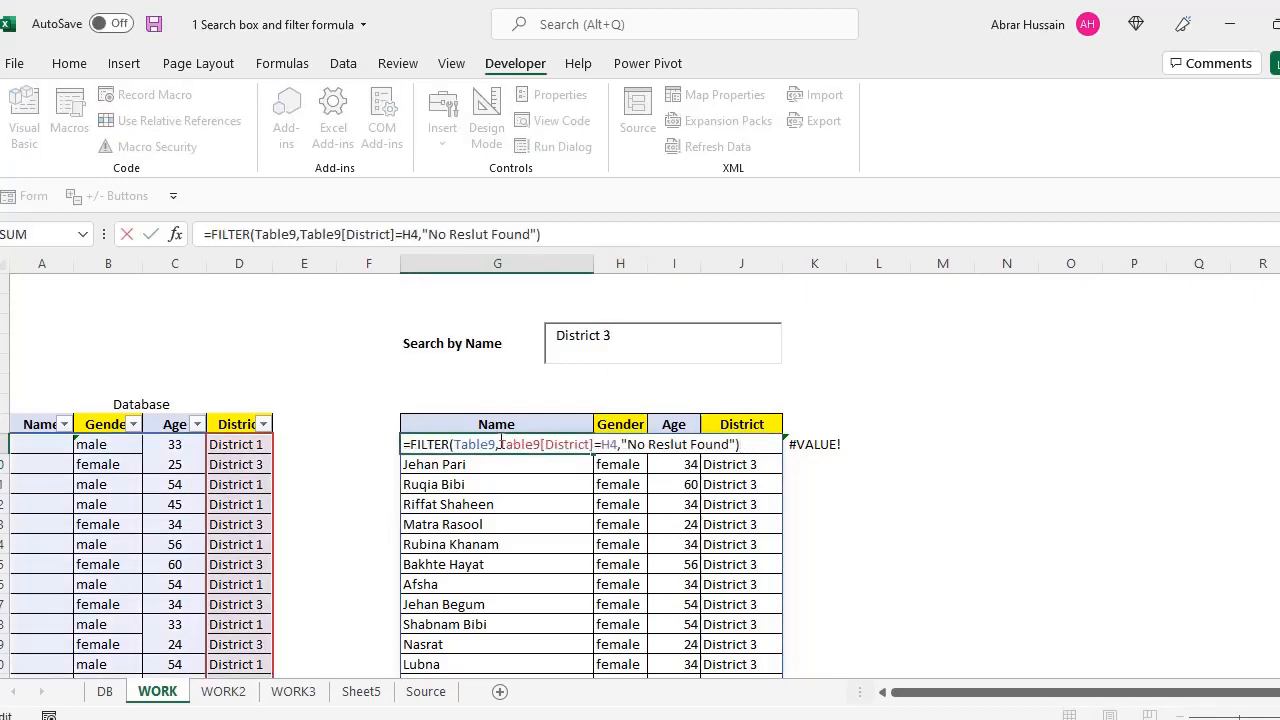
left_click(541, 444)
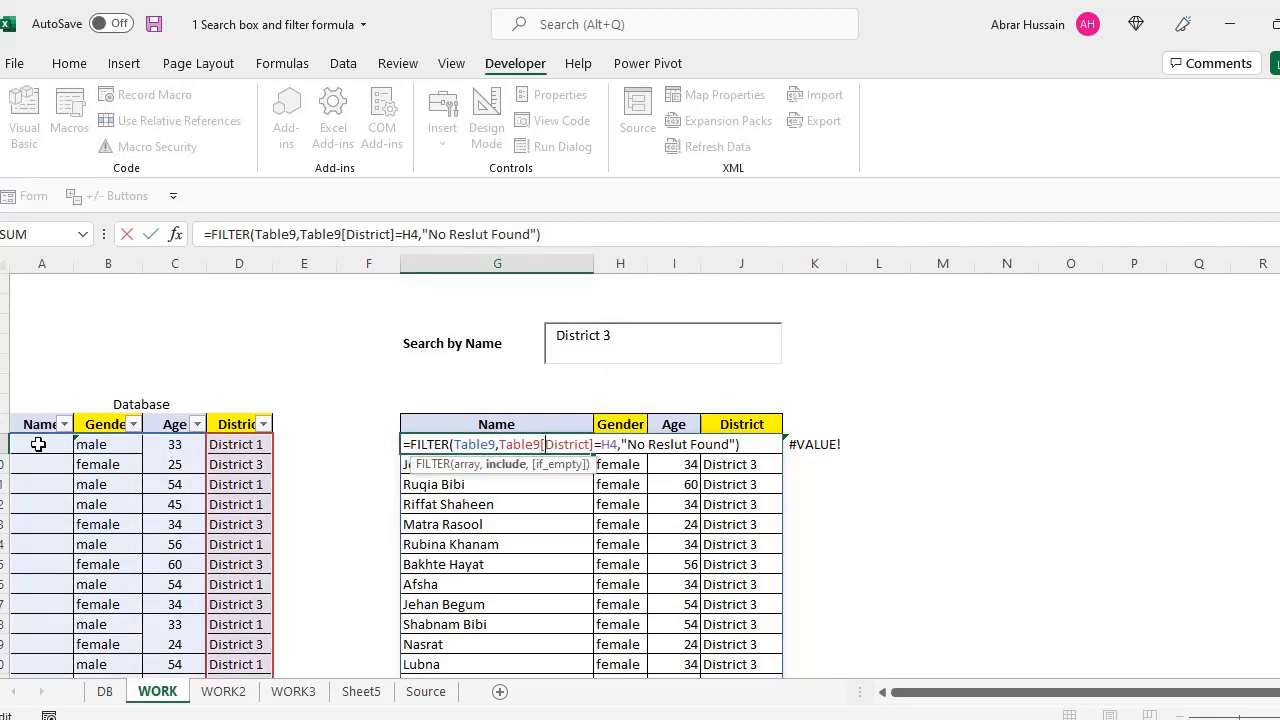
key("Escape")
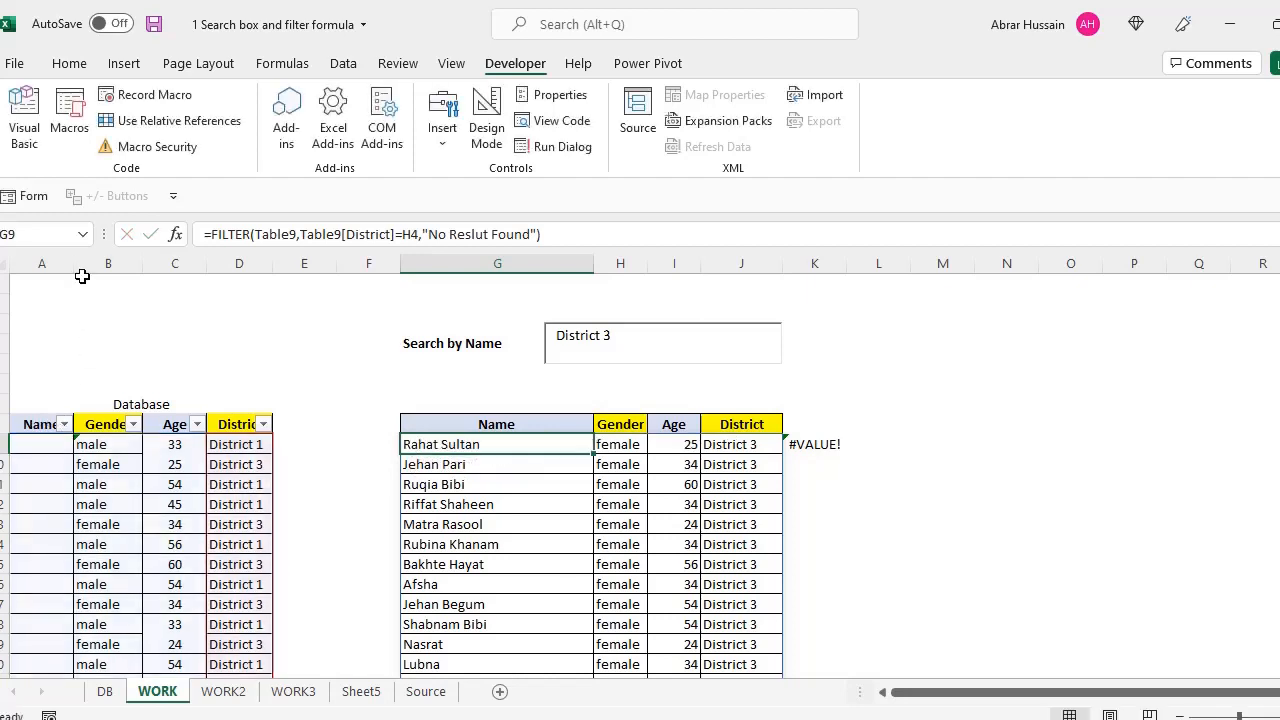
left_click_drag(73, 263, 129, 263)
left_click(91, 429)
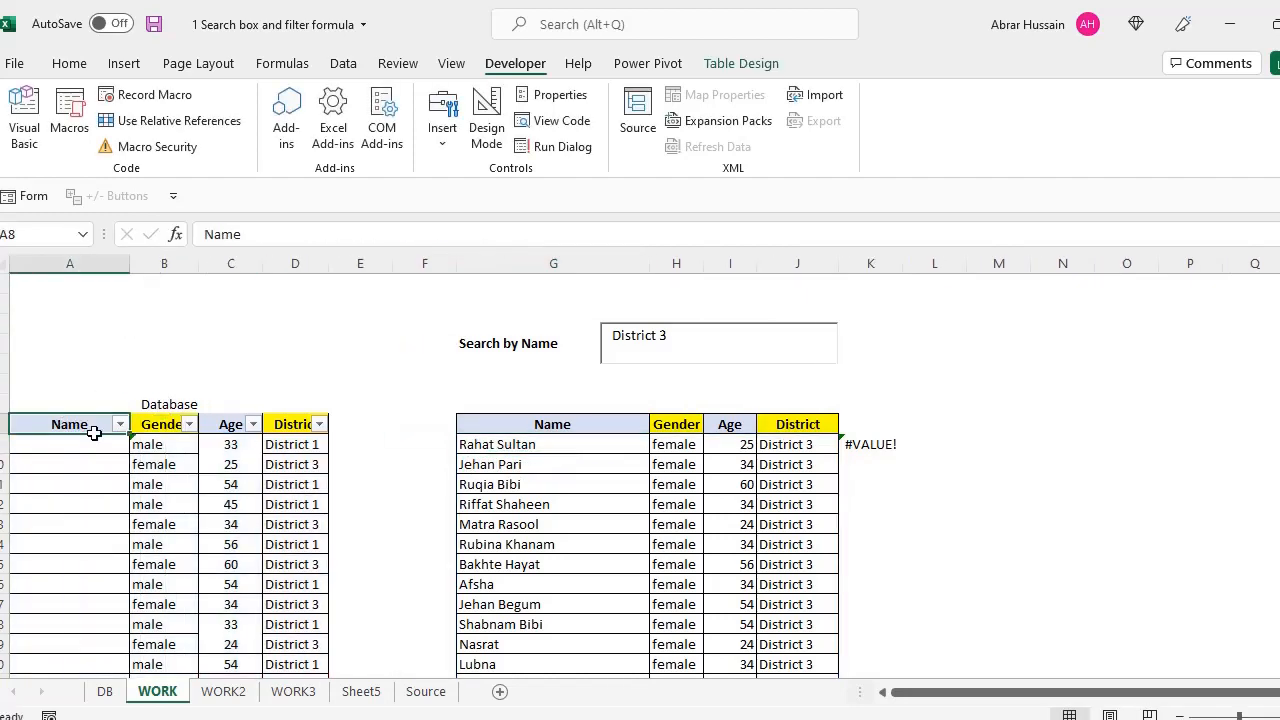
Change G9's FILTER criterion from Table9[District] to Table9[Name]=H4
double_click(560, 444)
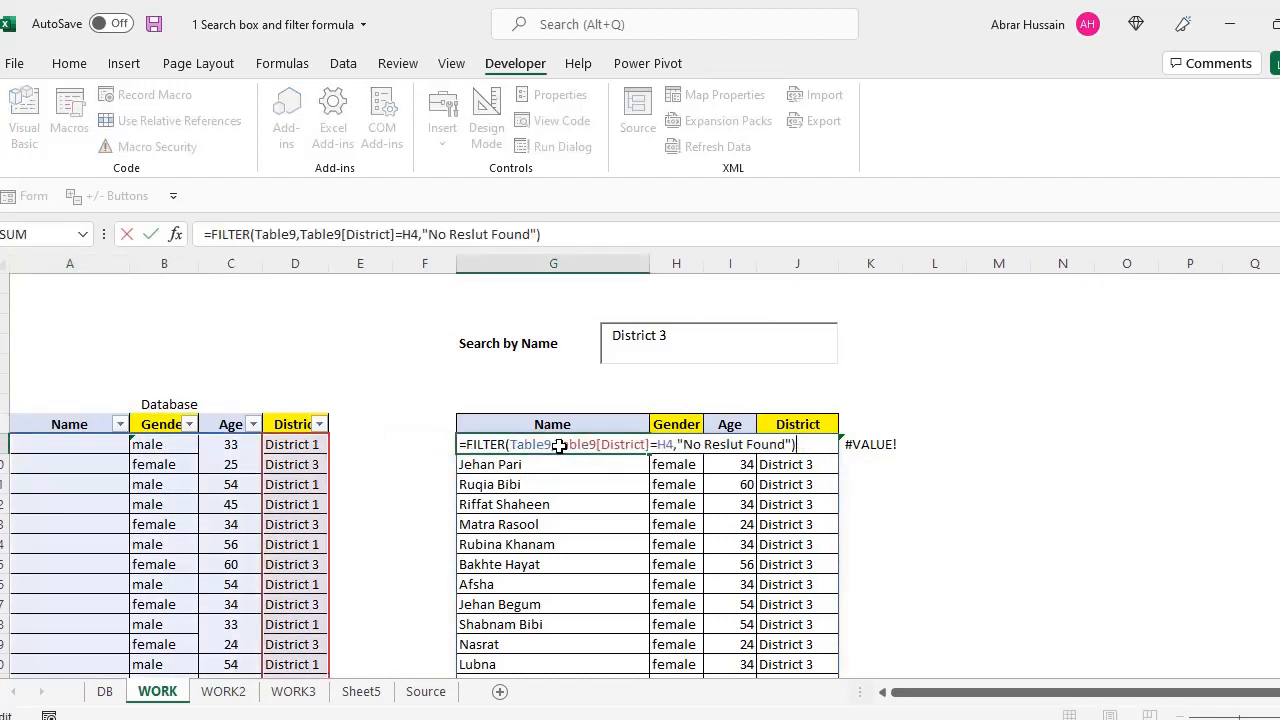
left_click_drag(601, 444, 648, 444)
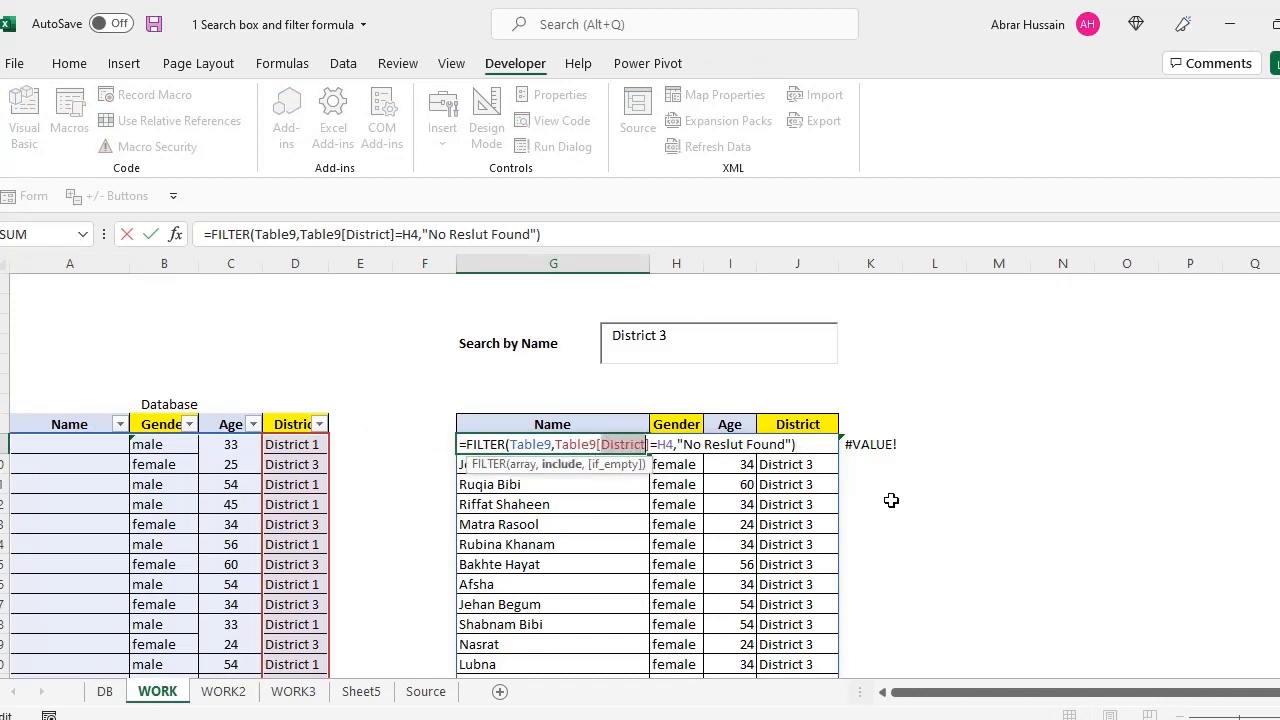
type("Name")
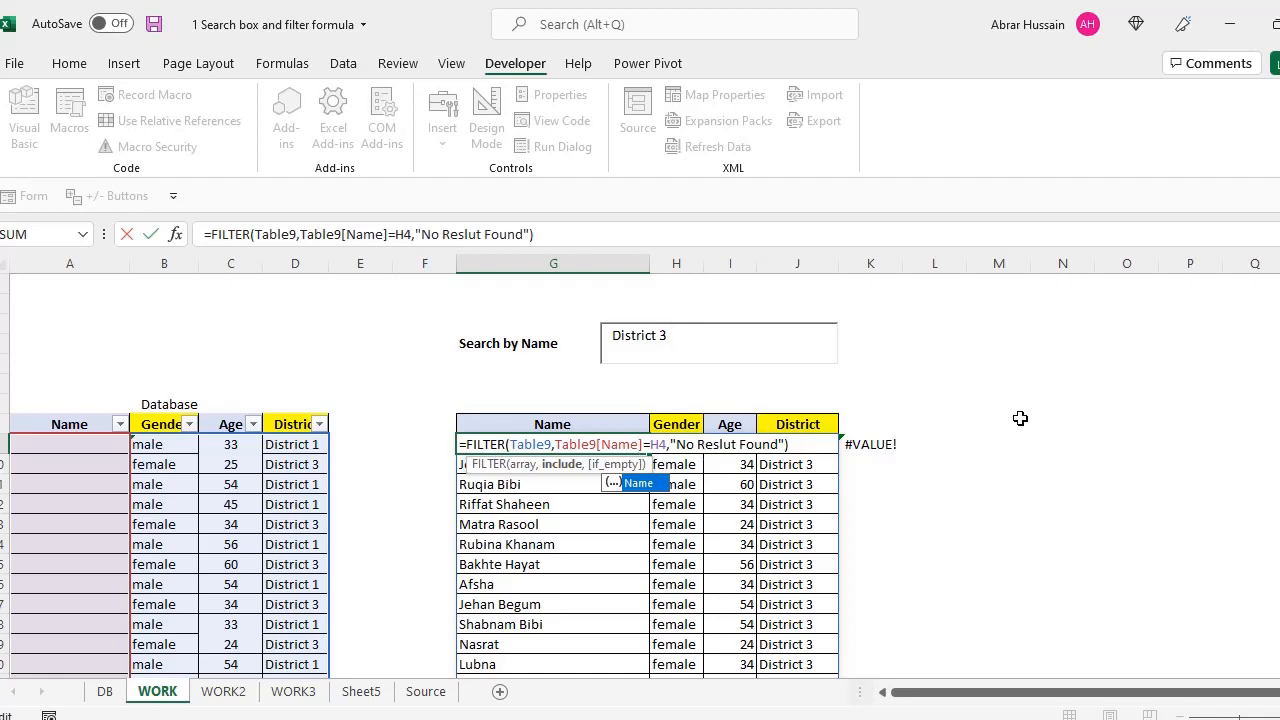
key("Return")
key("Up")
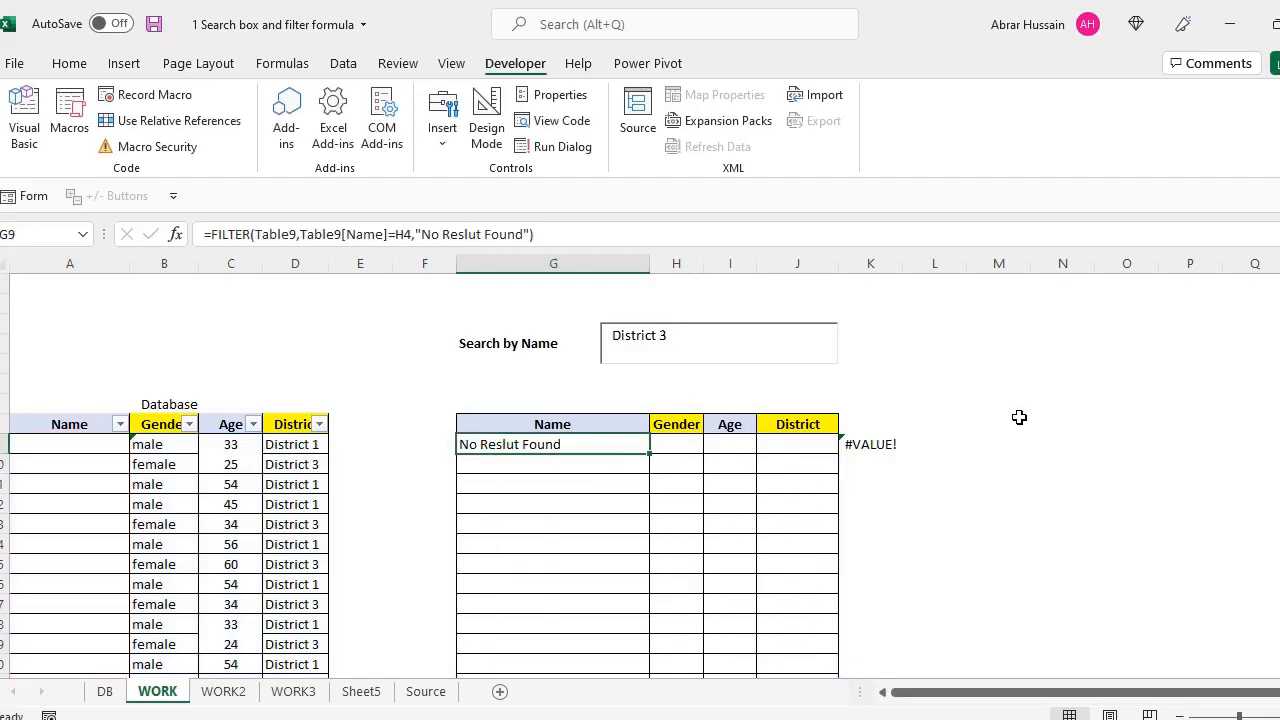
left_click_drag(675, 339, 567, 343)
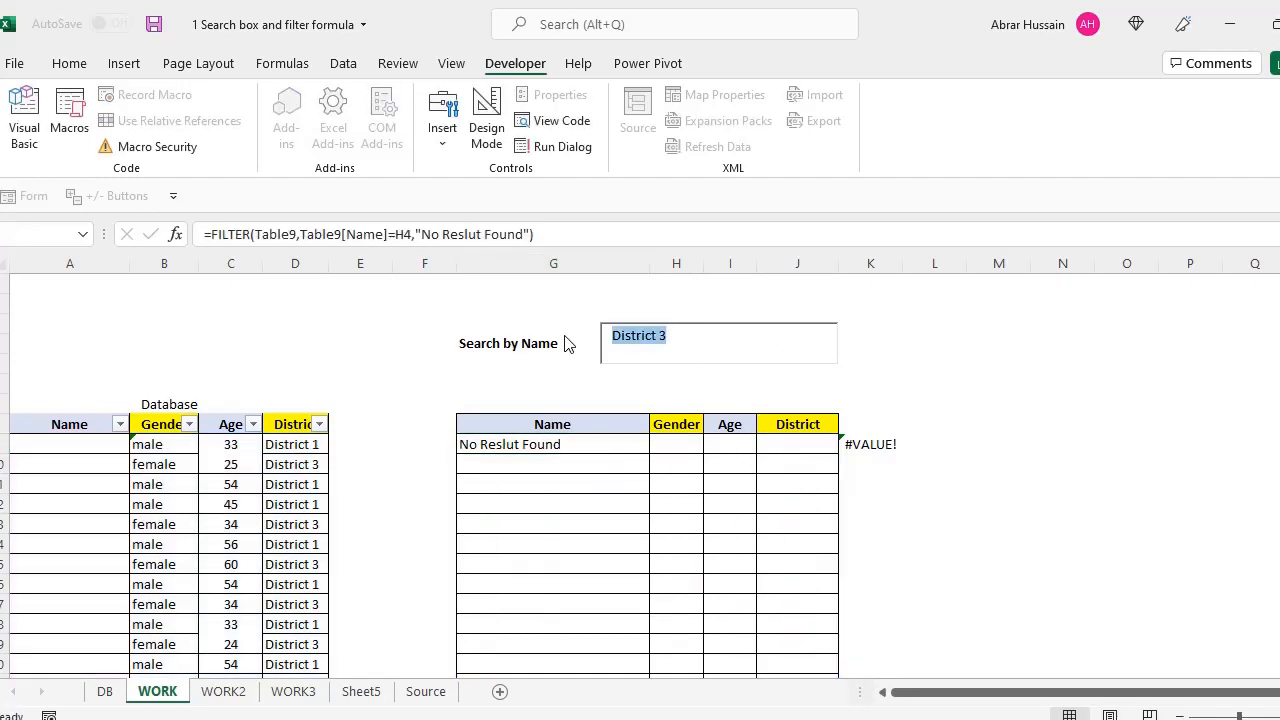
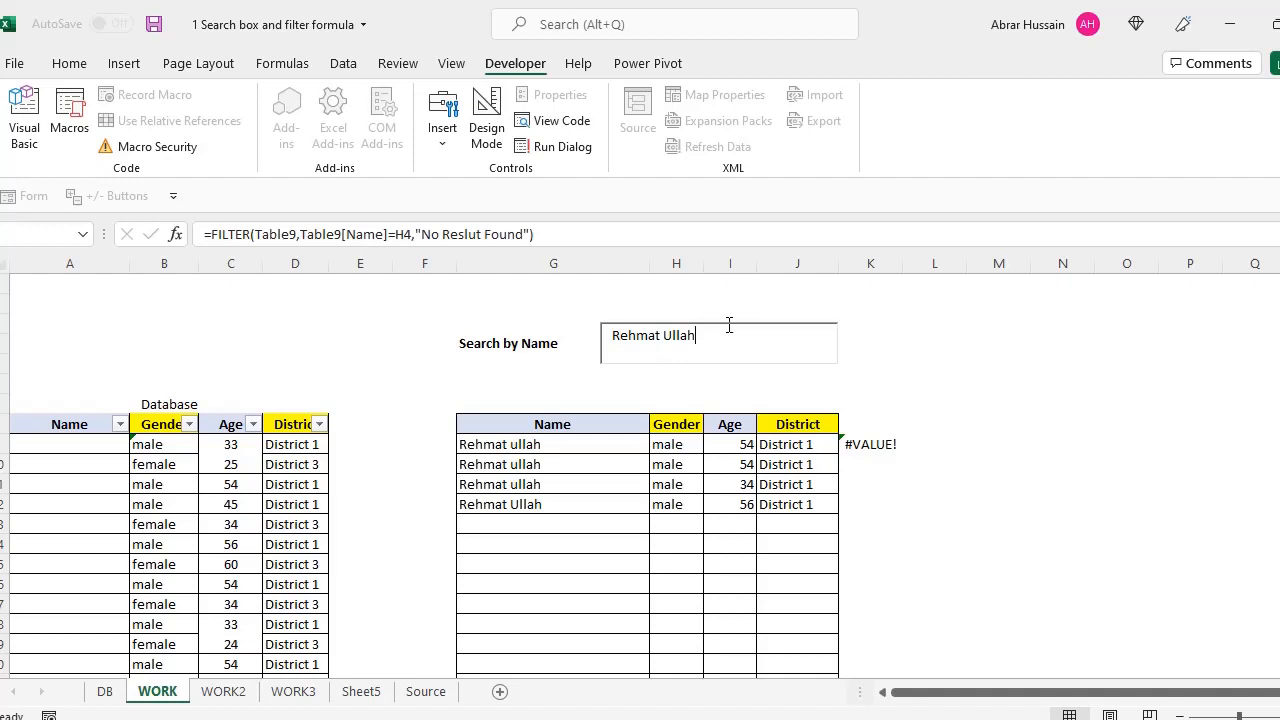
left_click_drag(512, 444, 511, 521)
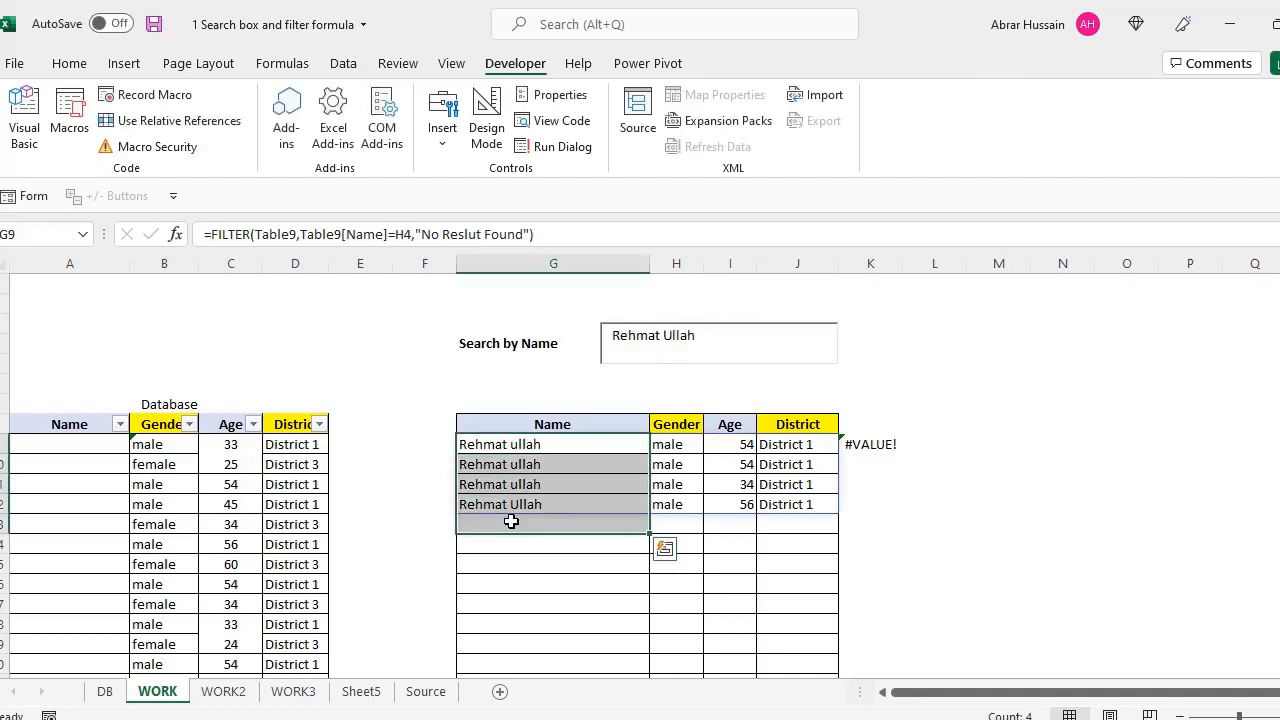
left_click(512, 447)
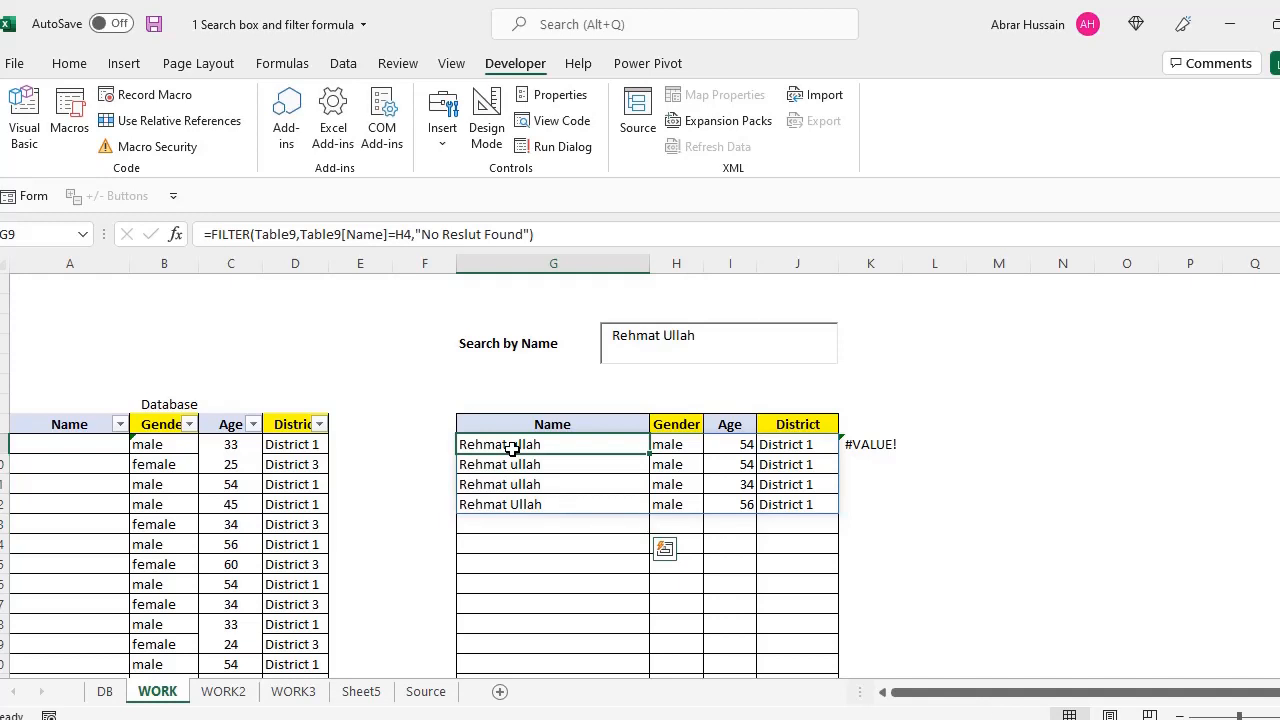
left_click(669, 446)
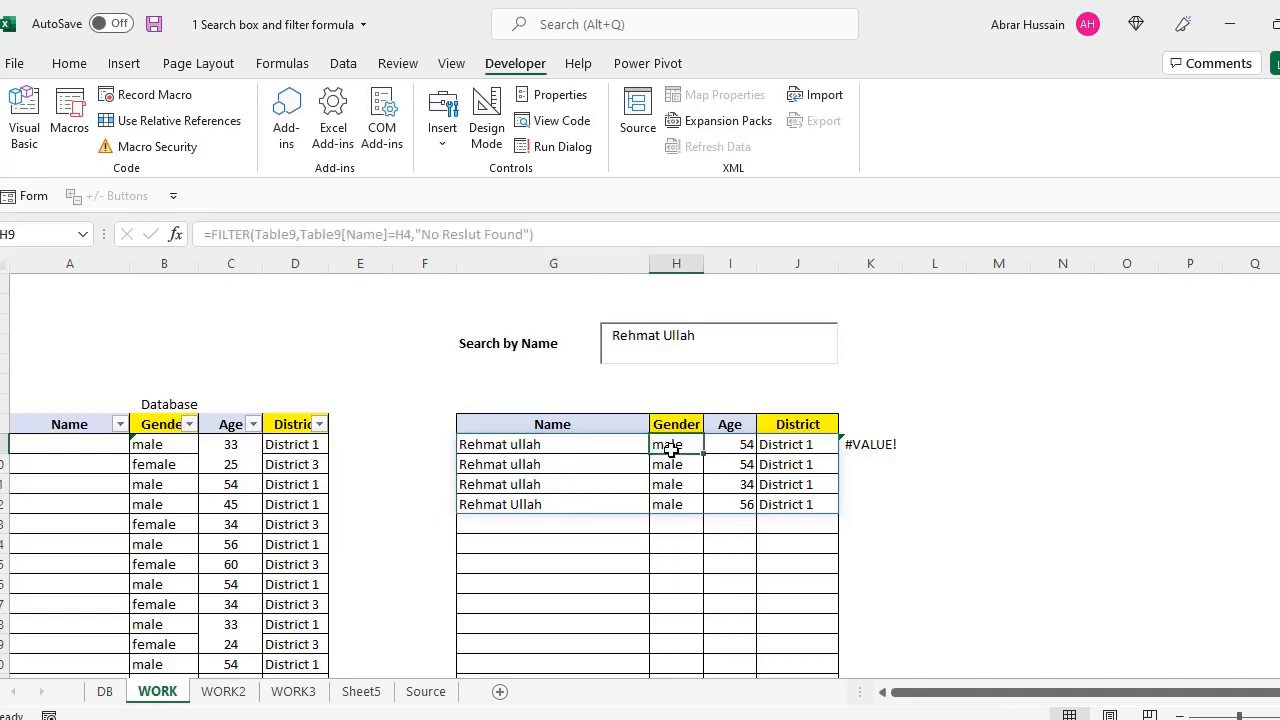
left_click(740, 452)
left_click_drag(802, 450, 795, 506)
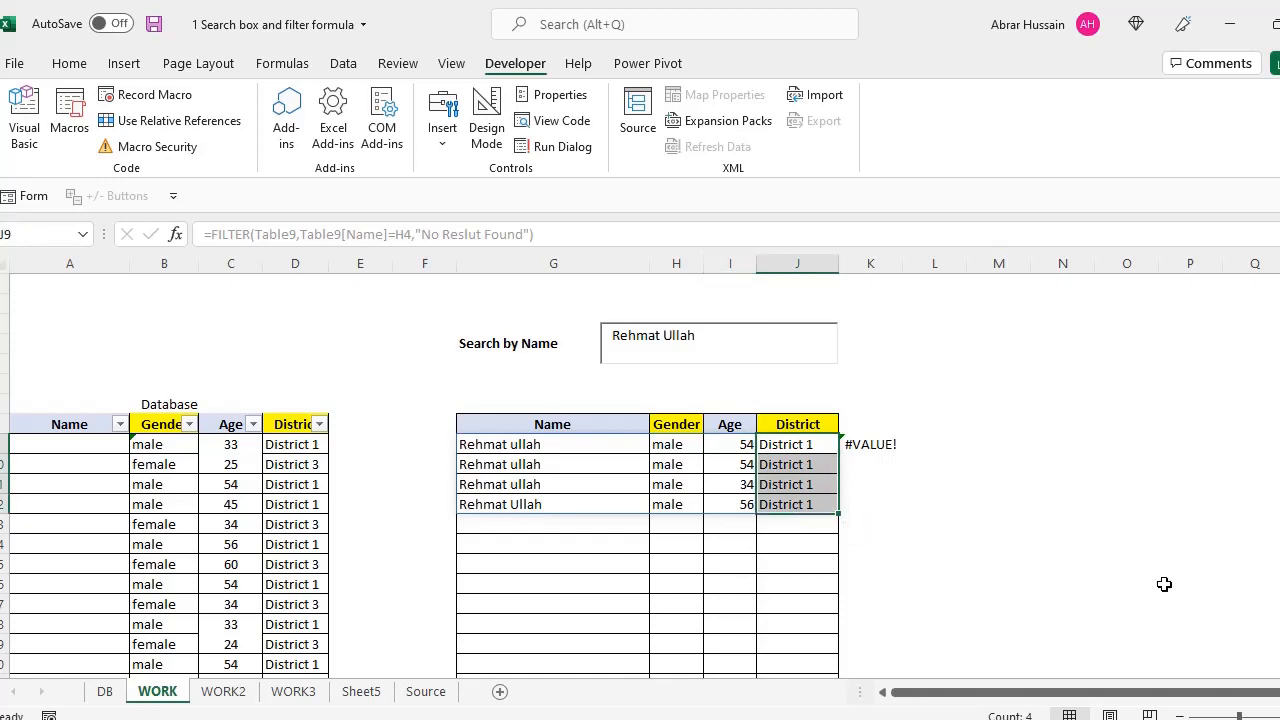
left_click(536, 449)
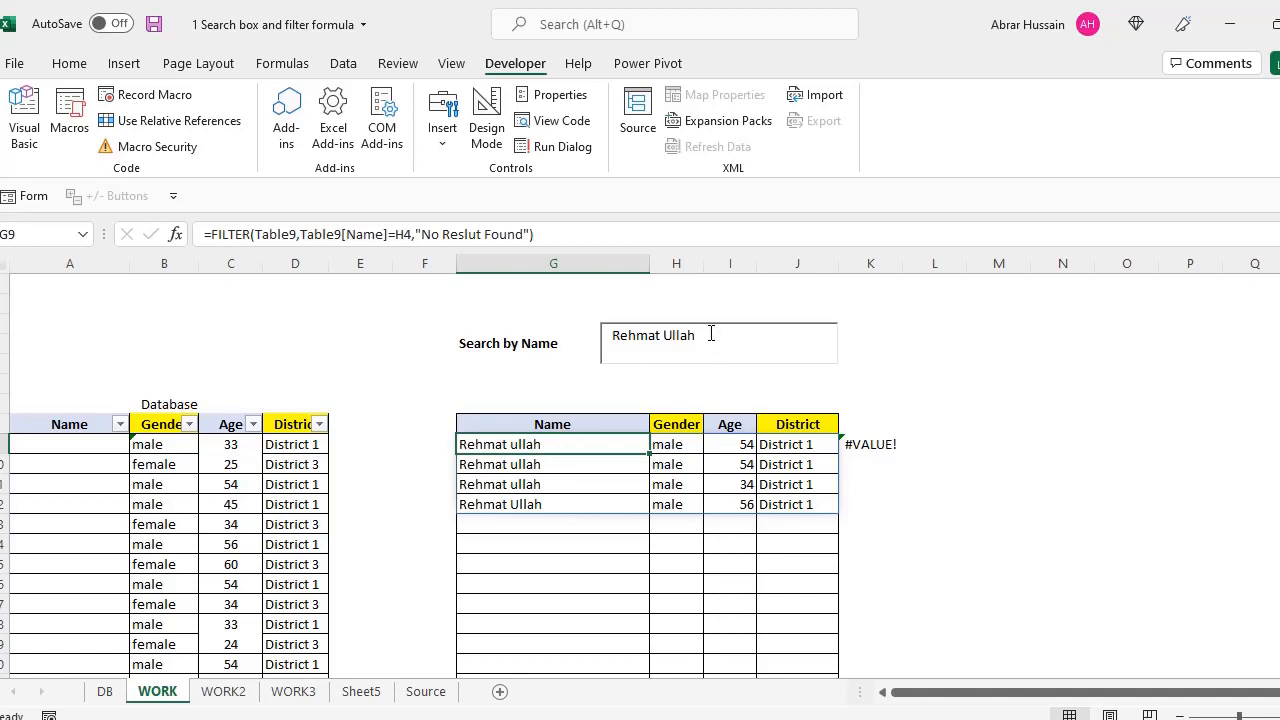
left_click_drag(709, 333, 577, 345)
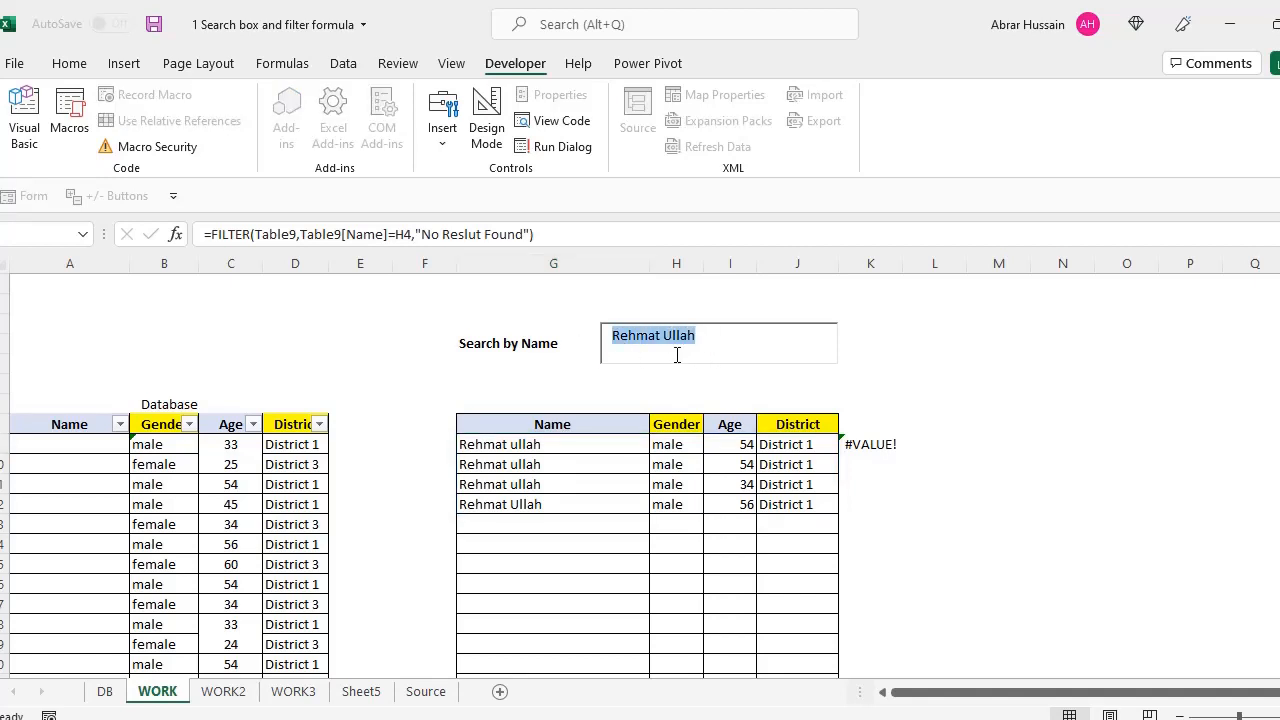
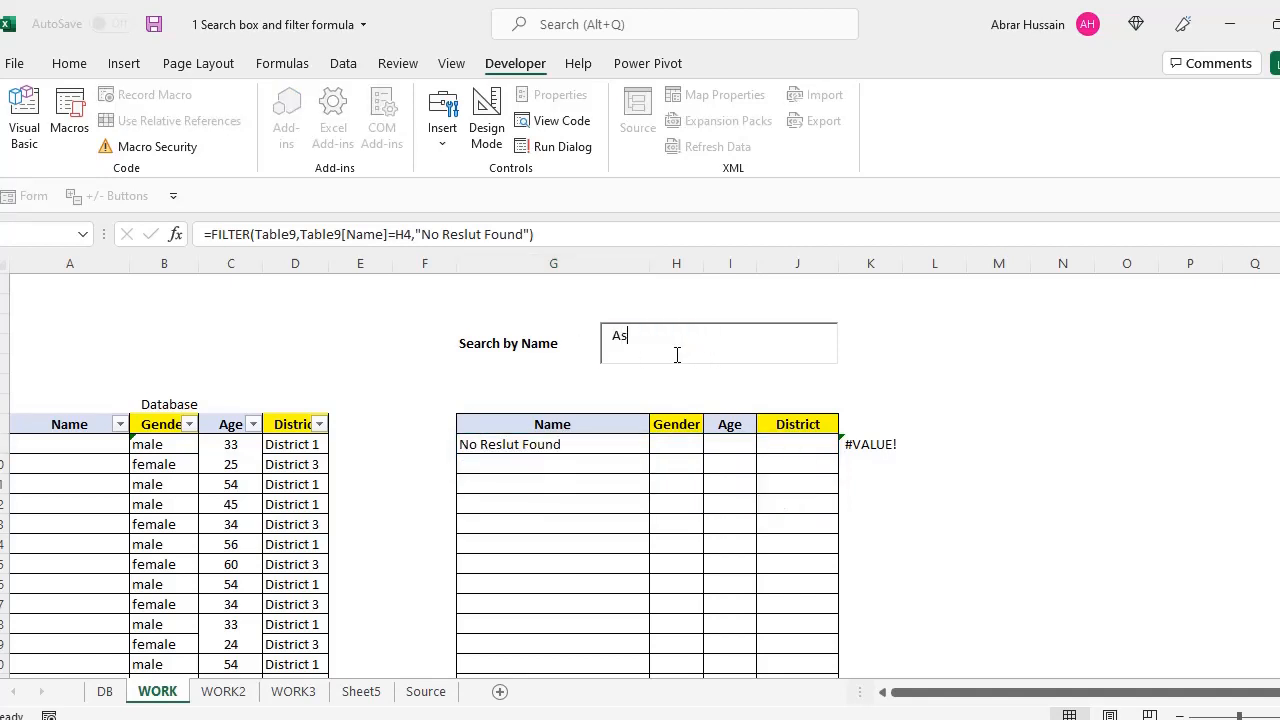
left_click(1005, 499)
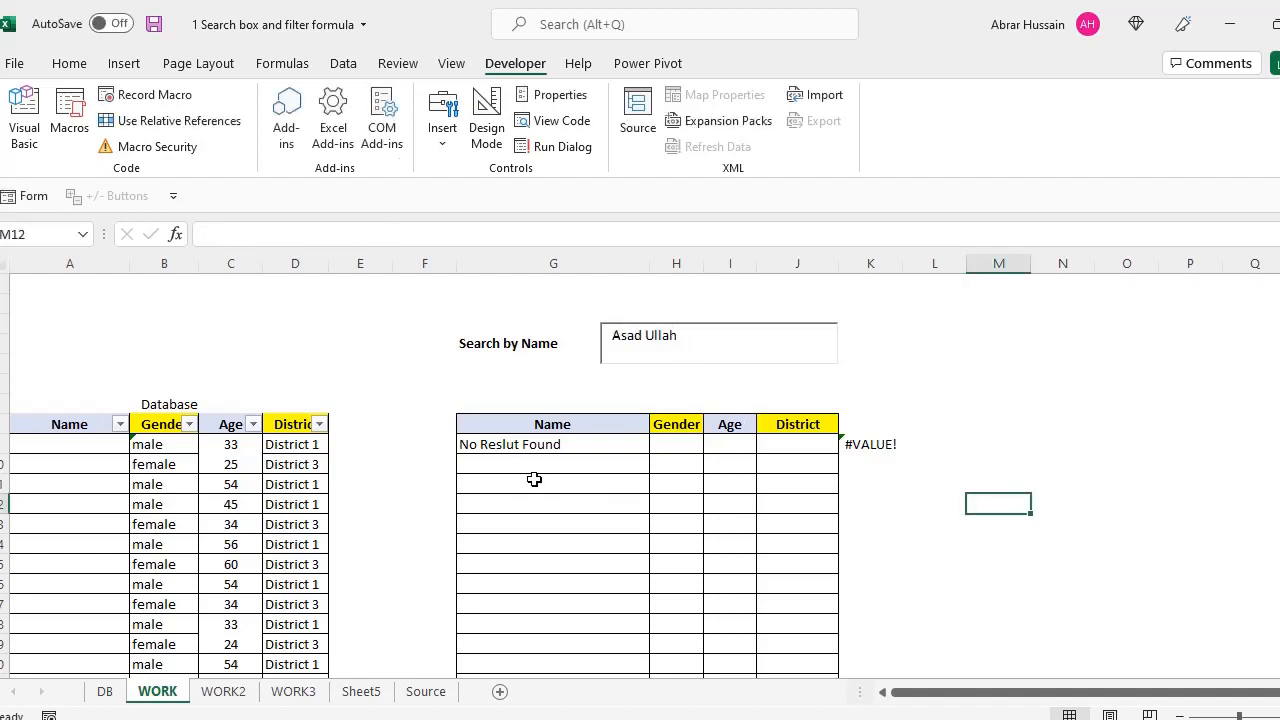
left_click(524, 445)
left_click_drag(690, 337, 515, 345)
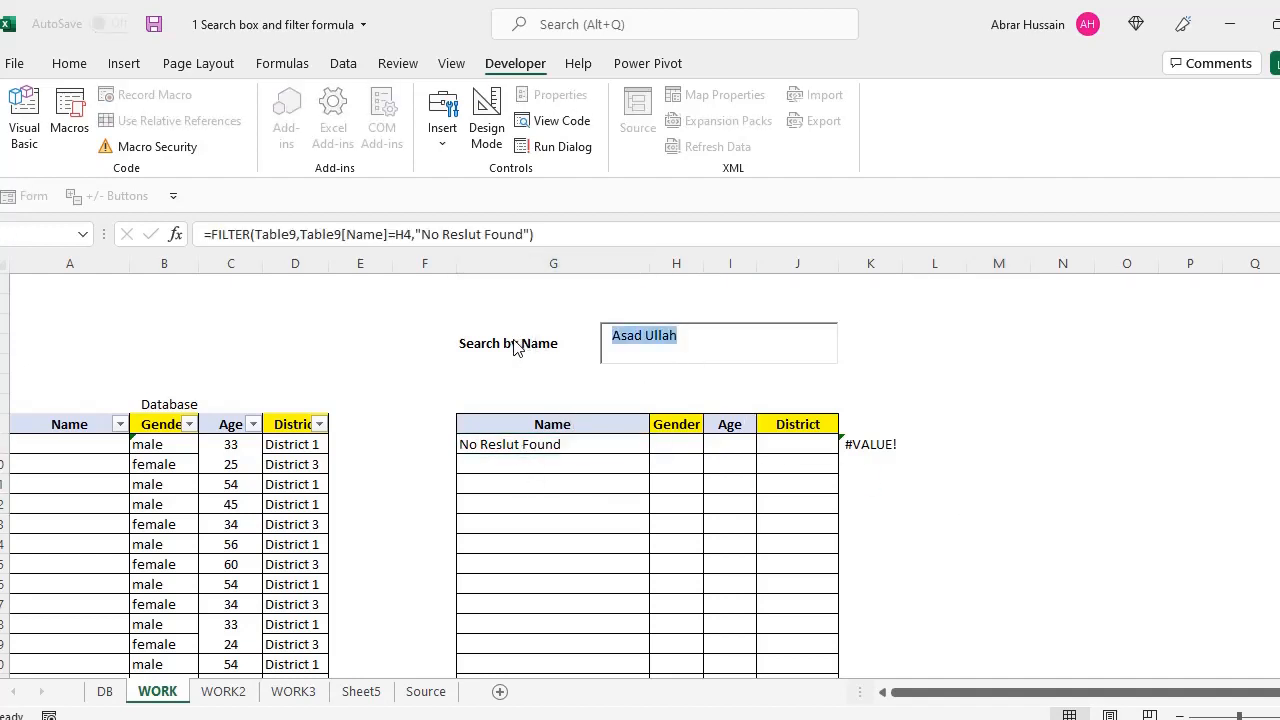
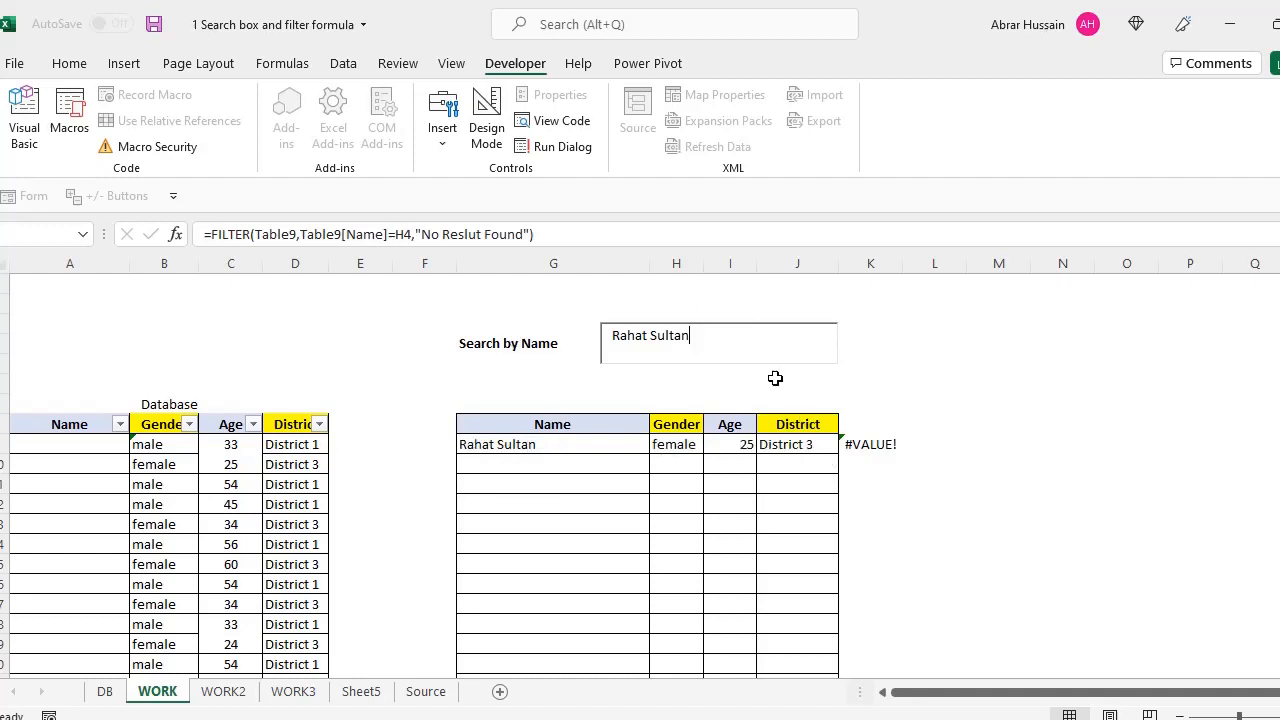
left_click_drag(726, 335, 549, 332)
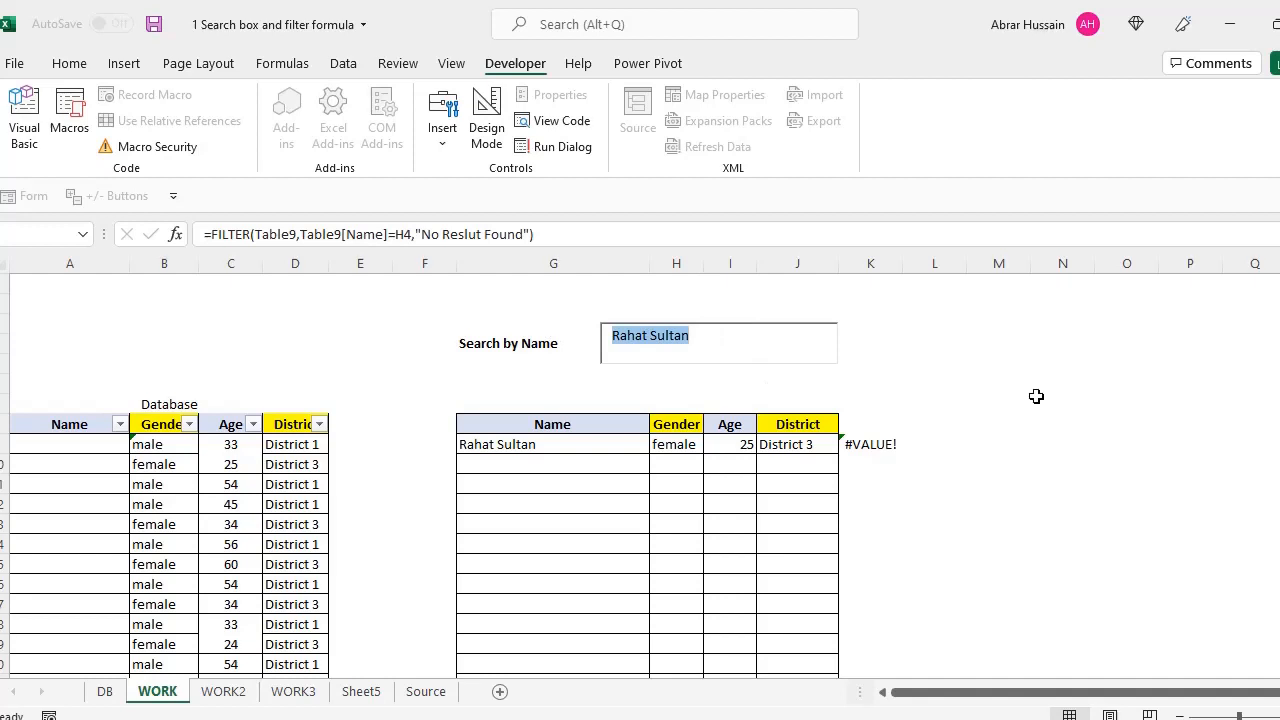
Try the partial names 'Abrar' and then 'Sultan' in the search box
type("Abrar")
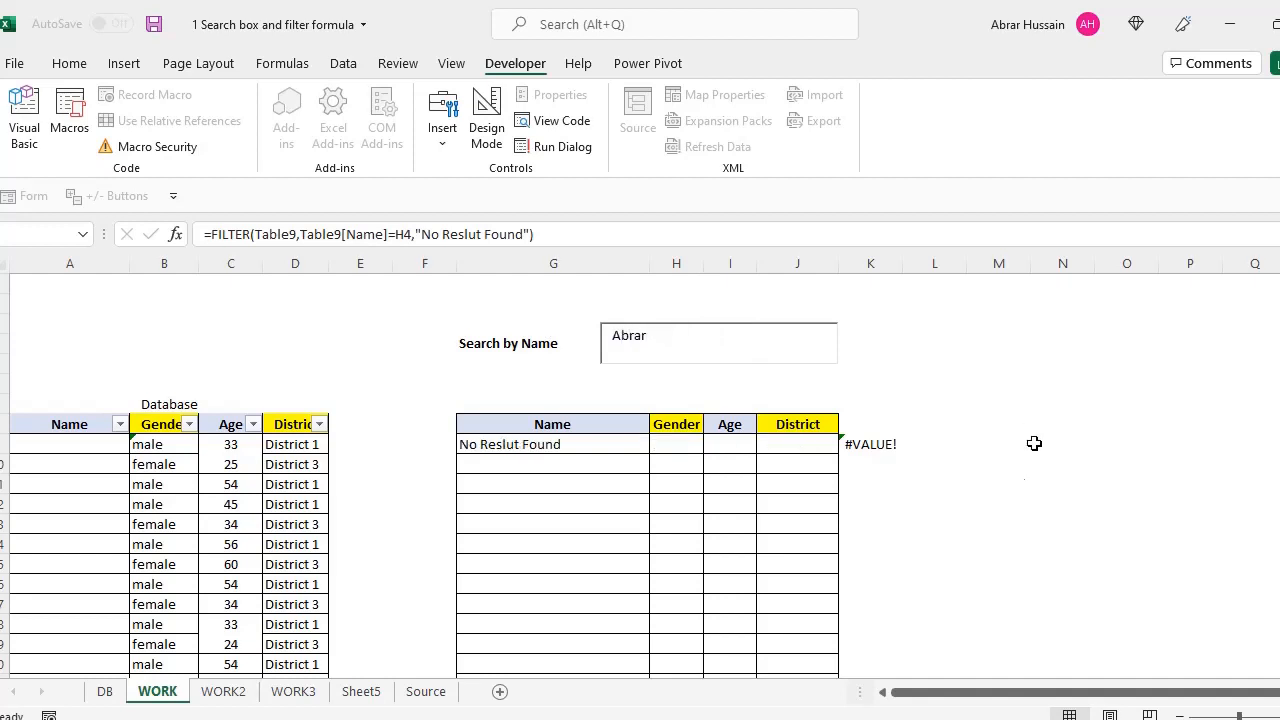
left_click(531, 520)
left_click(505, 464)
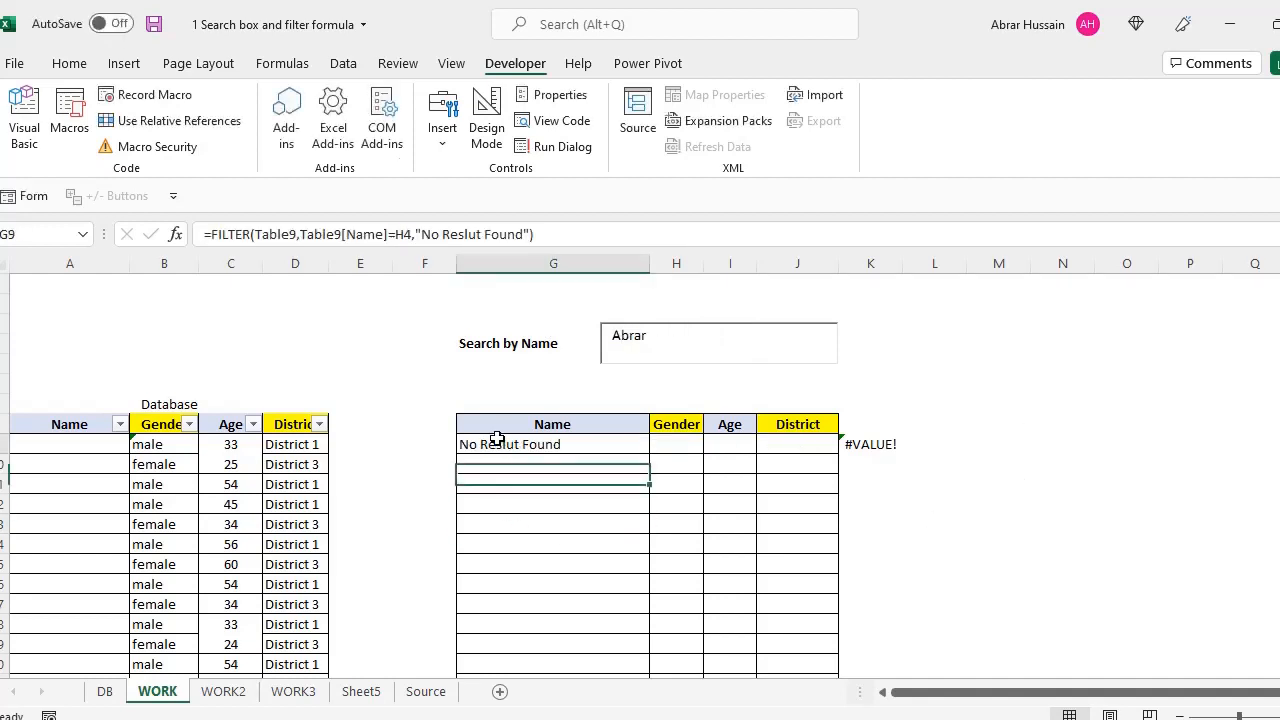
left_click(505, 441)
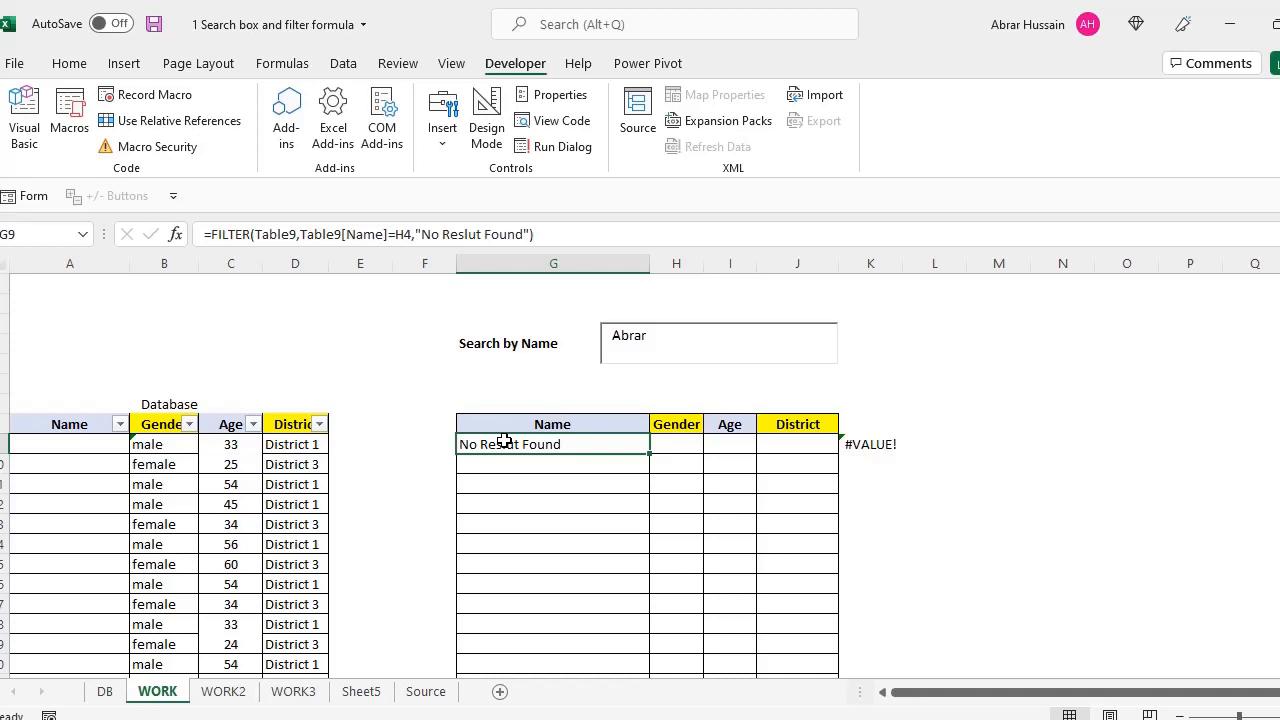
left_click(650, 335)
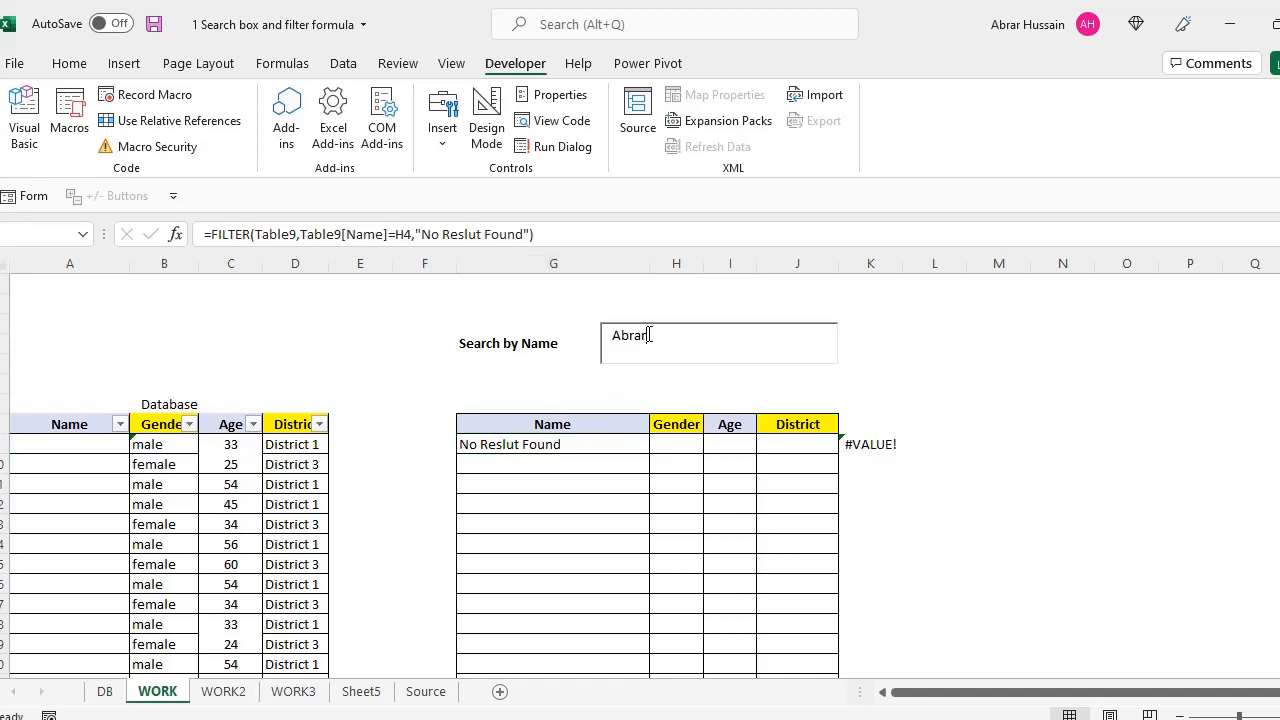
left_click_drag(660, 337, 594, 337)
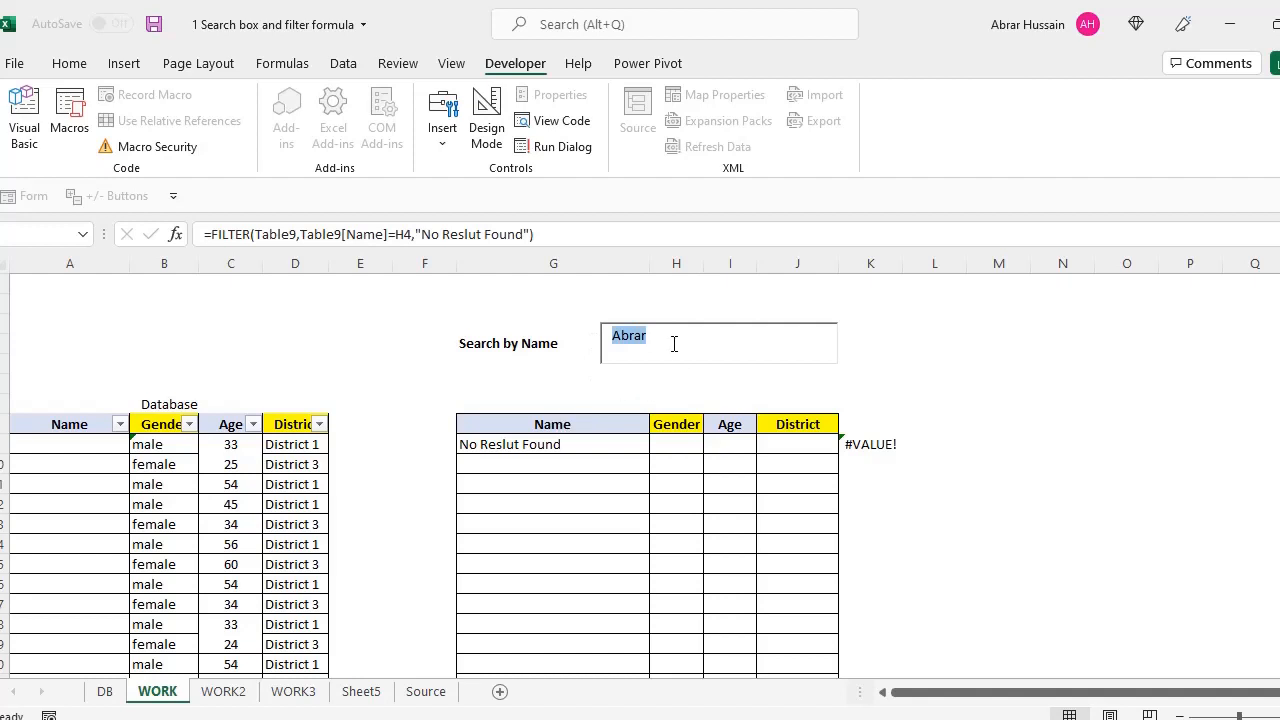
type("Sultan")
Try the partial texts 'A' and then 'ch', refreshing the results each time
left_click_drag(664, 333, 579, 335)
type("A")
left_click_drag(632, 340, 594, 343)
type("ch")
left_click(574, 444)
Inspect the results table cells and the Search and Is Number headings
left_click(600, 481)
left_click(586, 454)
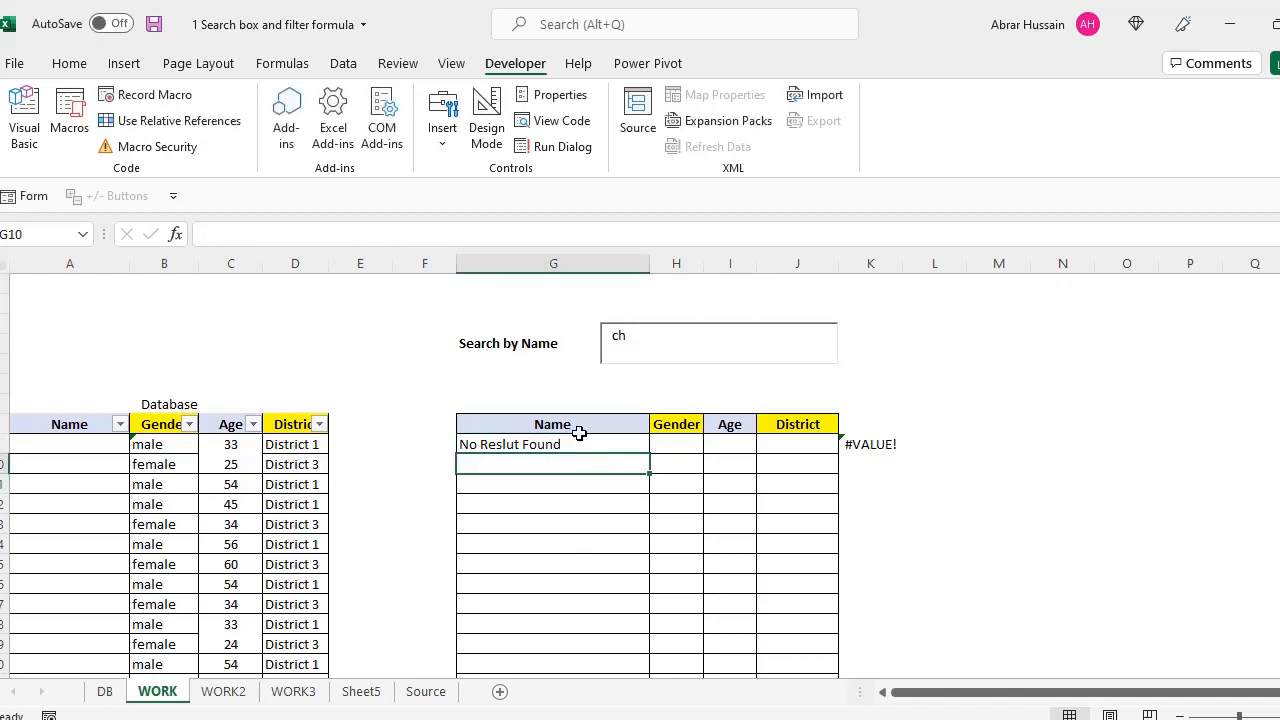
left_click(578, 430)
left_click(625, 456)
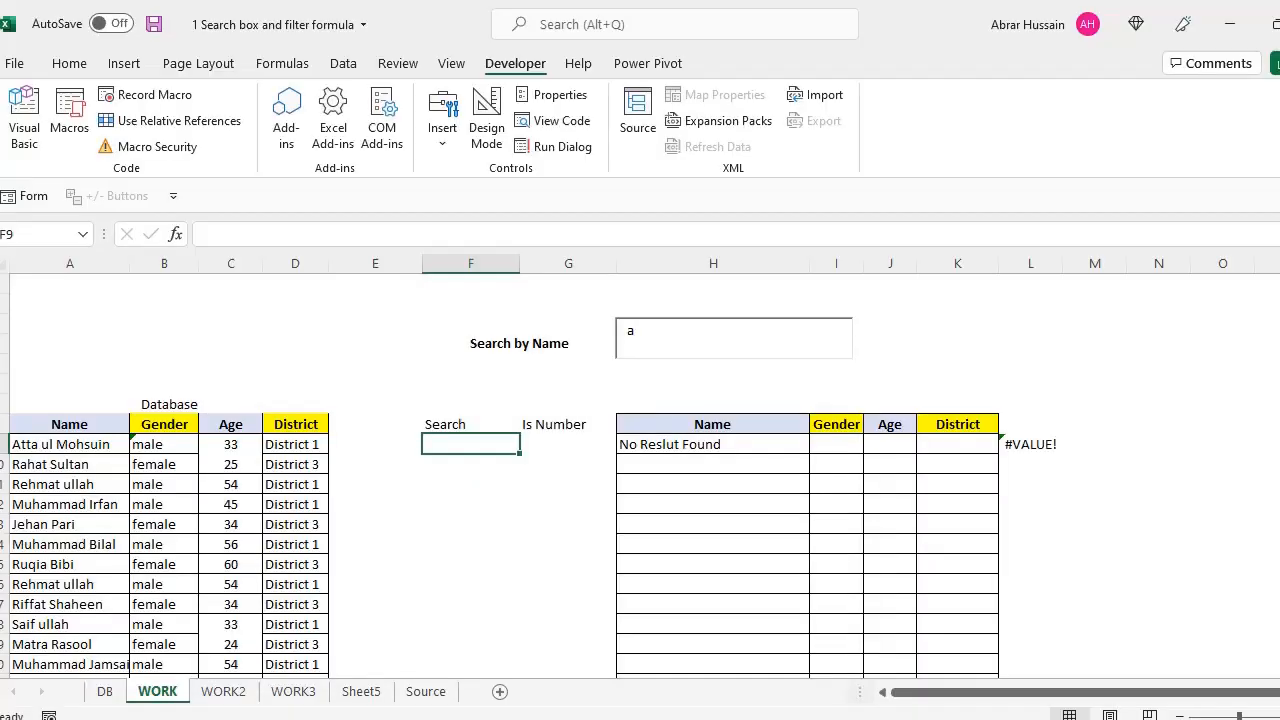
left_click(464, 421)
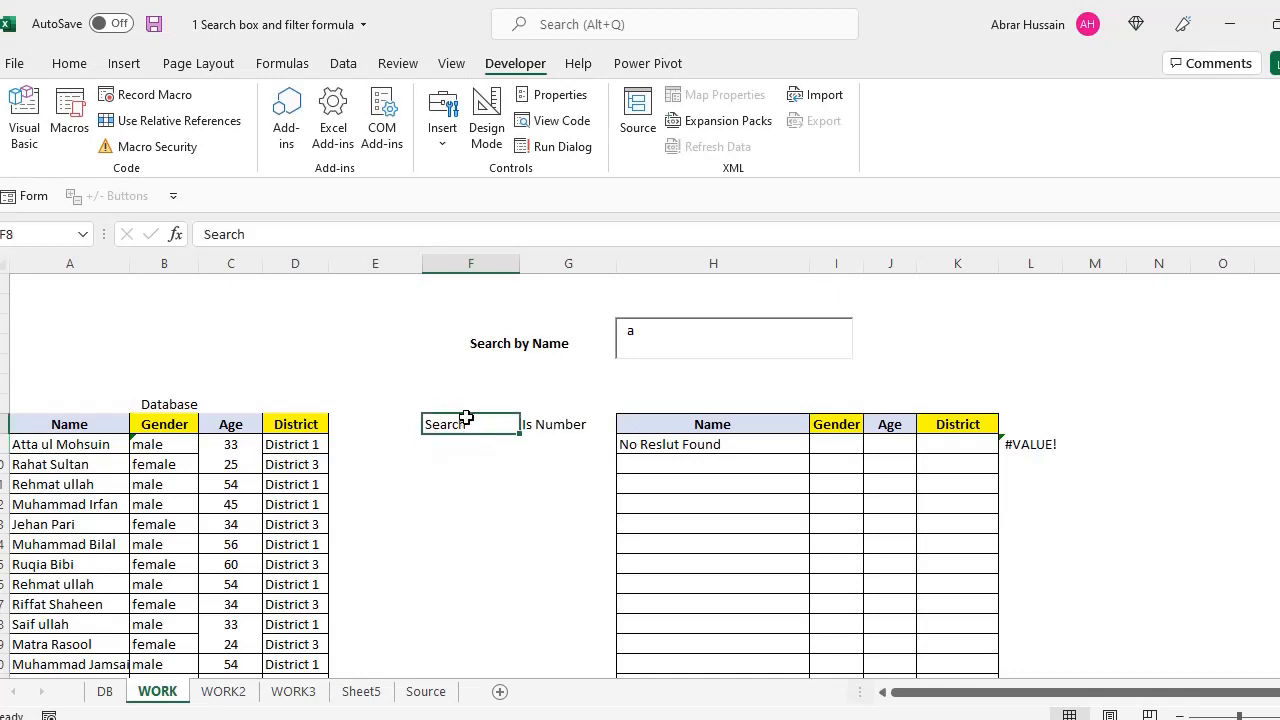
left_click(530, 418)
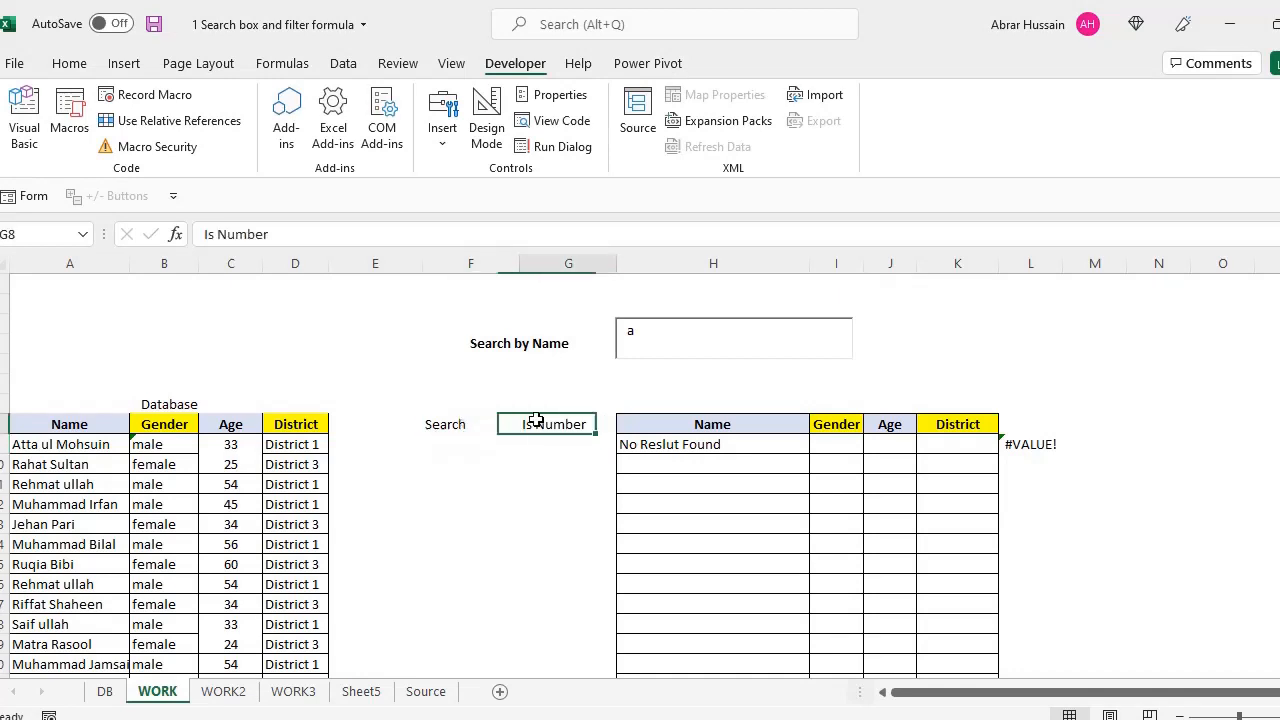
Point out the Name, Database and District cells, then mark both helper headings
left_click(446, 432)
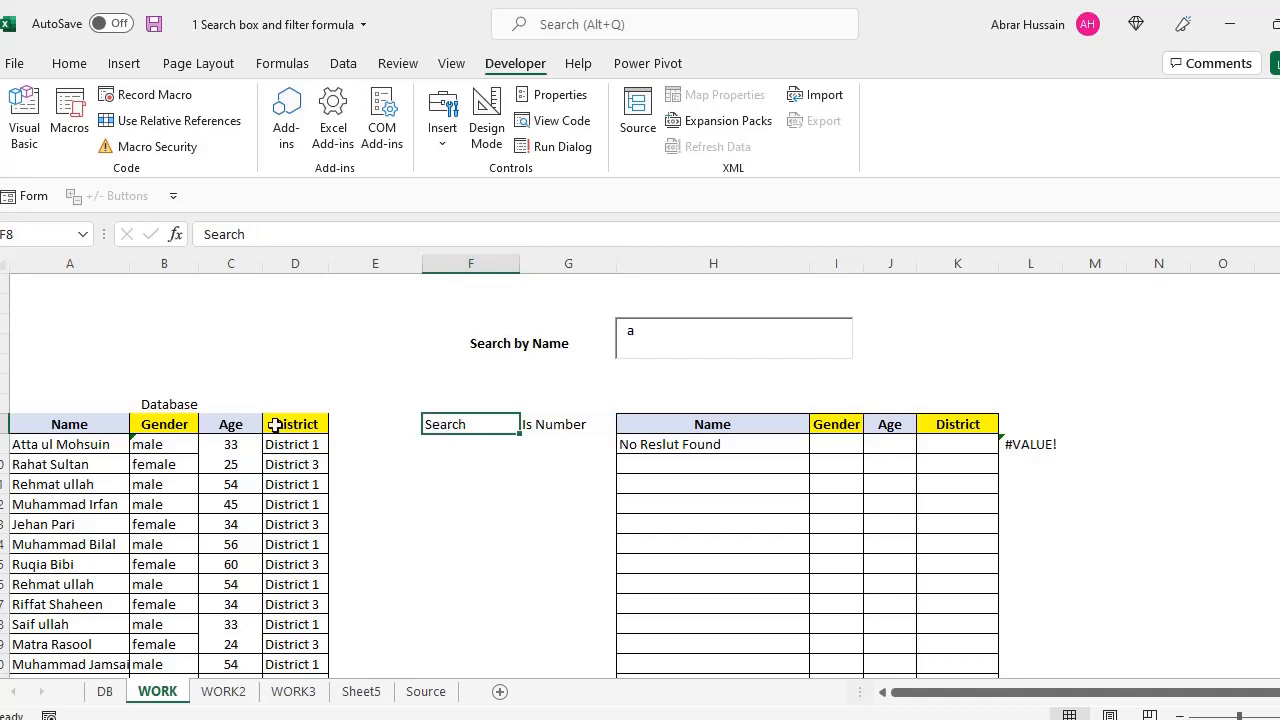
left_click(52, 414)
left_click(152, 412)
left_click(298, 422)
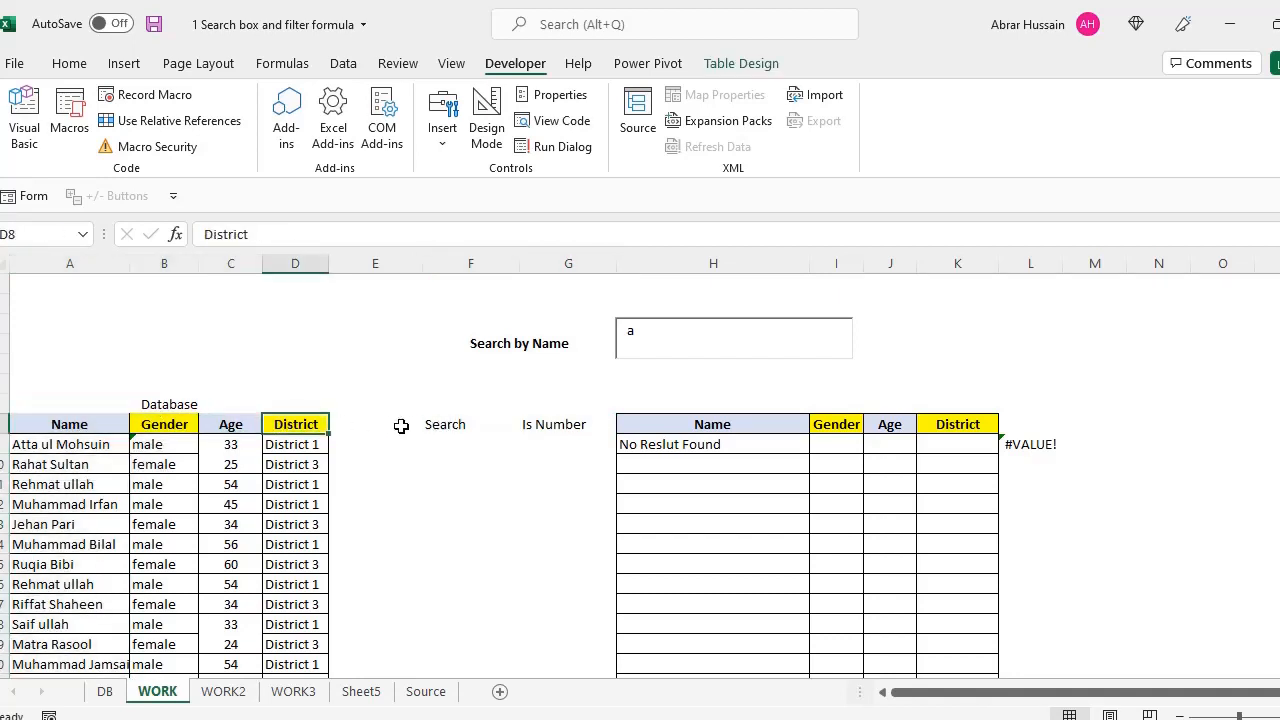
left_click_drag(446, 428, 542, 425)
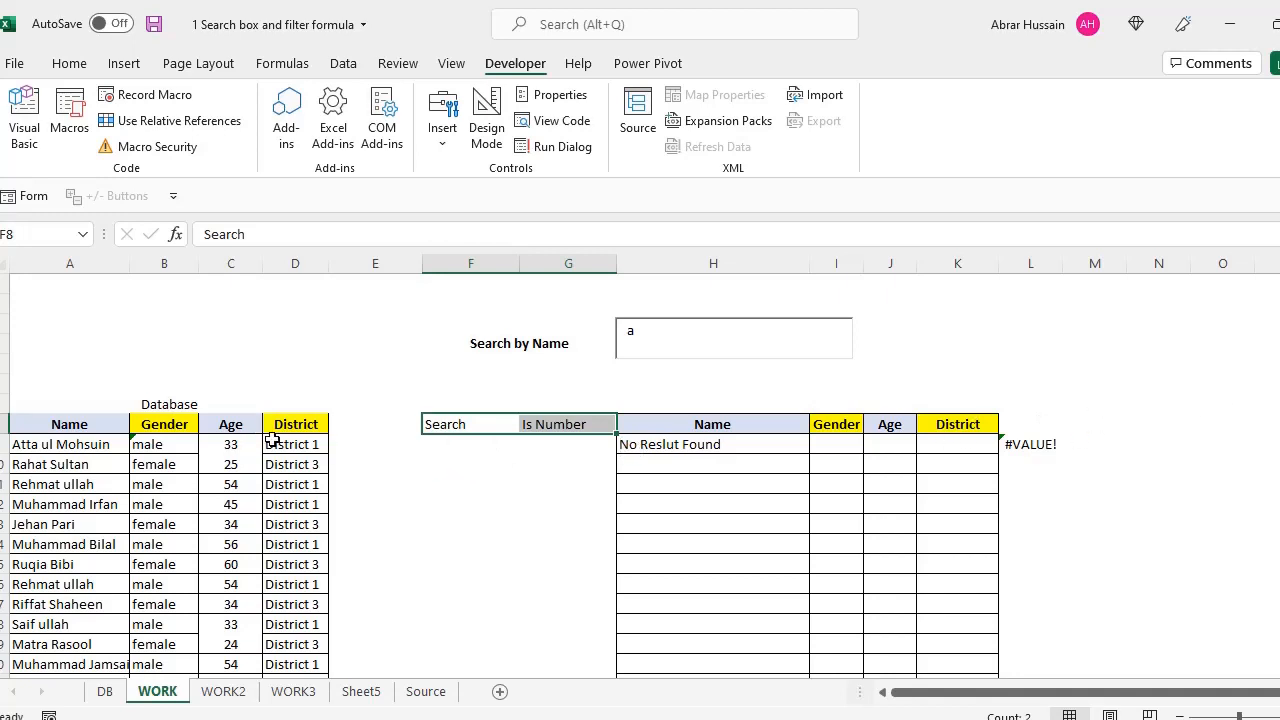
Mark the top rows of the Database table, then select F9 under Search
left_click(80, 406)
left_click_drag(86, 446, 86, 543)
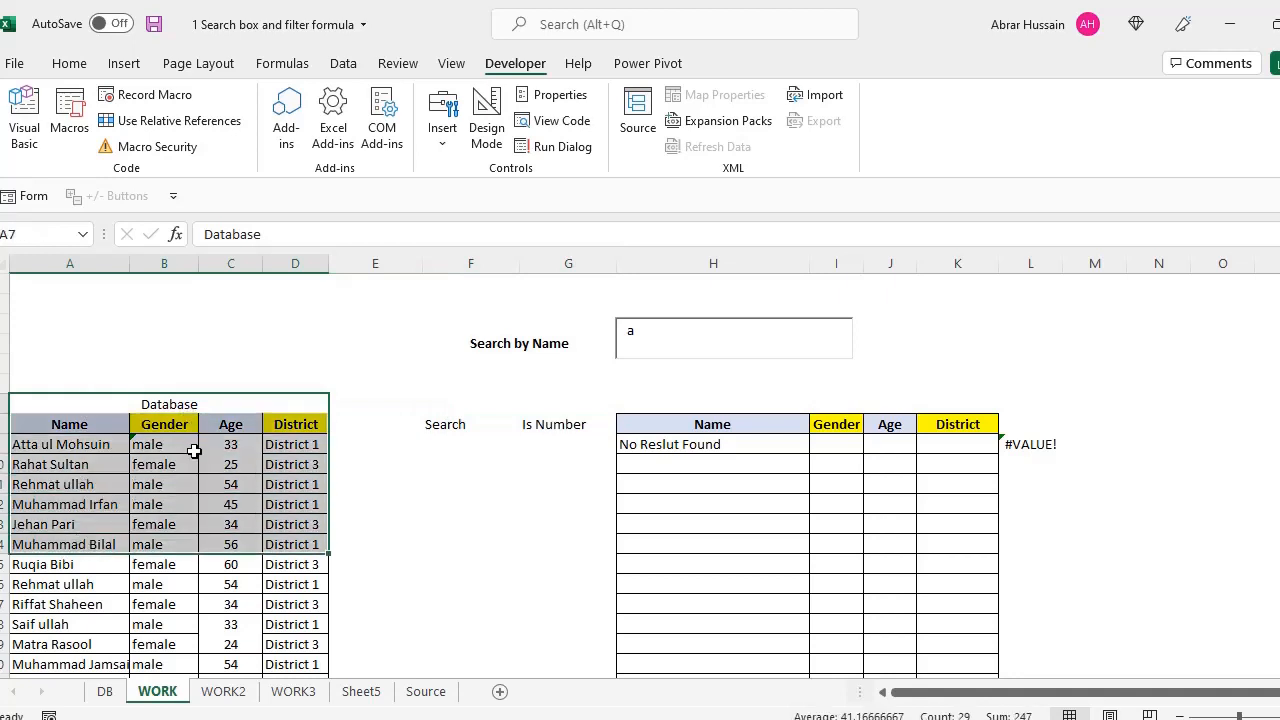
left_click(455, 421)
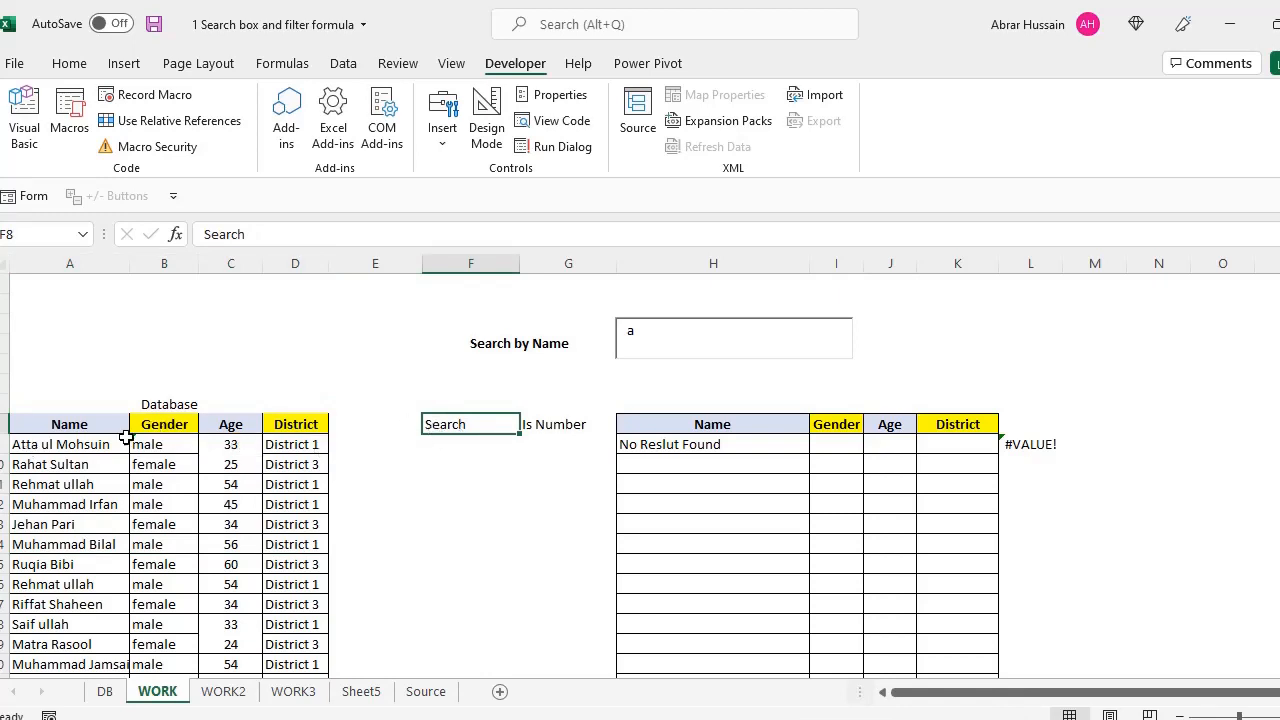
left_click_drag(149, 406, 331, 457)
left_click(445, 426)
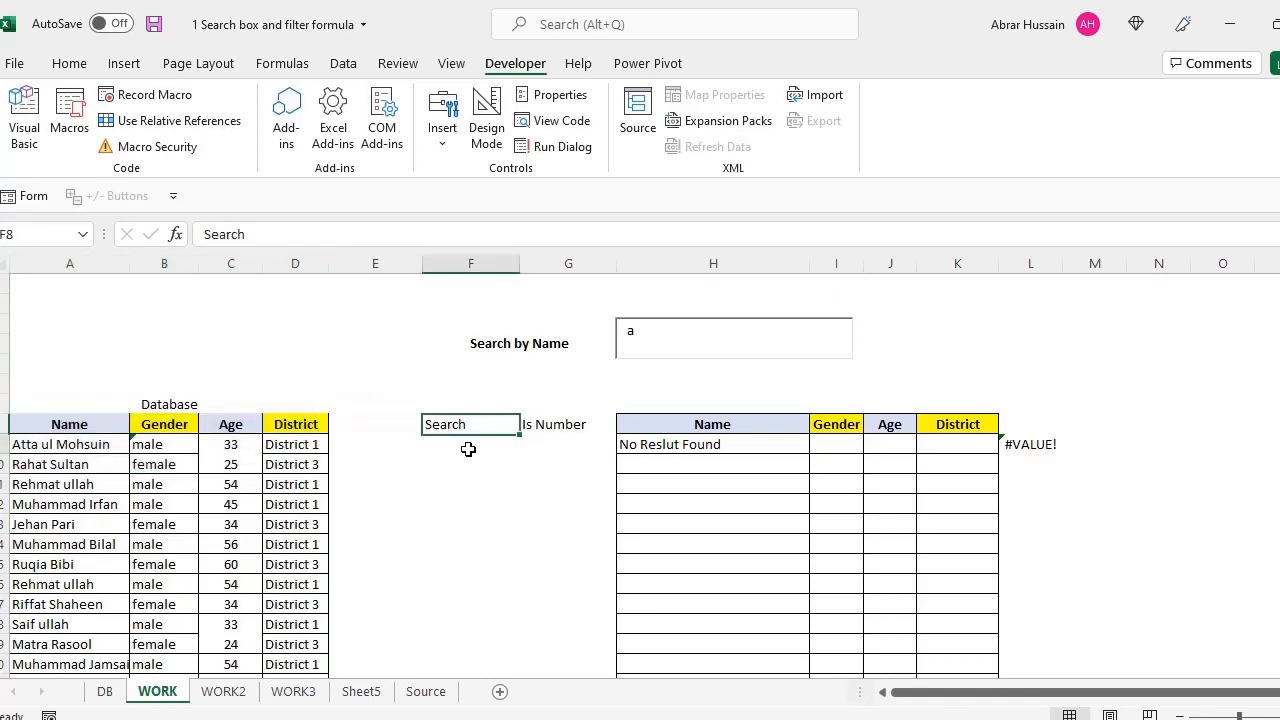
left_click(466, 448)
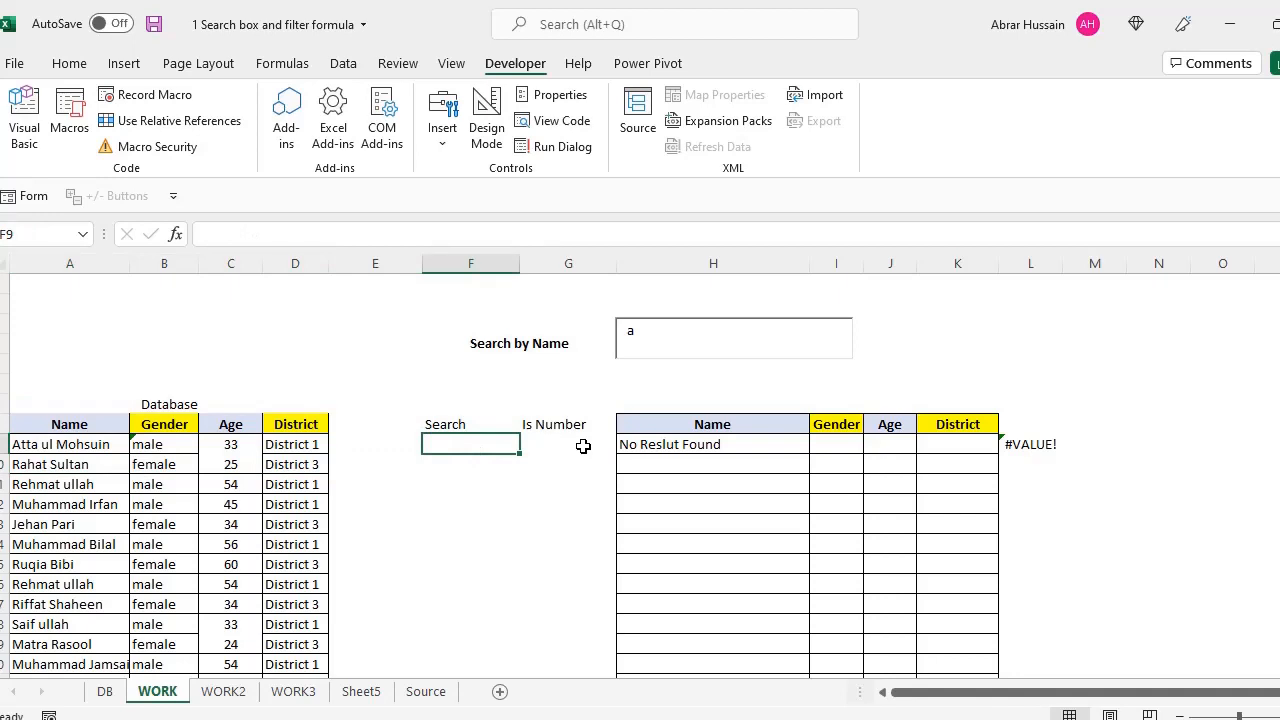
Start F9's formula as =SEARCH(H4, with the whole Table9[Name] column as the searched text
type("=searc")
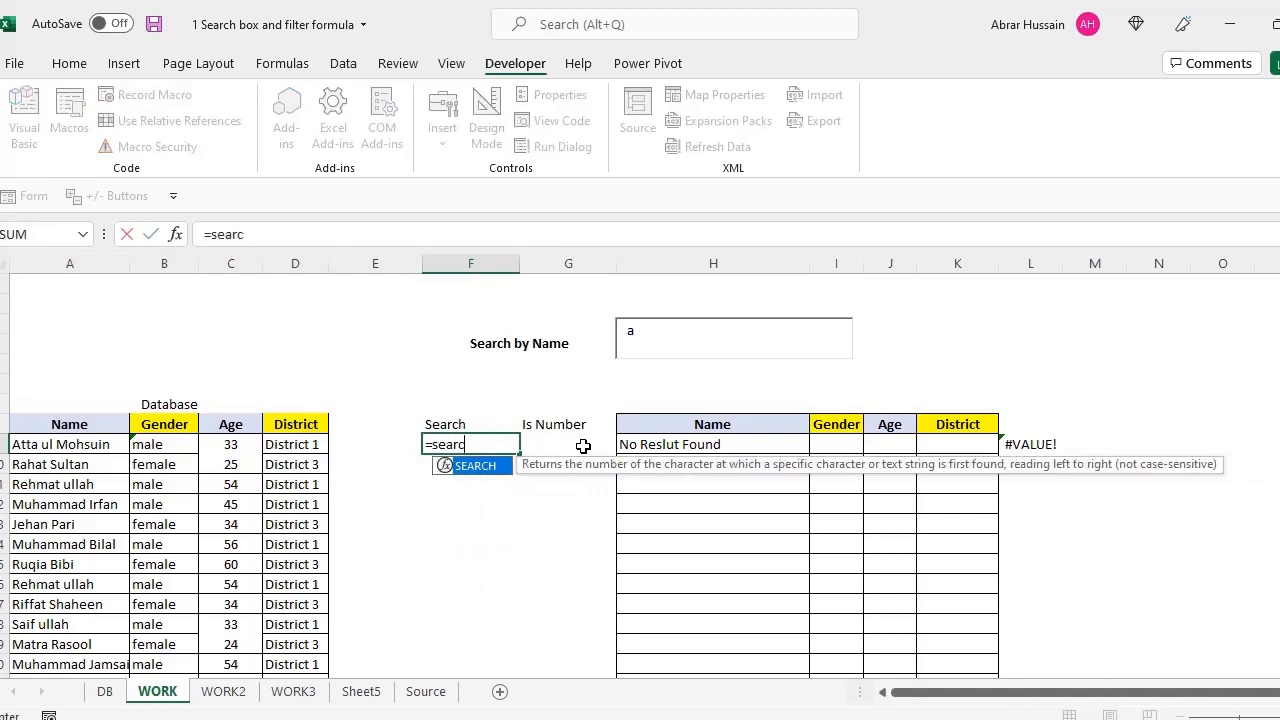
type("h(")
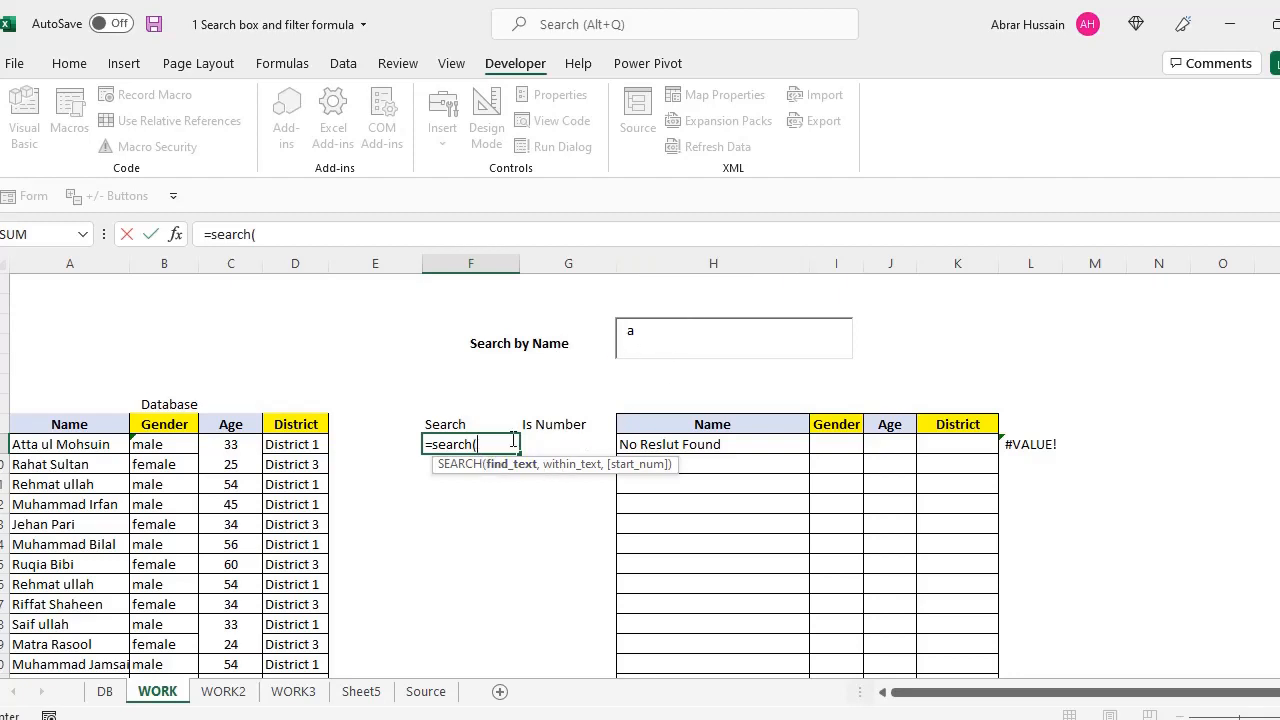
type("H4,")
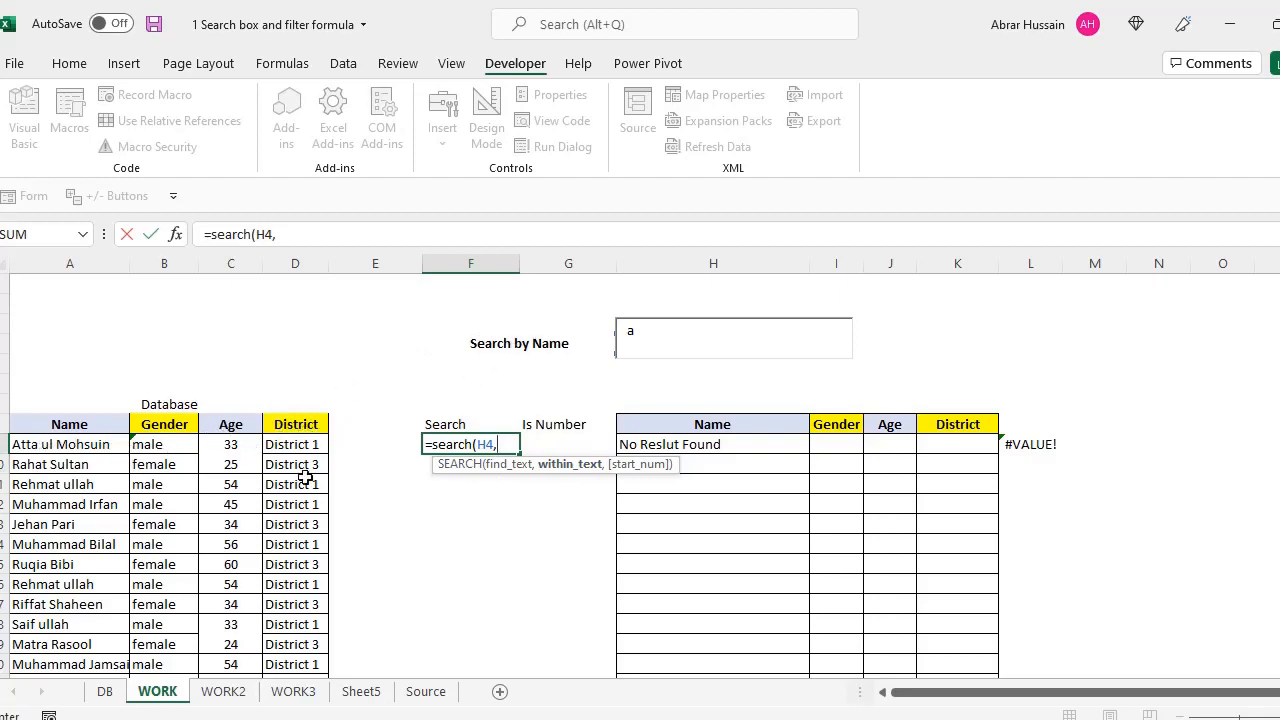
left_click(60, 443)
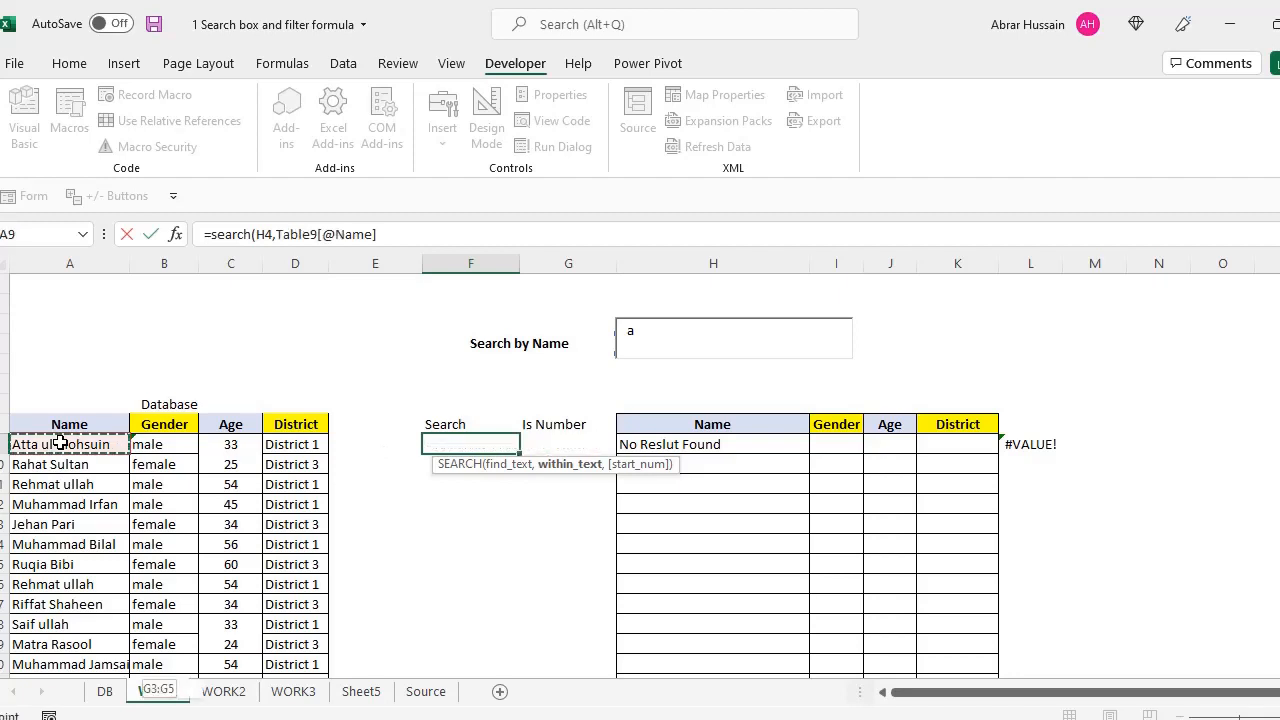
key("ctrl+shift+Down")
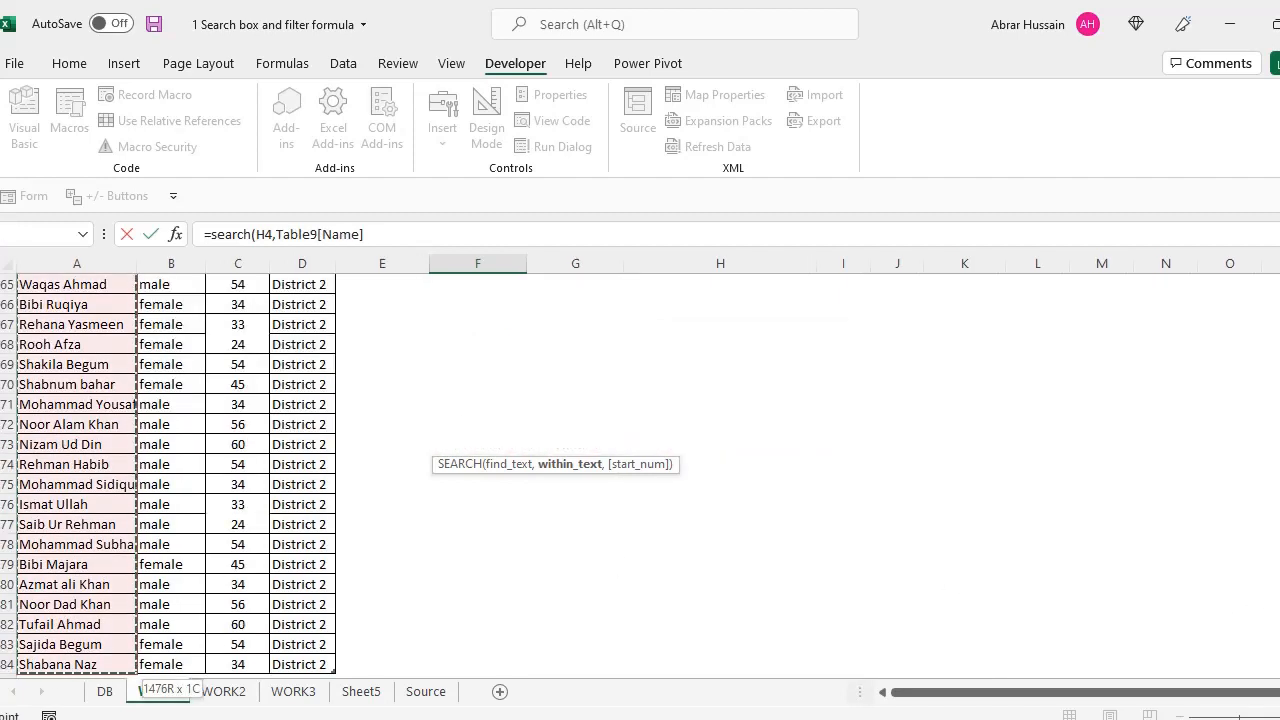
left_click_drag(1279, 655, 1279, 285)
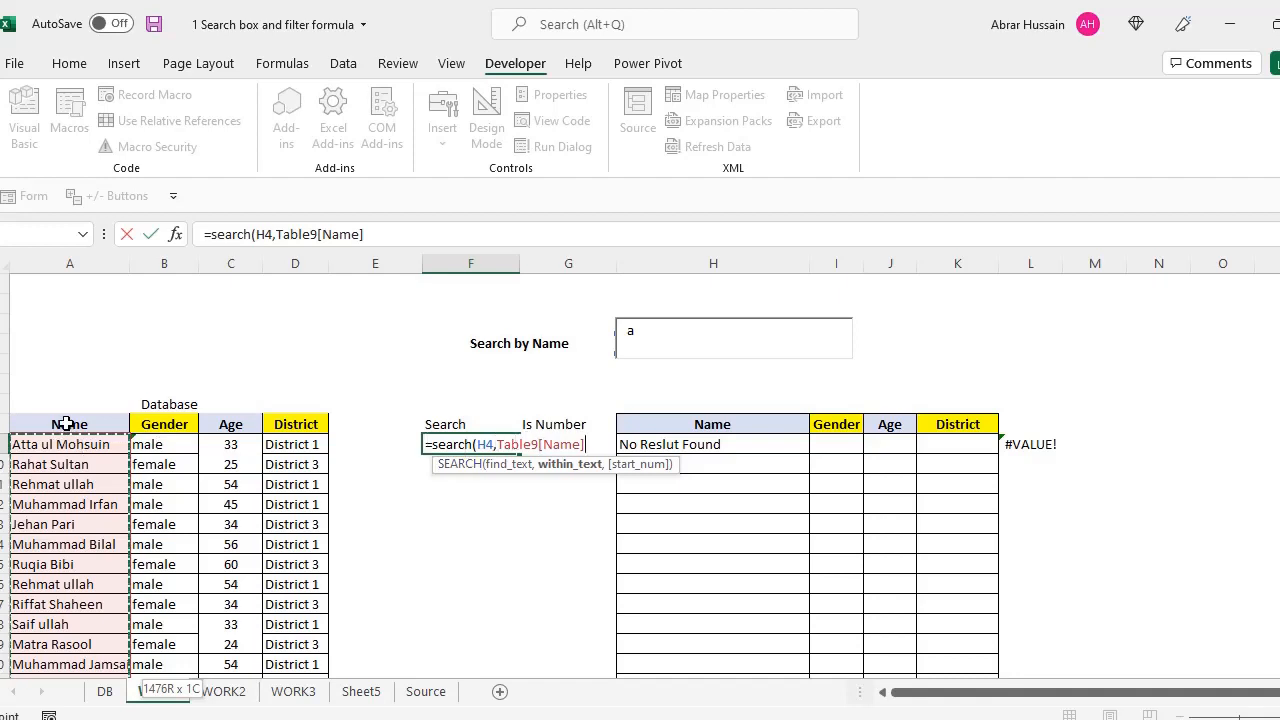
Drop the stray comma, close the bracket and commit =SEARCH(H4,Table9[Name])
left_click(594, 444)
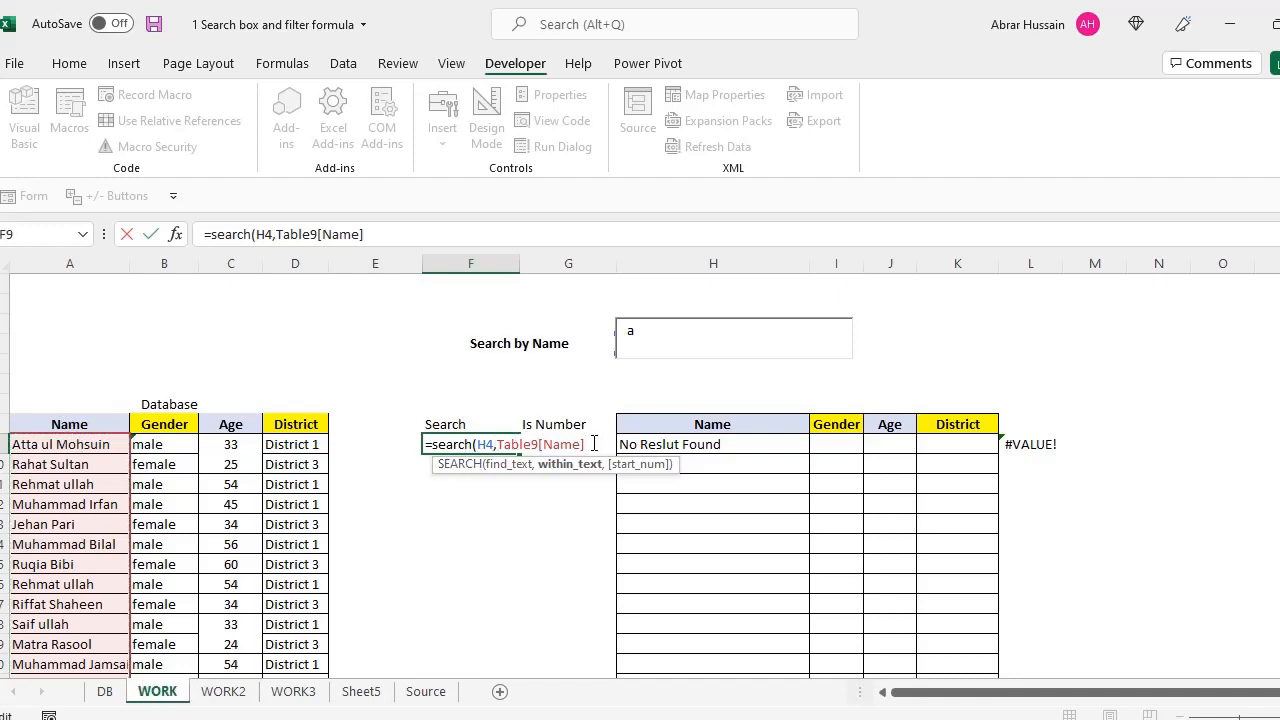
type(",")
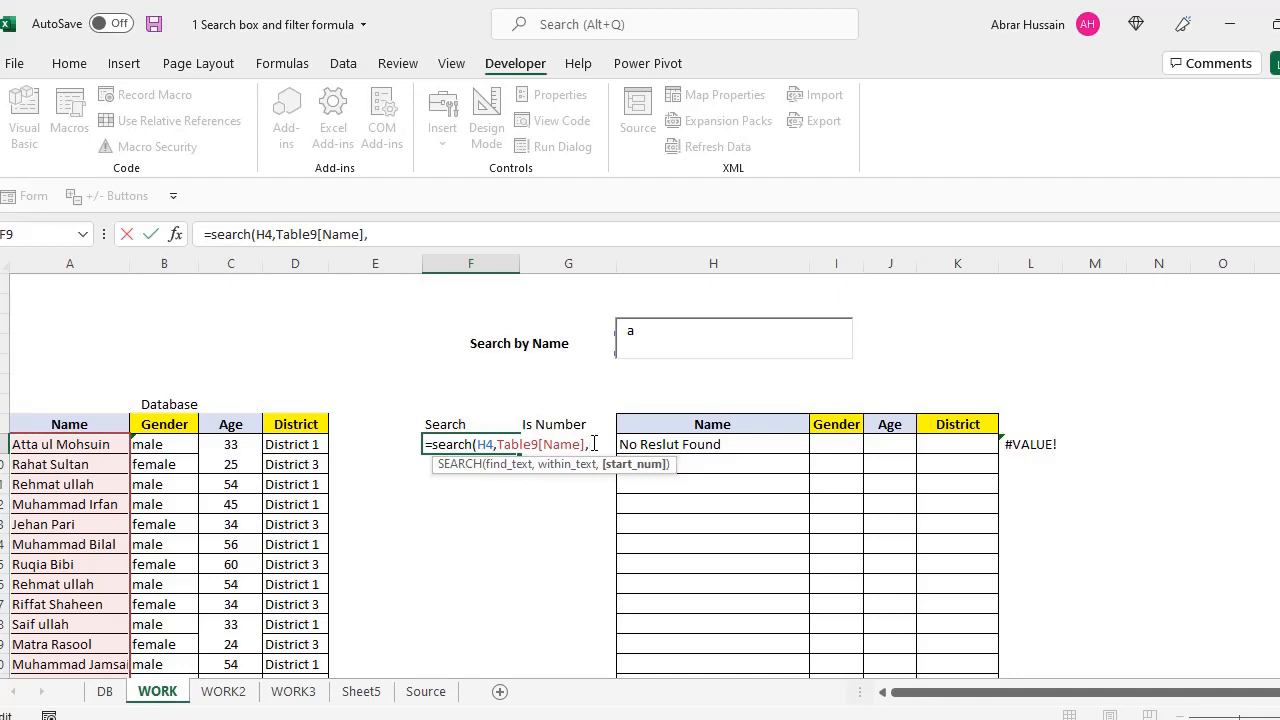
key("BackSpace")
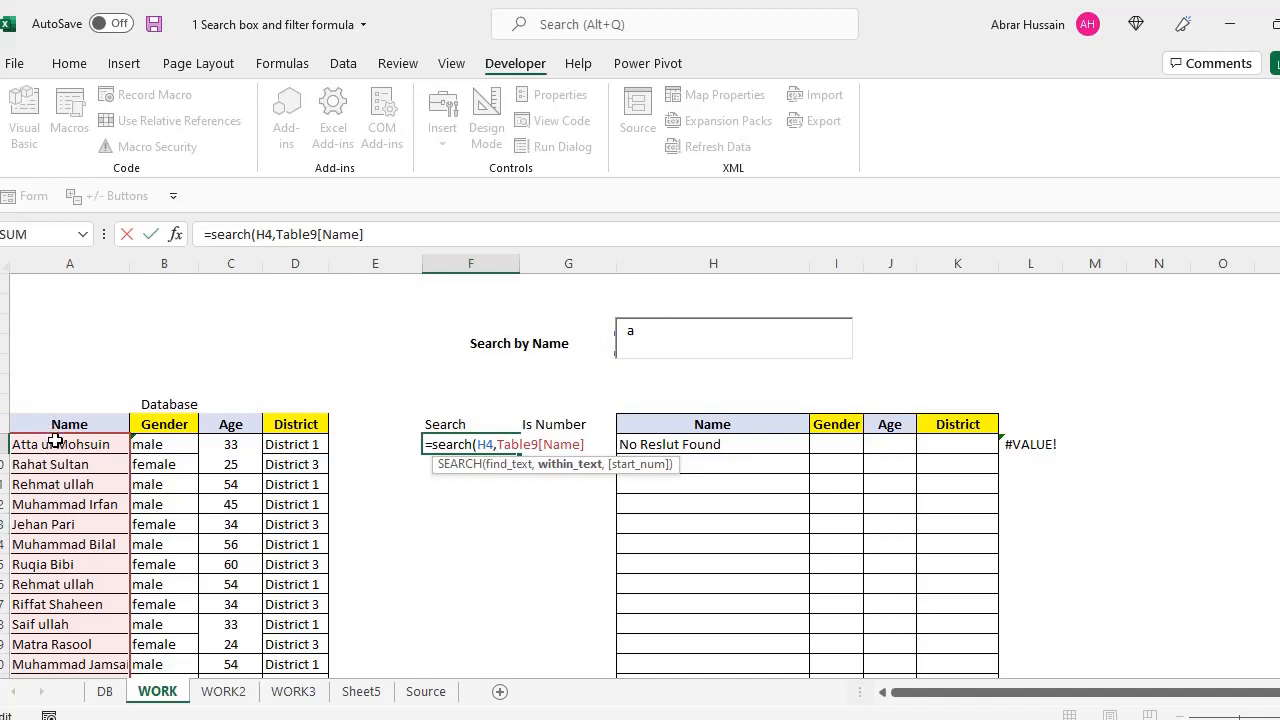
type(")")
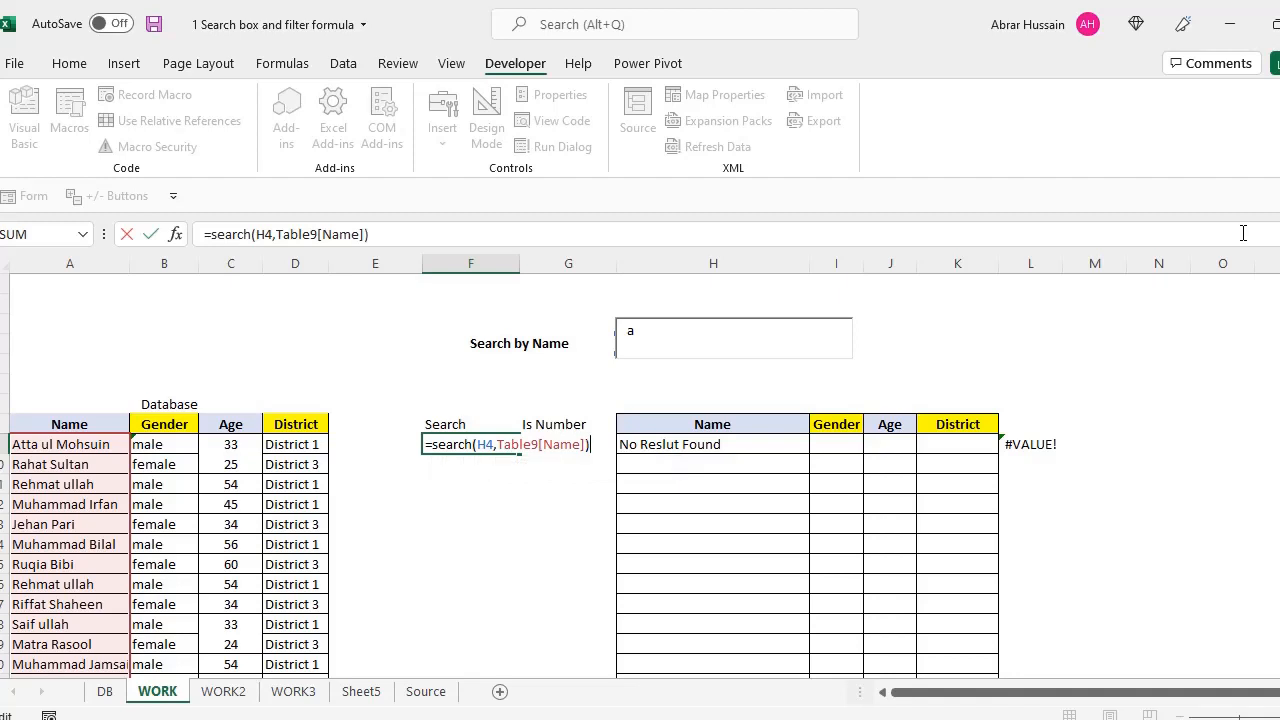
key("Return")
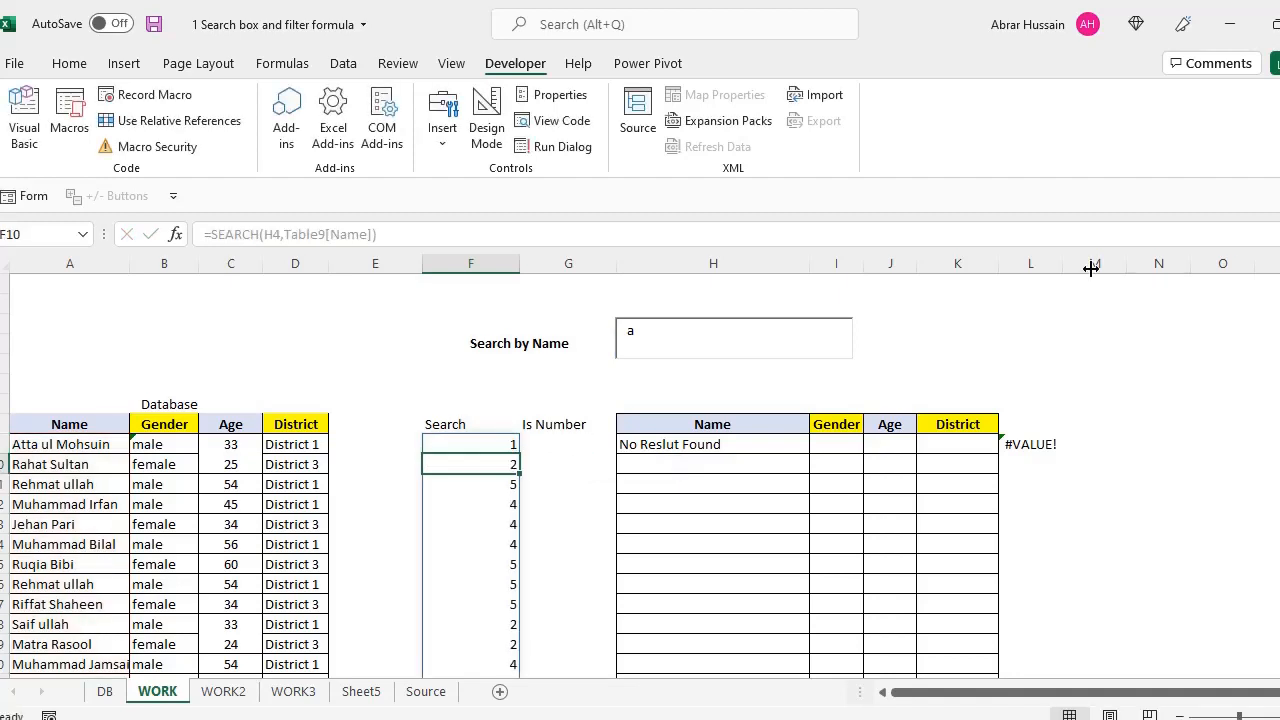
Review F9's SEARCH formula and step through the Search column results
left_click(494, 442)
scroll(495, 496, "down", 2)
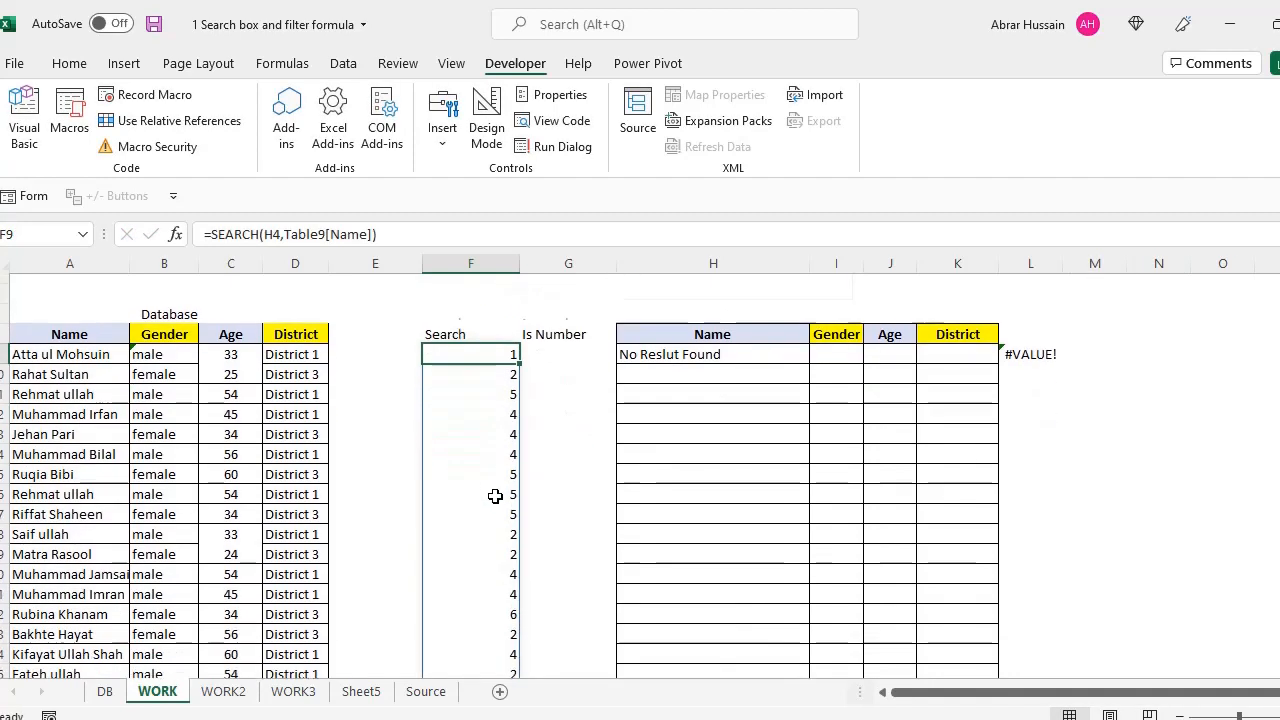
scroll(495, 496, "up", 2)
key("F2")
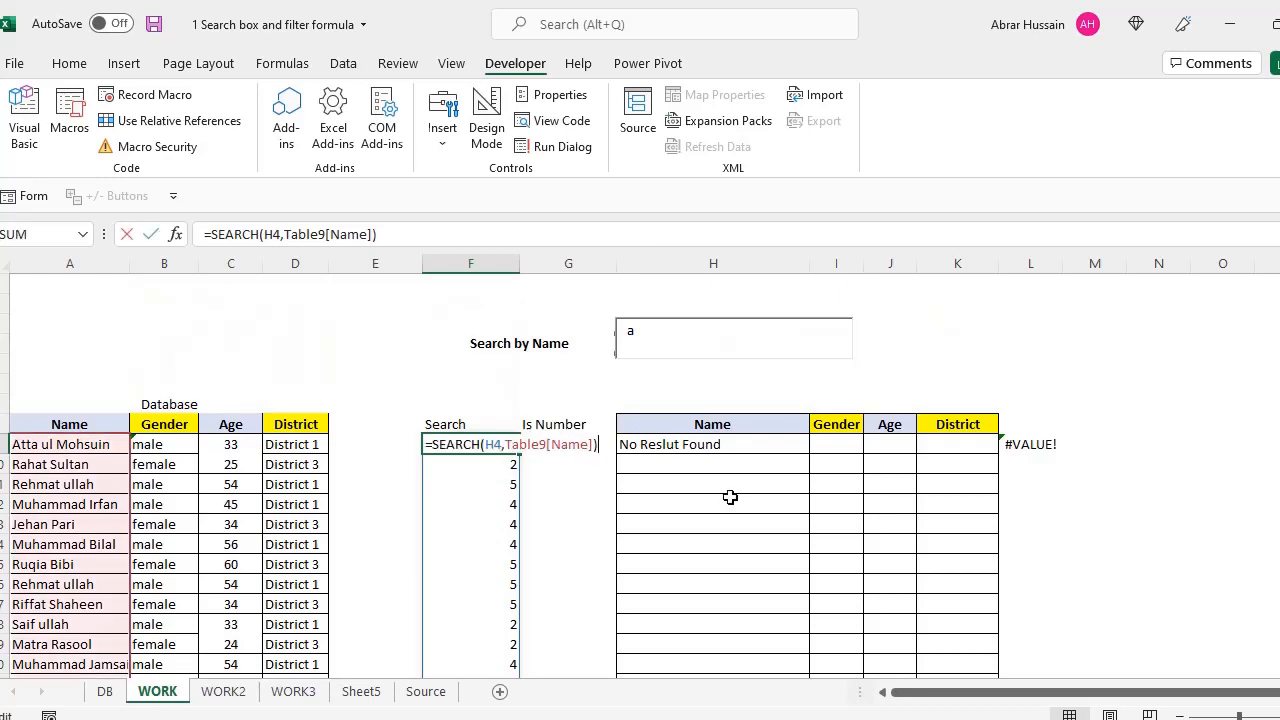
key("Return")
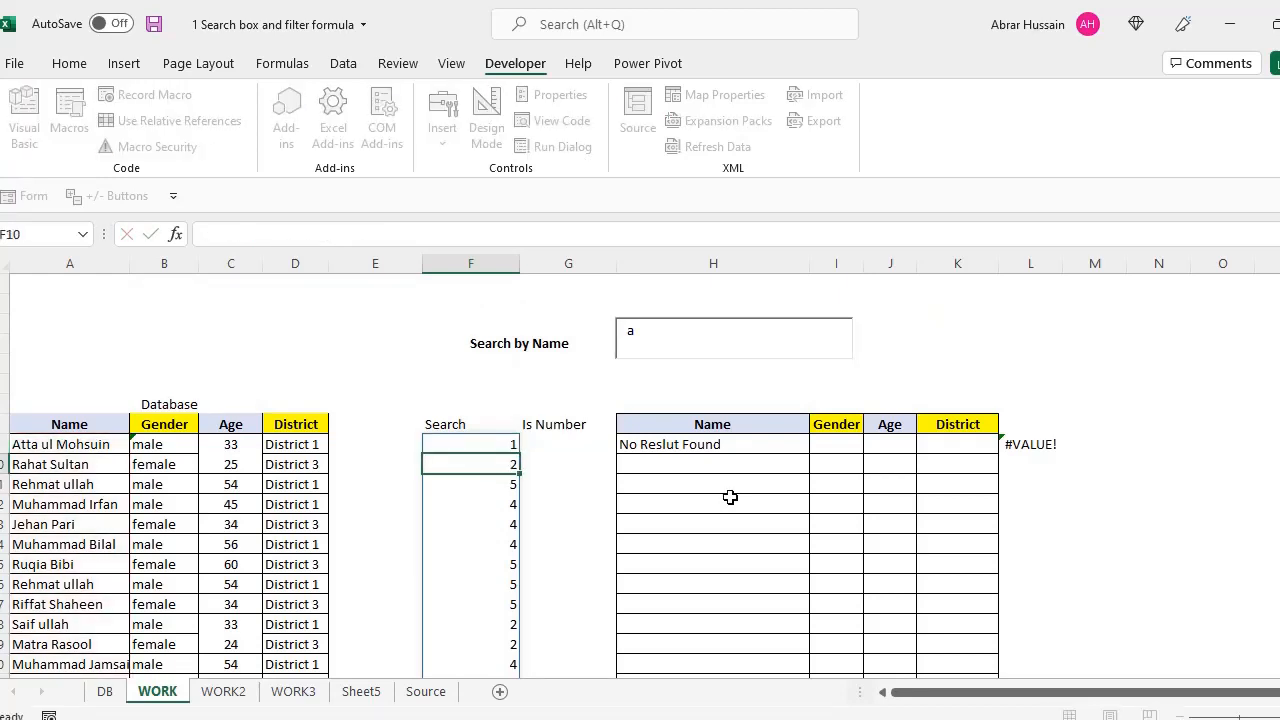
key("Down")
key("Up")
key("Up")
key("Up")
key("Down")
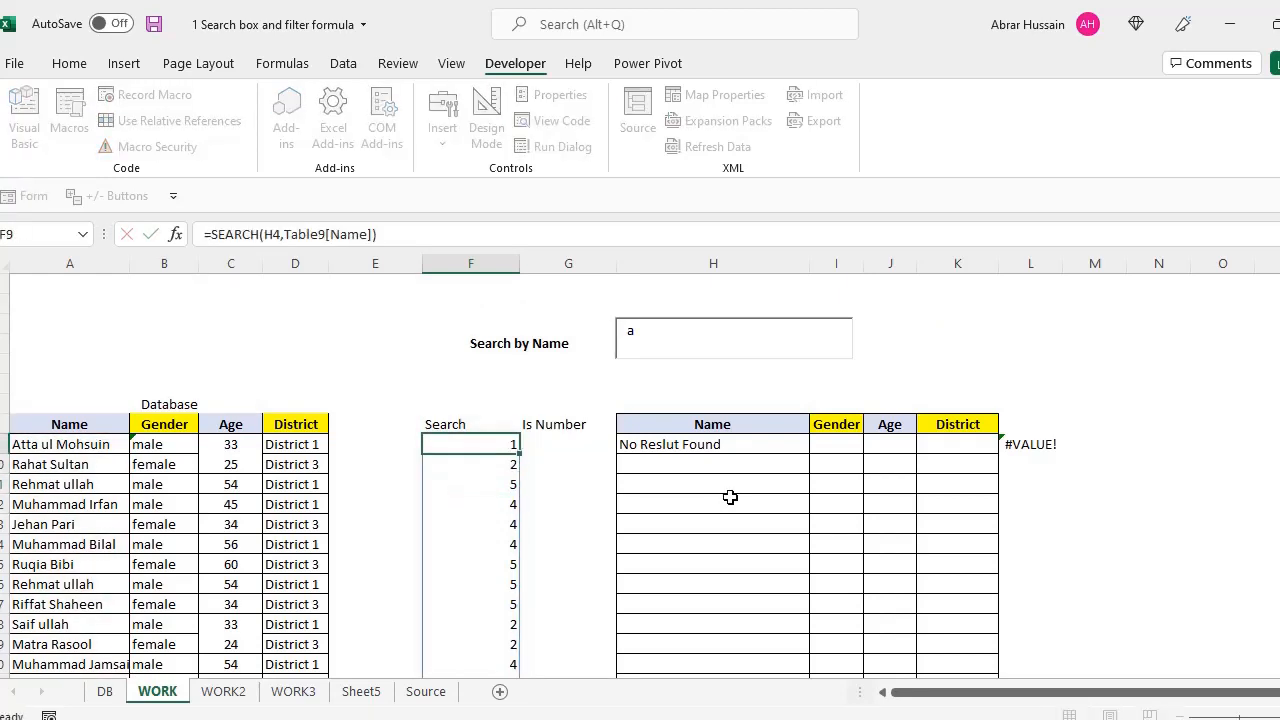
key("Down")
key("Down")
key("Up")
key("Up")
key("Up")
key("Down")
key("F2")
key("Escape")
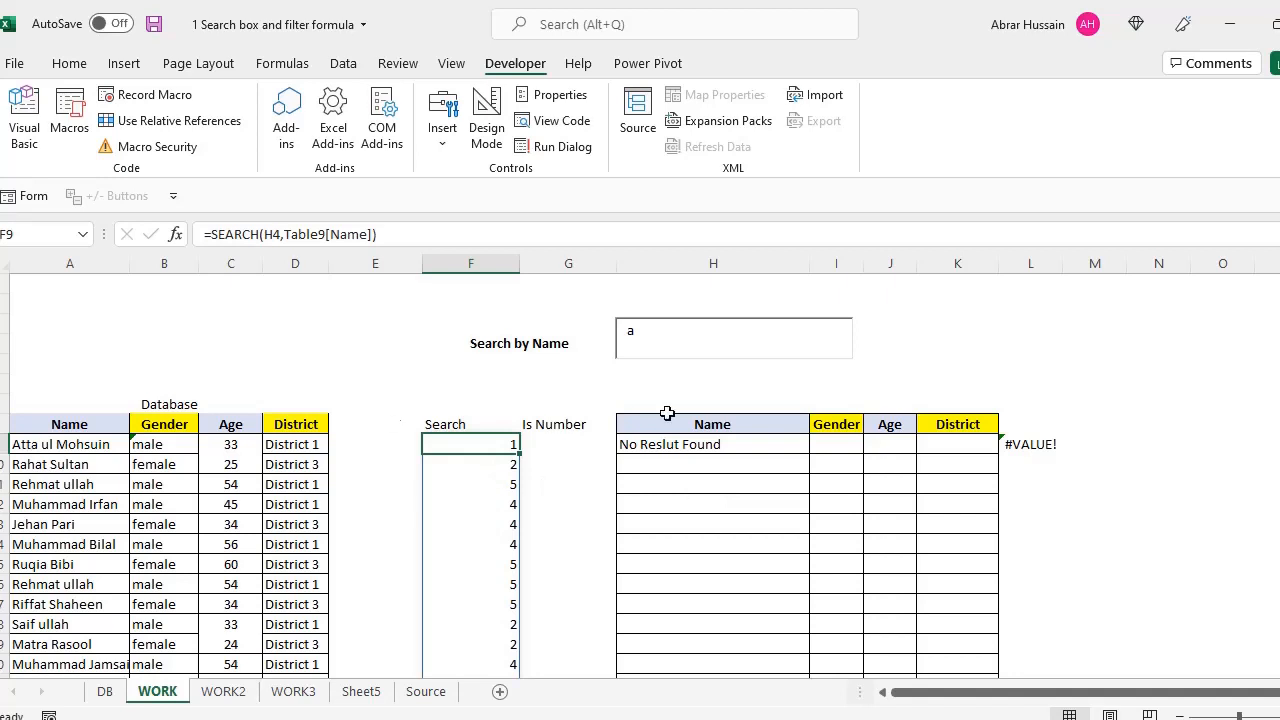
Change the search text from 'a' to 'Rahat'
left_click_drag(624, 332, 642, 340)
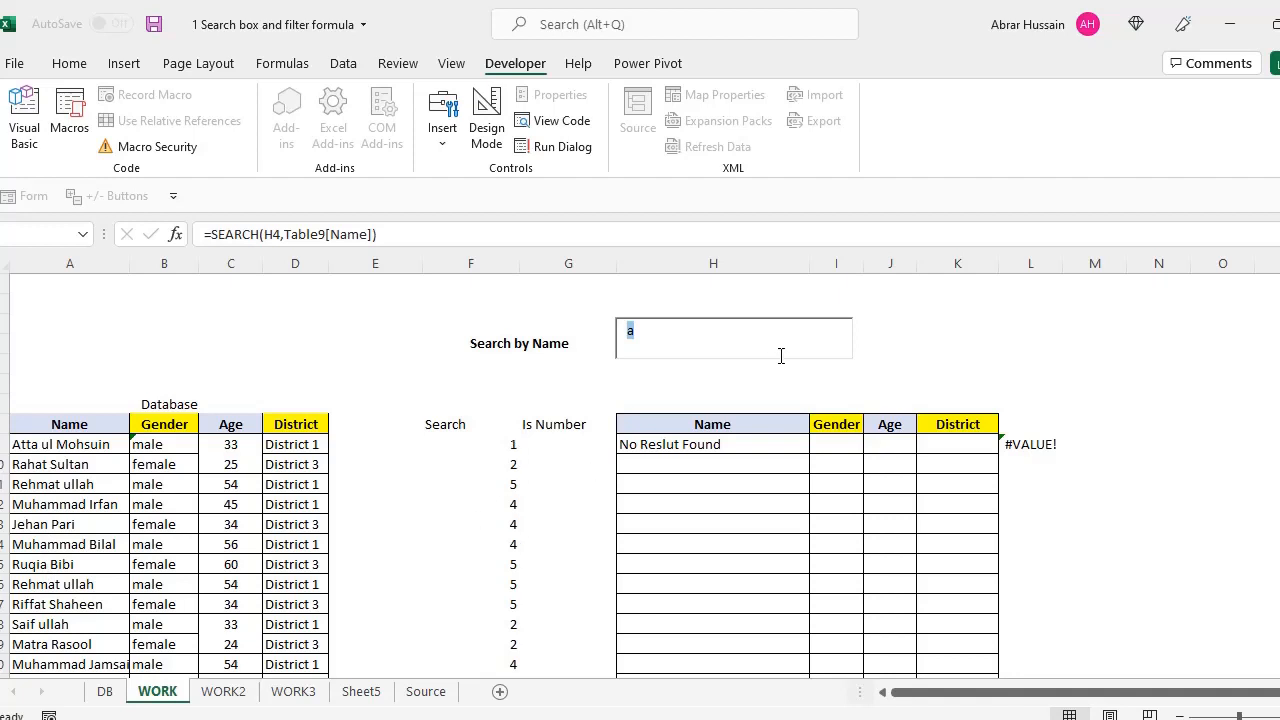
type("Rahat")
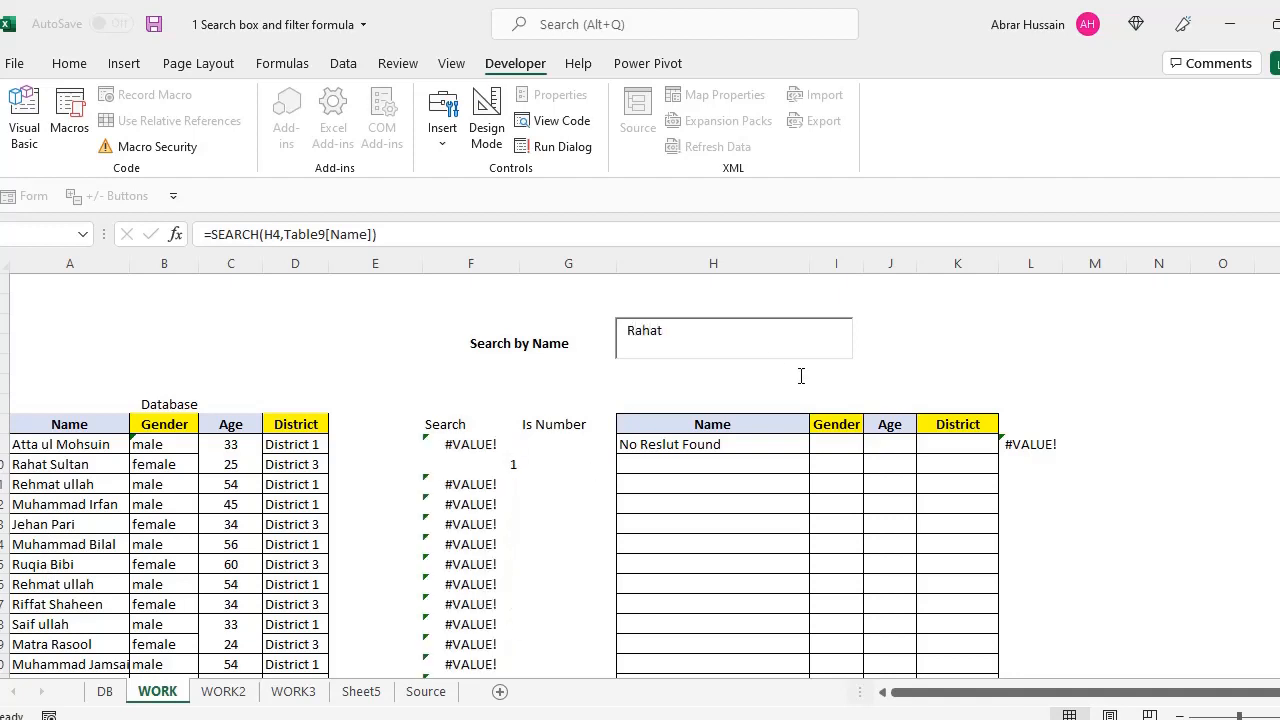
left_click(950, 446)
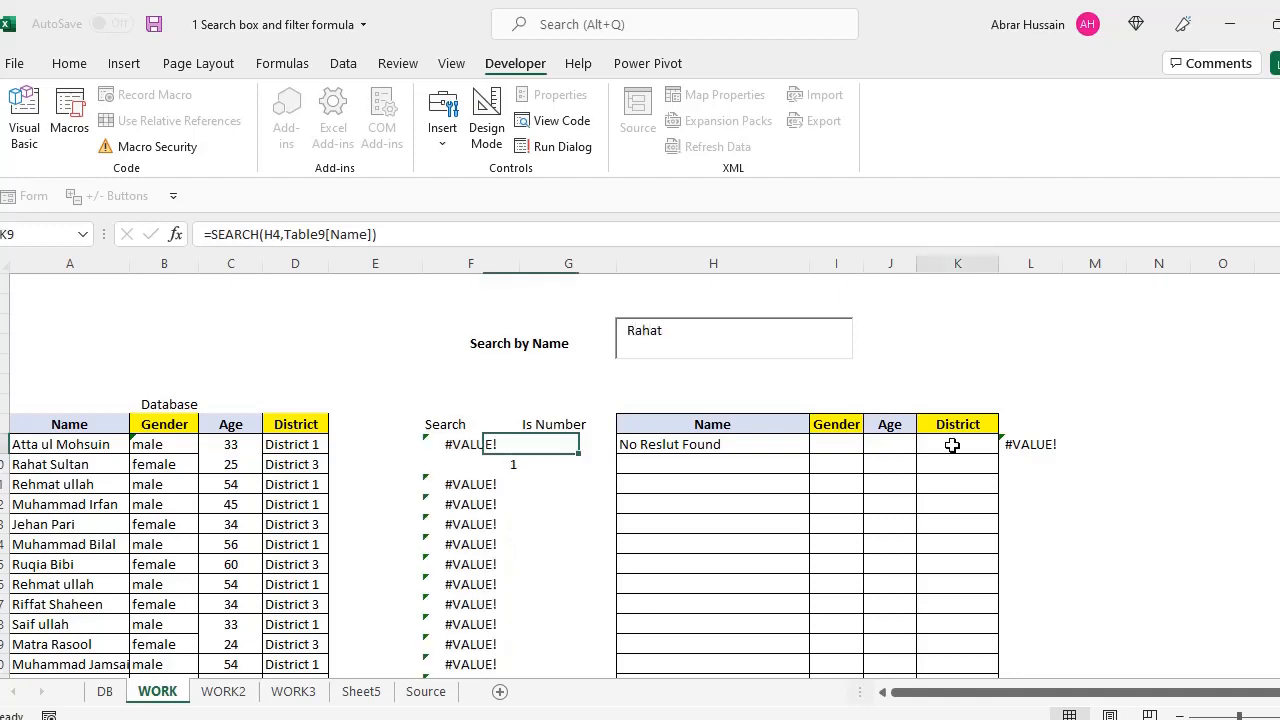
left_click(686, 330)
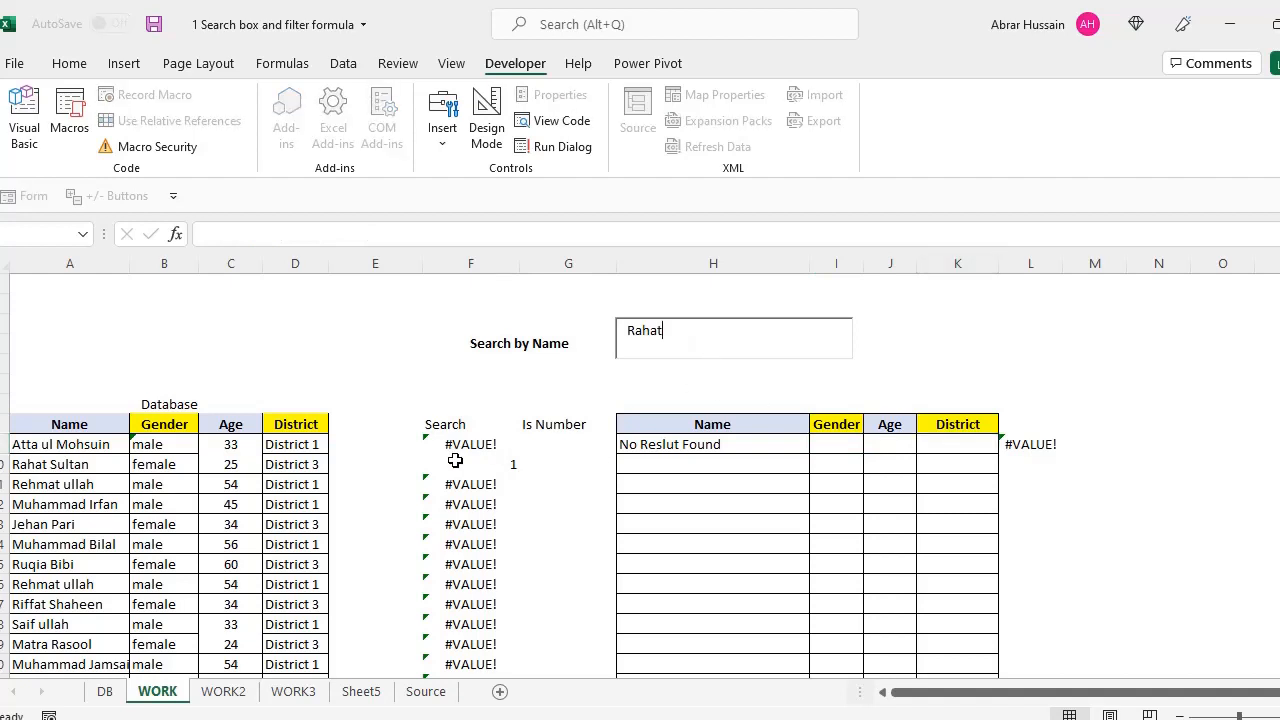
left_click(495, 466)
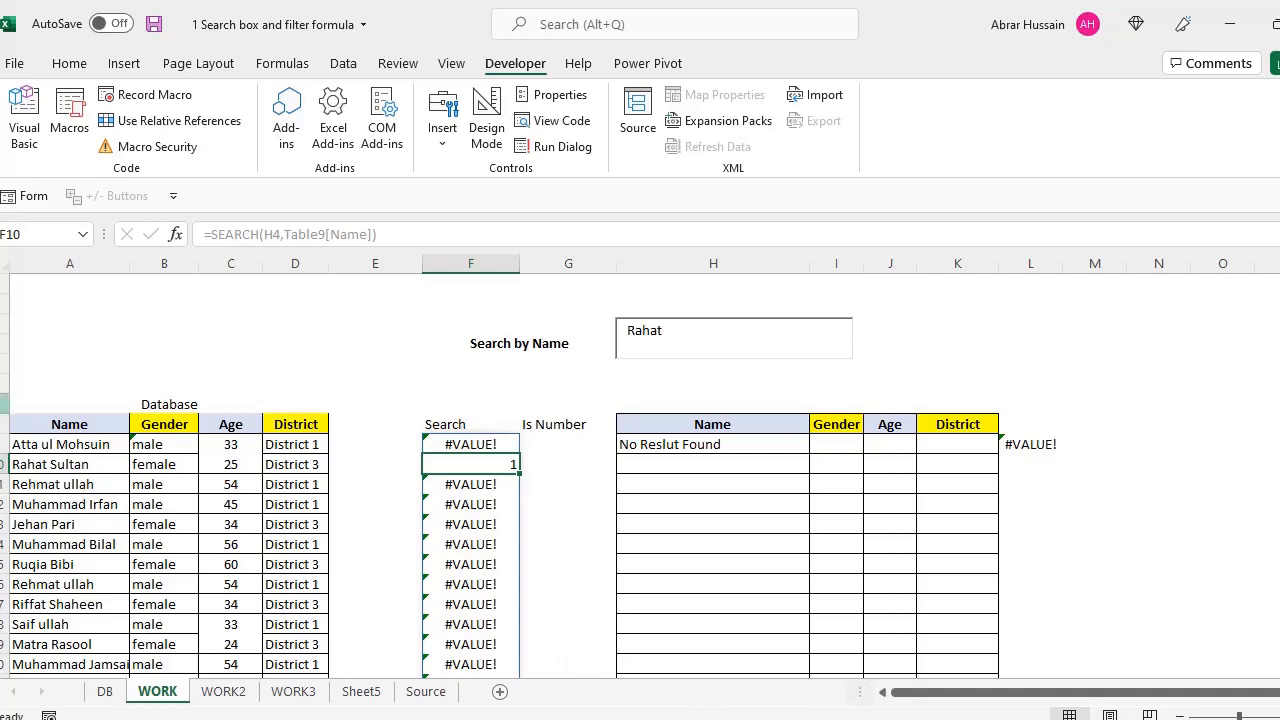
Scroll through and check the Search column results for the new search text
scroll(537, 563, "down", 6)
scroll(537, 563, "down", 18)
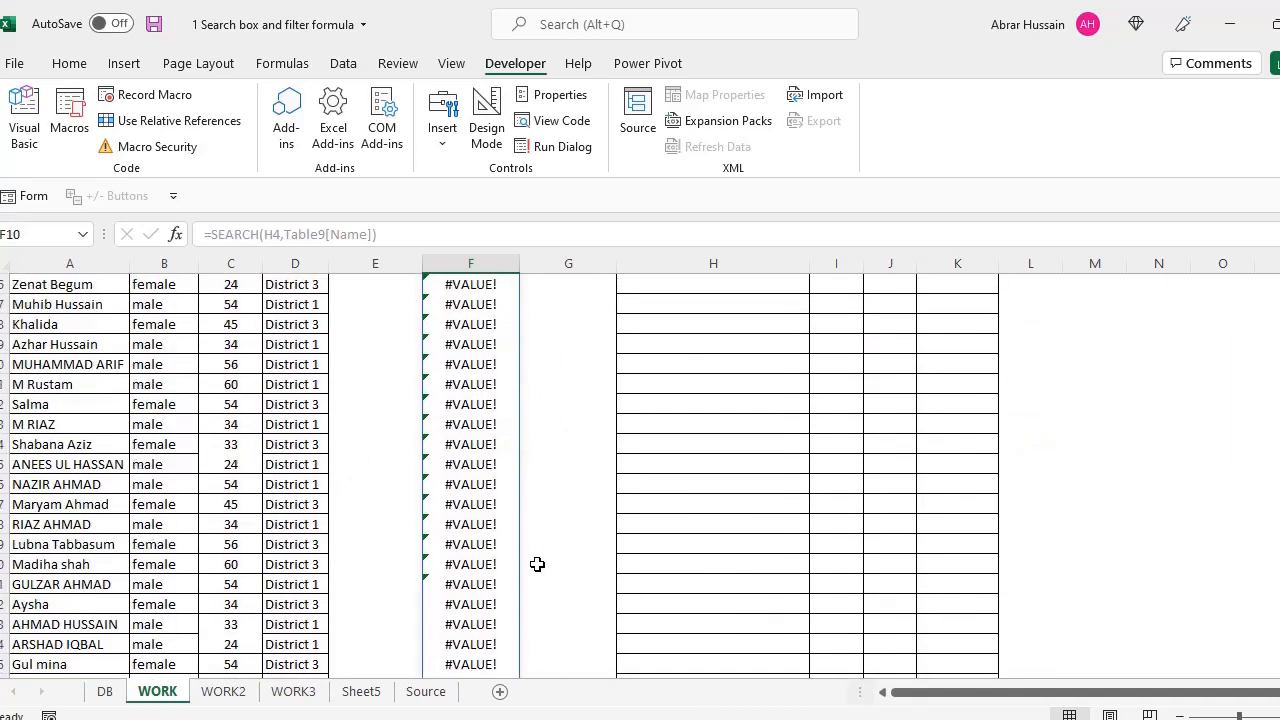
scroll(515, 563, "down", 18)
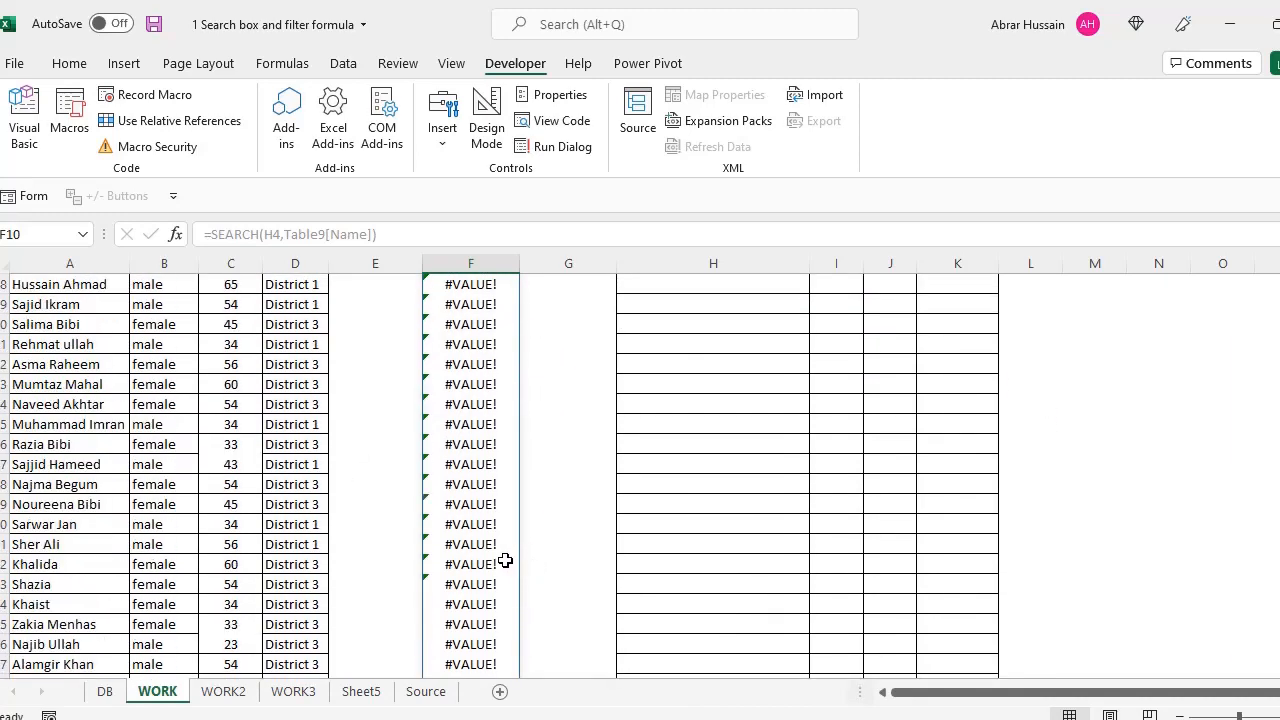
scroll(505, 561, "down", 6)
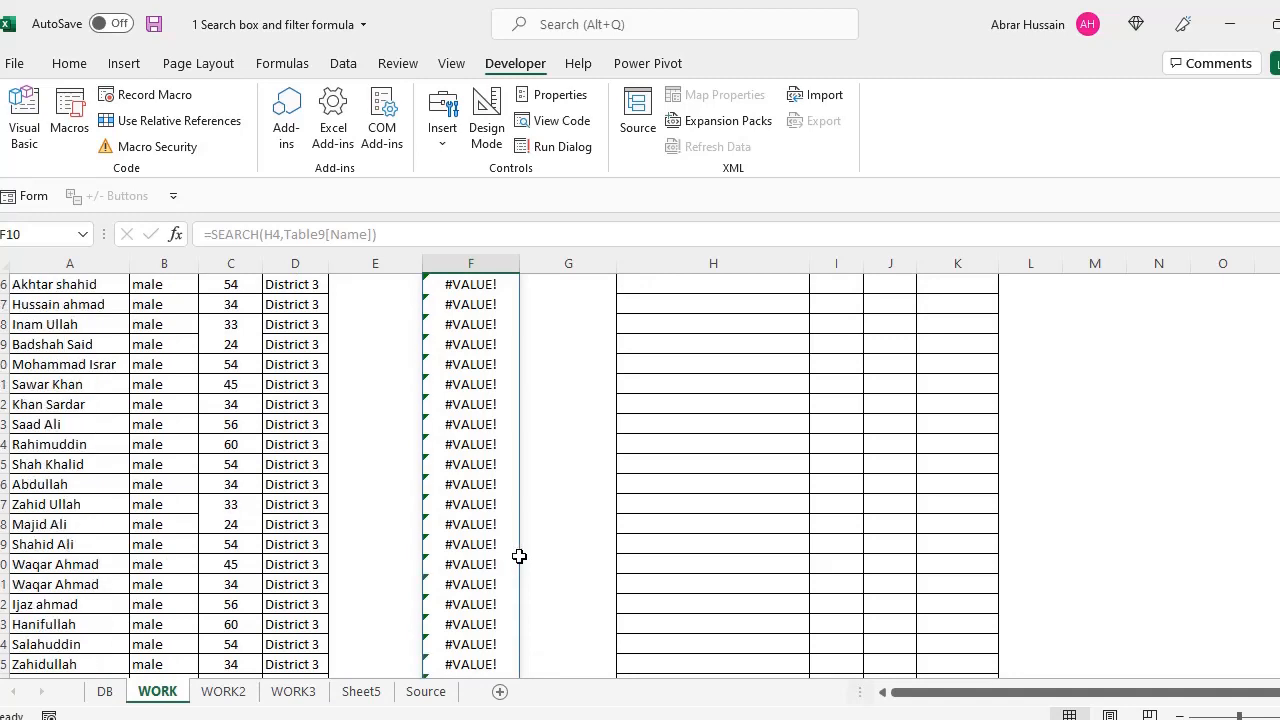
scroll(516, 556, "up", 12)
scroll(519, 556, "up", 20)
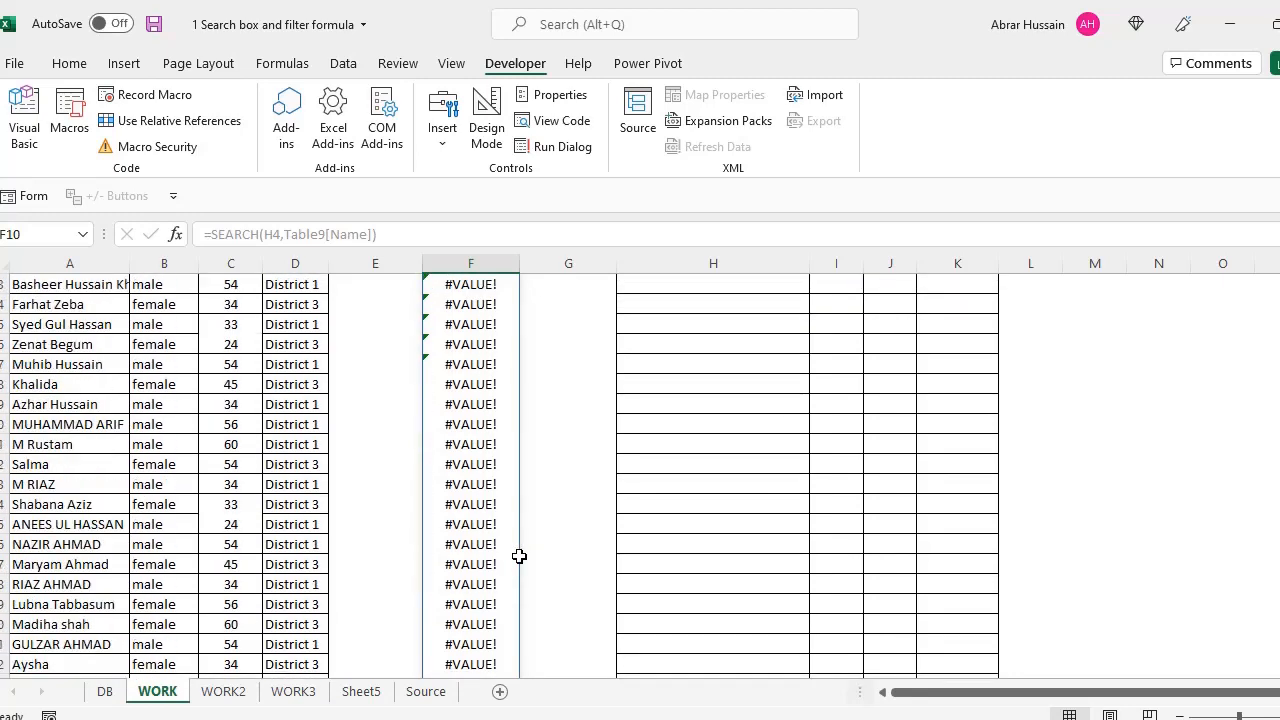
left_click(479, 446)
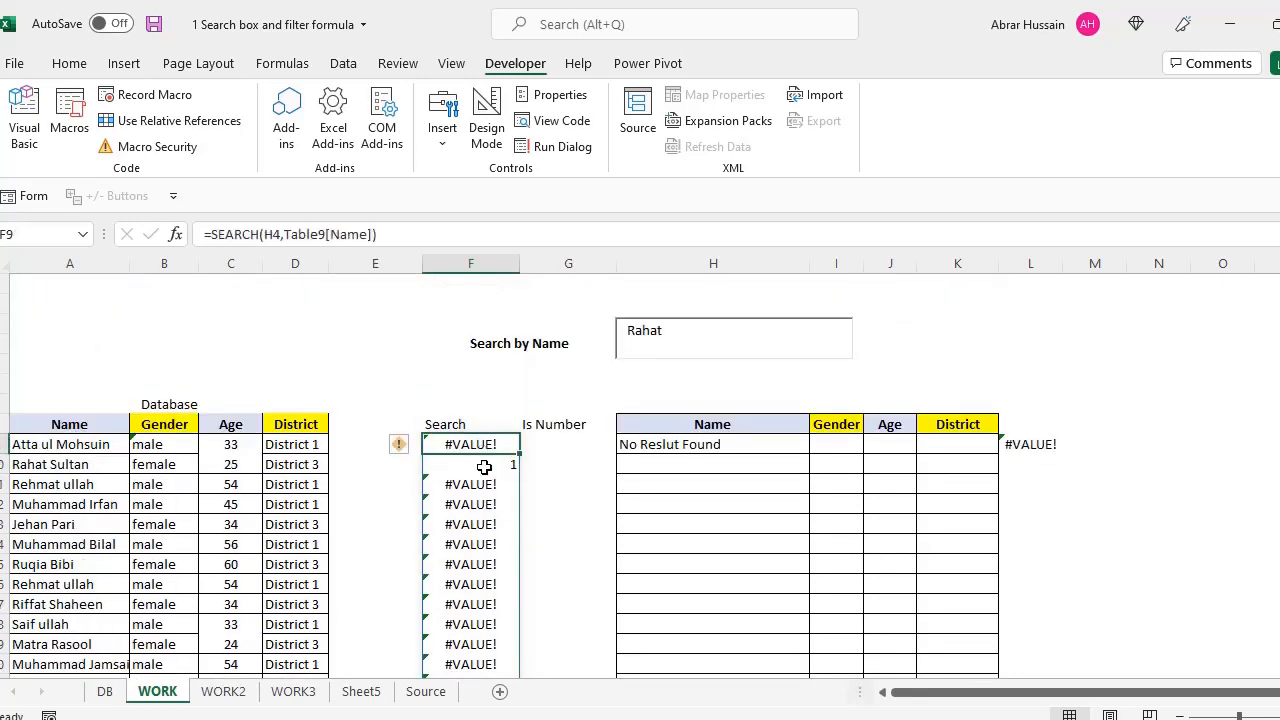
left_click(478, 520)
left_click(481, 641)
left_click(480, 444)
left_click(480, 464)
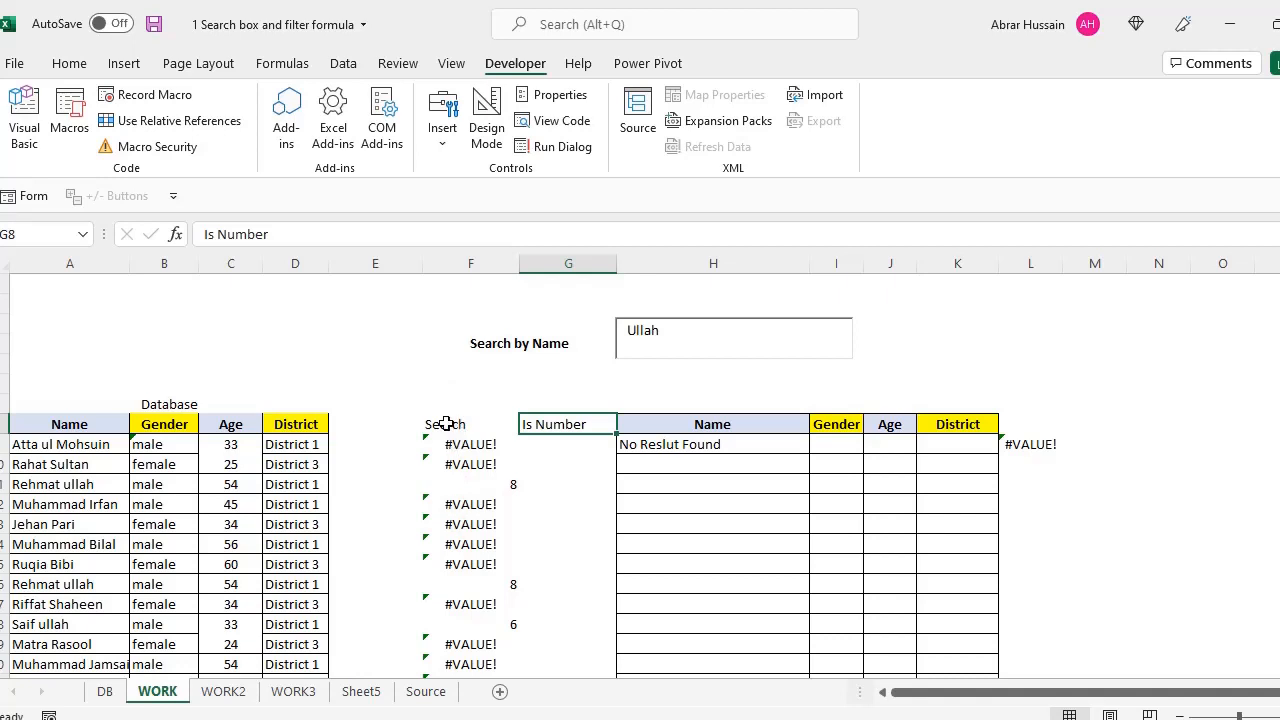
Enter an ISNUMBER formula in G9 that tests the first Search result
left_click(574, 444)
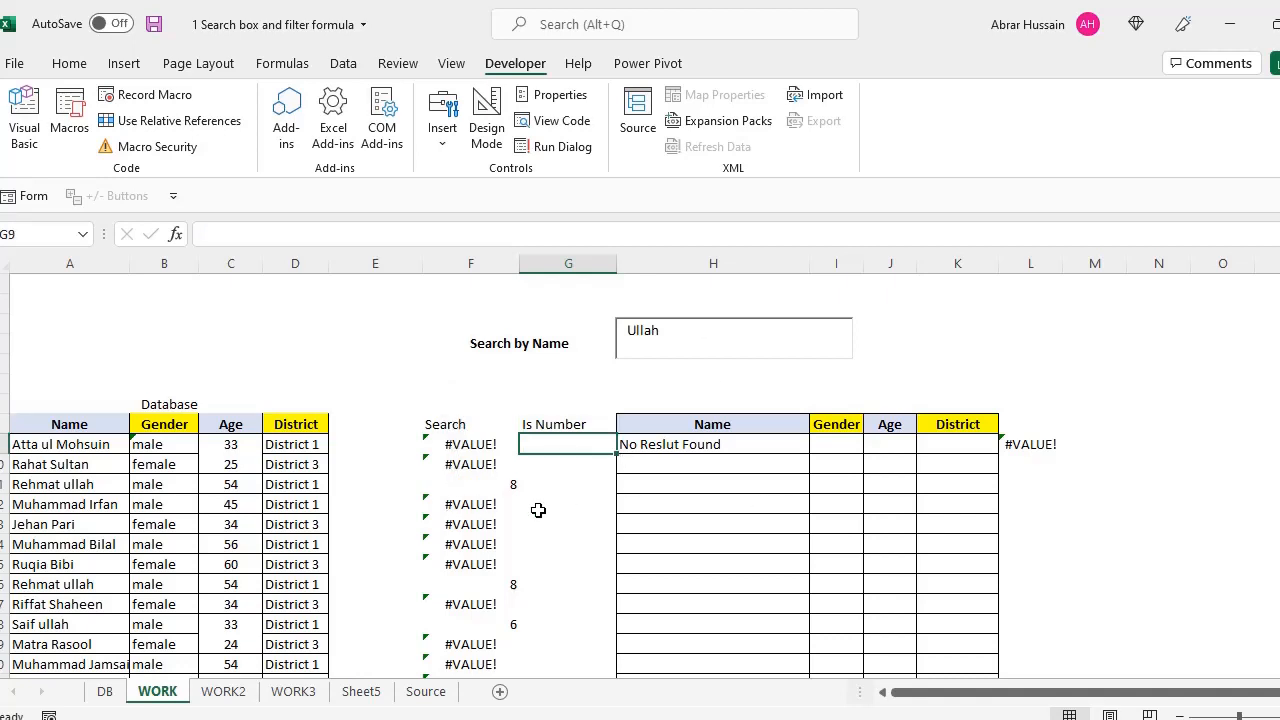
type("=ISN")
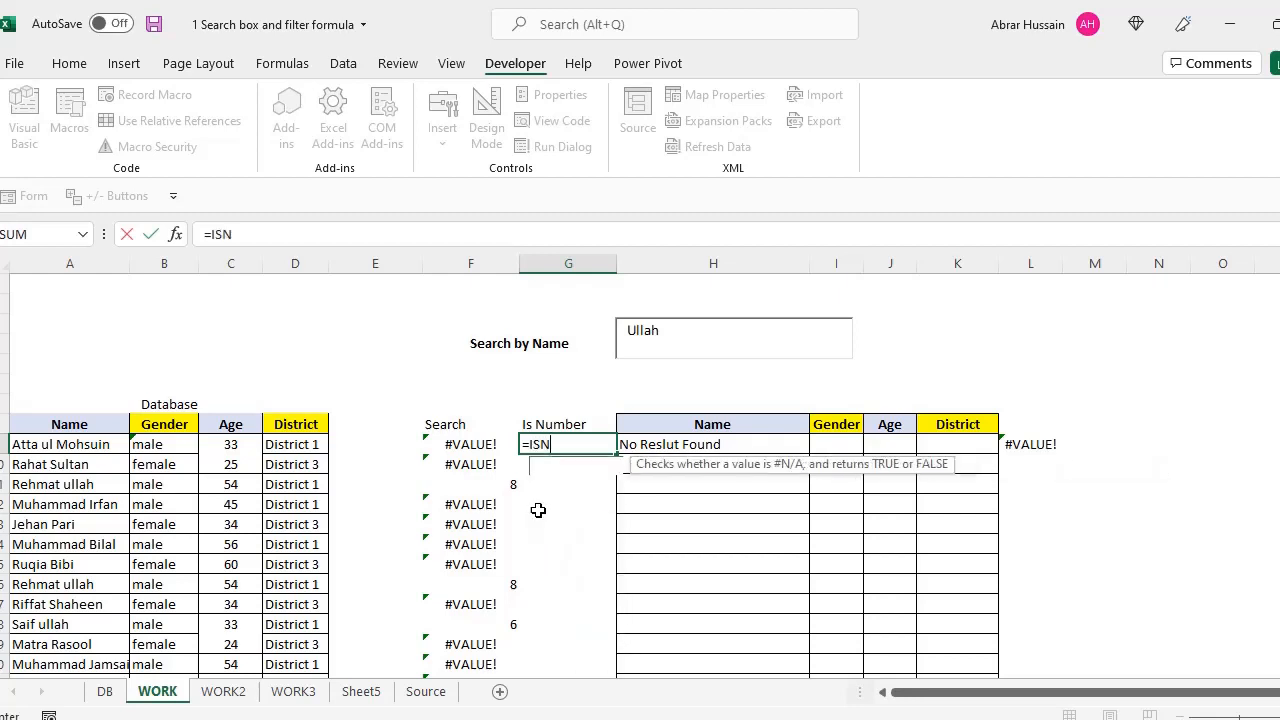
type("UMBER")
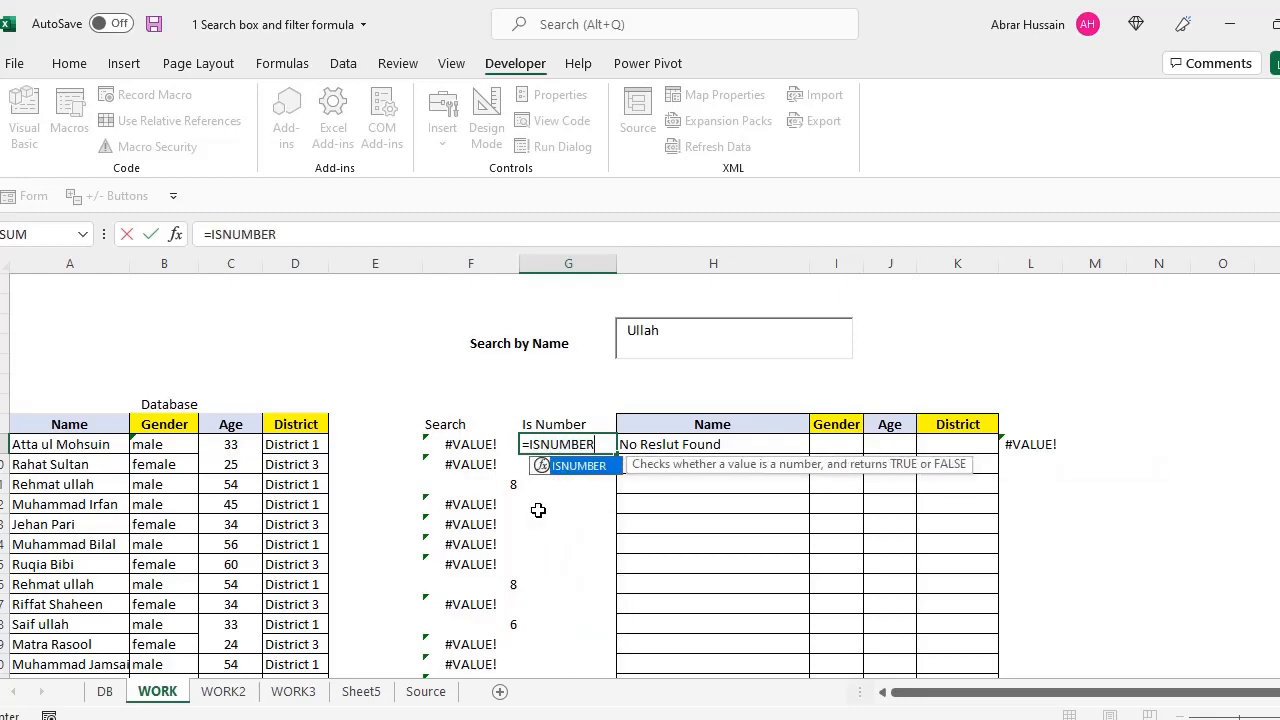
type("(")
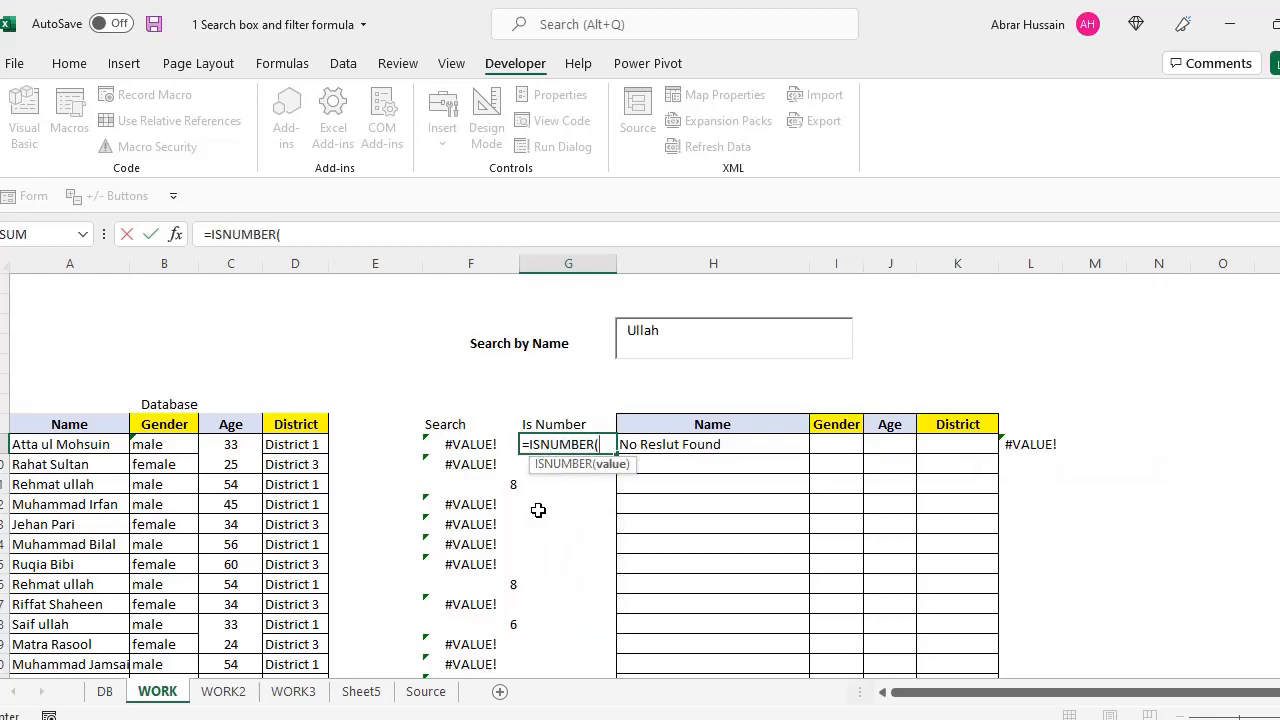
left_click(449, 444)
type(")")
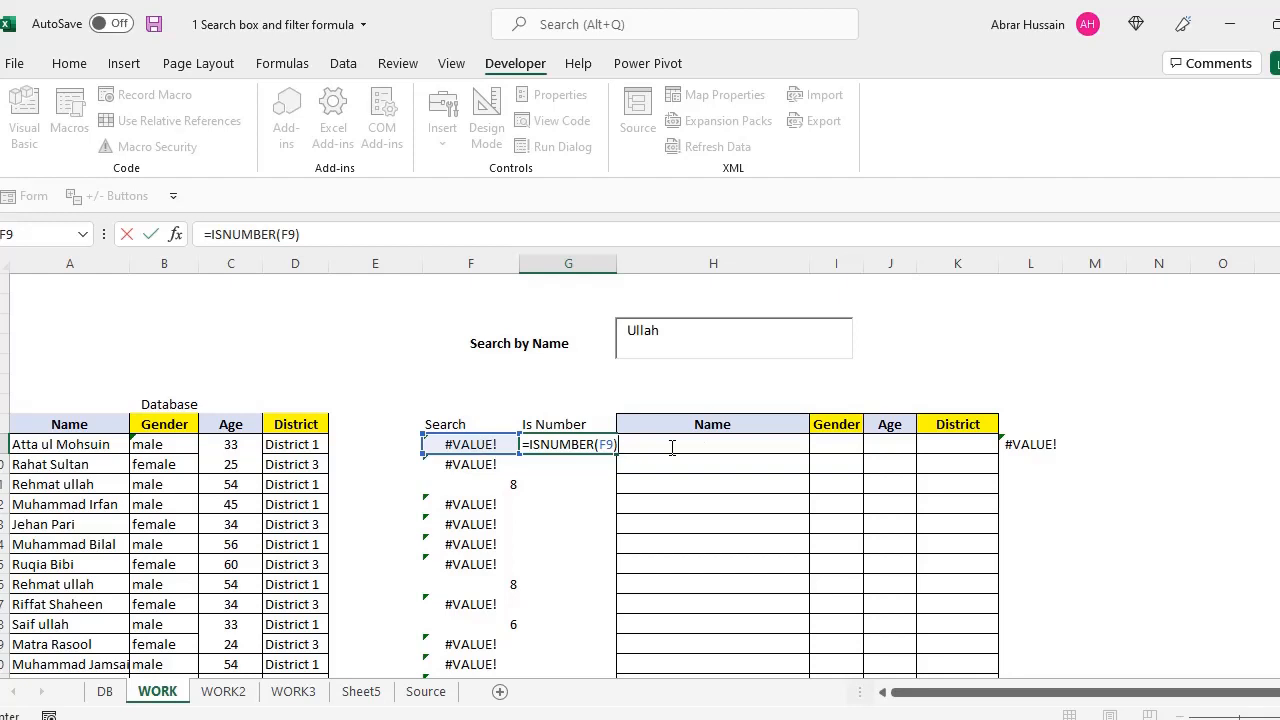
key("Return")
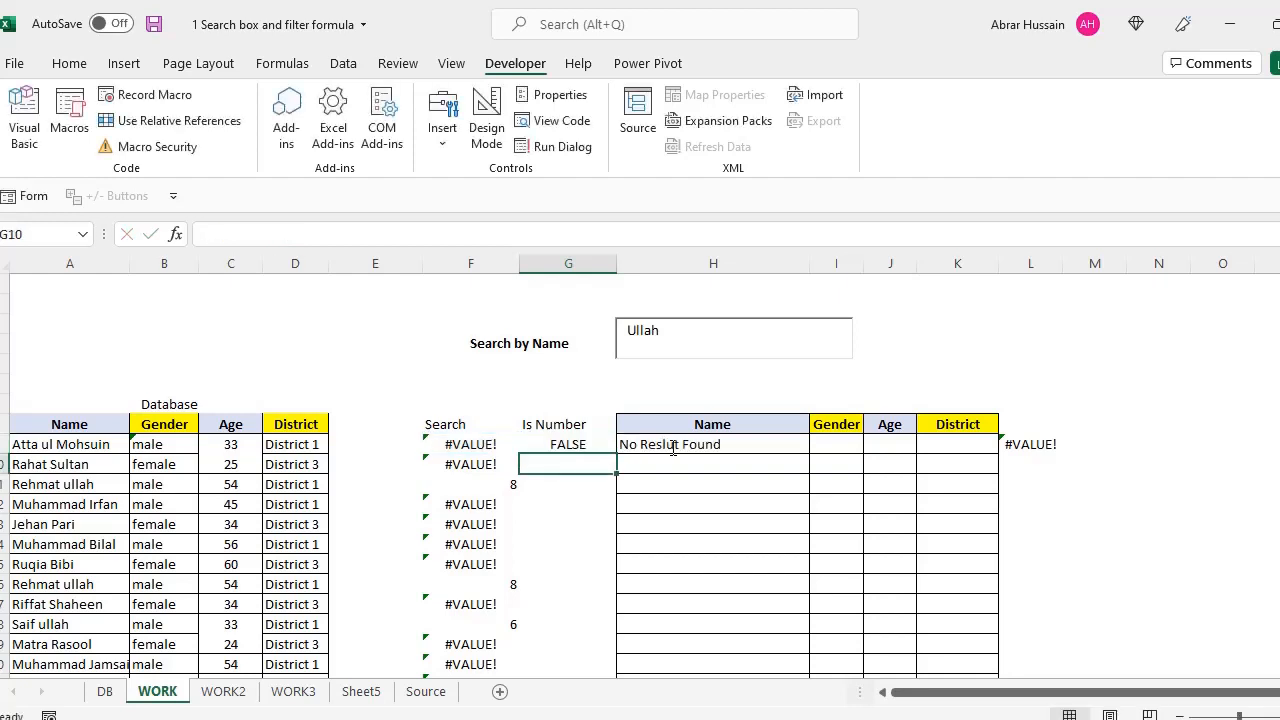
Copy the ISNUMBER formula into G10 and G11 and check their results
key("Up")
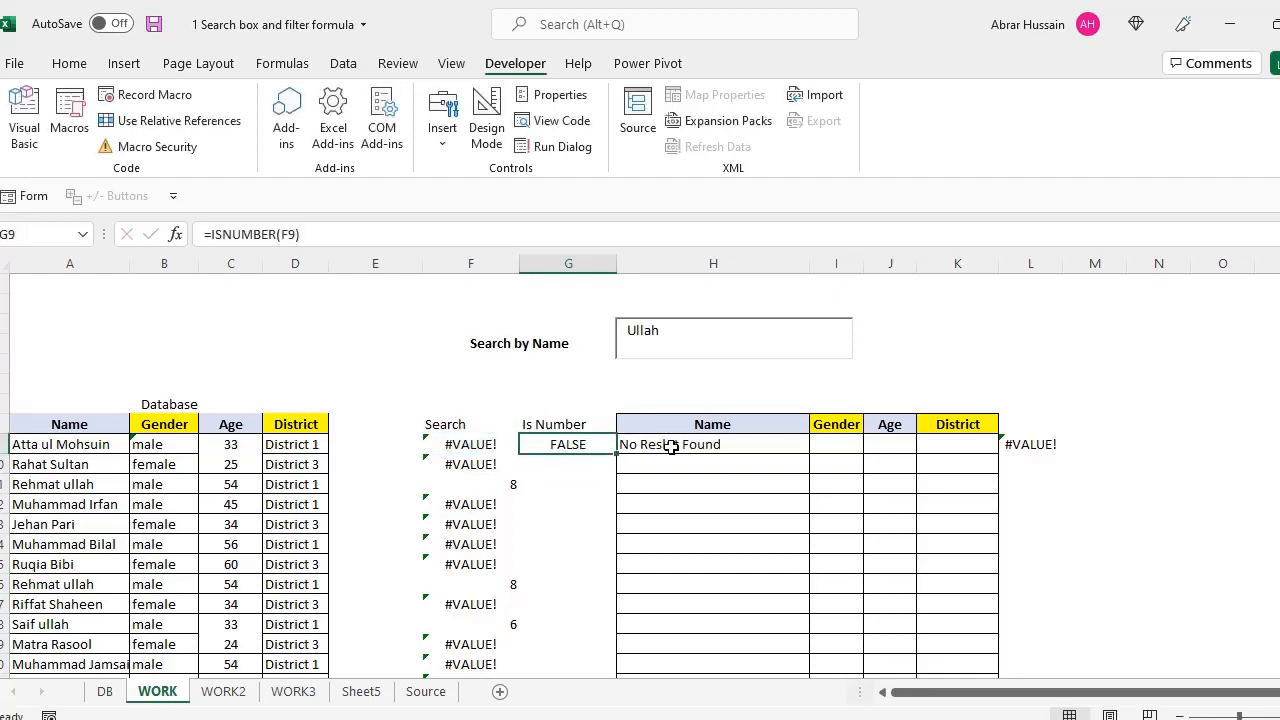
key("ctrl+c")
key("Down")
key("ctrl+v")
key("Down")
key("ctrl+v")
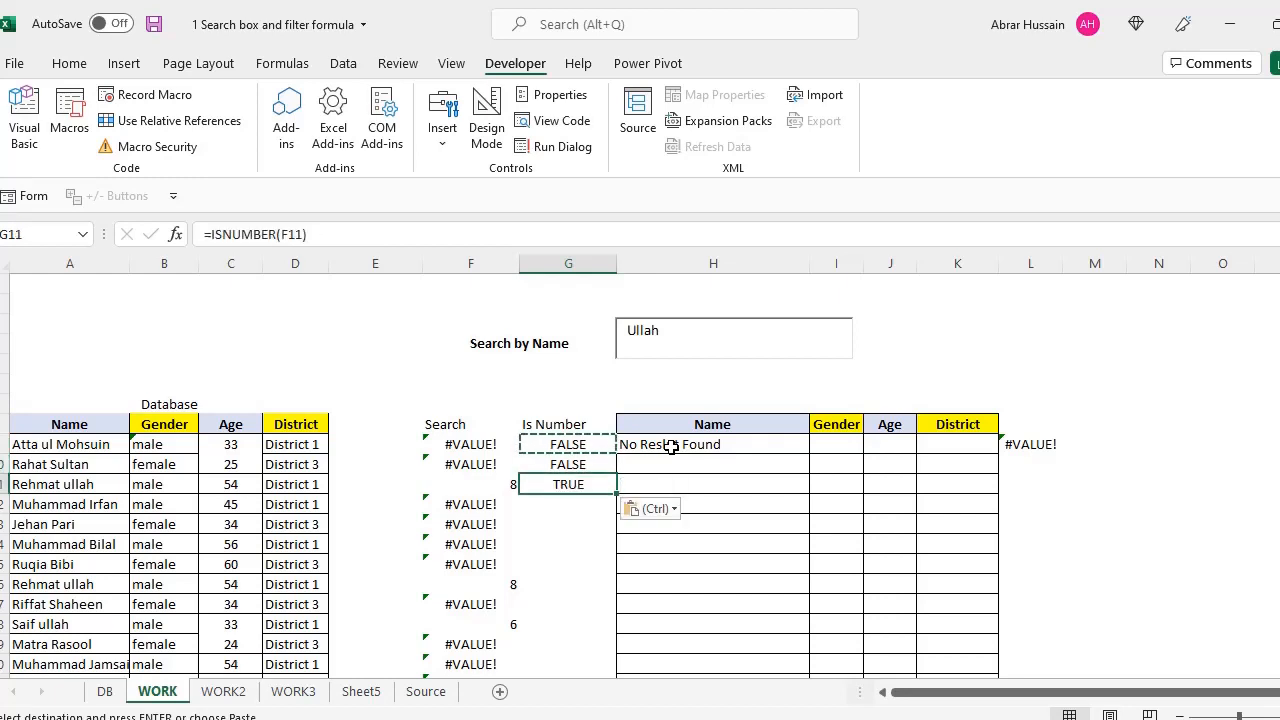
key("F2")
key("Escape")
key("Up")
key("Up")
key("F2")
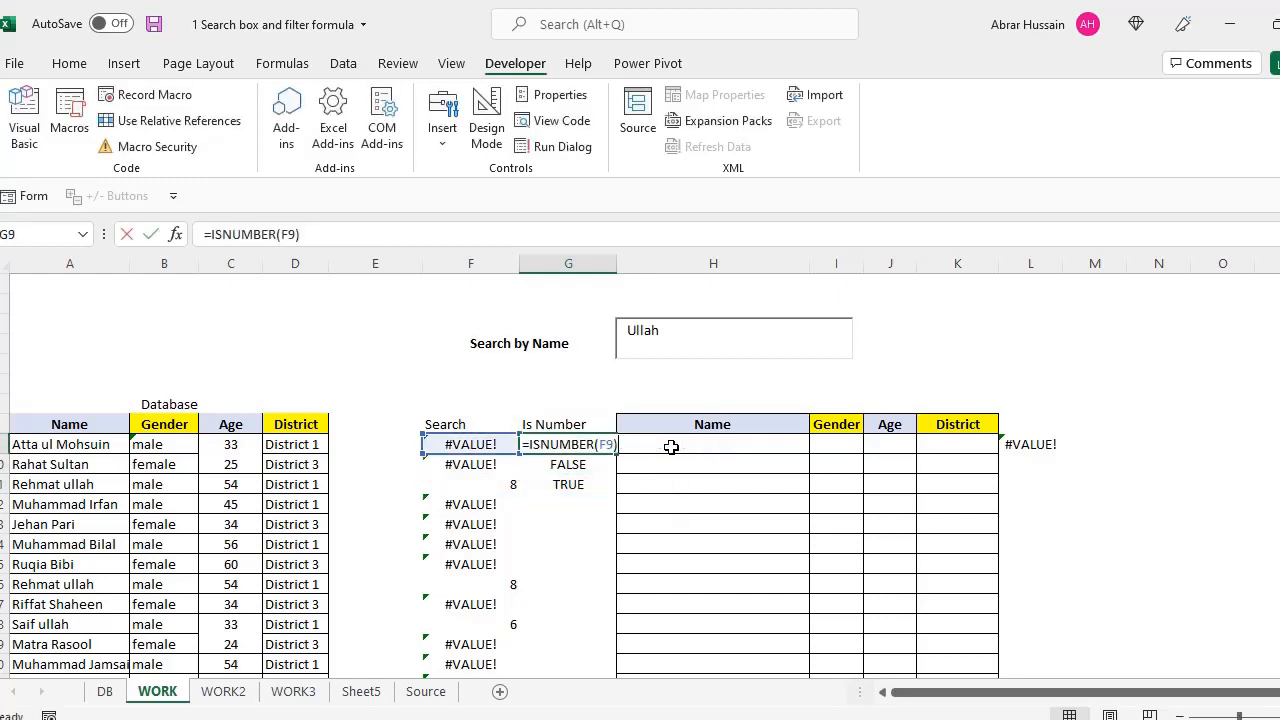
key("Escape")
Paste the ISNUMBER formula down the whole Is Number column to G1484
key("ctrl+c")
key("Left")
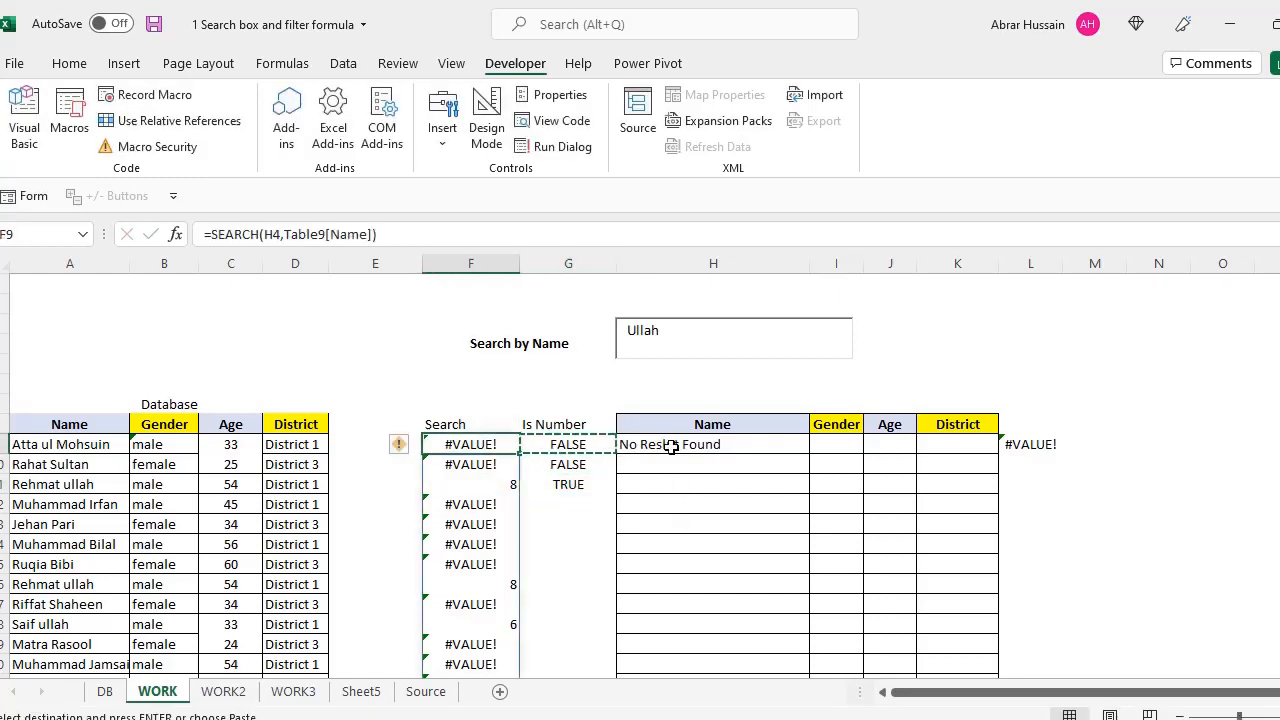
key("ctrl+Down")
key("Down")
key("Up")
key("Right")
key("ctrl+shift+Up")
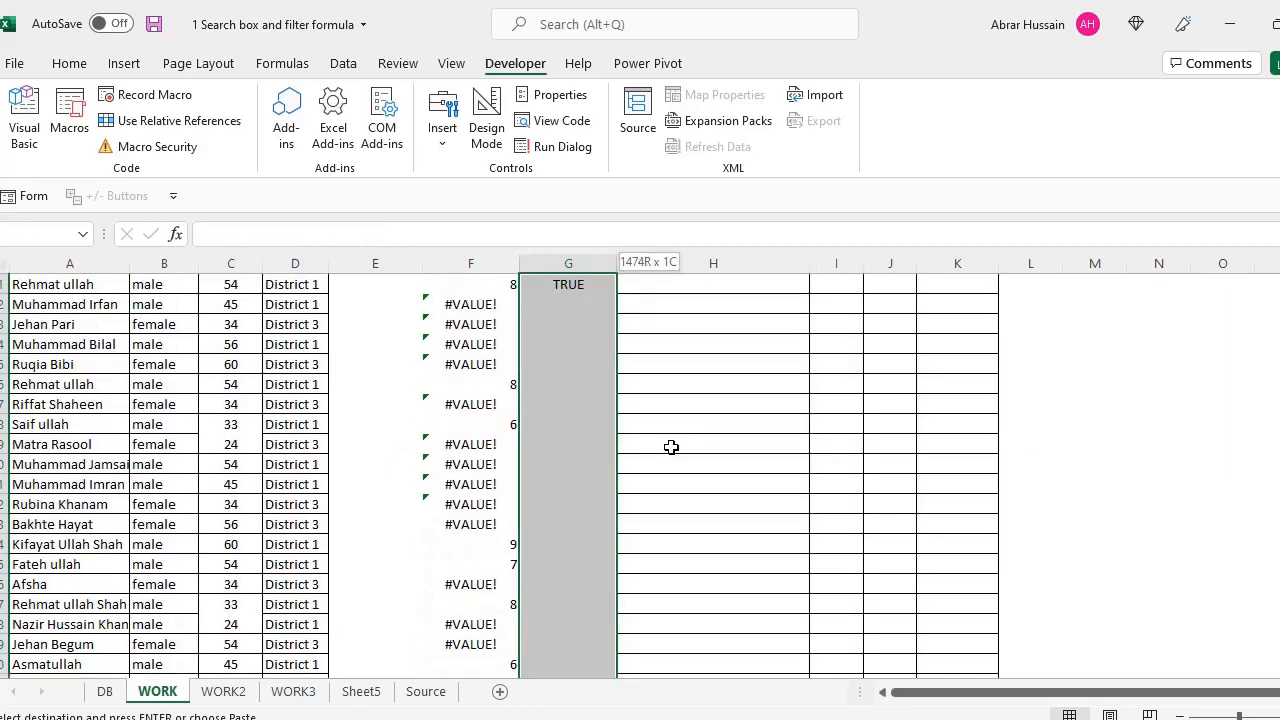
key("ctrl+v")
key("ctrl+Up")
key("ctrl+Up")
key("Down")
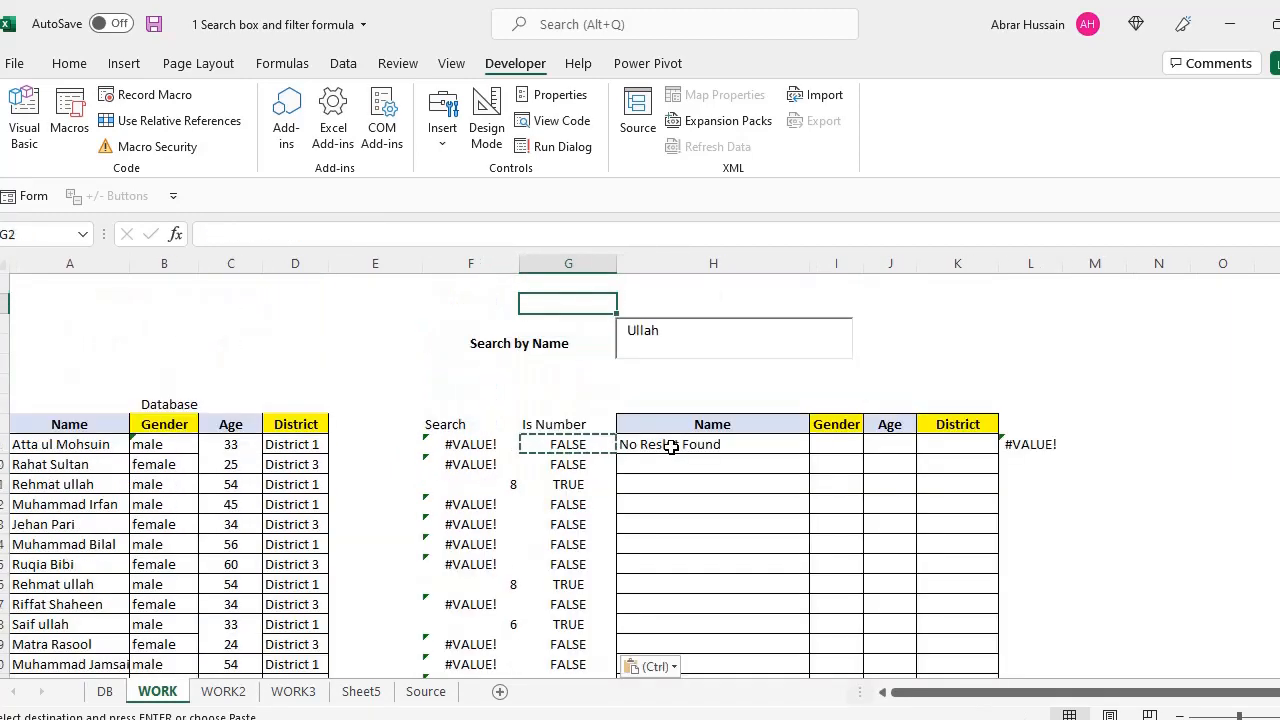
left_click_drag(684, 342, 633, 342)
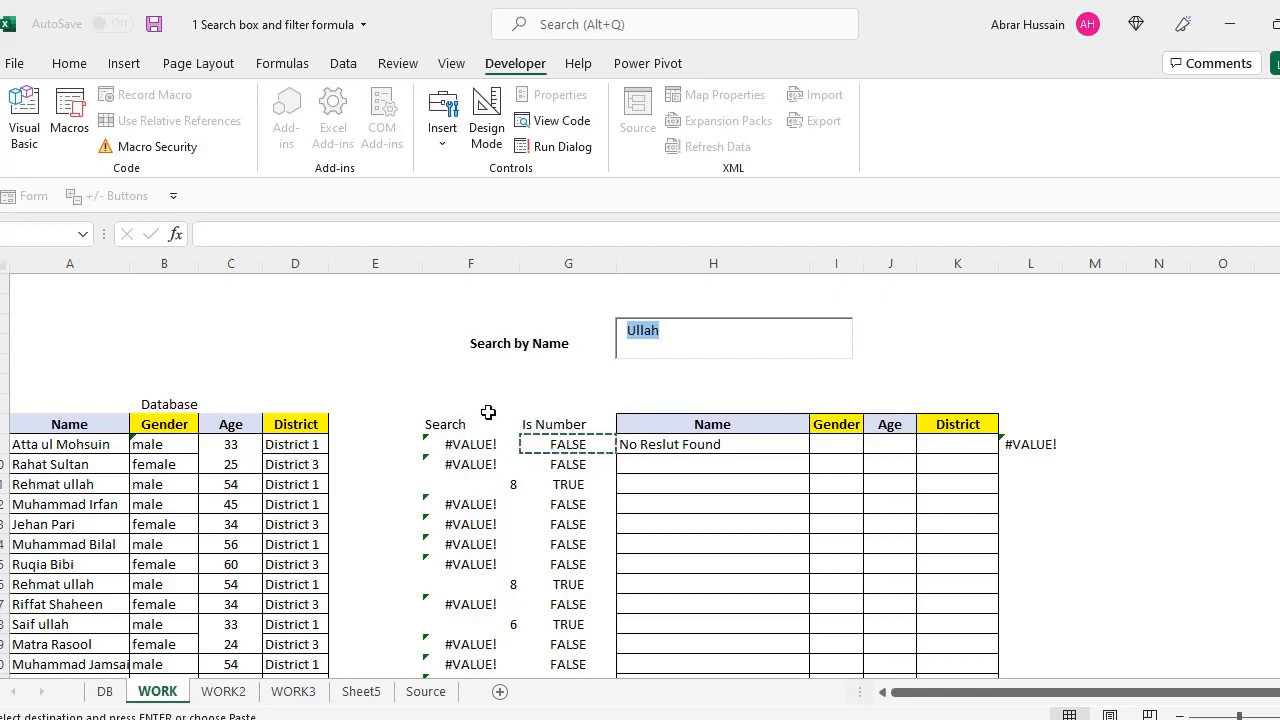
Paste into the Search and Is Number heading cells
left_click_drag(445, 424, 546, 461)
key("ctrl+v")
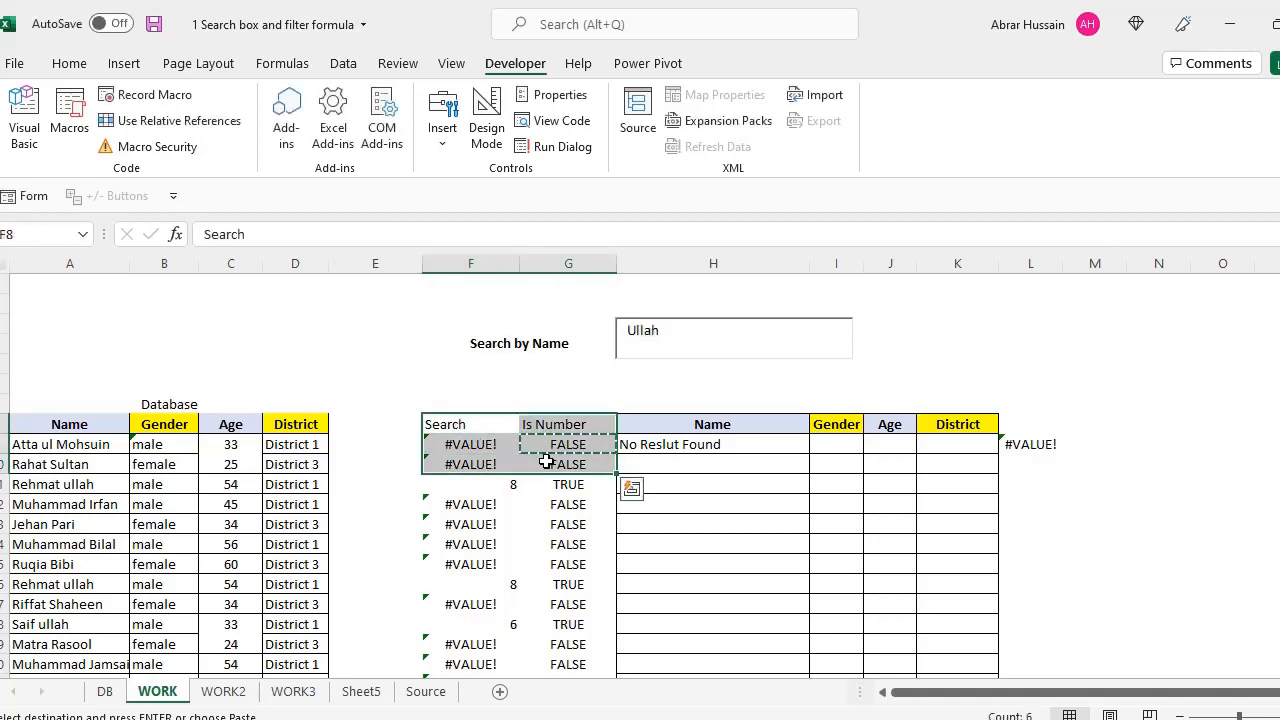
left_click(490, 448)
left_click(709, 444)
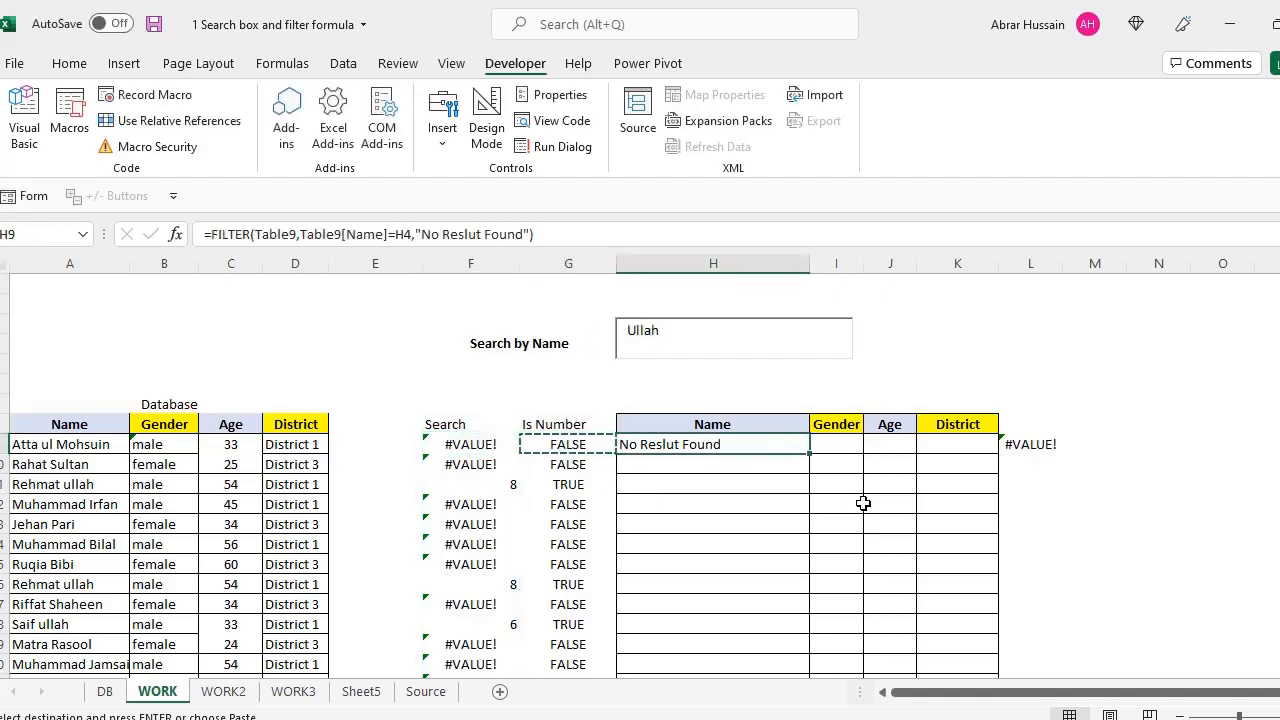
Select the Table9[Name]=H4 criterion inside H9's FILTER formula
key("F2")
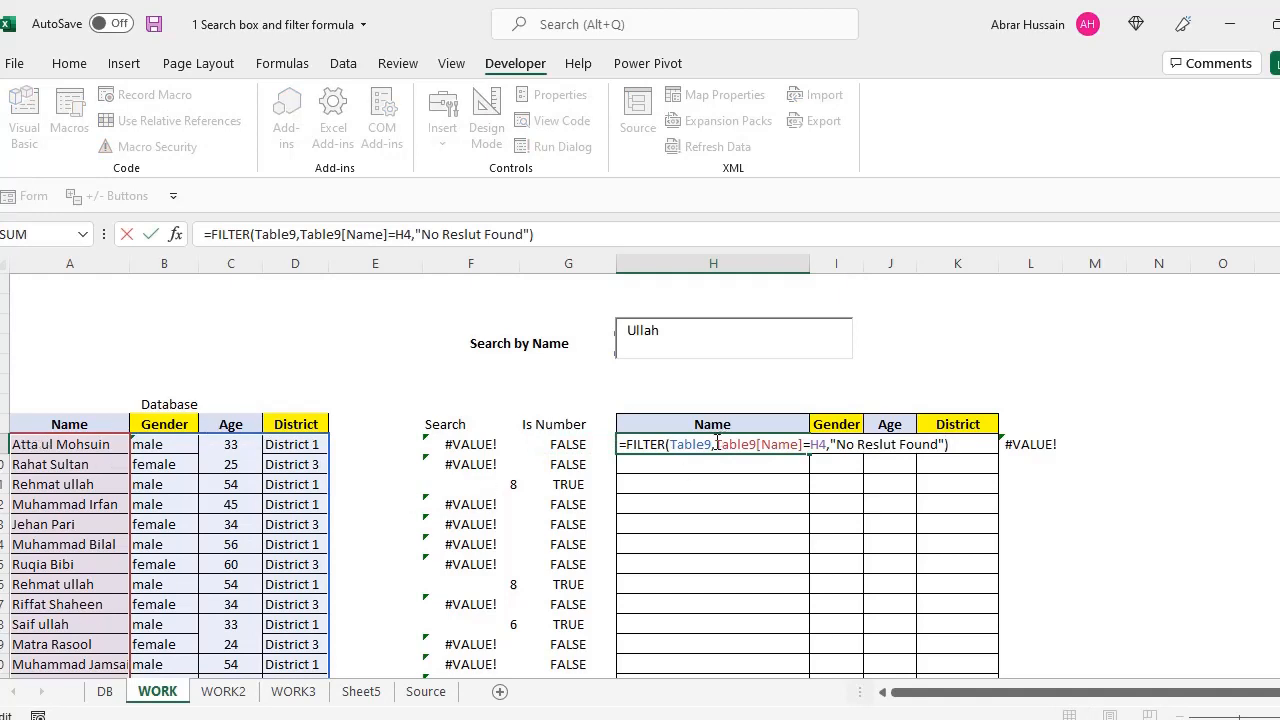
left_click_drag(717, 443, 801, 444)
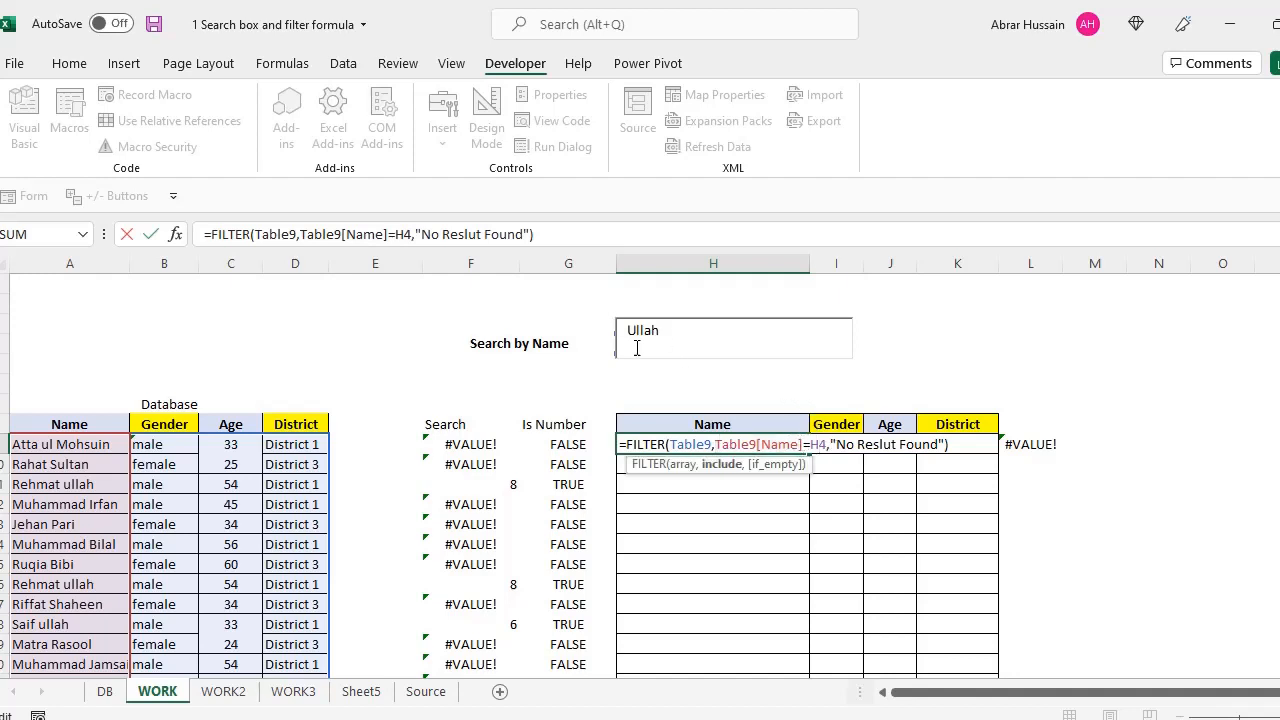
left_click_drag(837, 444, 932, 444)
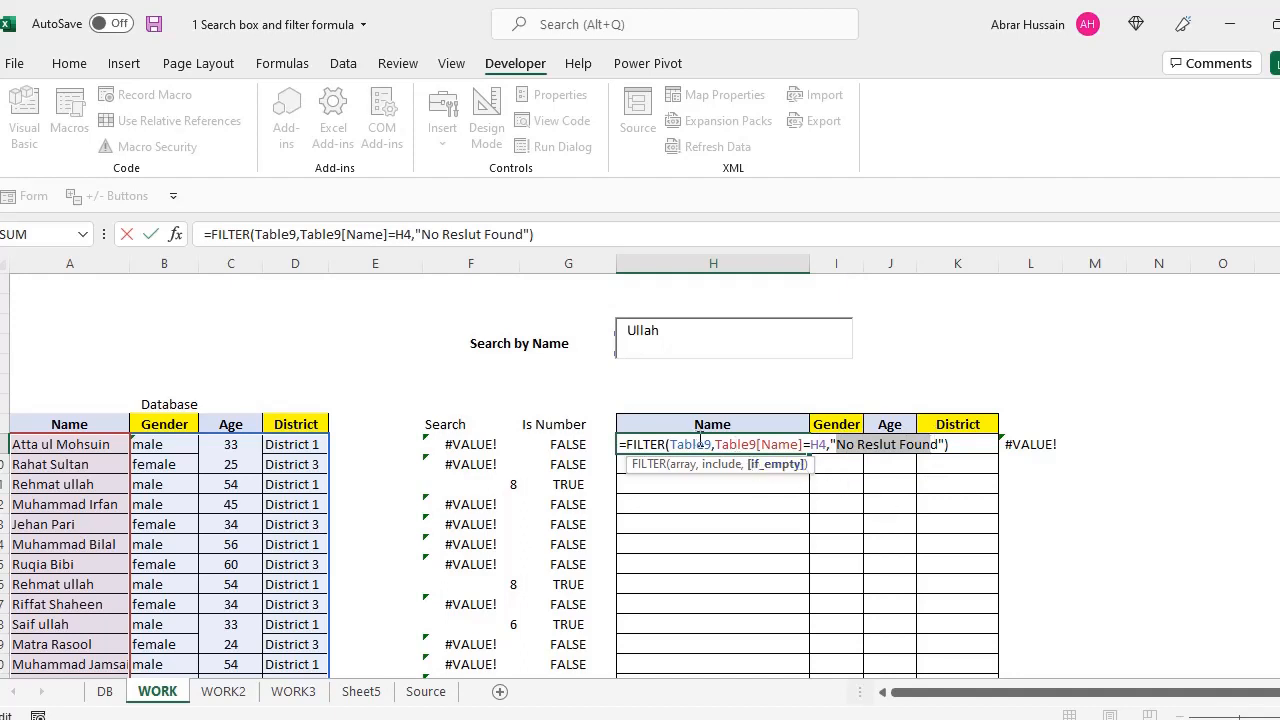
left_click_drag(715, 444, 801, 443)
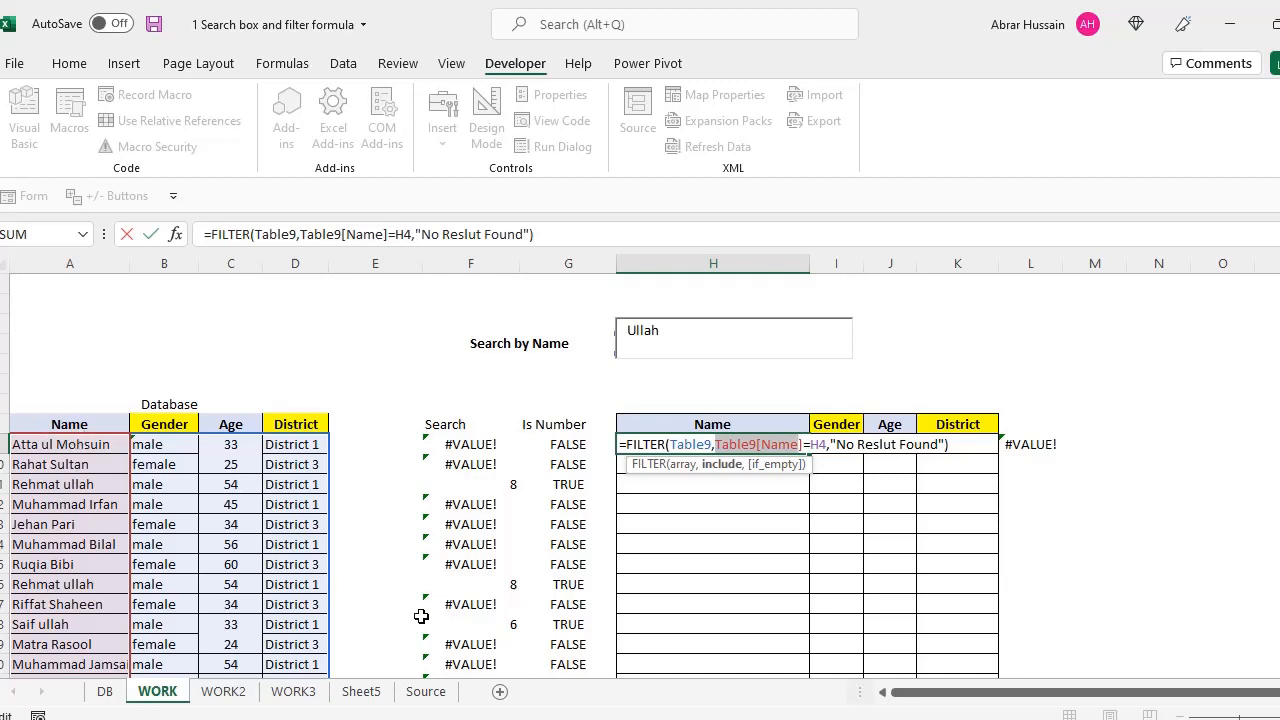
left_click(722, 446)
left_click_drag(717, 445, 826, 448)
left_click(814, 444)
left_click_drag(805, 444, 717, 446)
Replace that criterion with G9:G1484 and confirm the FILTER formula
key("BackSpace")
left_click(567, 443)
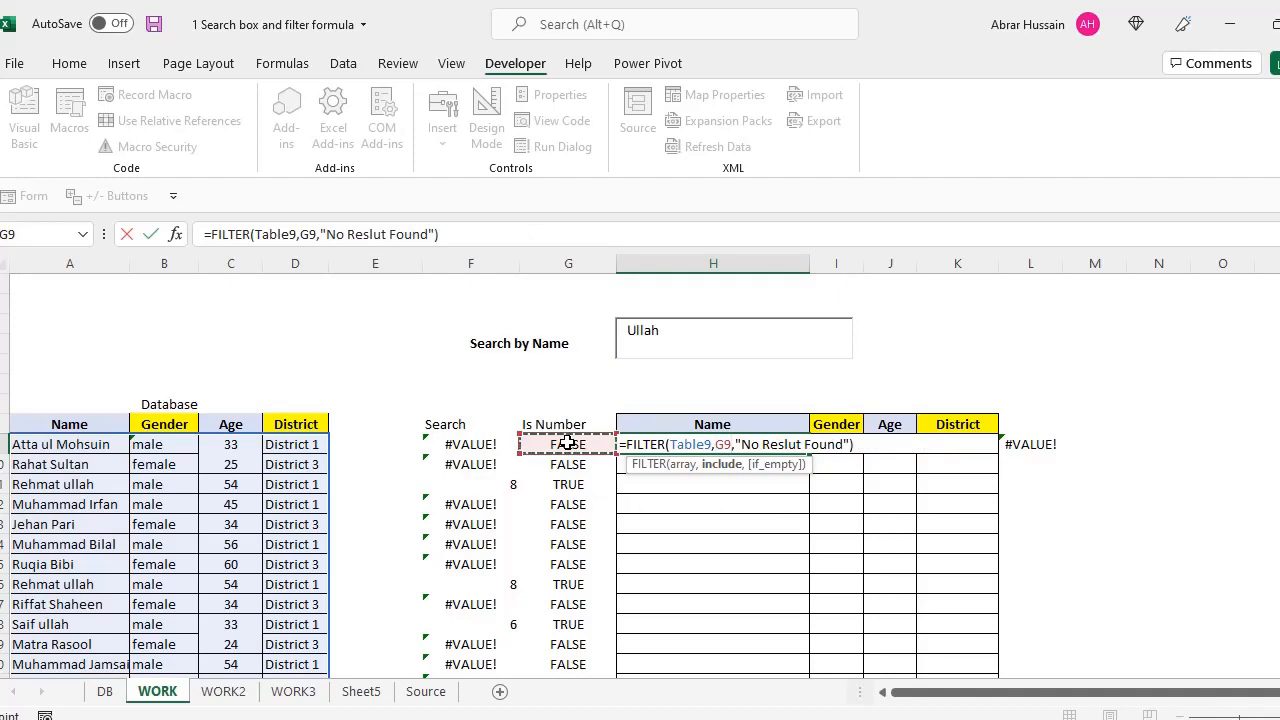
key("ctrl+shift+Down")
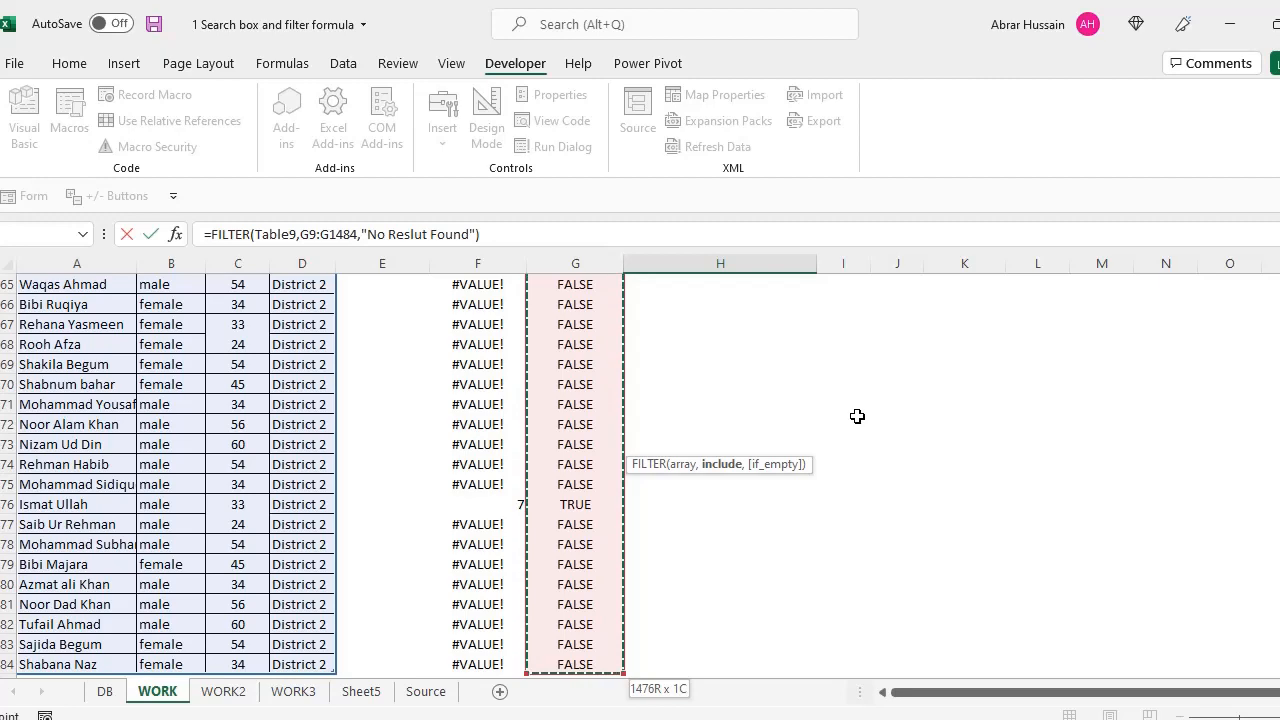
key("Return")
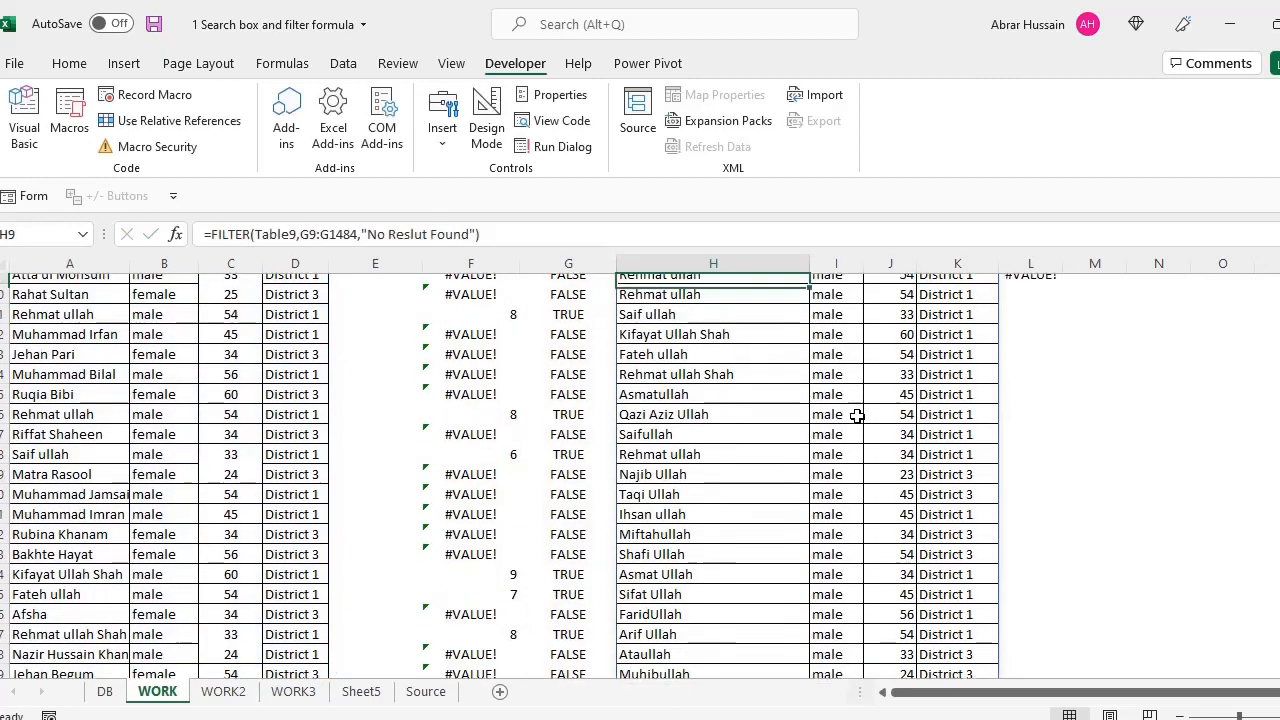
scroll(857, 417, "up", 2)
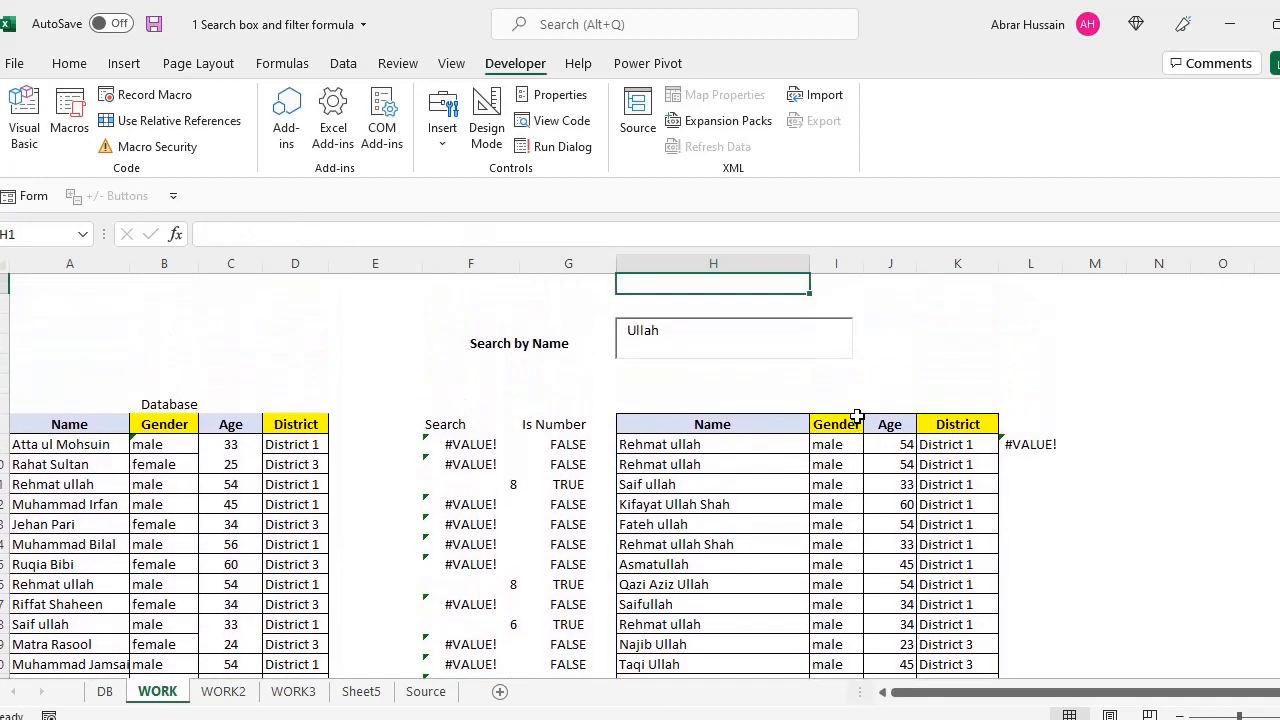
left_click(660, 345)
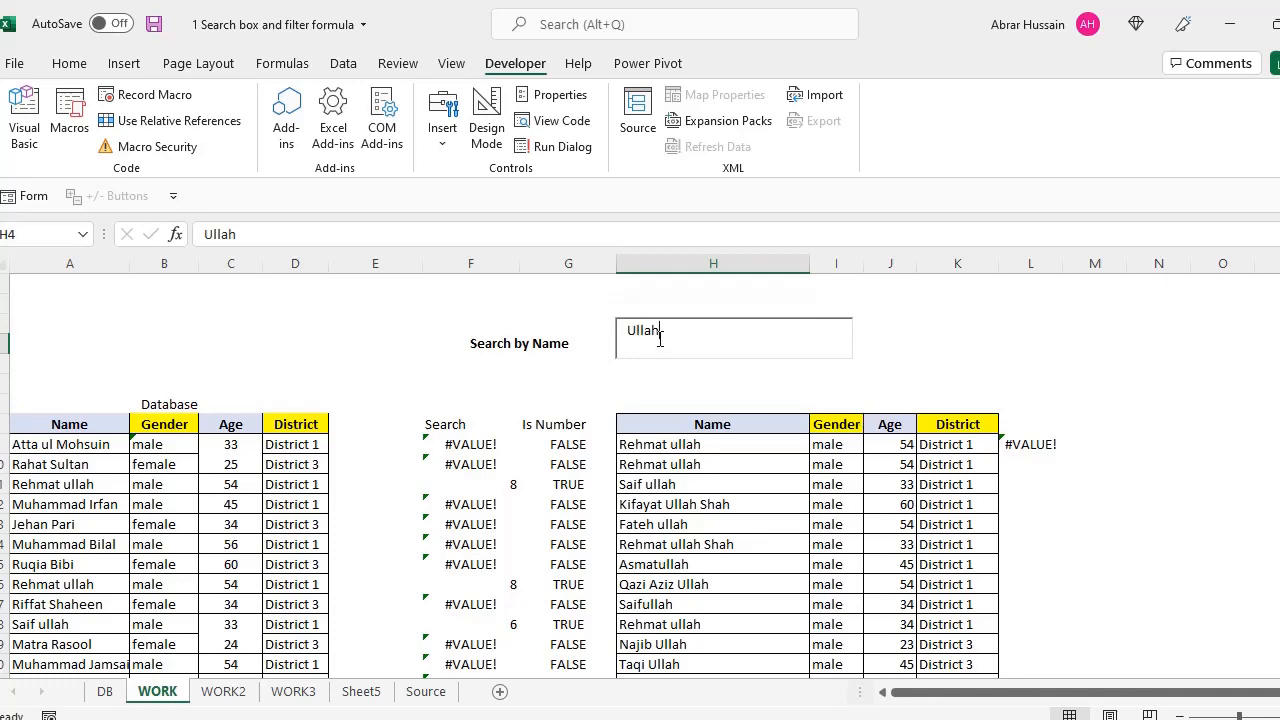
left_click(675, 444)
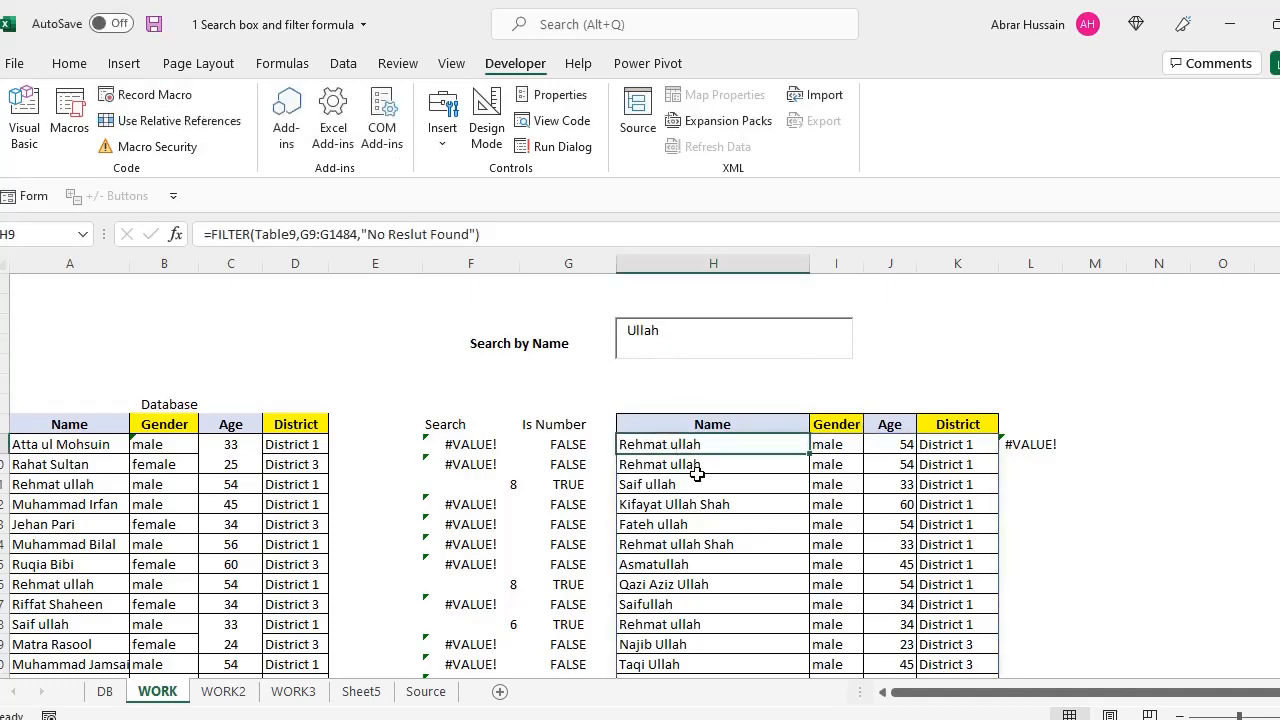
left_click(702, 485)
left_click(711, 525)
scroll(723, 537, "down", 4)
left_click(717, 541)
left_click(694, 482)
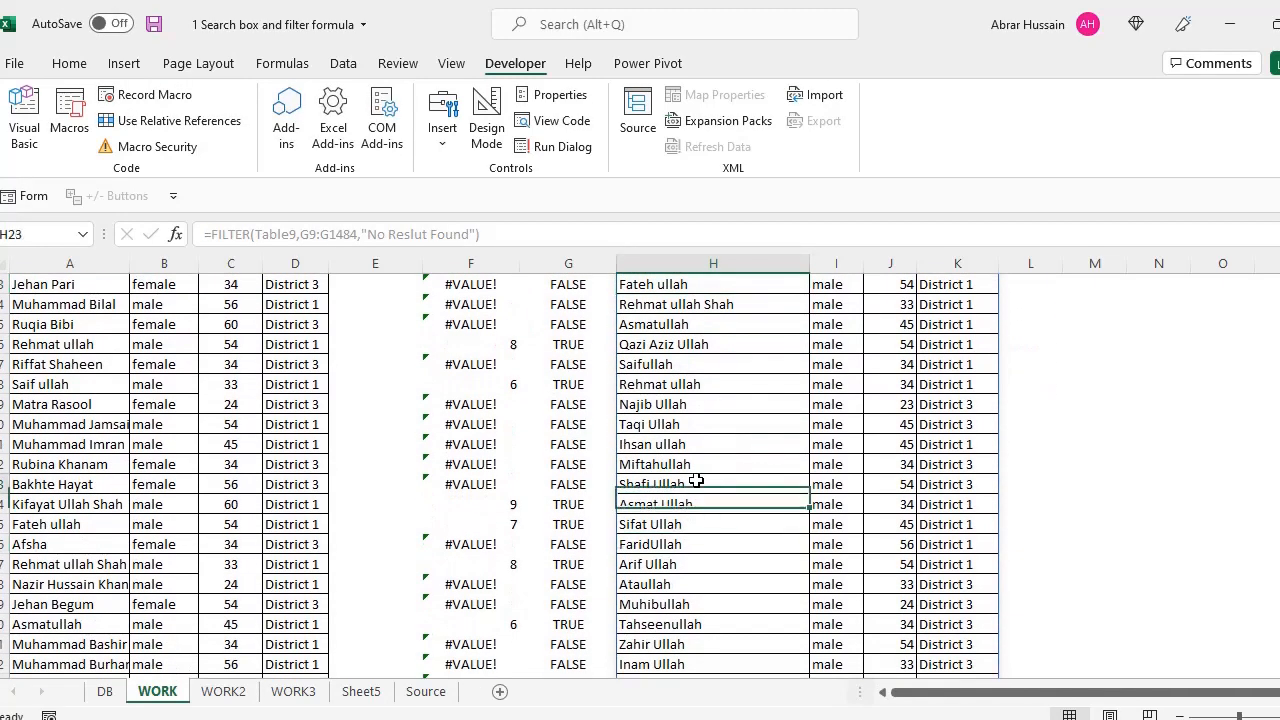
left_click(695, 550)
scroll(697, 553, "down", 9)
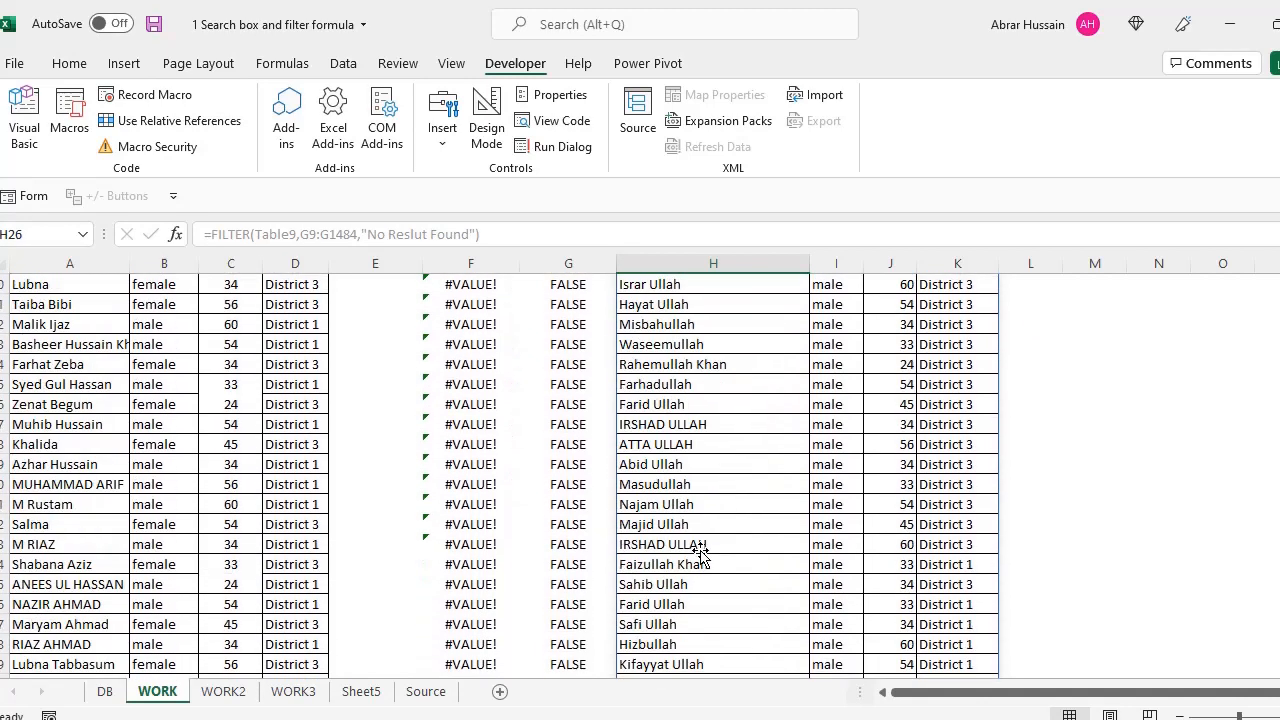
scroll(700, 552, "up", 13)
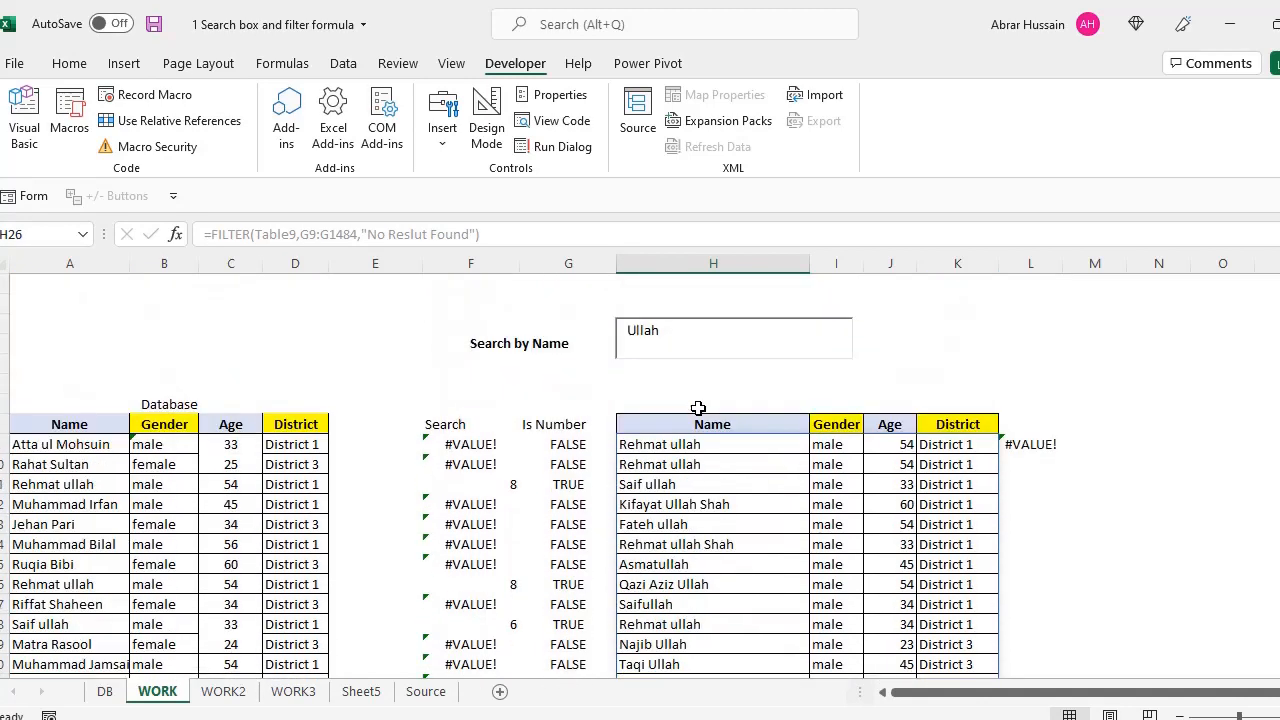
left_click_drag(683, 334, 587, 332)
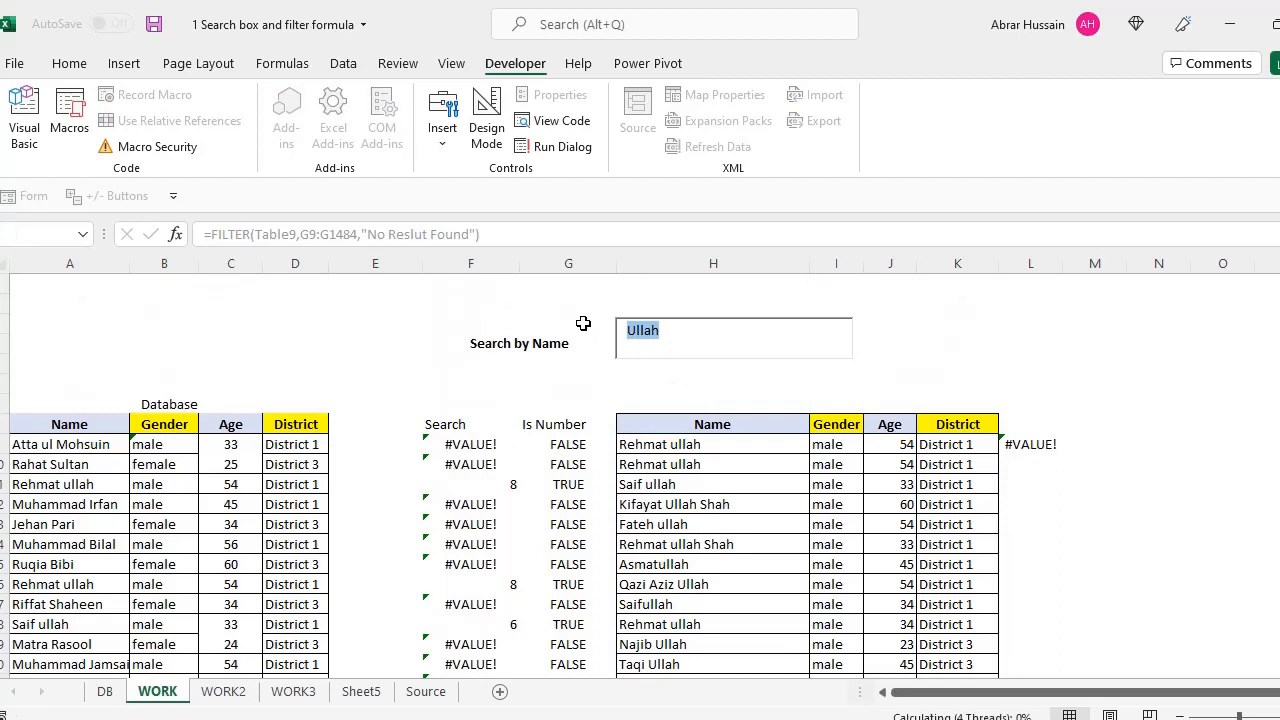
Search for Atta and scroll through the matching results
type("Atta")
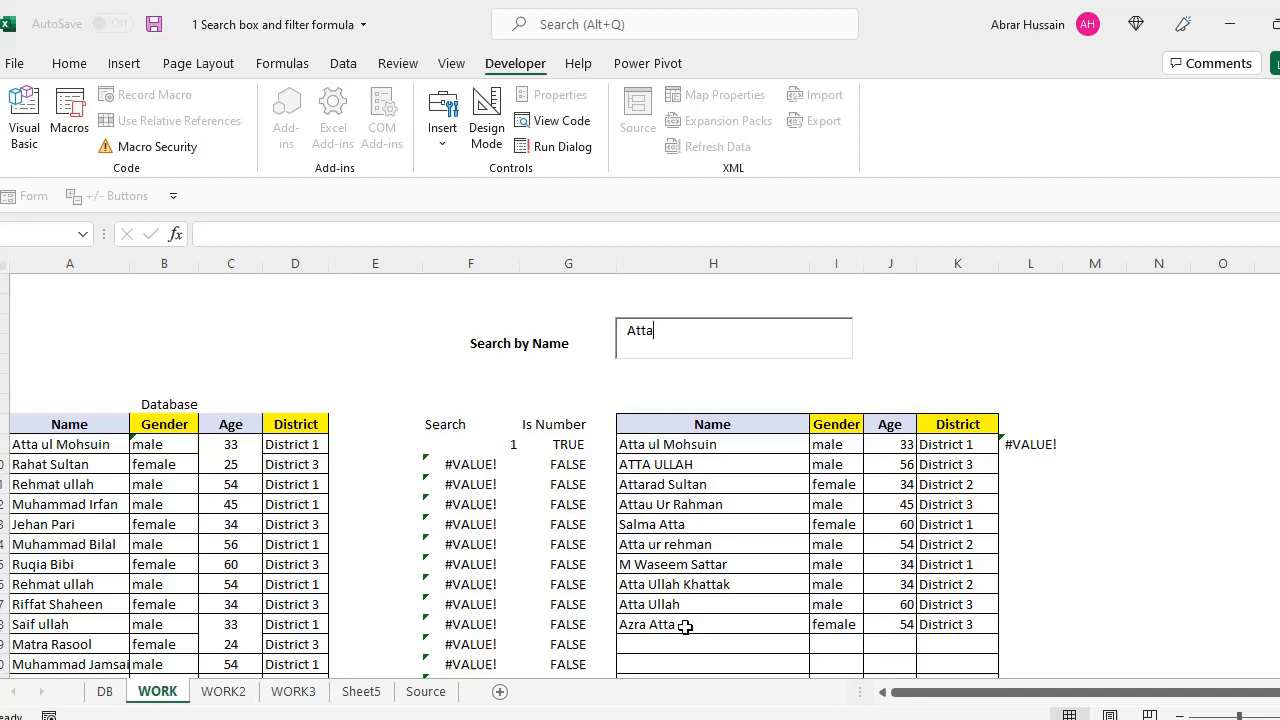
scroll(684, 464, "down", 2)
scroll(684, 457, "up", 2)
double_click(675, 332)
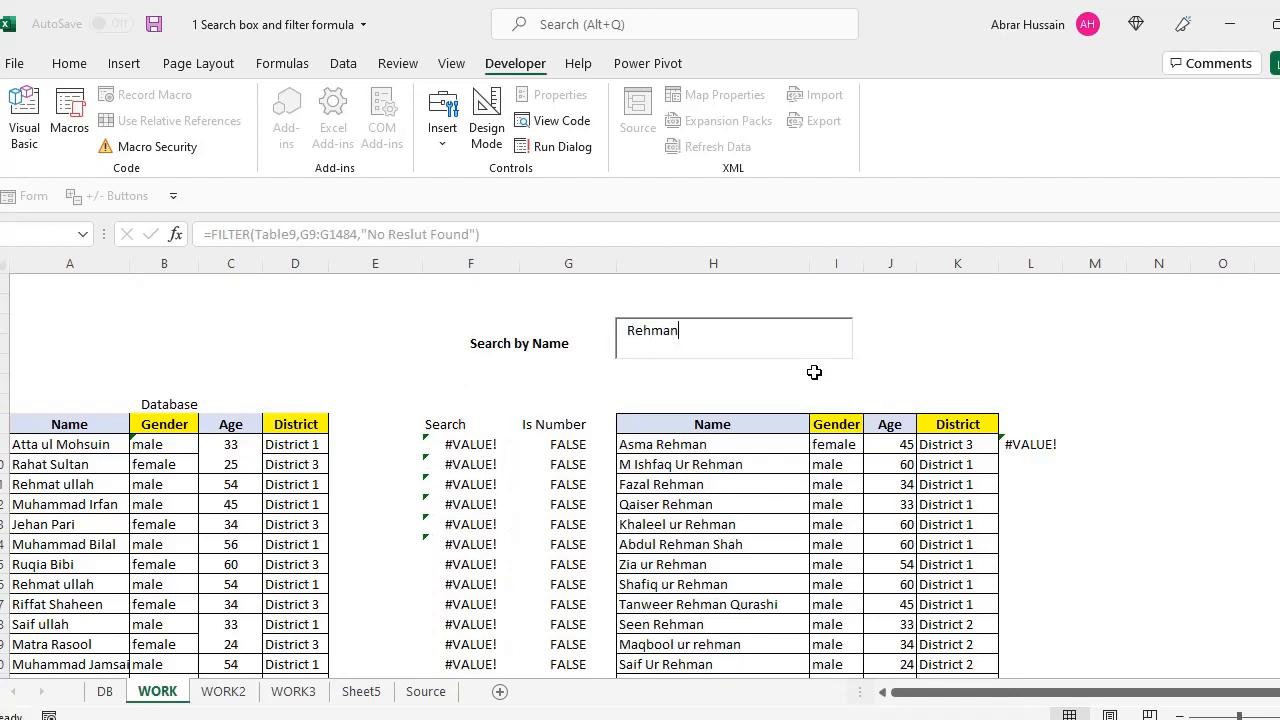
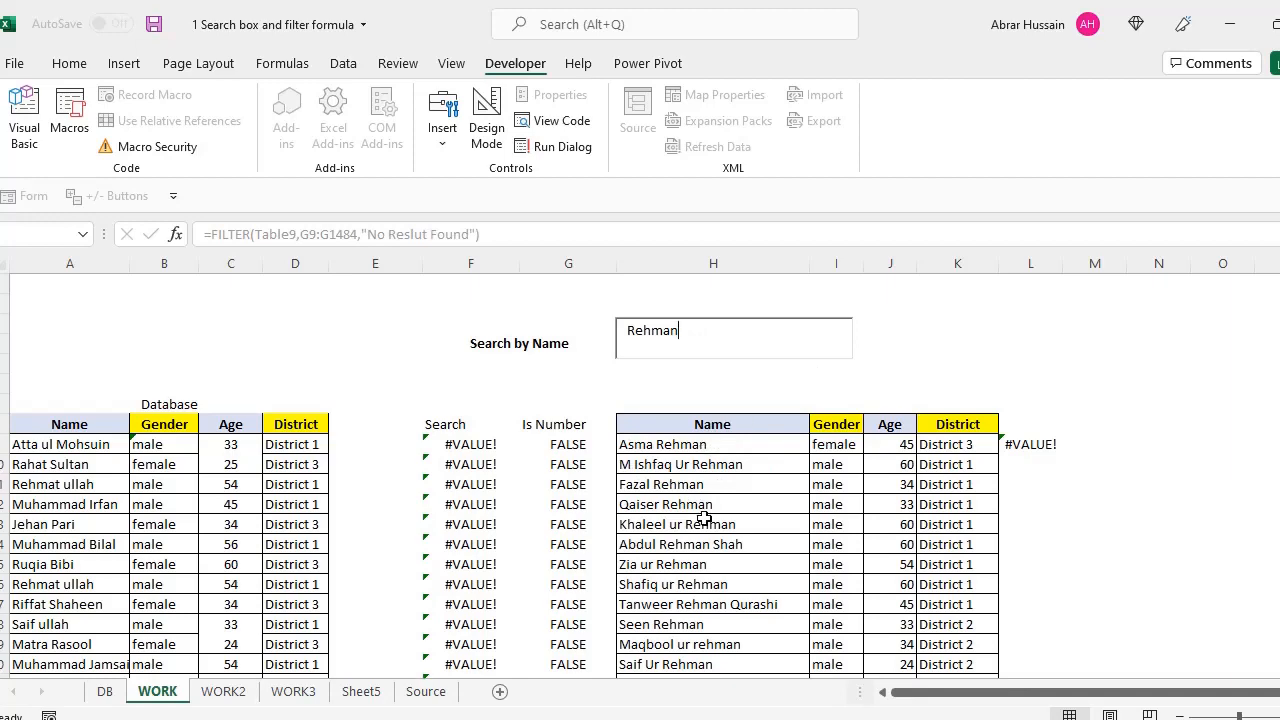
Inspect the Rehman result rows in the filtered list
scroll(704, 537, "down", 2)
scroll(704, 537, "down", 1)
scroll(688, 446, "up", 4)
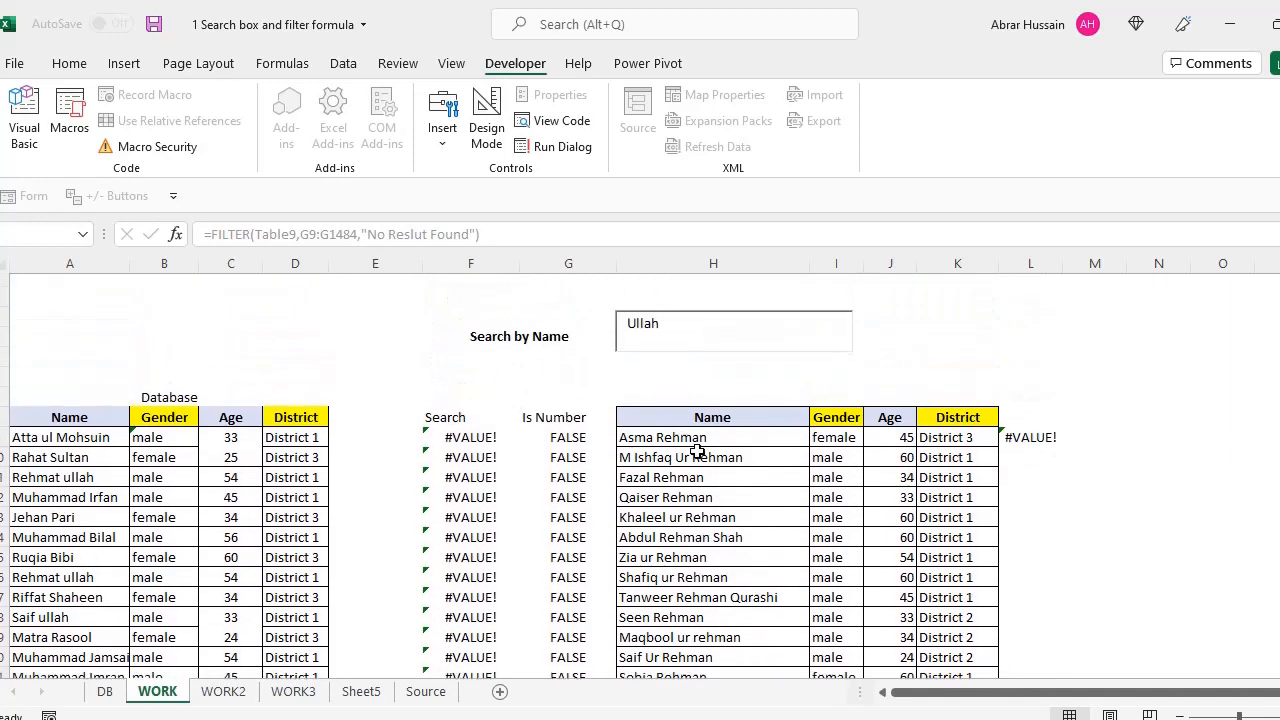
left_click(688, 446)
left_click(706, 487)
left_click(710, 542)
left_click(708, 605)
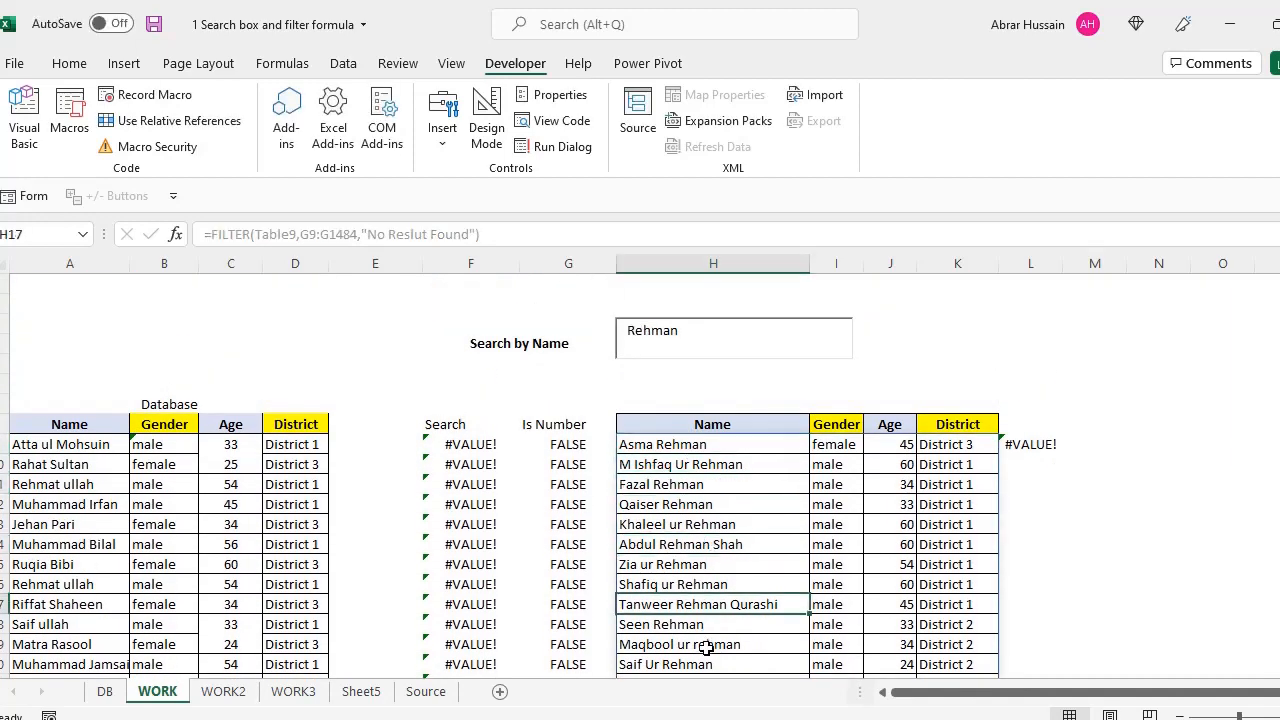
left_click(706, 647)
left_click(688, 565)
left_click_drag(689, 484, 690, 464)
Replace the search term with mia
left_click(693, 332)
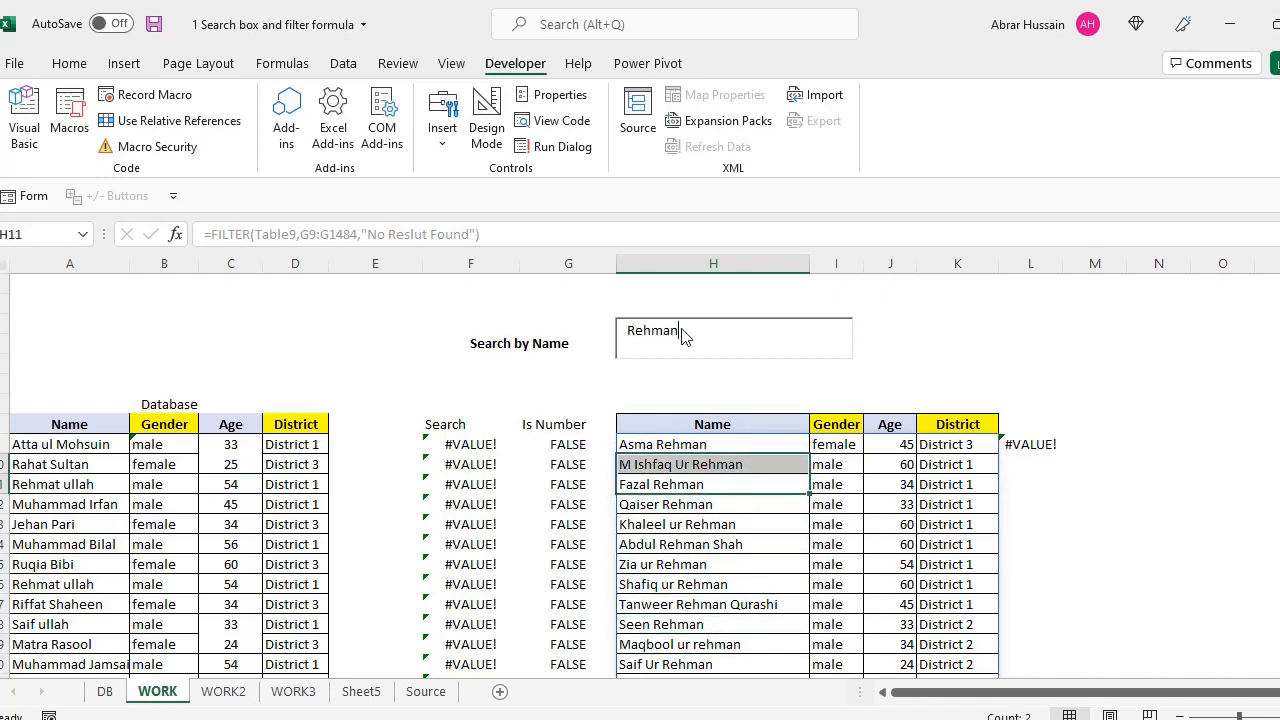
left_click_drag(679, 330, 604, 331)
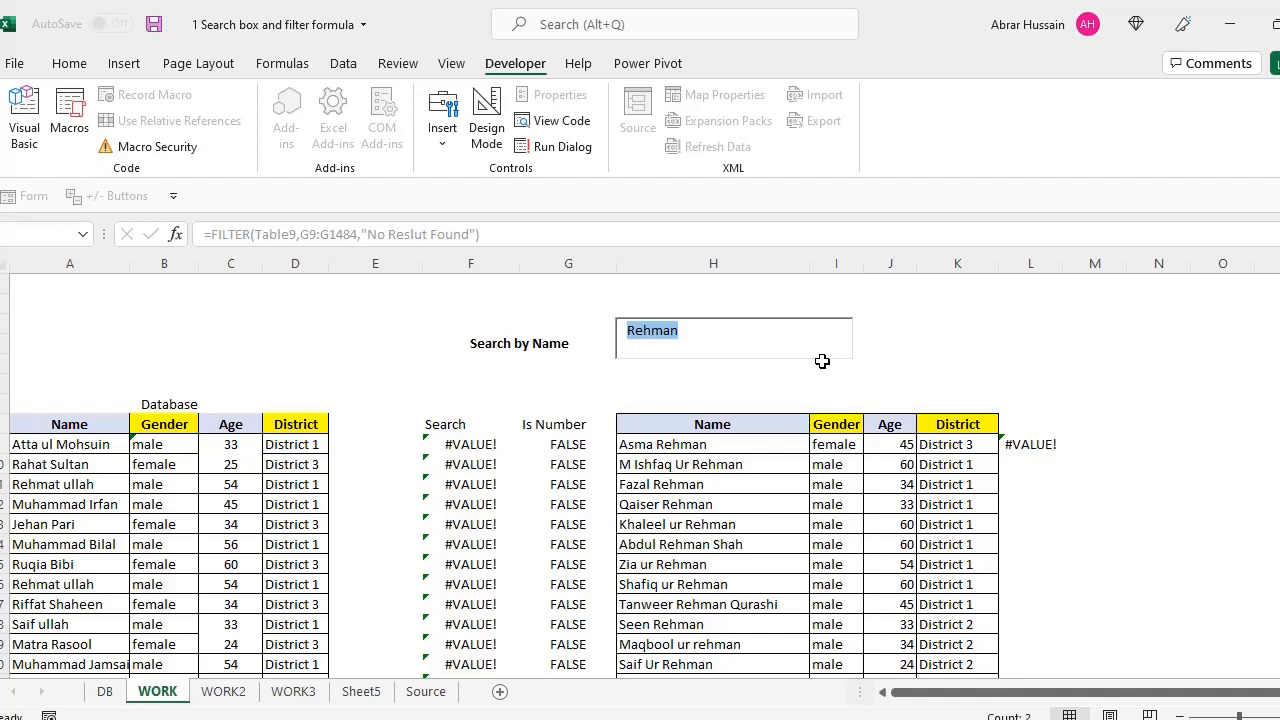
type("mia")
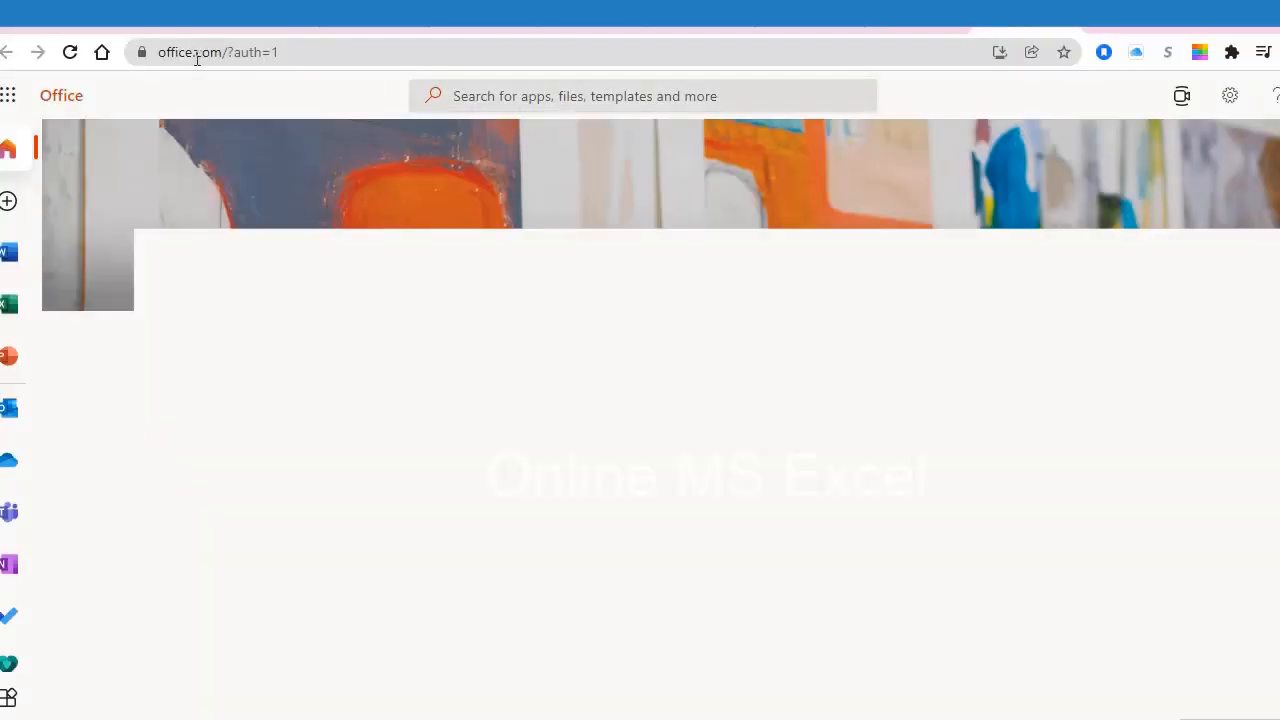
Launch Excel online from the Office home page and select a cell in blank Book 4
left_click(233, 51)
left_click_drag(233, 51, 331, 48)
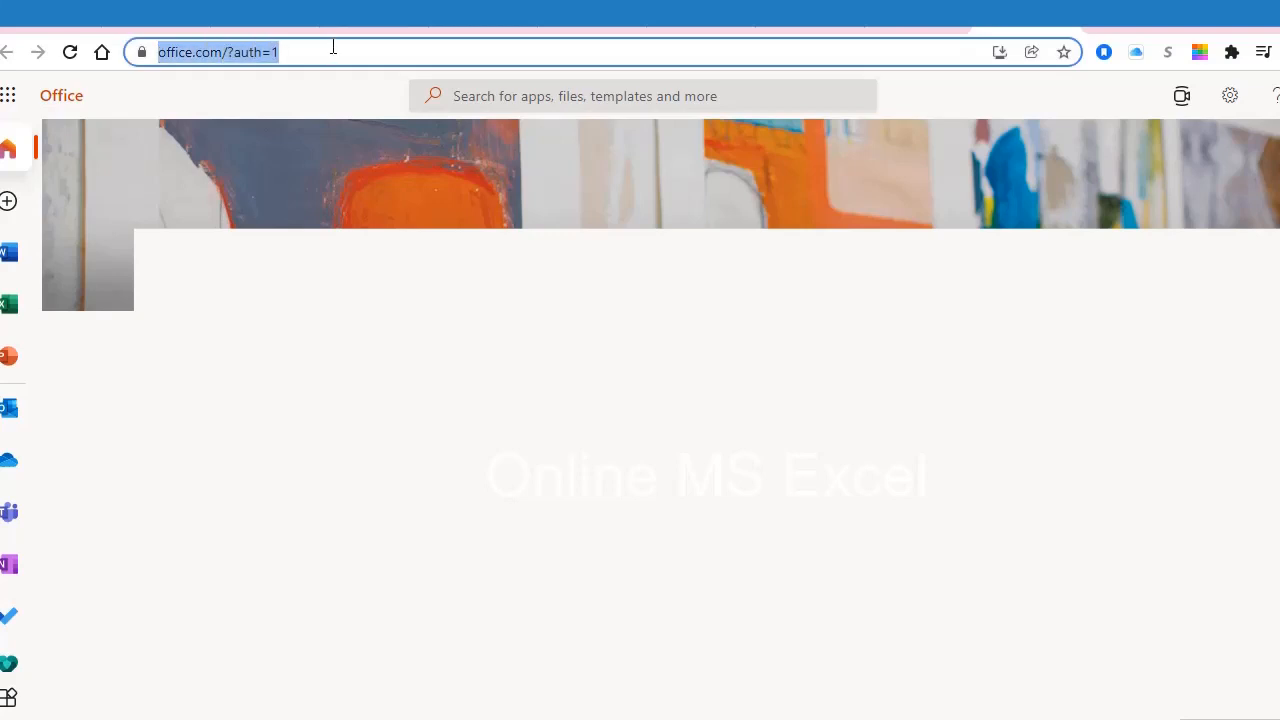
left_click(171, 52)
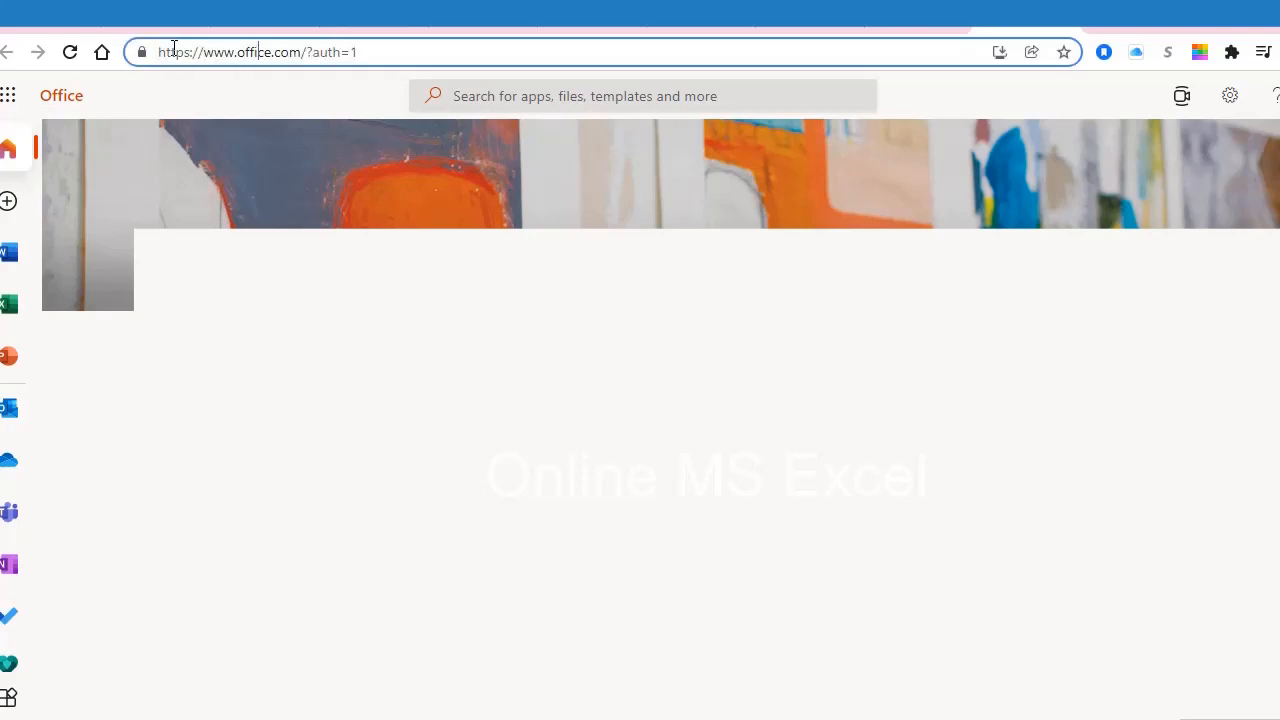
left_click_drag(378, 49, 154, 40)
left_click(374, 44)
left_click(24, 308)
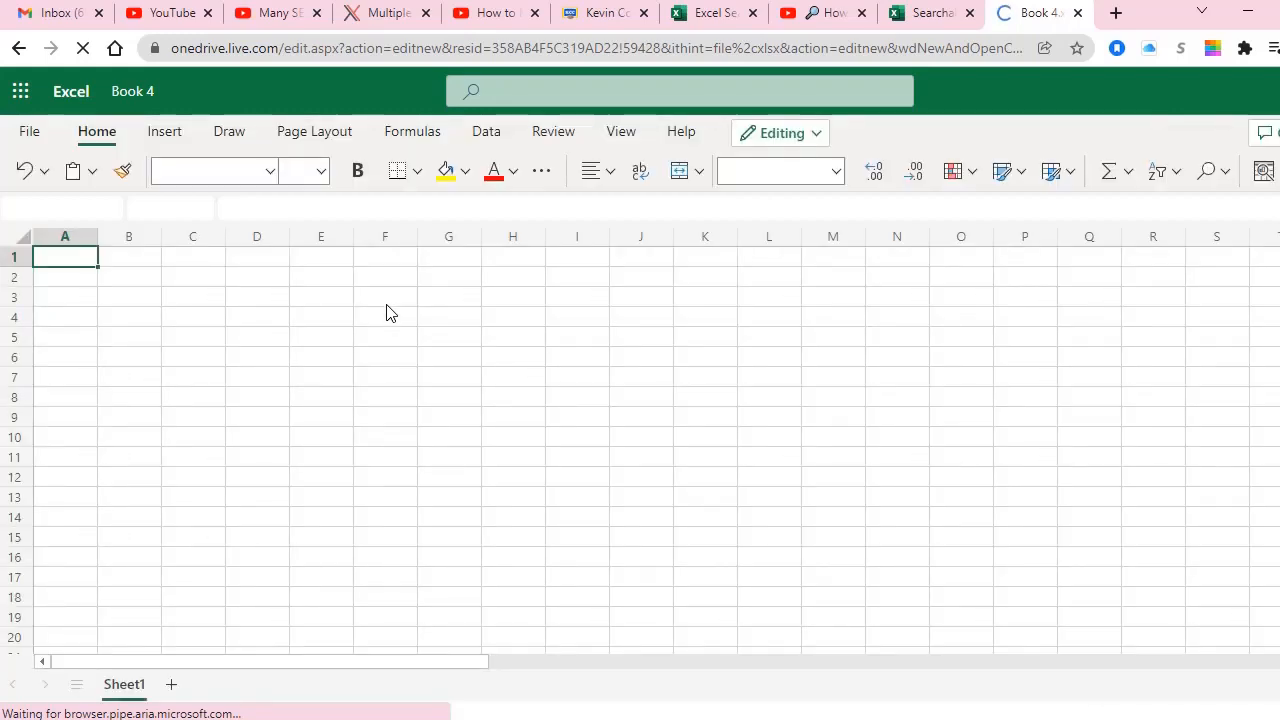
left_click(410, 355)
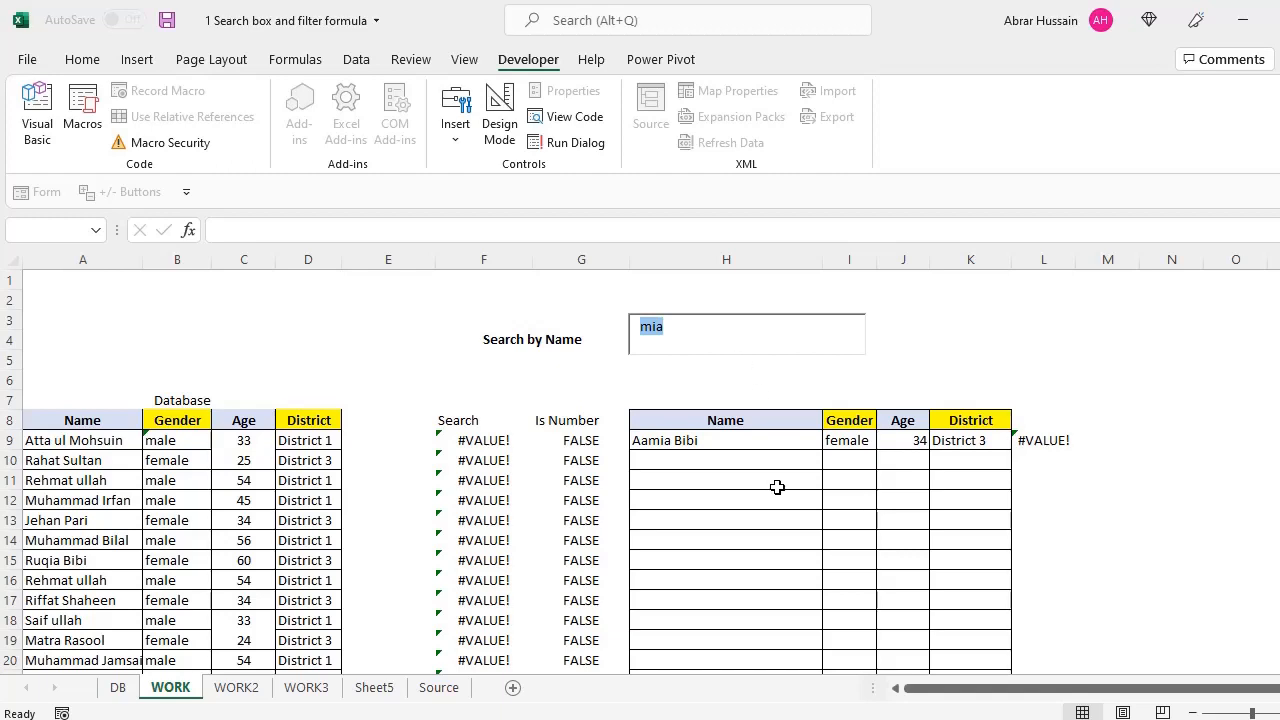
left_click(557, 426)
left_click_drag(459, 424, 560, 482)
key("ctrl+shift+Down")
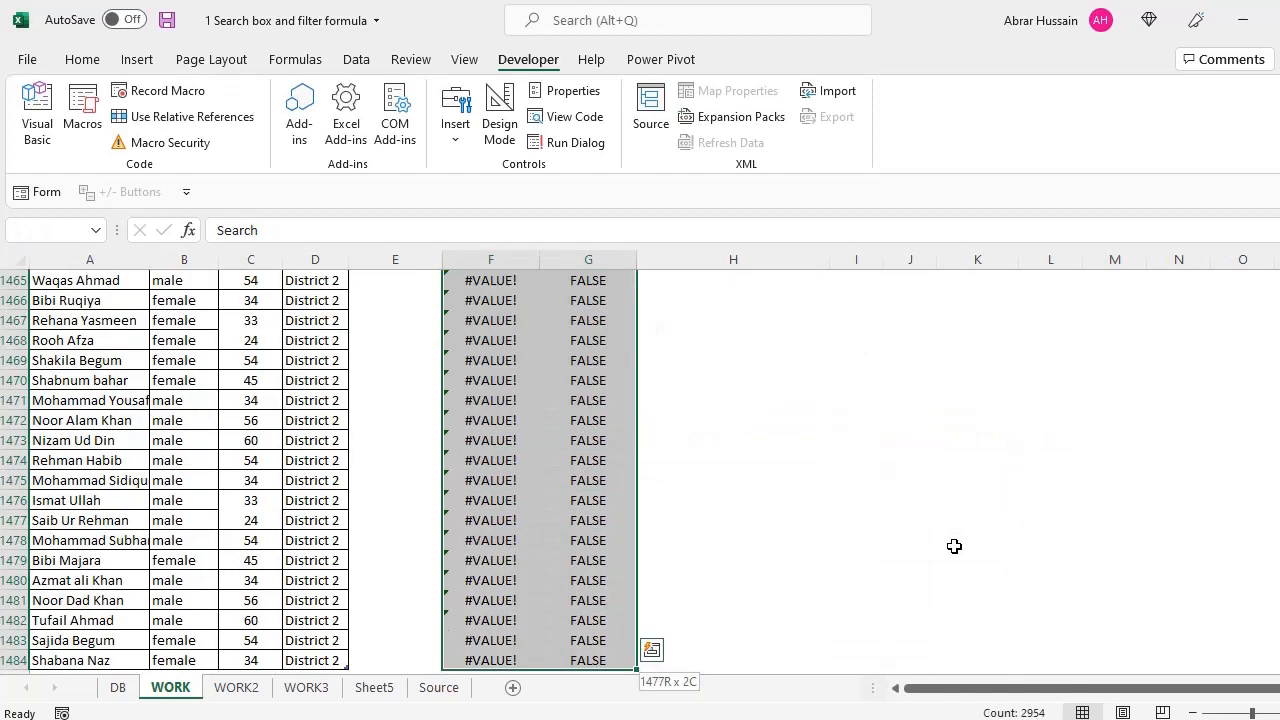
key("ctrl+c")
key("ctrl+BackSpace")
key("Right")
key("Right")
key("Right")
key("Right")
key("Right")
key("Right")
key("Right")
key("Right")
key("Right")
key("Right")
key("Right")
key("Right")
key("Right")
key("Right")
key("Right")
key("Right")
key("Right")
key("Right")
key("Right")
key("Right")
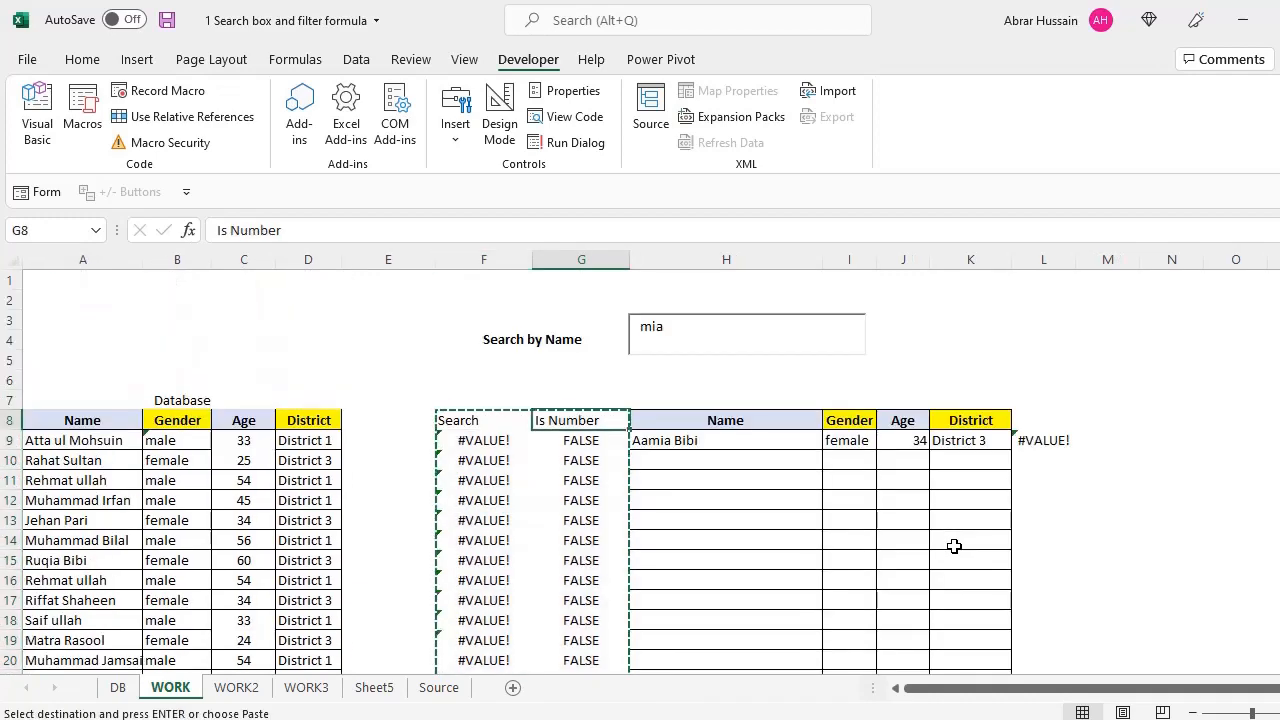
key("Right")
key("Right")
key("Right")
key("Return")
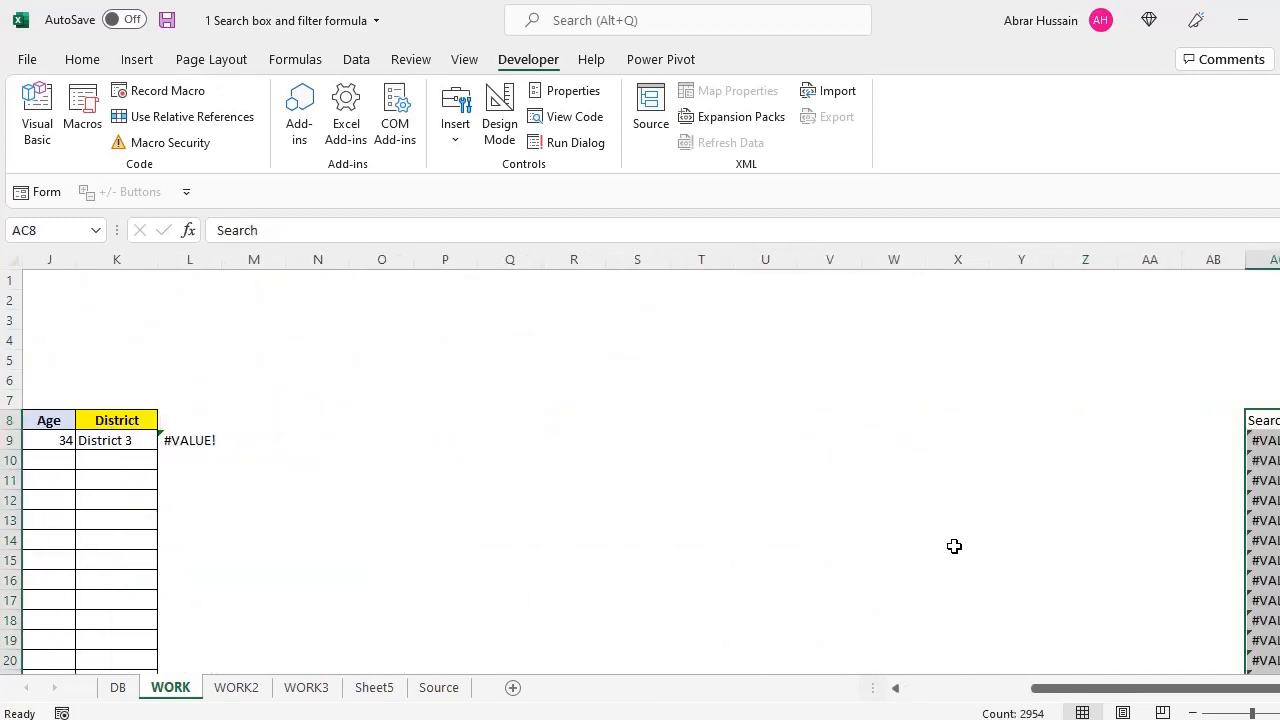
key("Left")
key("Left")
key("Left")
key("Left")
key("Left")
key("Left")
key("Left")
key("Left")
key("Left")
key("Left")
key("Left")
key("Left")
key("Left")
key("Home")
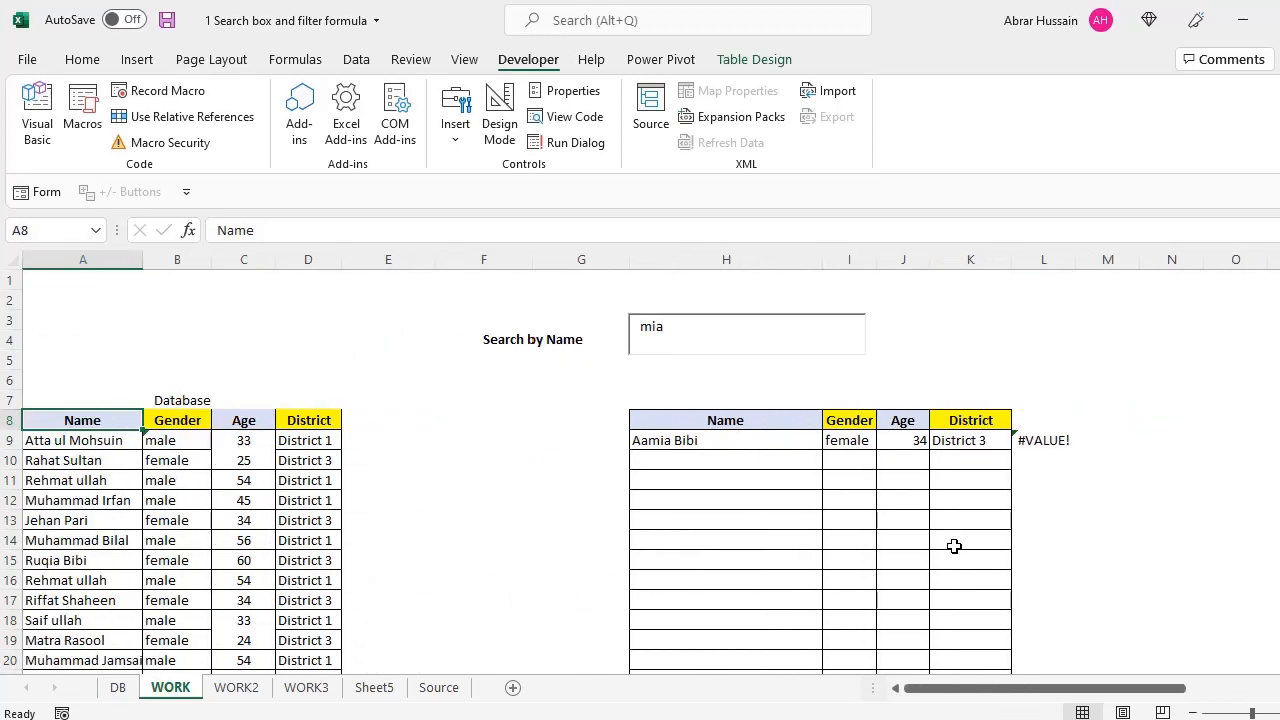
left_click(734, 446)
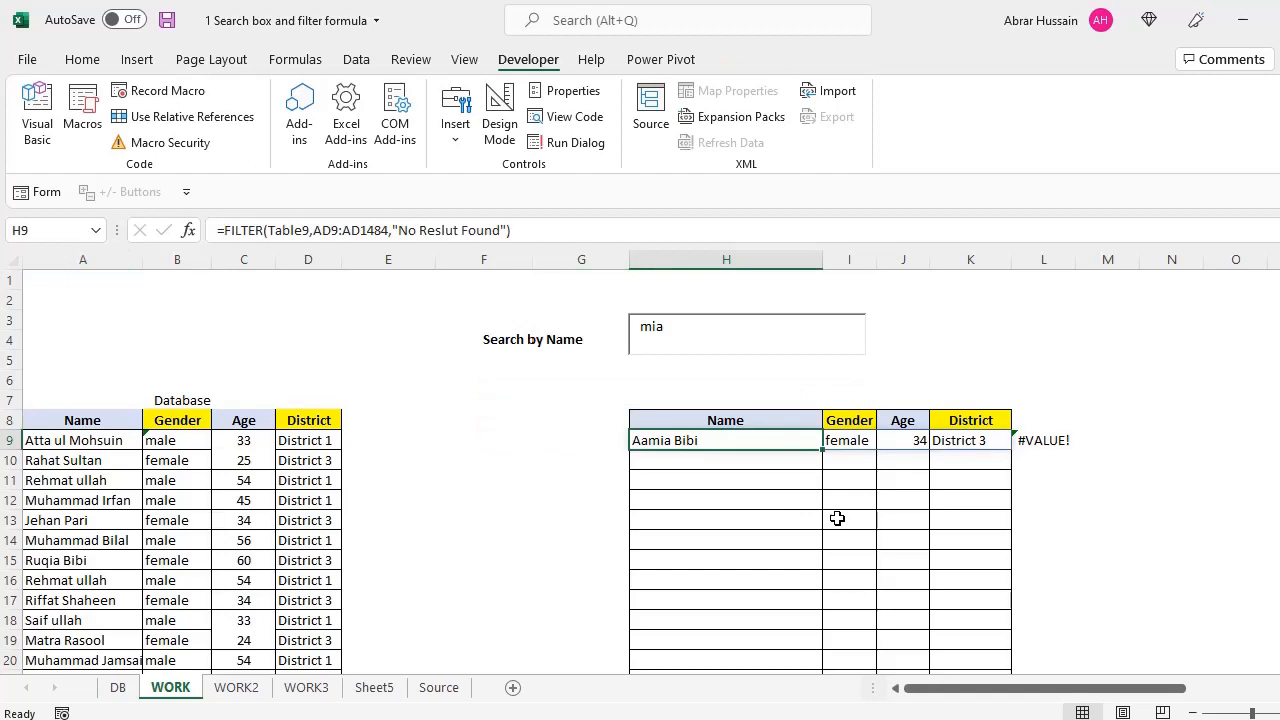
left_click(276, 230)
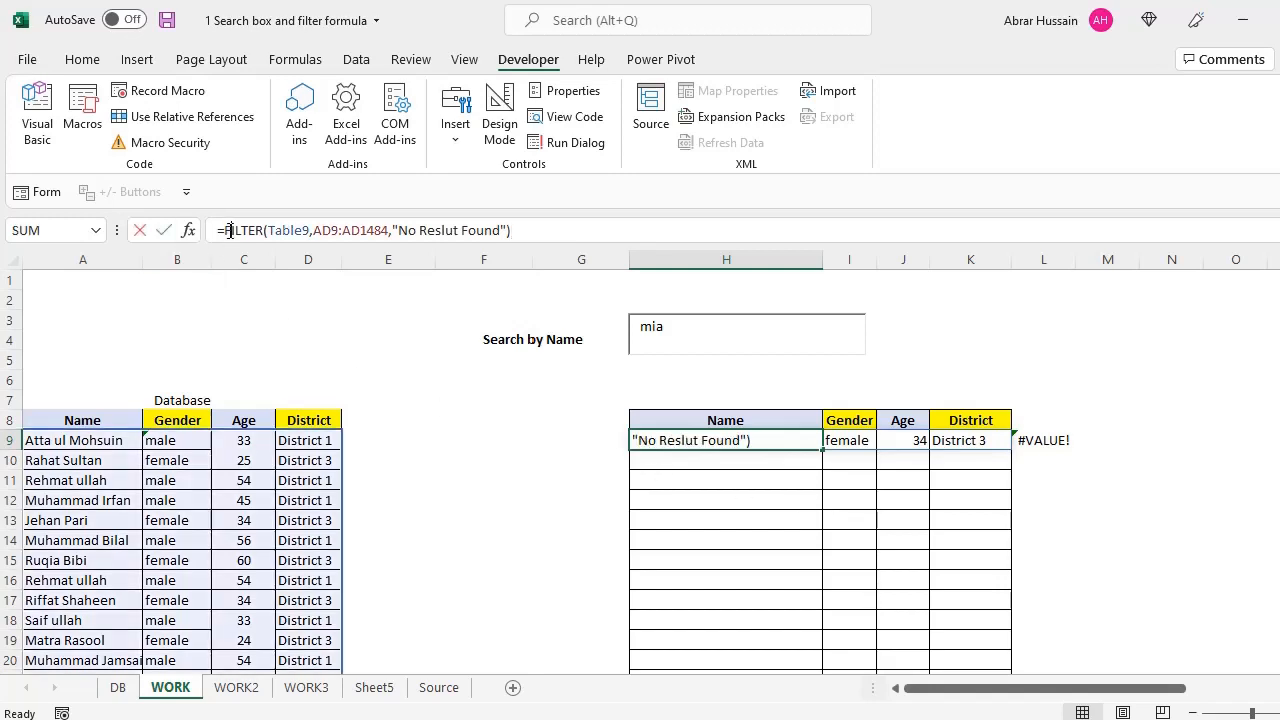
left_click(730, 460)
key("Up")
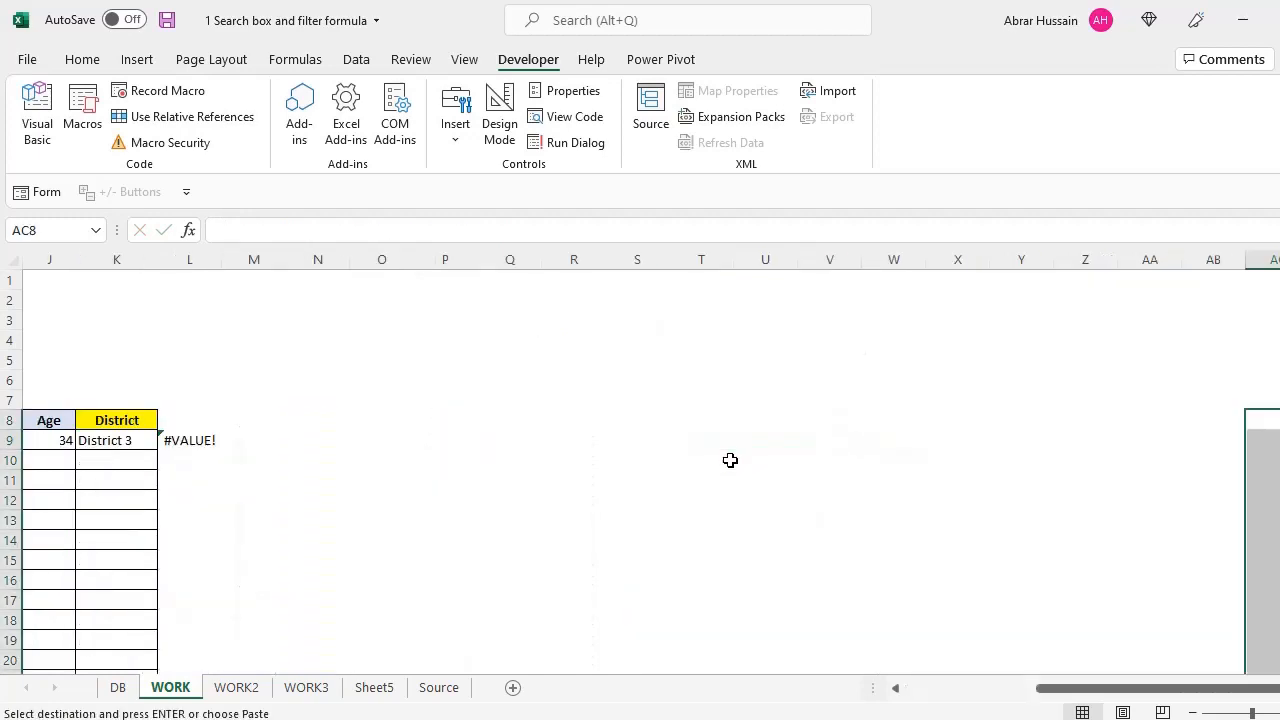
left_click_drag(1066, 688, 791, 688)
left_click(670, 440)
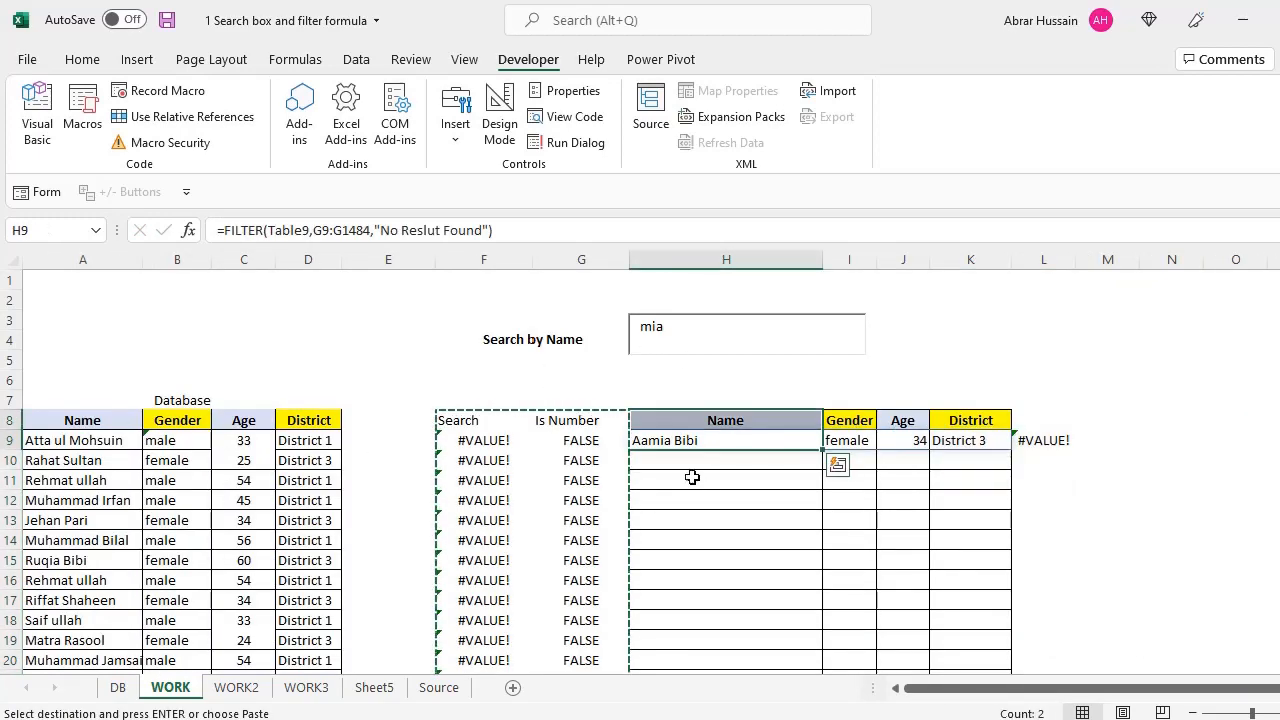
double_click(666, 440)
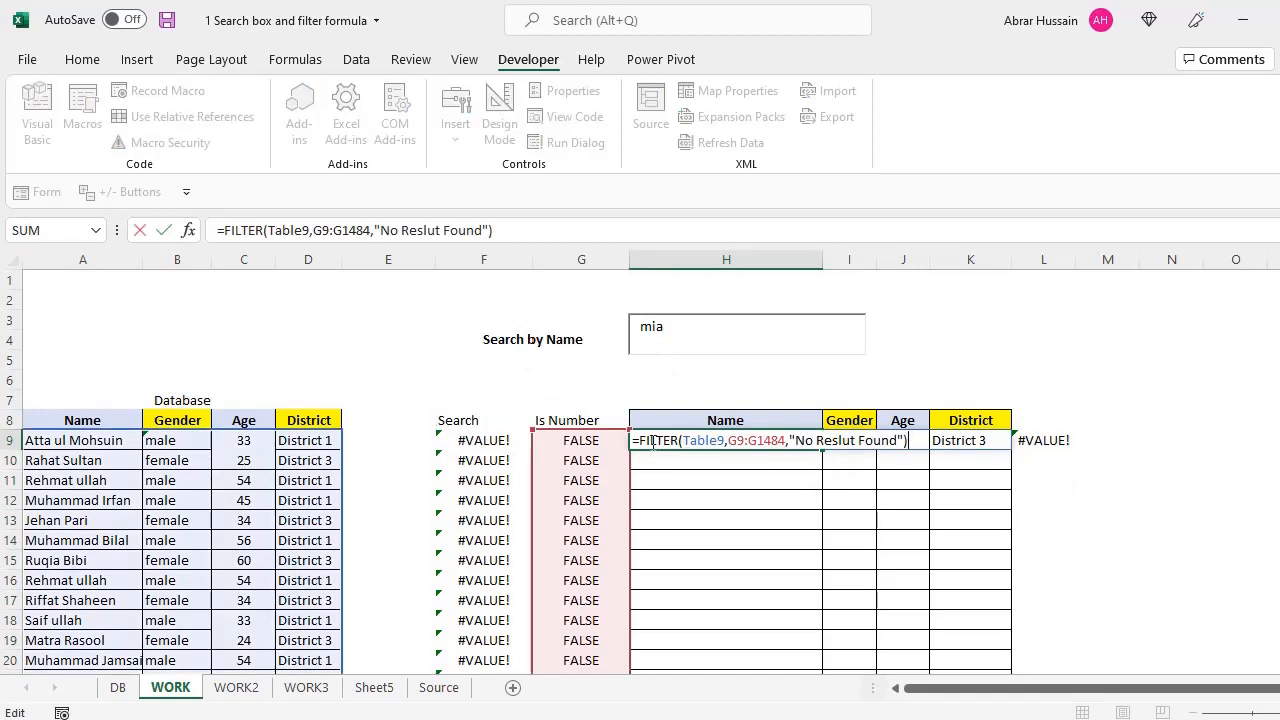
key("Escape")
double_click(457, 443)
key("Escape")
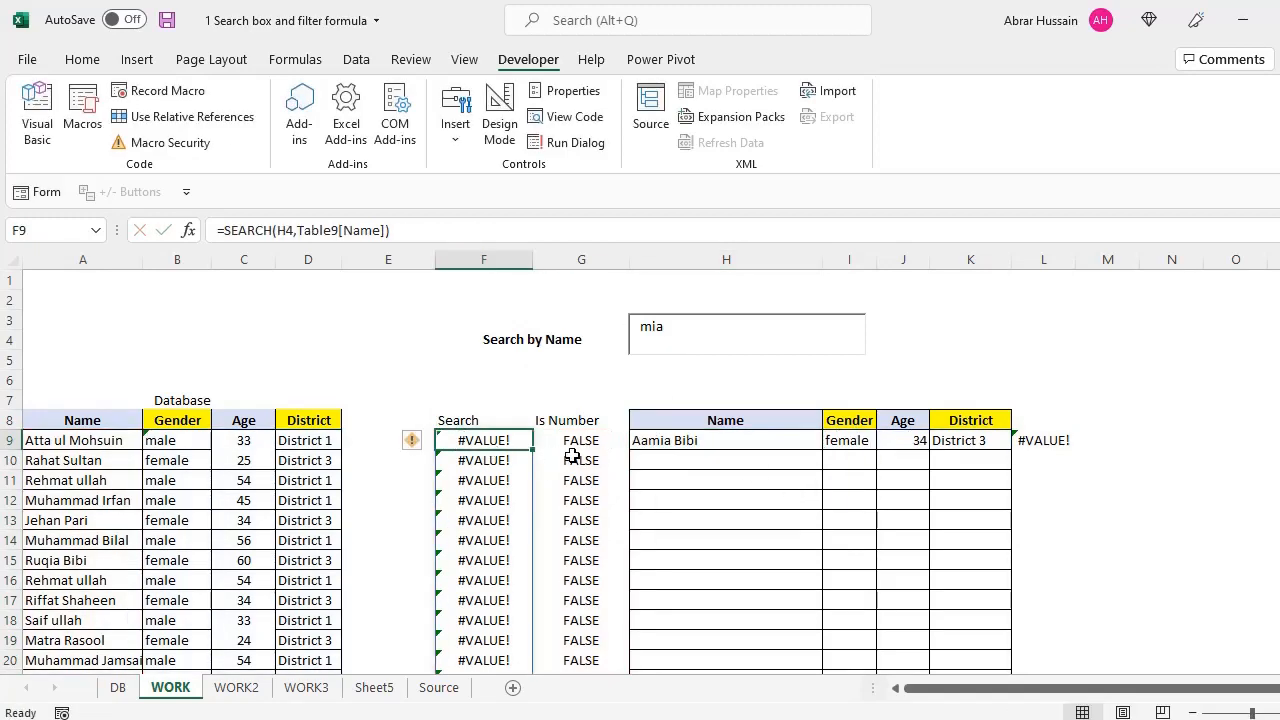
left_click(574, 445)
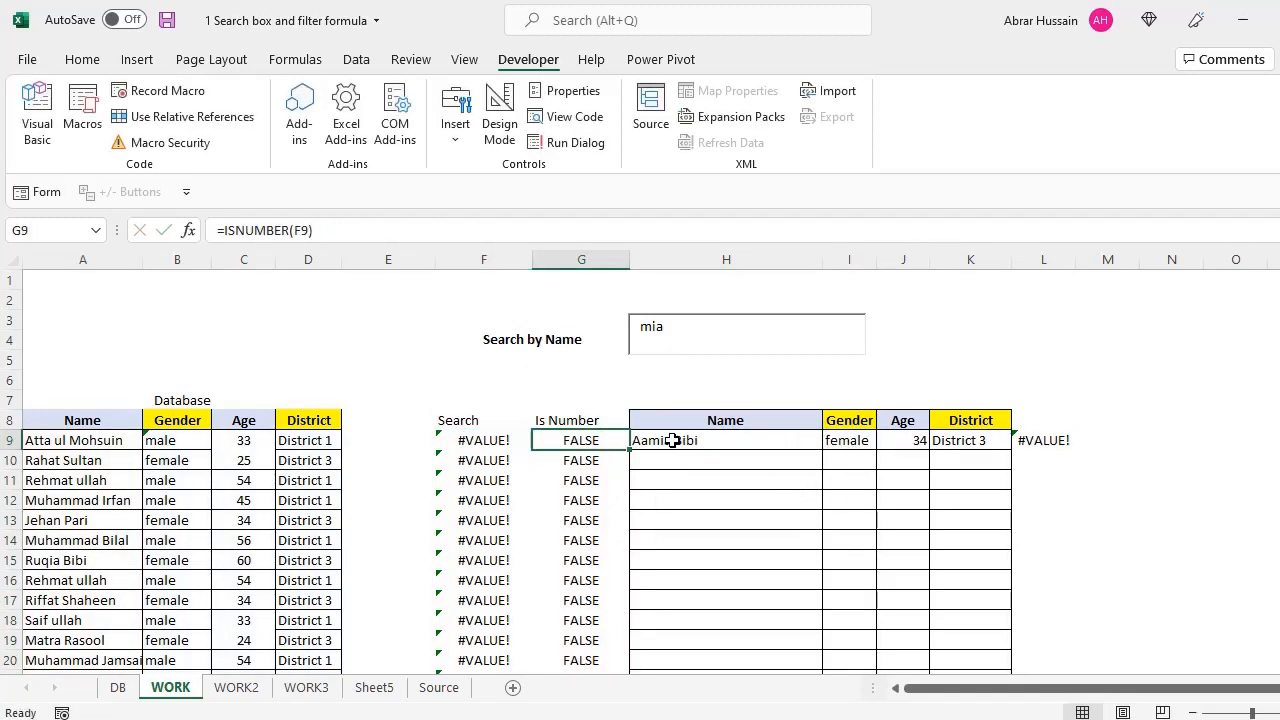
left_click(673, 440)
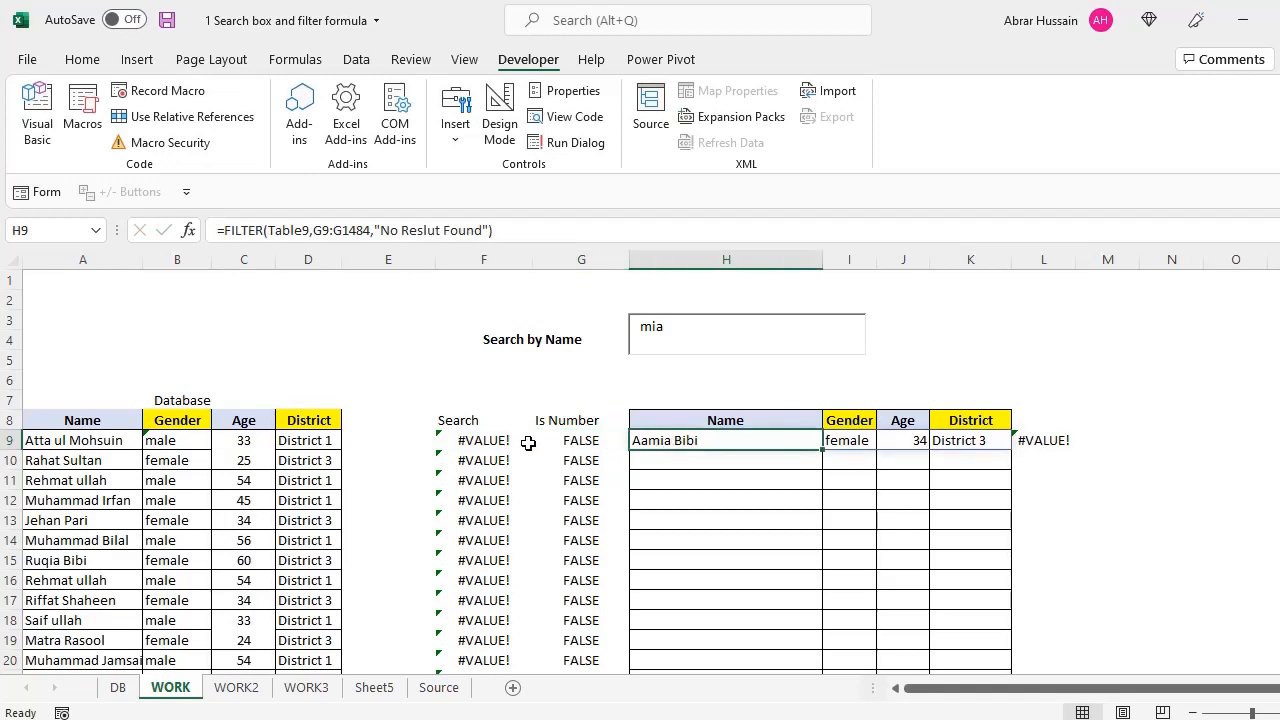
left_click_drag(485, 443, 622, 456)
left_click(750, 446)
double_click(753, 446)
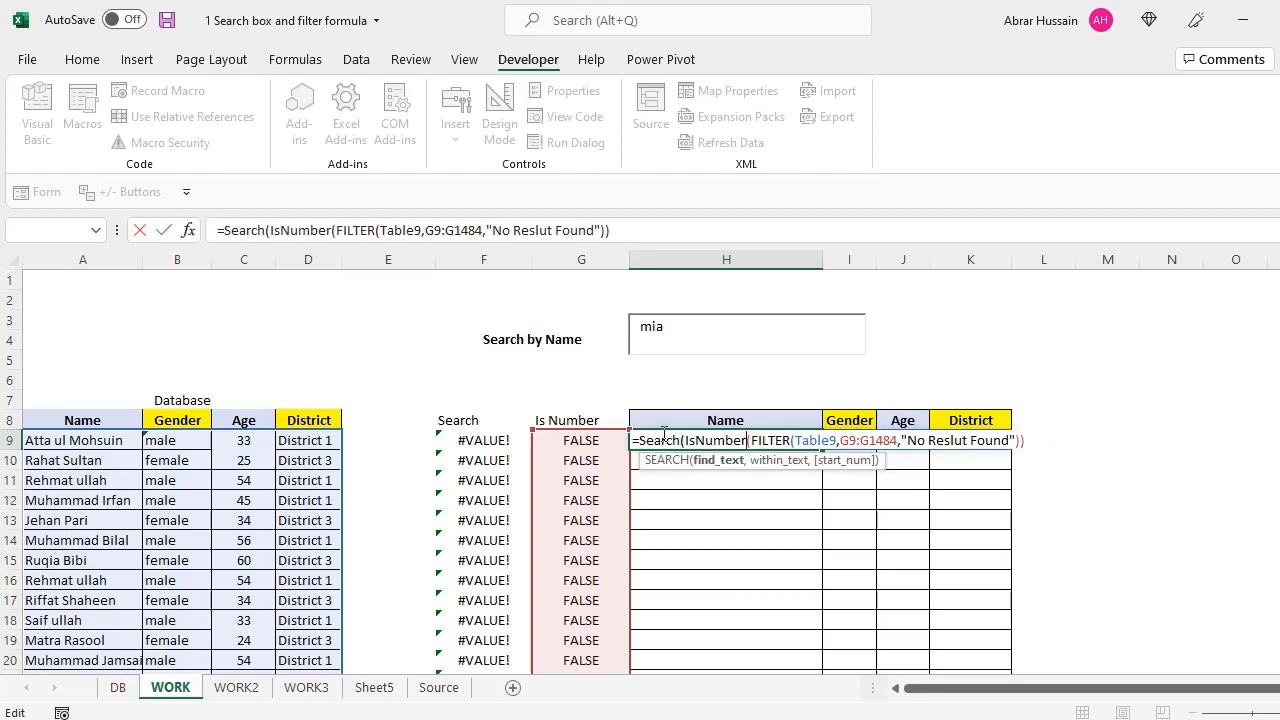
type("(")
key("Escape")
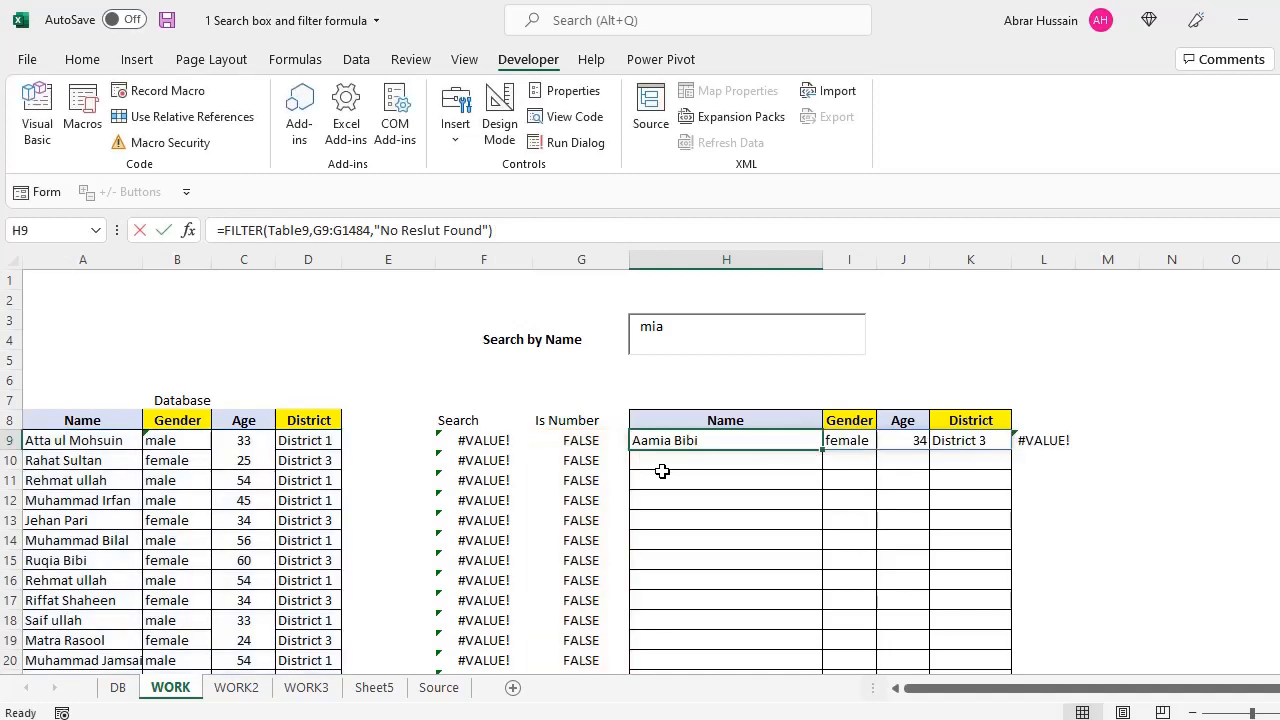
double_click(666, 440)
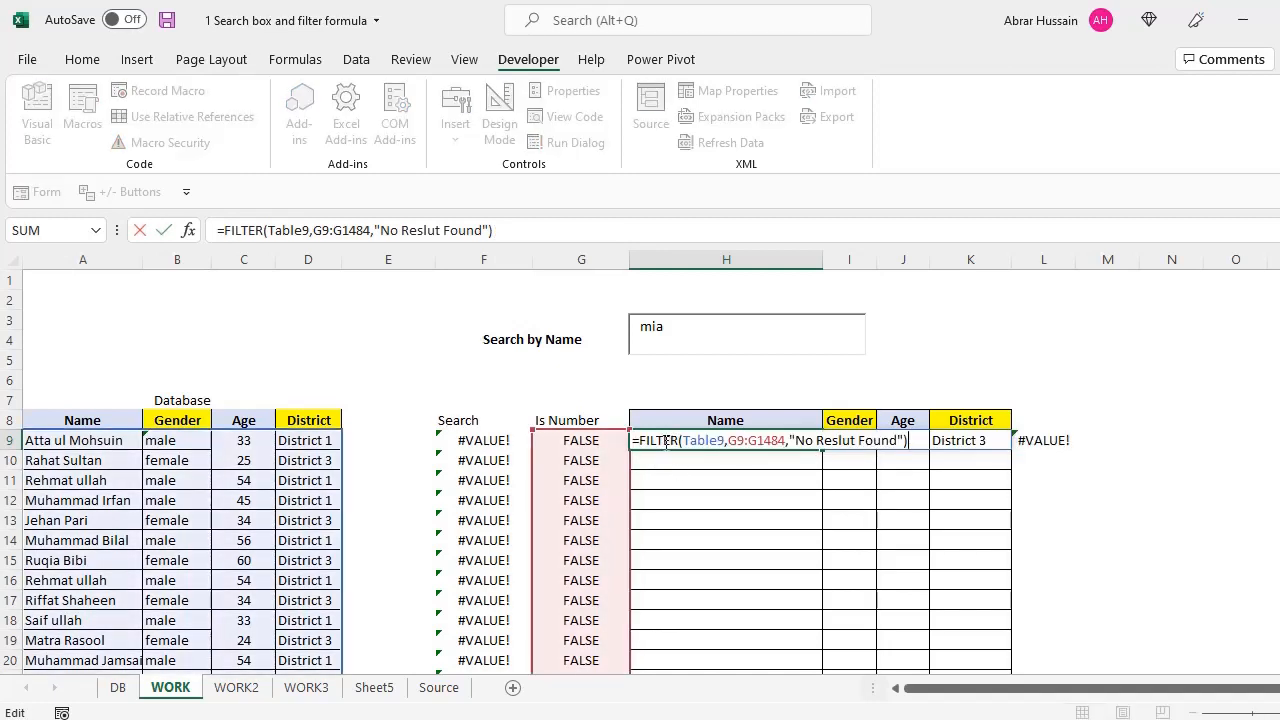
left_click(467, 455)
left_click(568, 463)
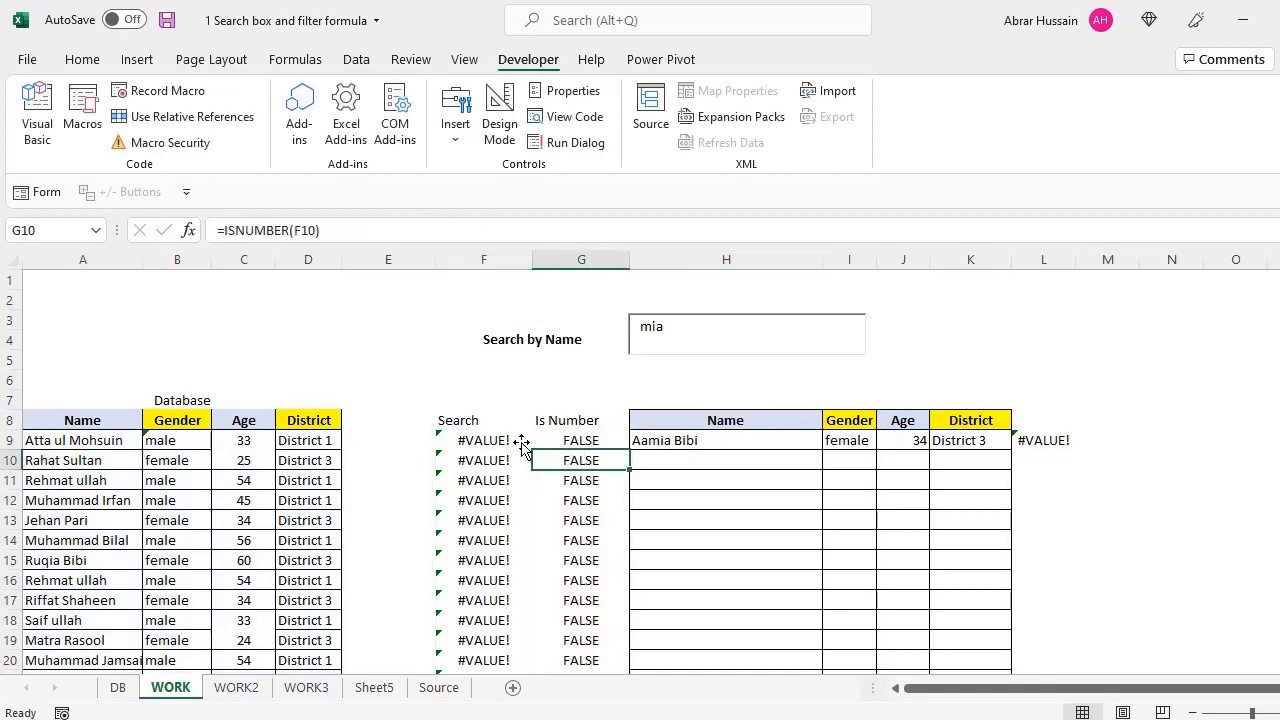
left_click(452, 424)
left_click_drag(452, 424, 548, 476)
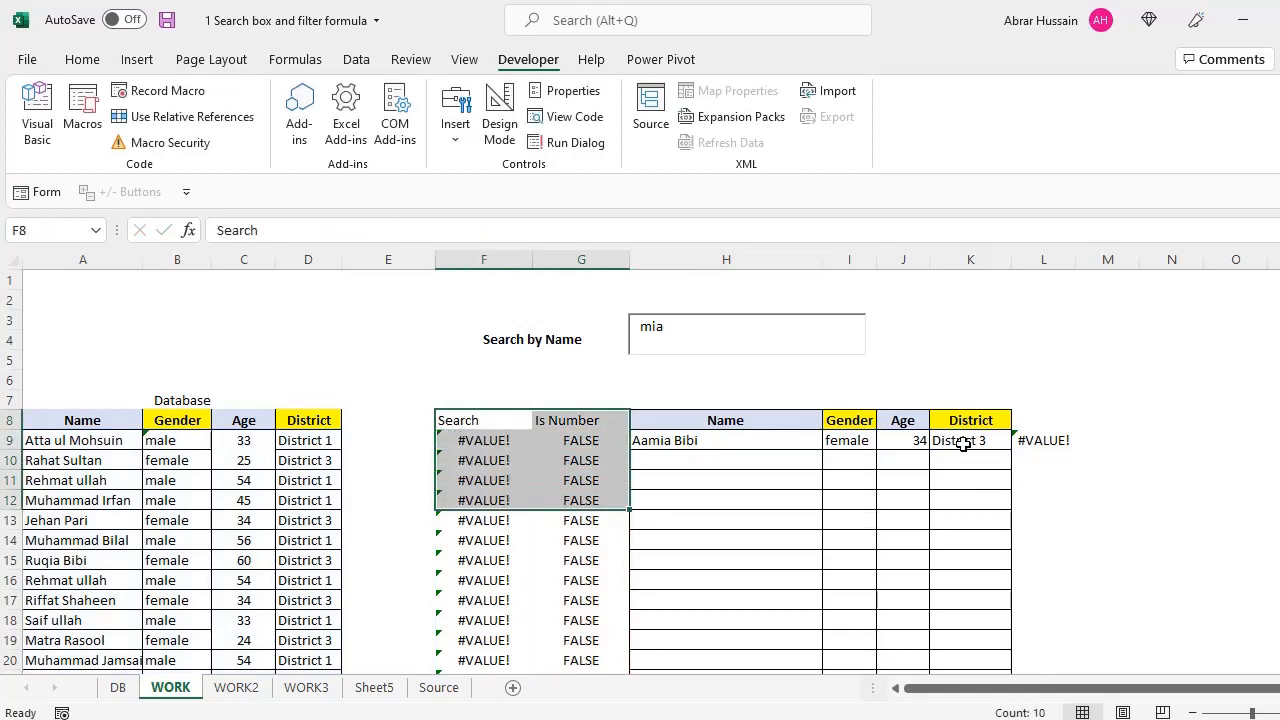
Cut the F8:G1484 helper columns and paste them starting at U8
key("ctrl+shift+Down")
key("ctrl+c")
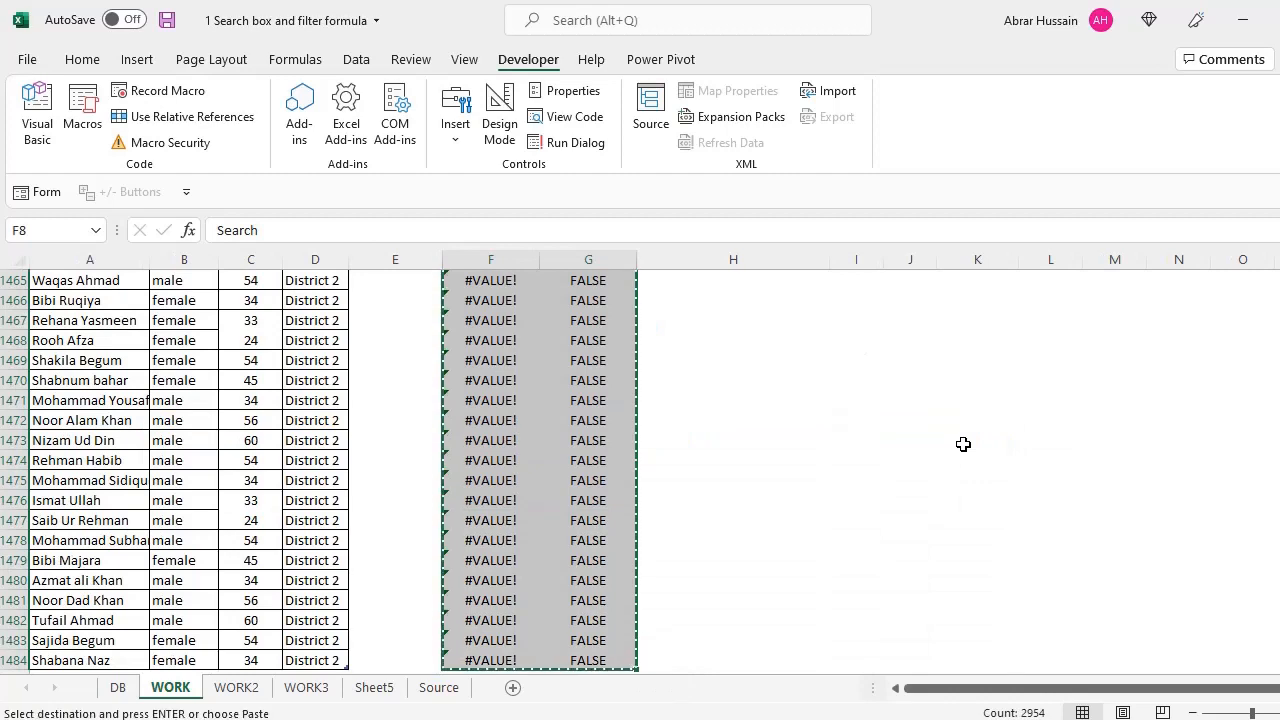
key("Up")
key("Left")
key("Left")
key("Down")
key("Right")
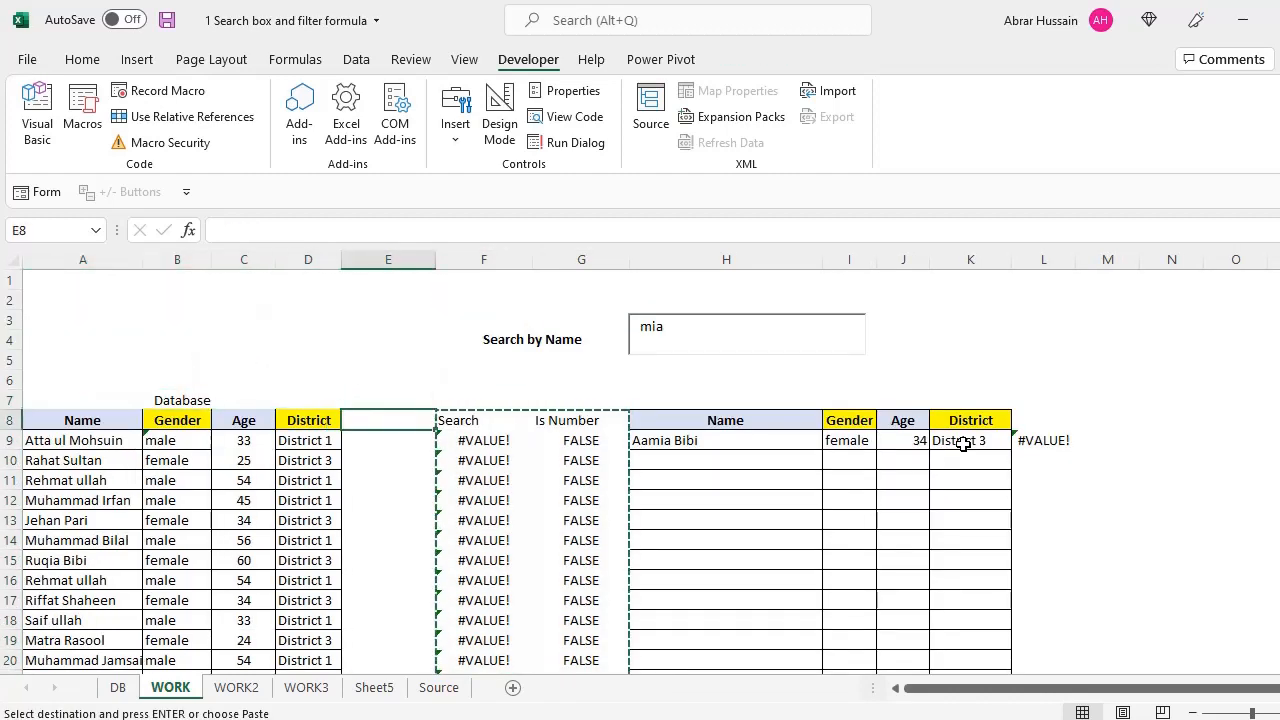
key("Right")
key("Left")
key("Left")
key("Right")
key("Right")
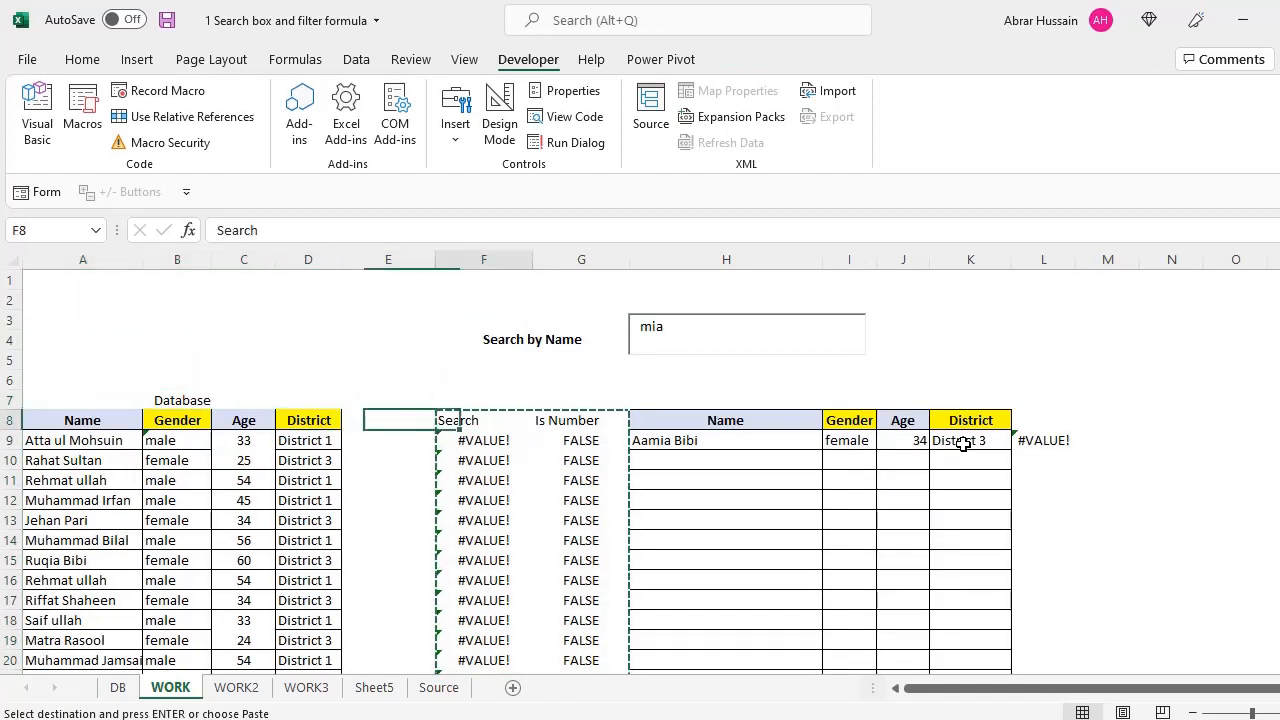
key("Left")
key("Left")
key("Right")
key("Right")
key("Right")
key("Left")
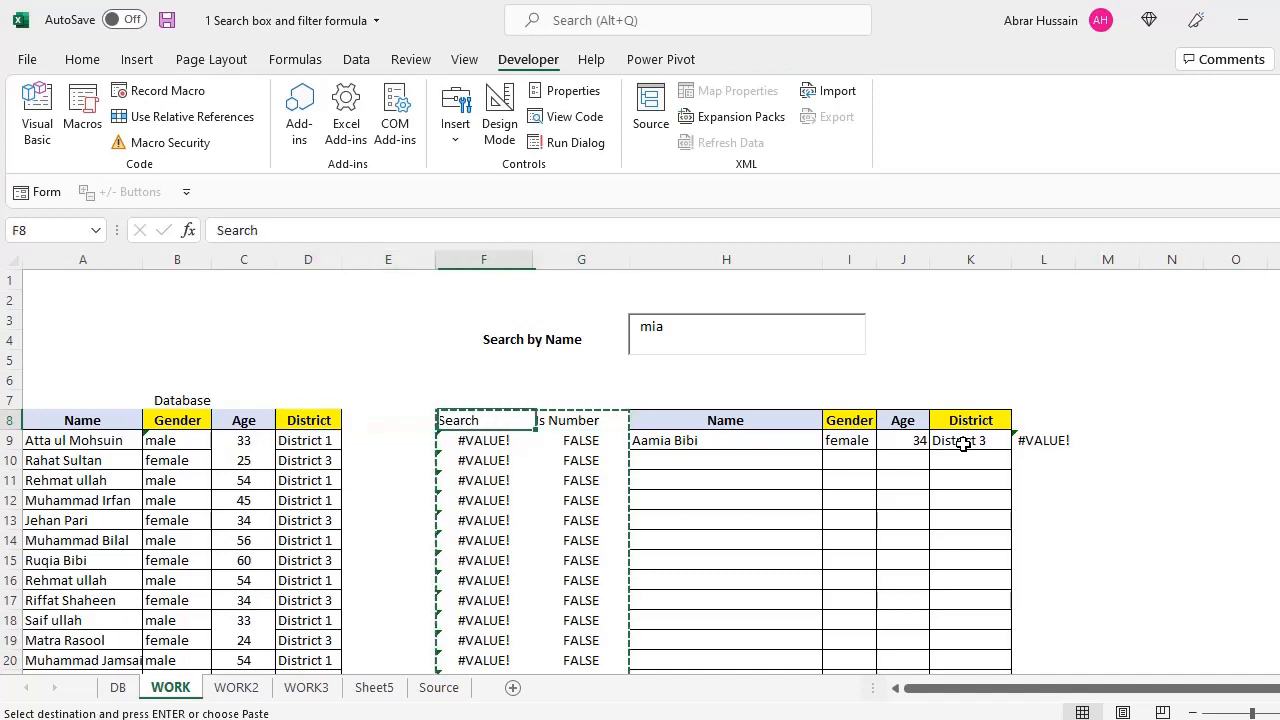
key("Left")
key("Left")
key("shift+Left")
key("shift+Left")
key("shift+Left")
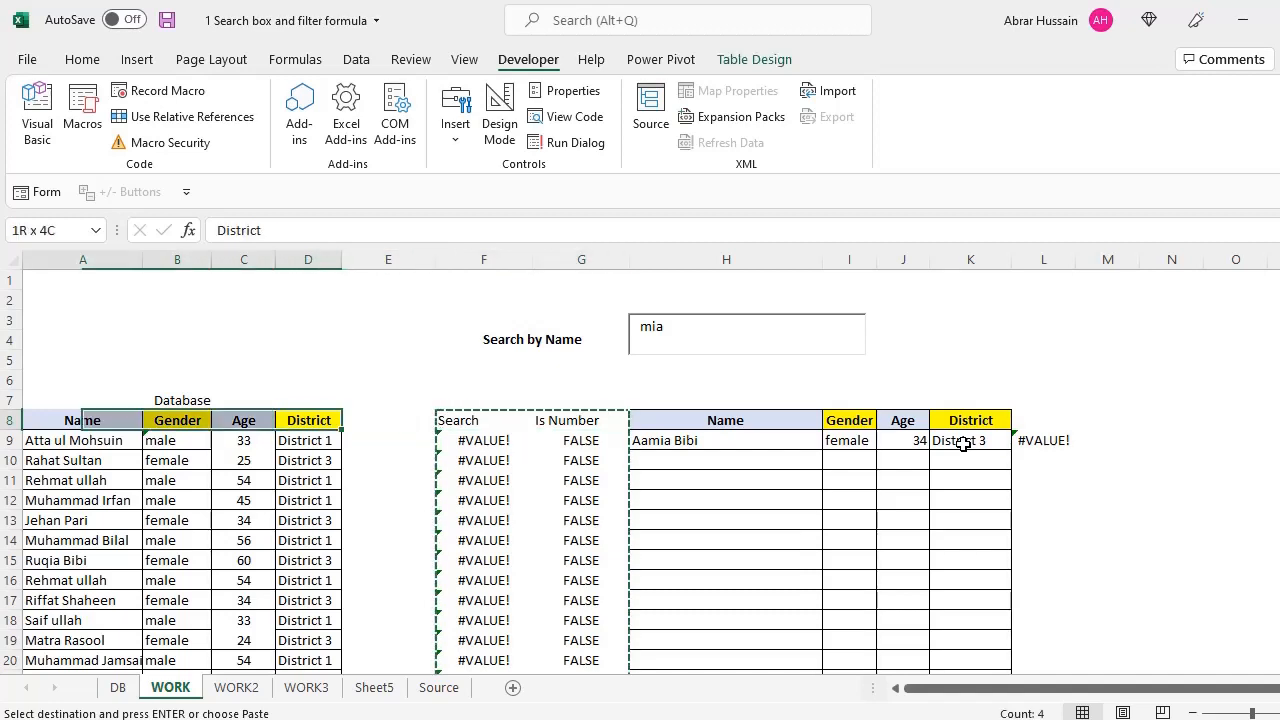
key("Right")
key("Right")
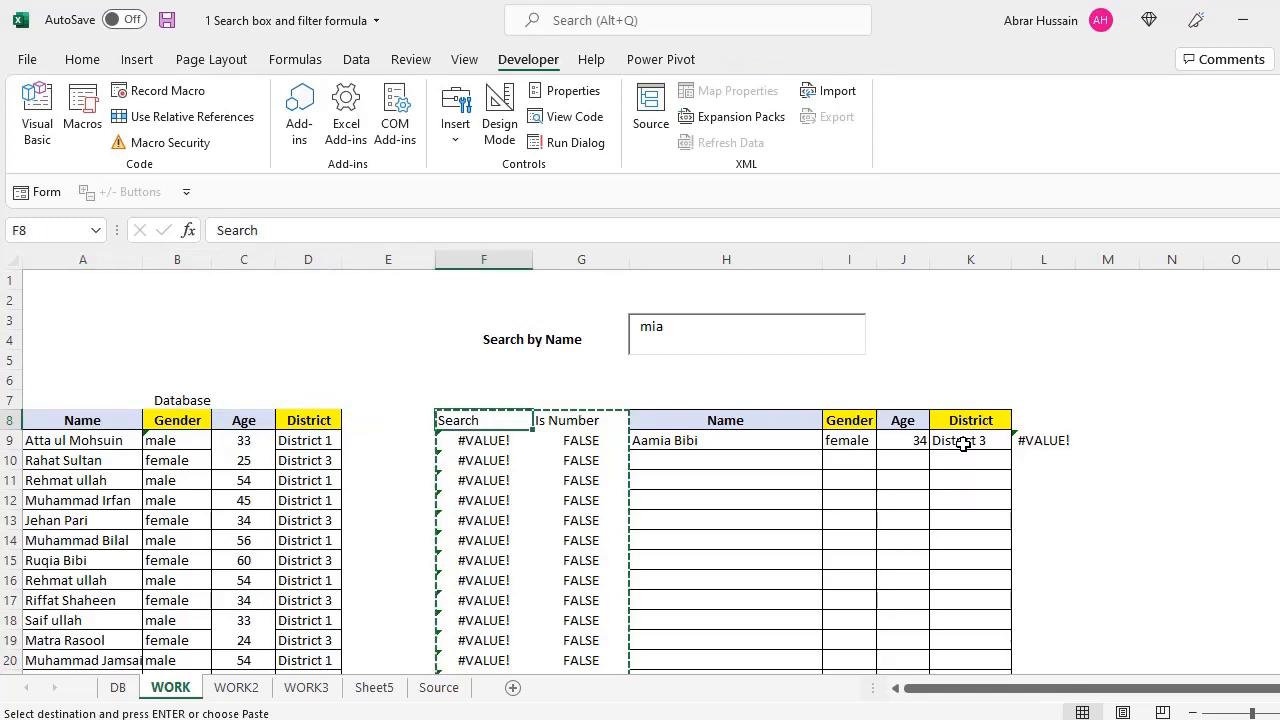
key("Right")
key("Right")
key("Right")
key("Right")
key("Right")
key("Right")
key("Right")
key("Right")
key("Right")
key("Right")
key("Right")
key("Right")
key("Right")
key("Right")
key("Right")
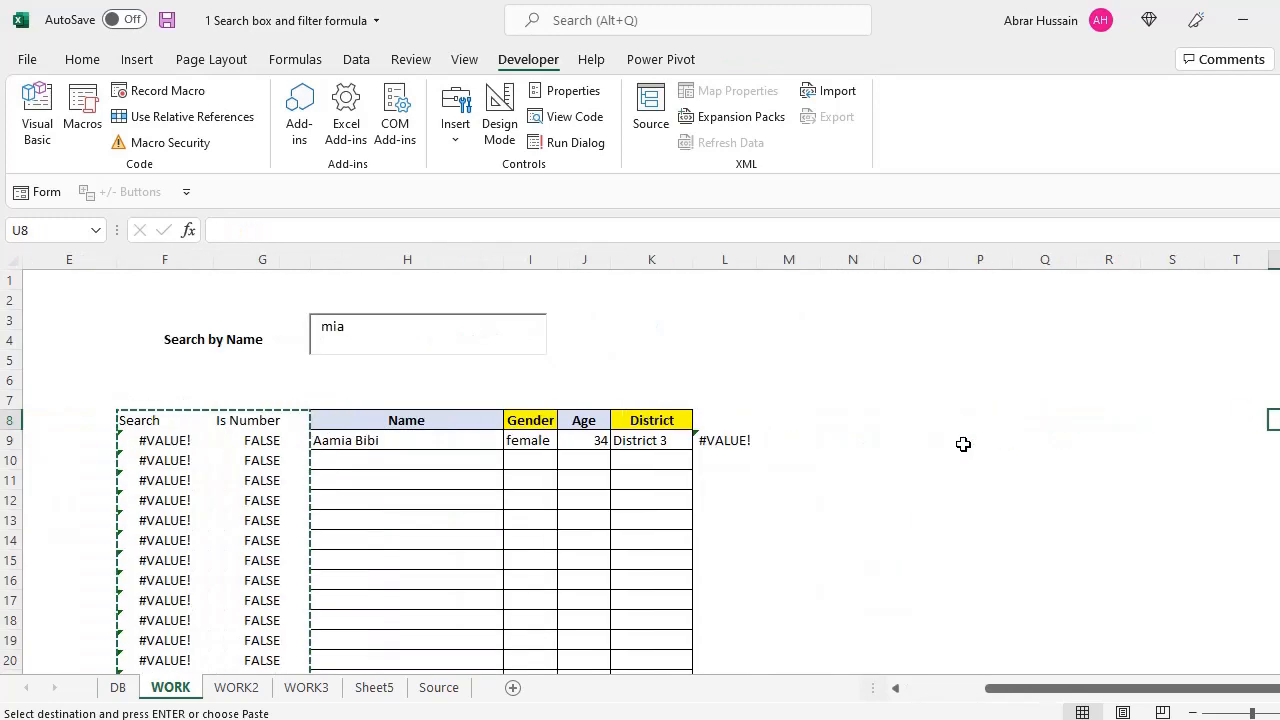
key("Return")
Type Kalee into the search box
left_click_drag(1034, 689, 876, 705)
left_click_drag(680, 329, 594, 334)
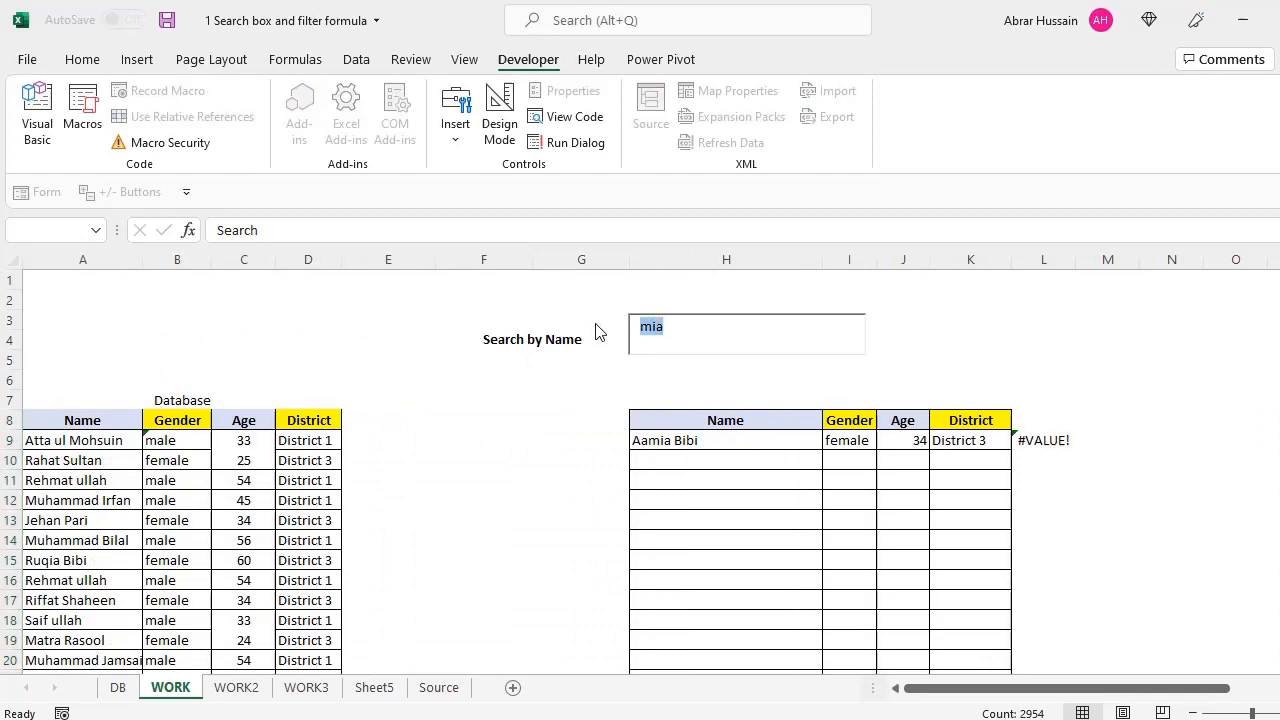
type("Kalee")
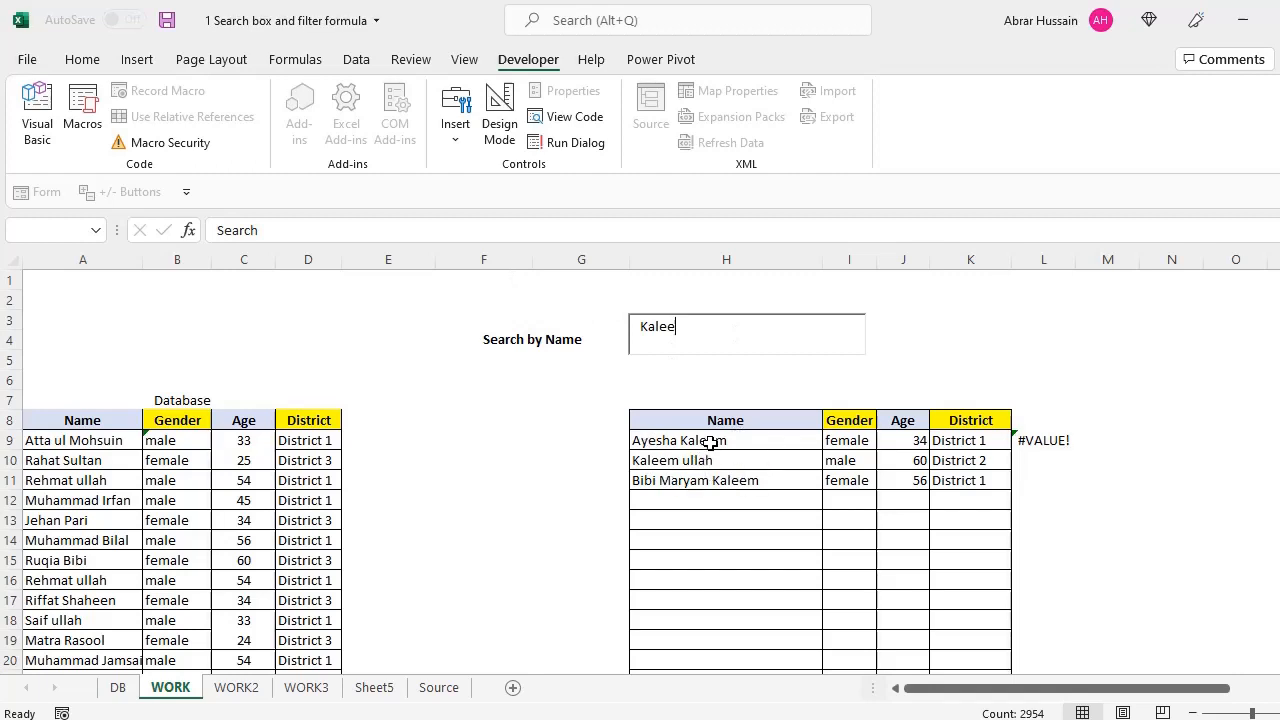
Refresh the Kalee results and confirm H9's FILTER now references V9:V1484
left_click(484, 538)
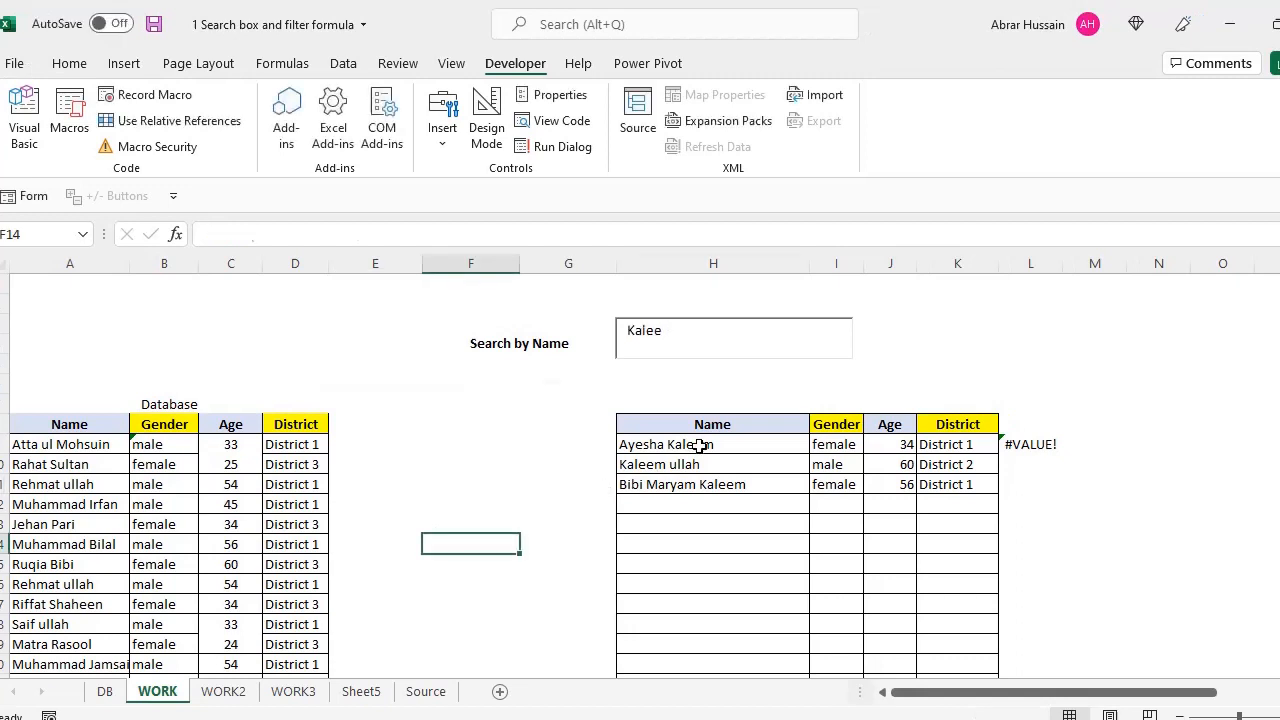
left_click(699, 446)
left_click(712, 464)
left_click(727, 446)
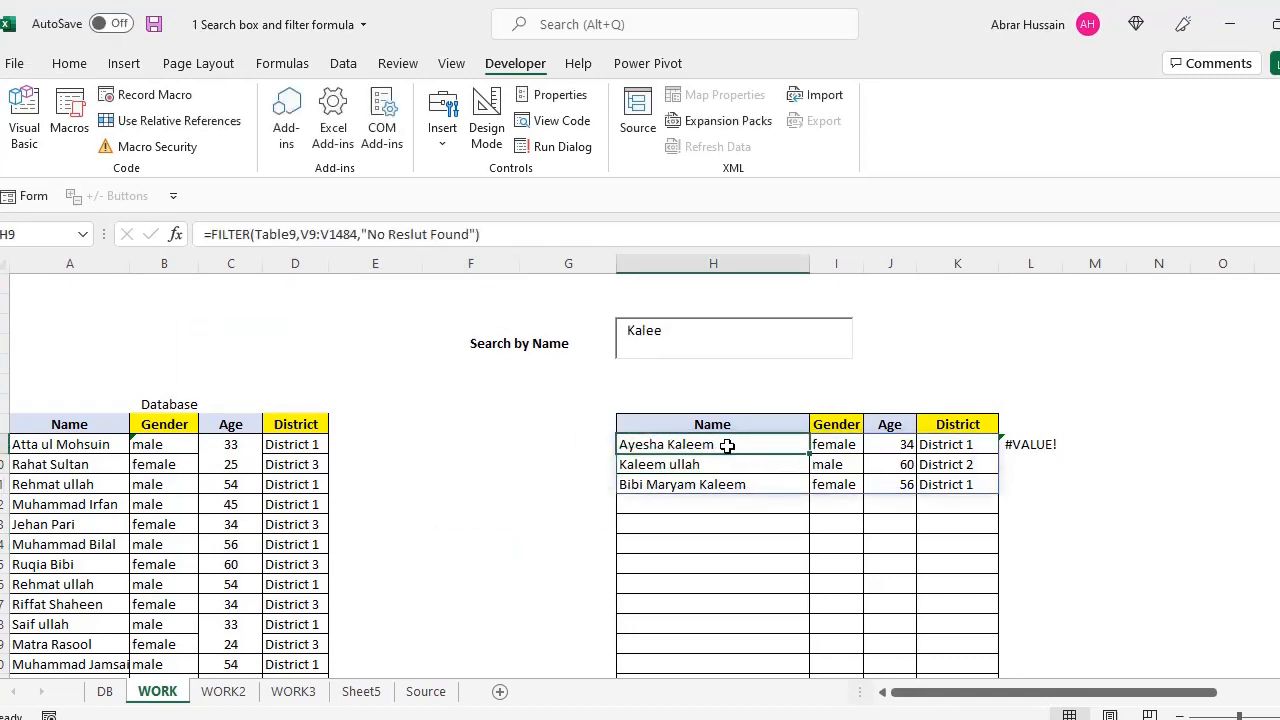